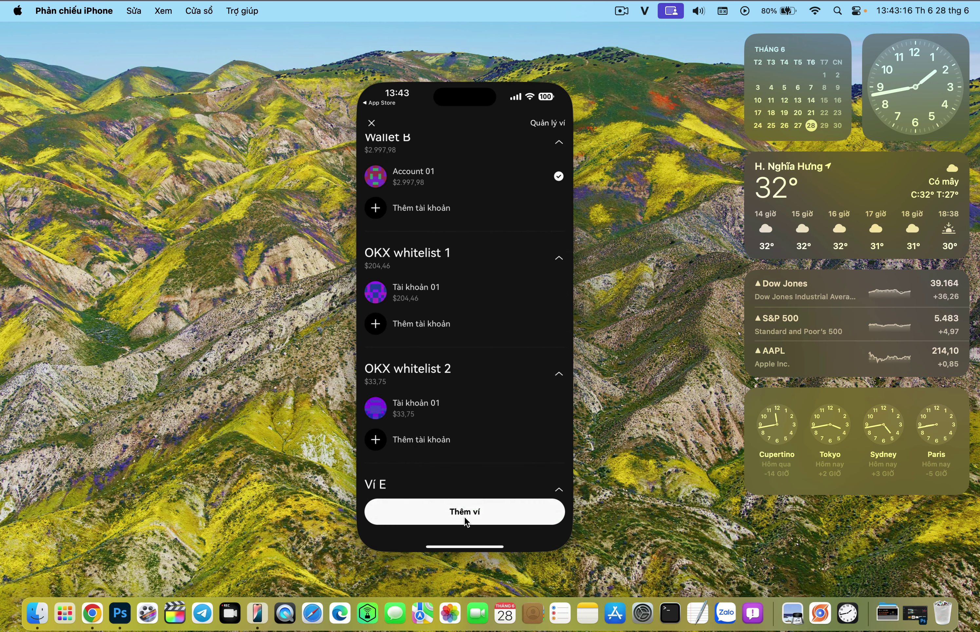
# - Close the wallet list in the mirrored phone app, and open the Funding wallet from the asset overview of the OKX website in Chrome
pyautogui.click(372, 124)
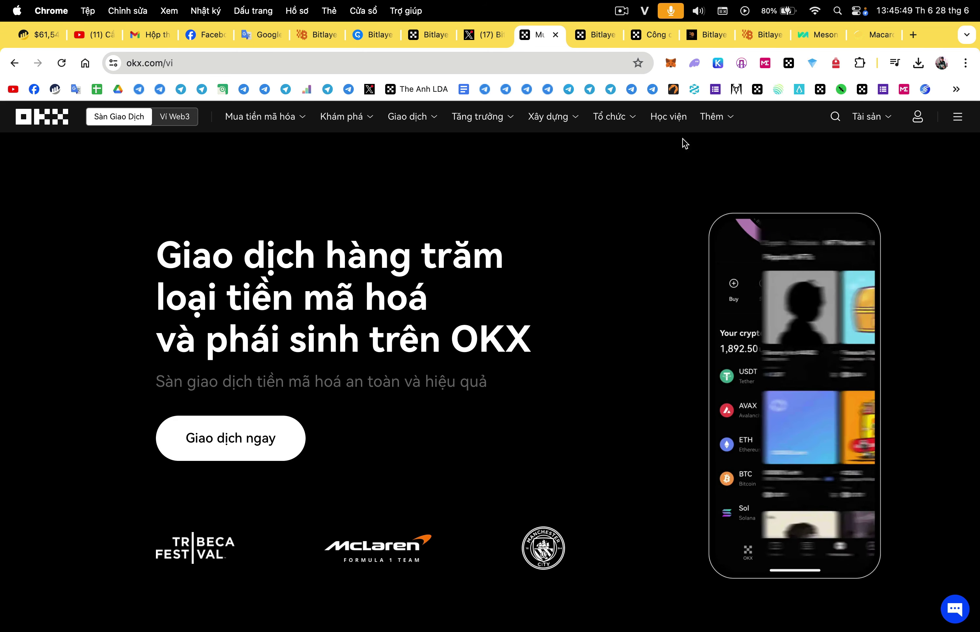
pyautogui.moveTo(865, 117)
pyautogui.click(857, 156)
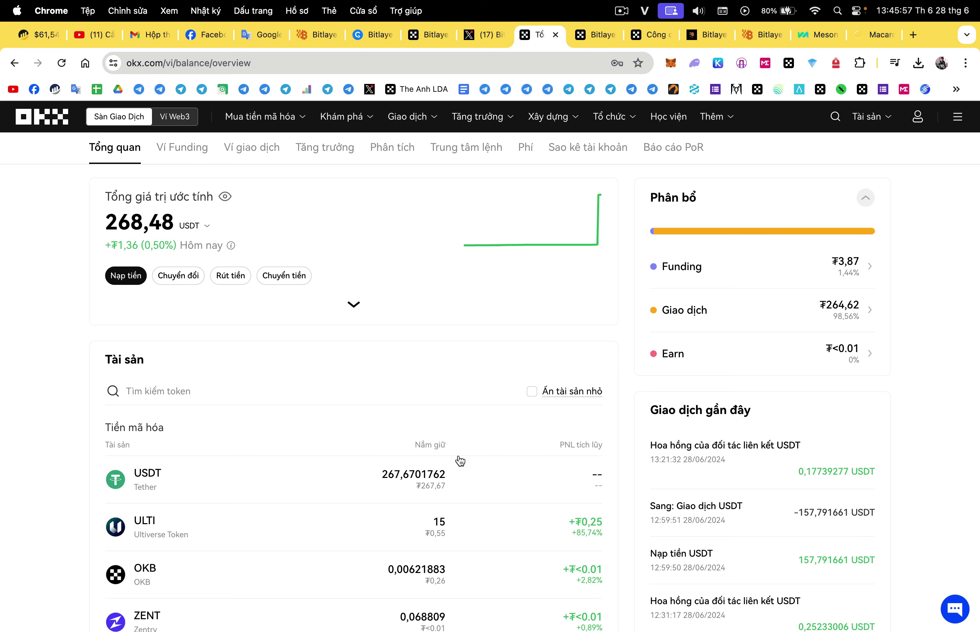
pyautogui.click(837, 266)
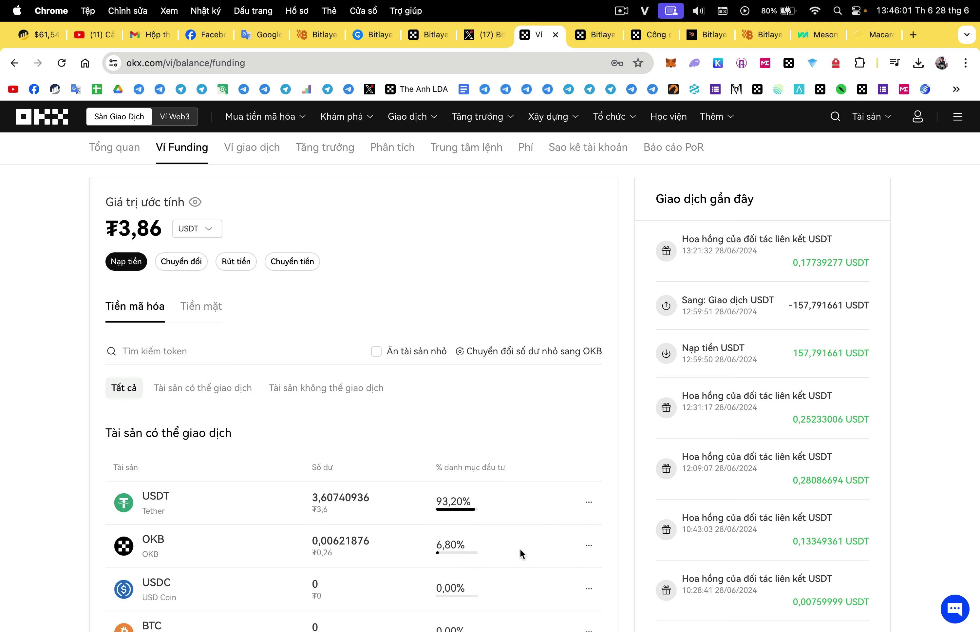
# - Transfer the maximum available USDT from the Funding account to the trading account
pyautogui.moveTo(589, 501)
pyautogui.click(496, 577)
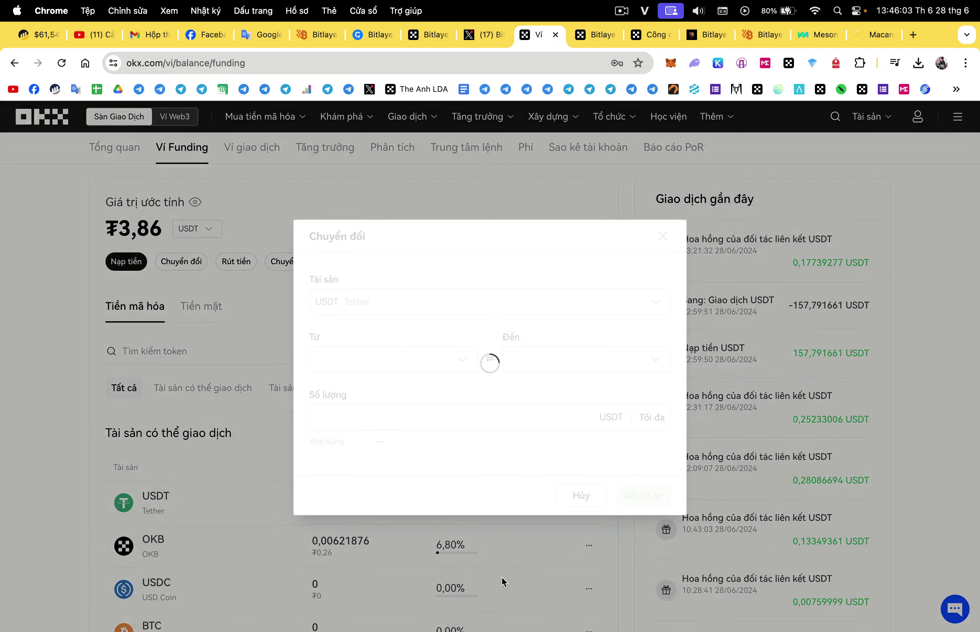
pyautogui.click(649, 422)
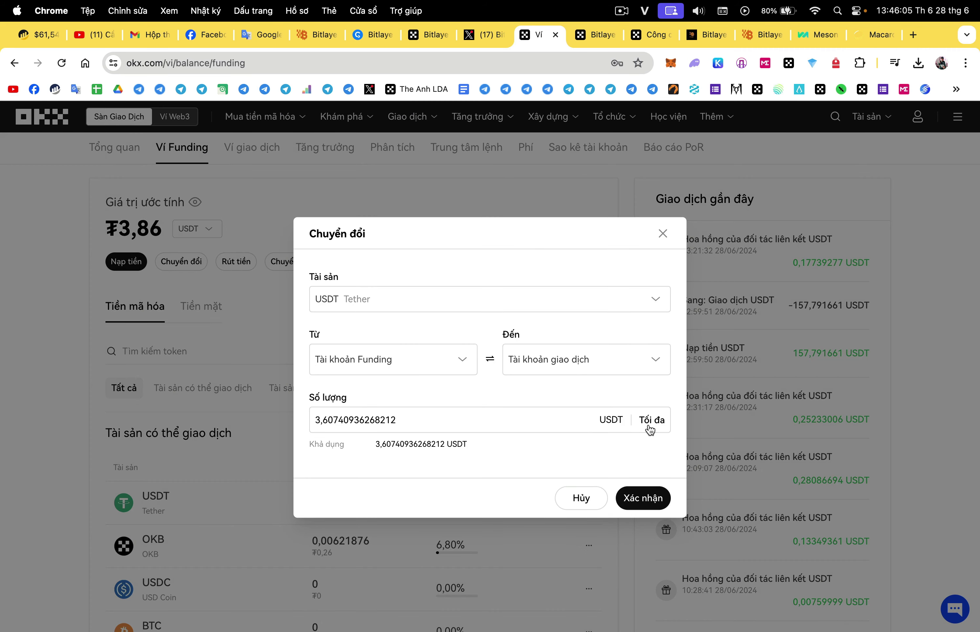
pyautogui.click(649, 499)
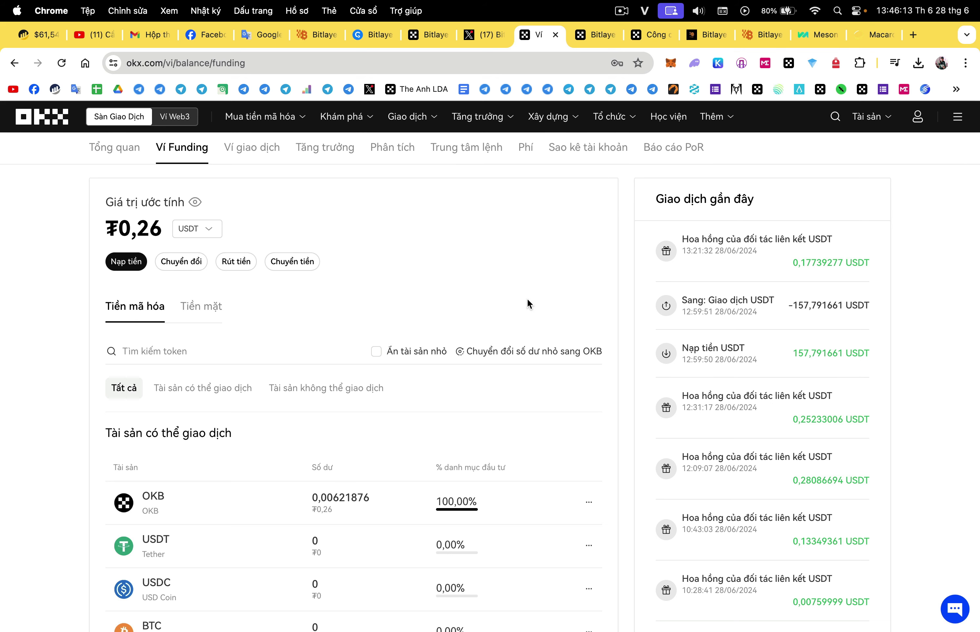
# - Open spot trading, search the markets for bnb and select the BNB/USDT spot pair
pyautogui.scroll(-2, 527, 313)
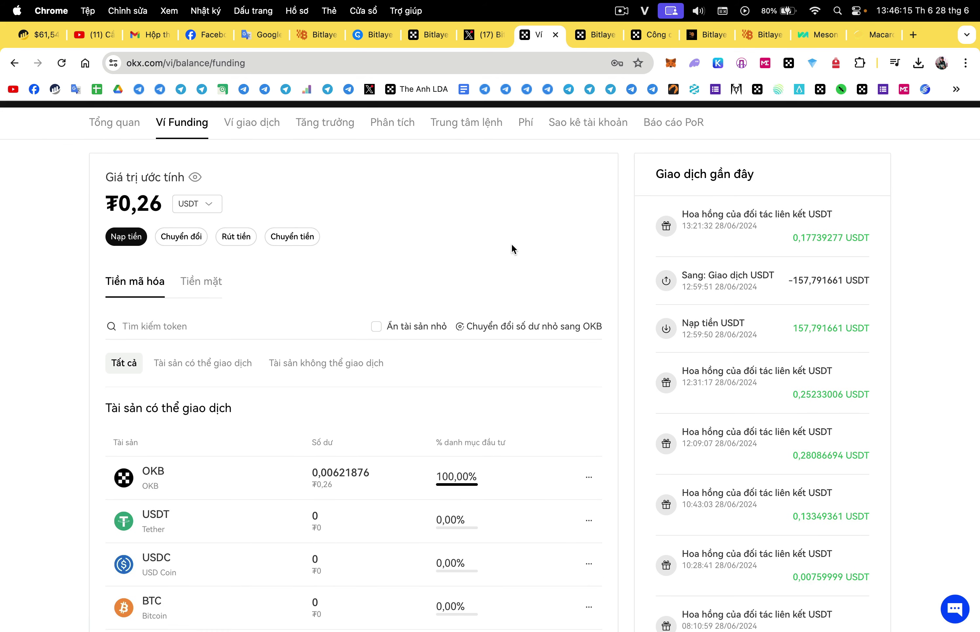
pyautogui.scroll(2, 538, 242)
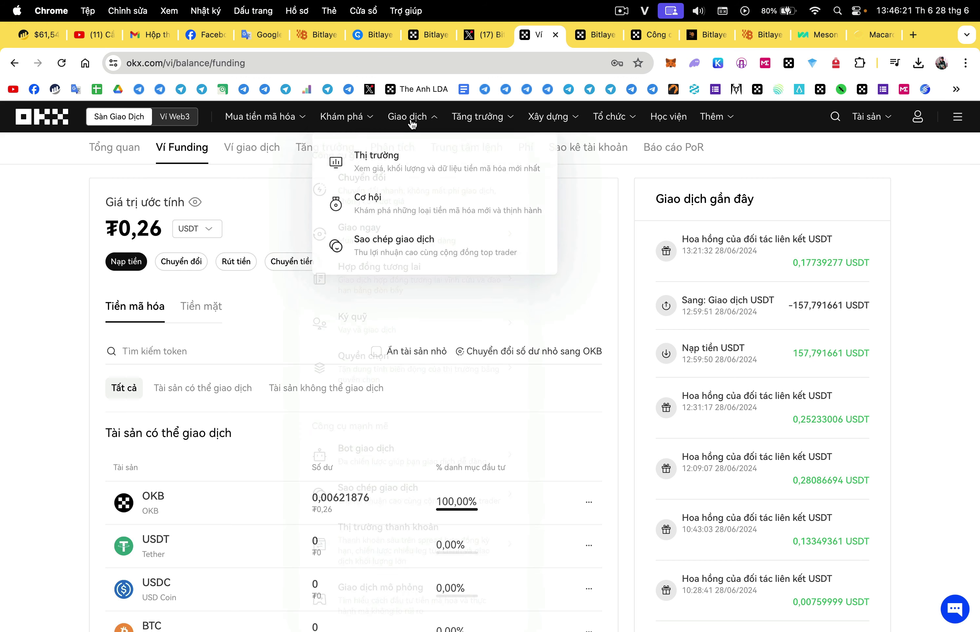
pyautogui.moveTo(410, 120)
pyautogui.click(439, 228)
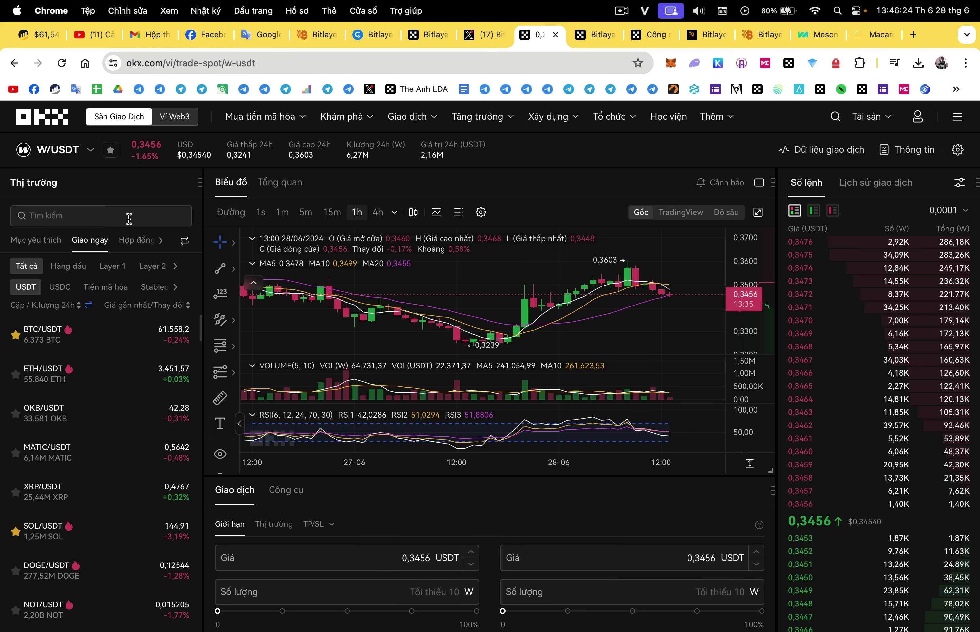
pyautogui.click(131, 215)
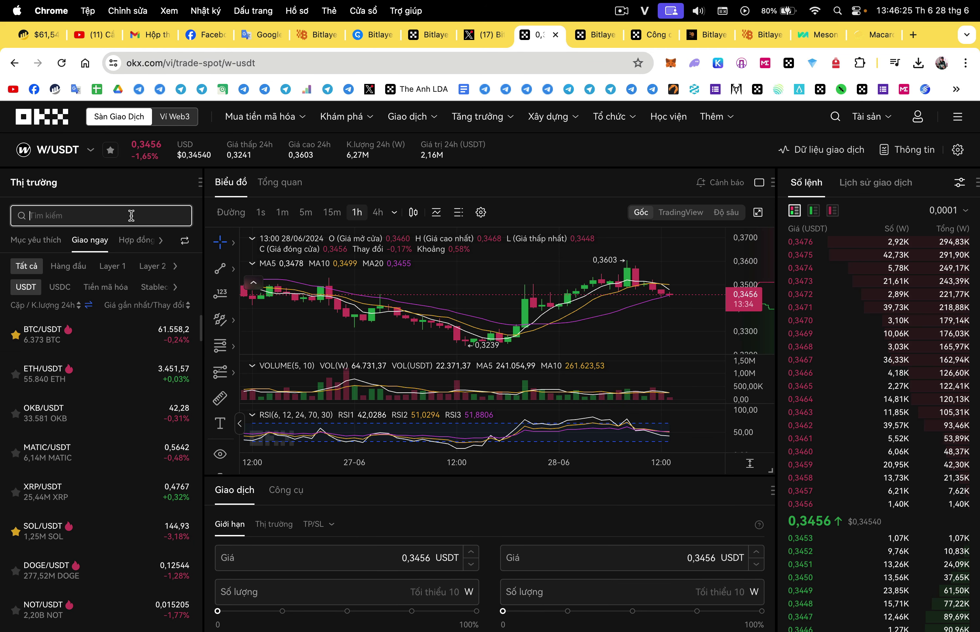
pyautogui.write('b')
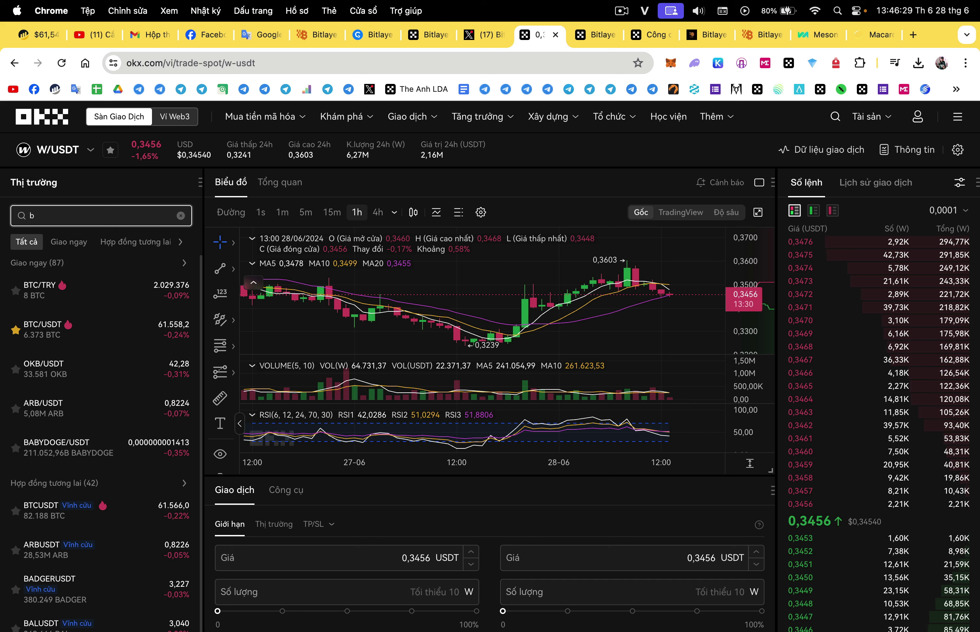
pyautogui.write('nb')
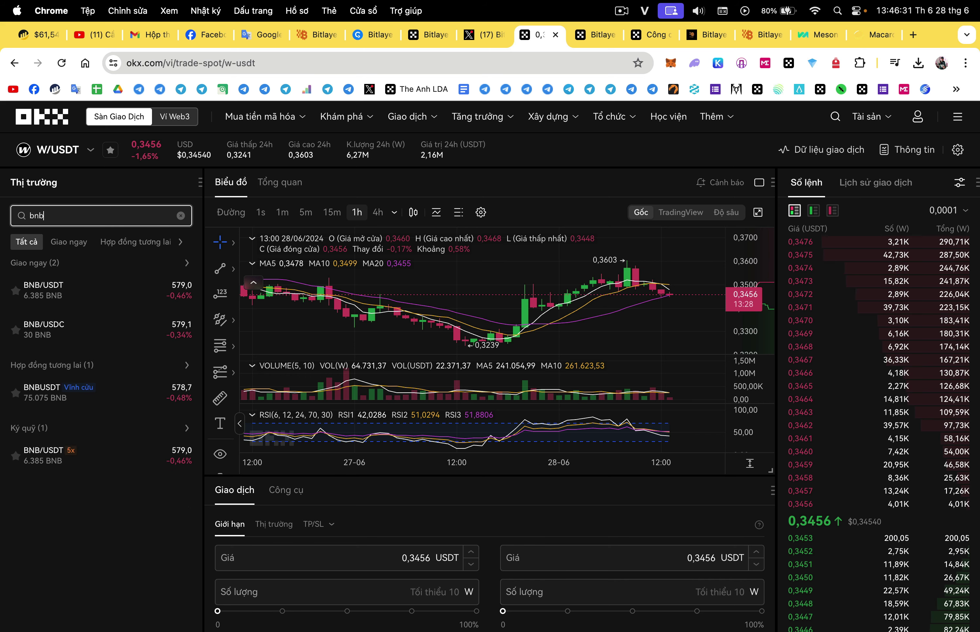
pyautogui.click(87, 289)
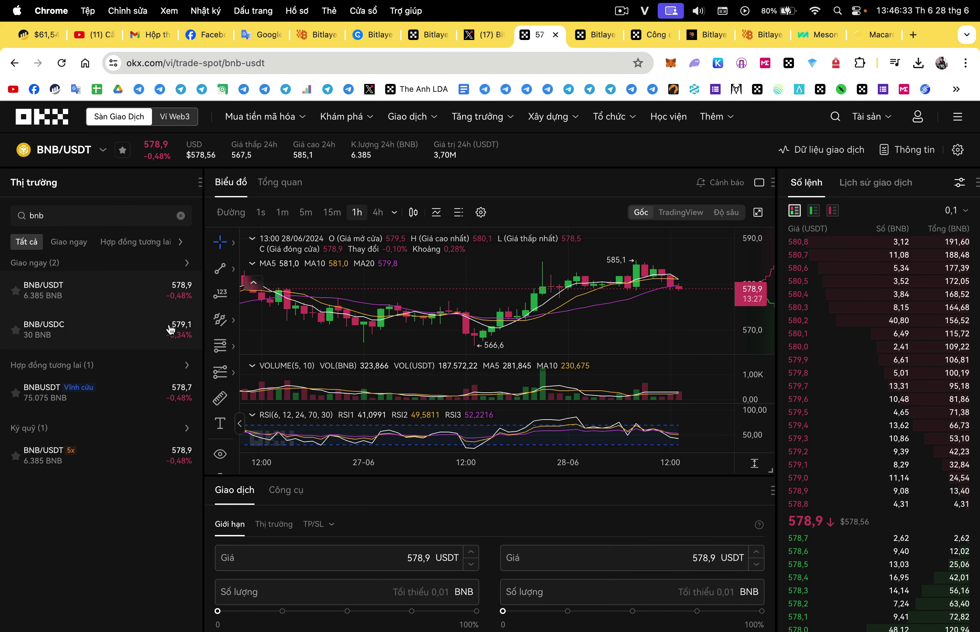
# - Place a market order buying BNB with 100% of the available USDT, a total of 267,6 USDT
pyautogui.scroll(-1, 520, 539)
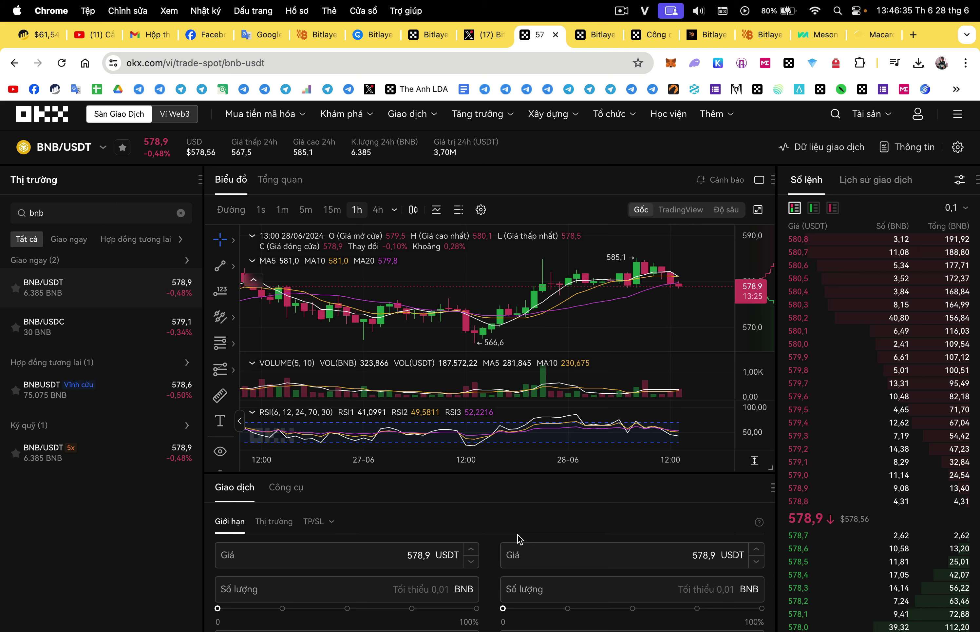
pyautogui.scroll(-5, 520, 539)
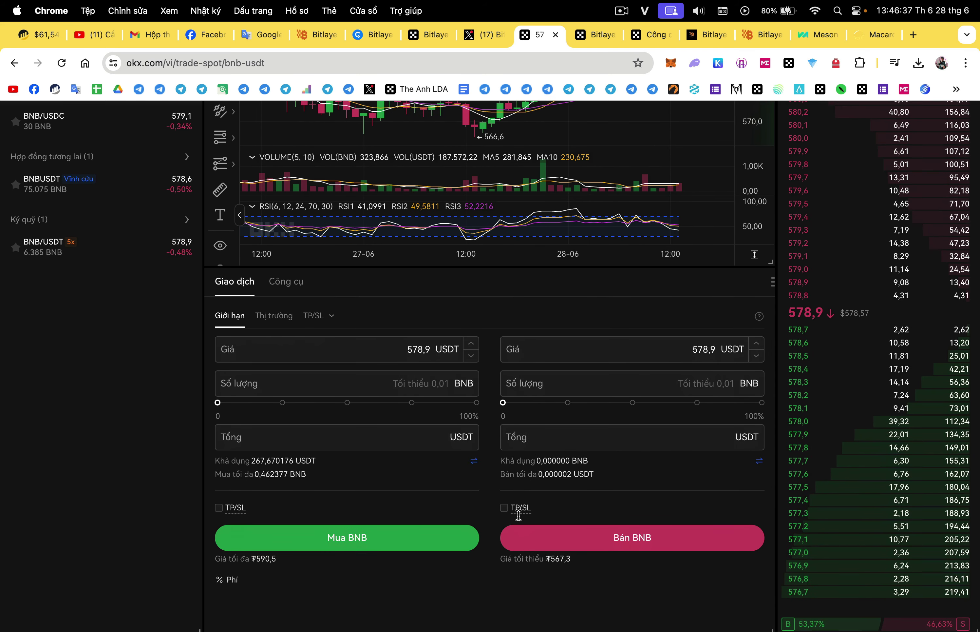
pyautogui.click(275, 312)
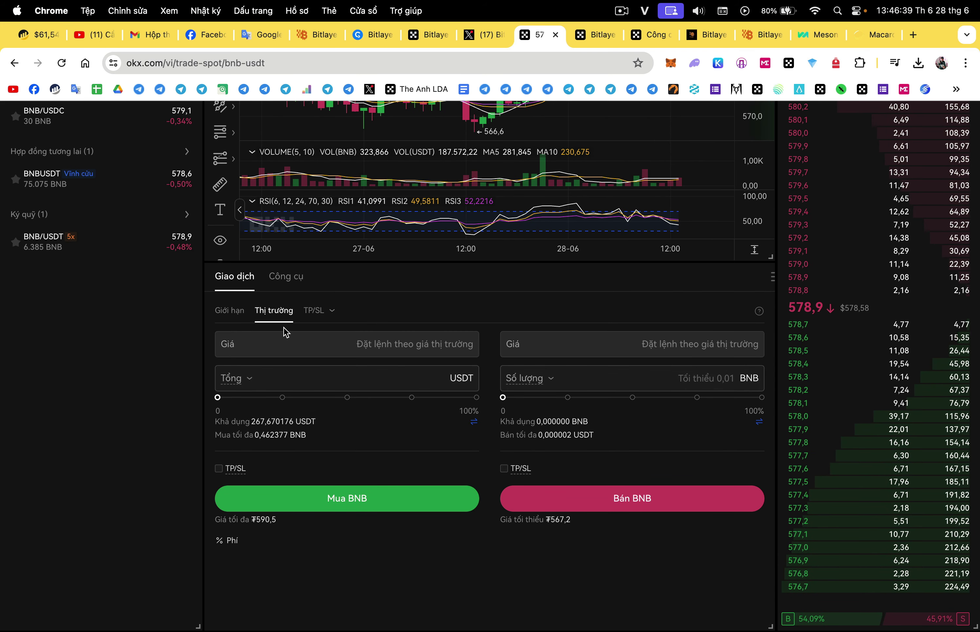
pyautogui.moveTo(218, 397); pyautogui.dragTo(483, 438)
pyautogui.click(486, 457)
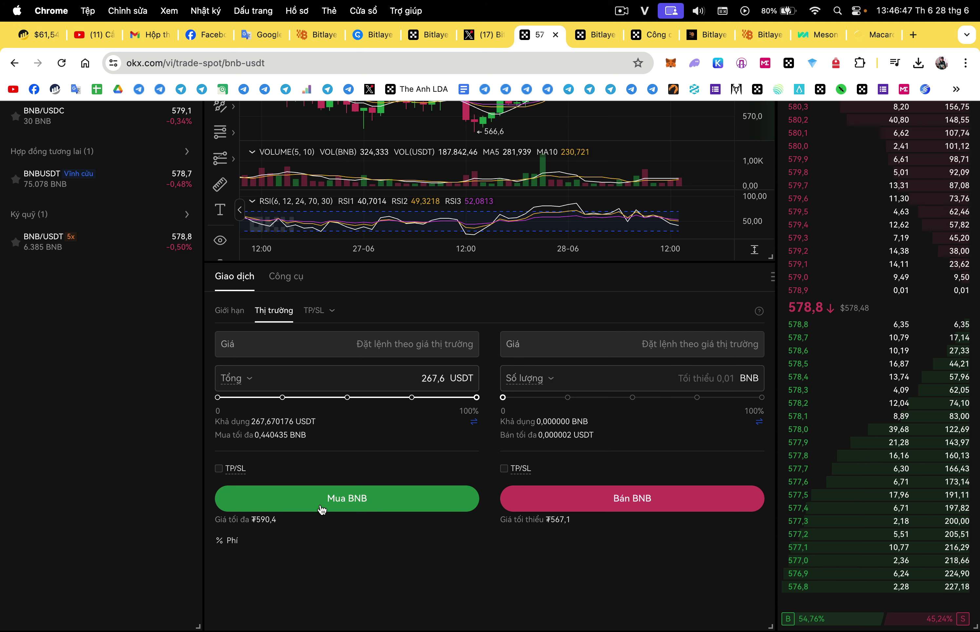
pyautogui.click(345, 499)
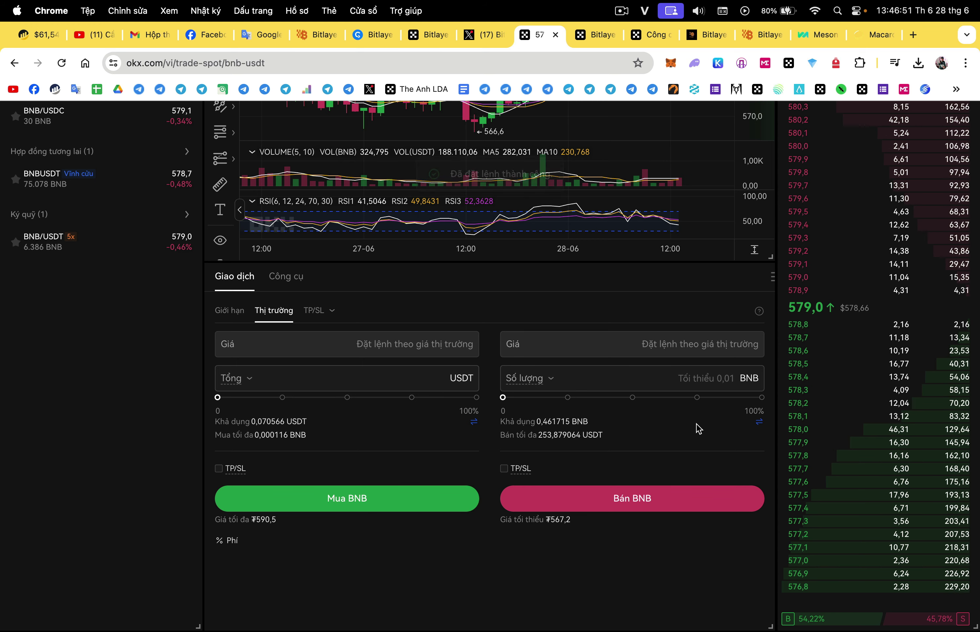
# - Return to the overview of own assets and open the withdrawal page
pyautogui.scroll(6, 700, 430)
pyautogui.scroll(-1, 699, 429)
pyautogui.moveTo(869, 117)
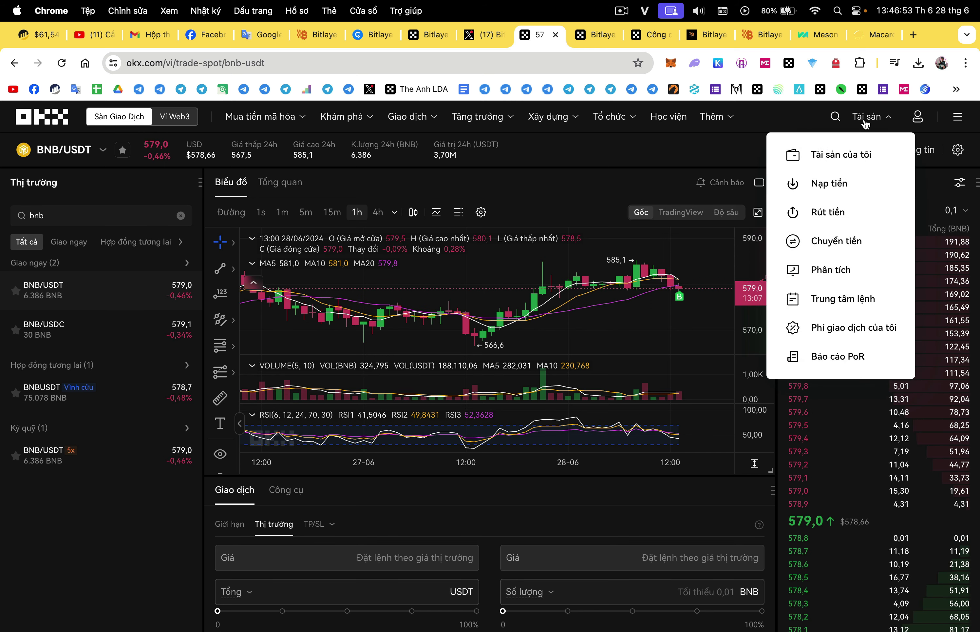
pyautogui.click(850, 156)
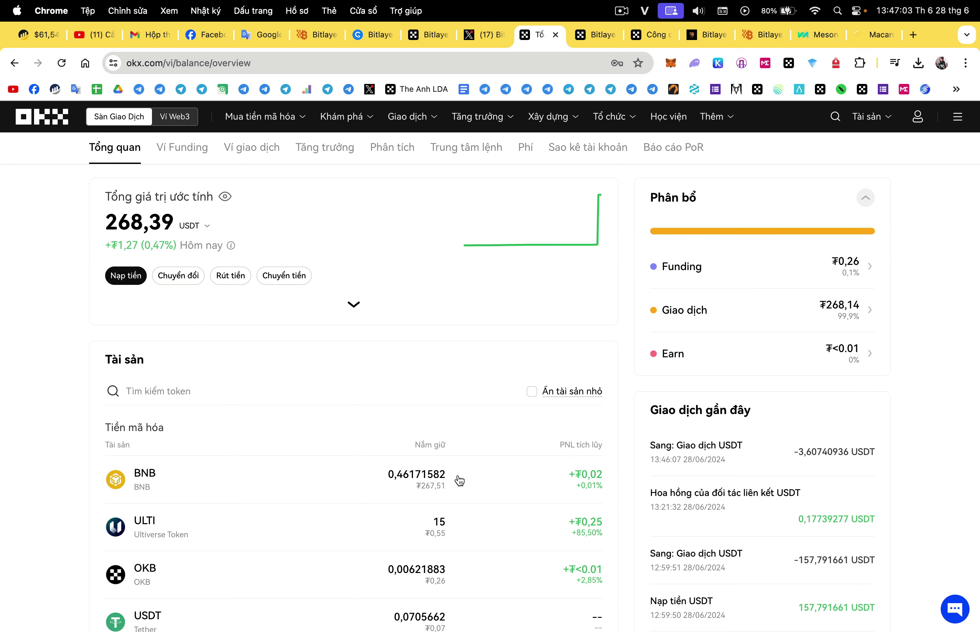
pyautogui.click(238, 284)
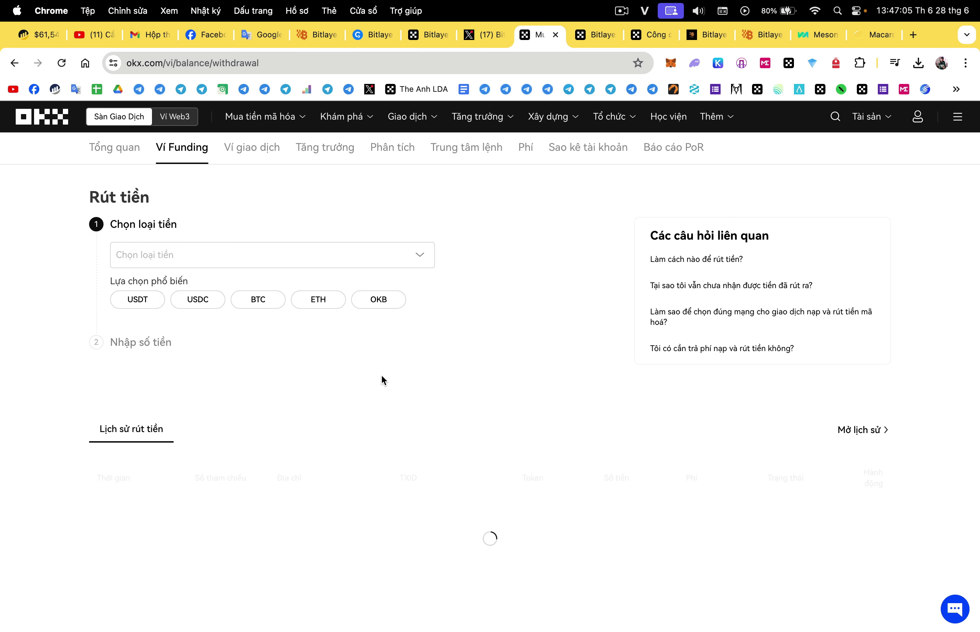
# - Choose BNB as the coin to withdraw and proceed to the withdrawal details
pyautogui.click(357, 257)
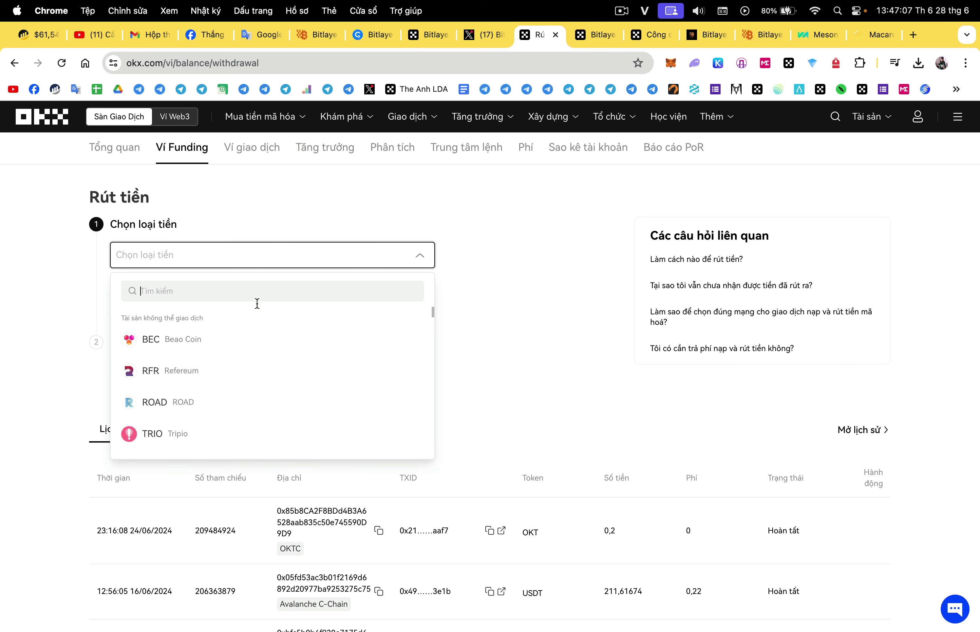
pyautogui.write('bnb')
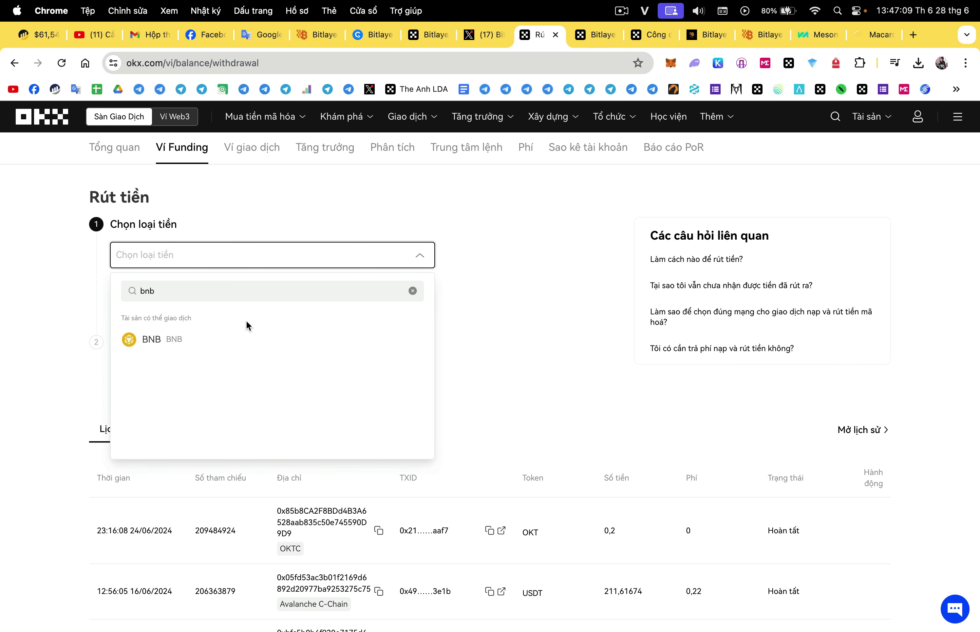
pyautogui.click(256, 343)
pyautogui.click(313, 367)
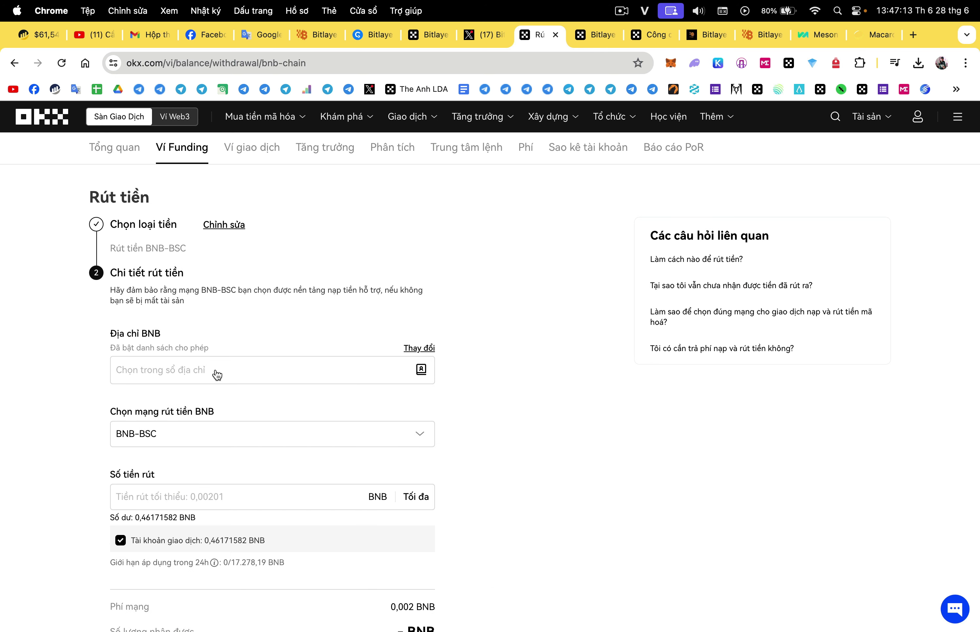
# - Open the BNB withdrawal address book and start adding a single address, with the address type set to Địa chỉ EVM
pyautogui.scroll(-1, 218, 372)
pyautogui.scroll(1, 428, 351)
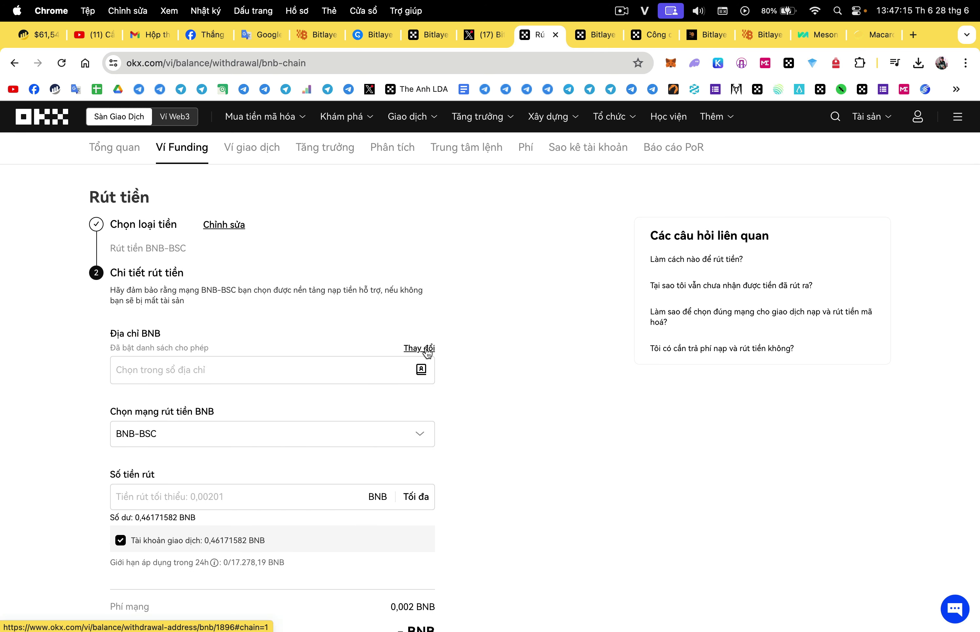
pyautogui.click(429, 349)
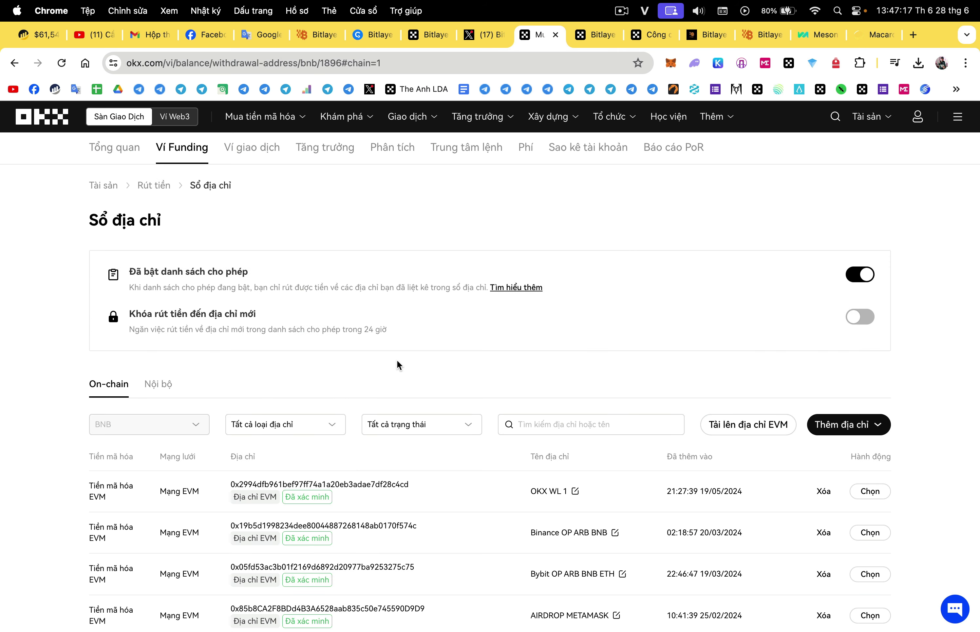
pyautogui.moveTo(843, 429)
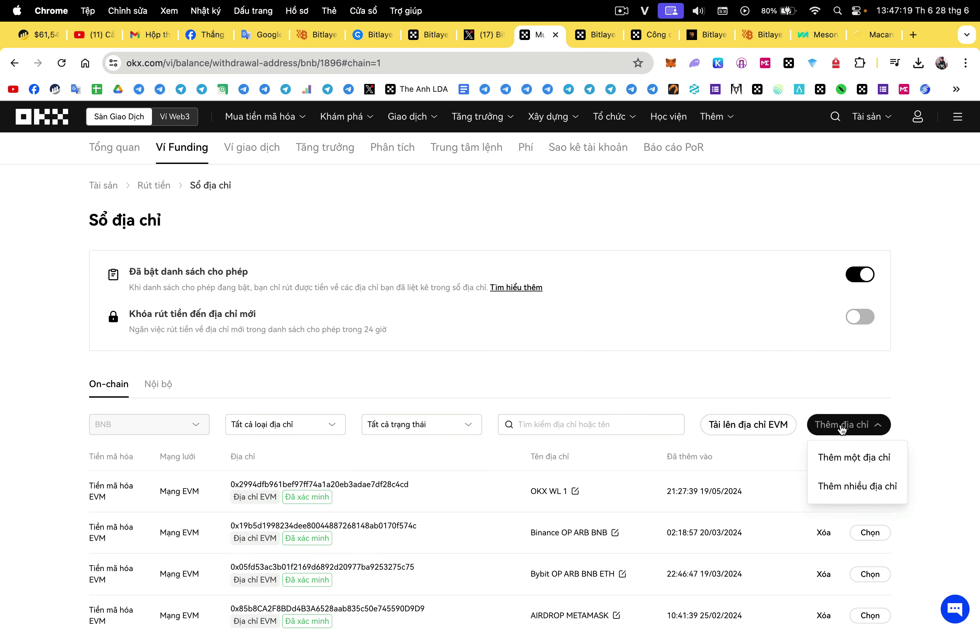
pyautogui.click(845, 458)
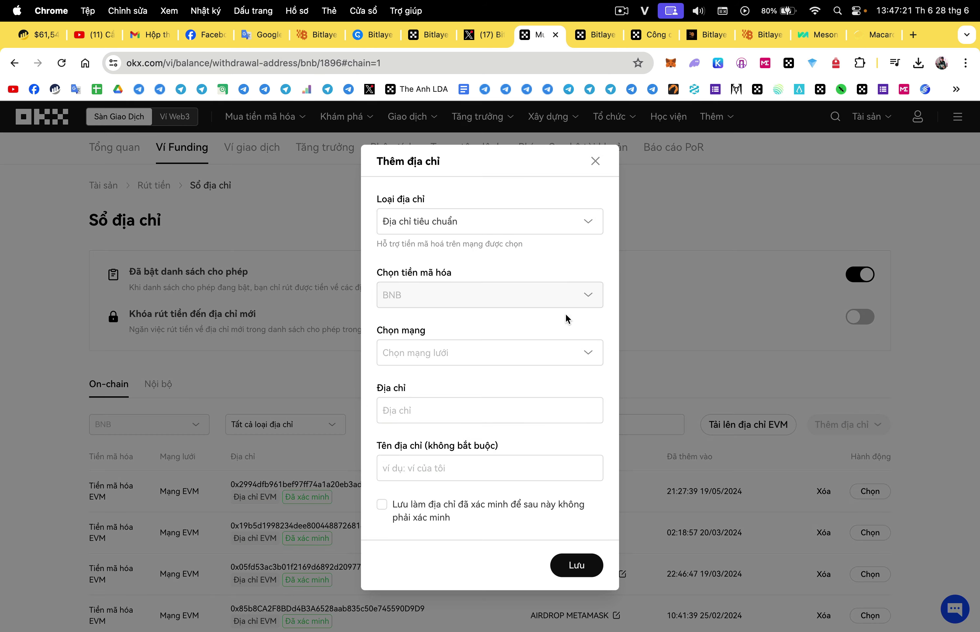
pyautogui.click(559, 225)
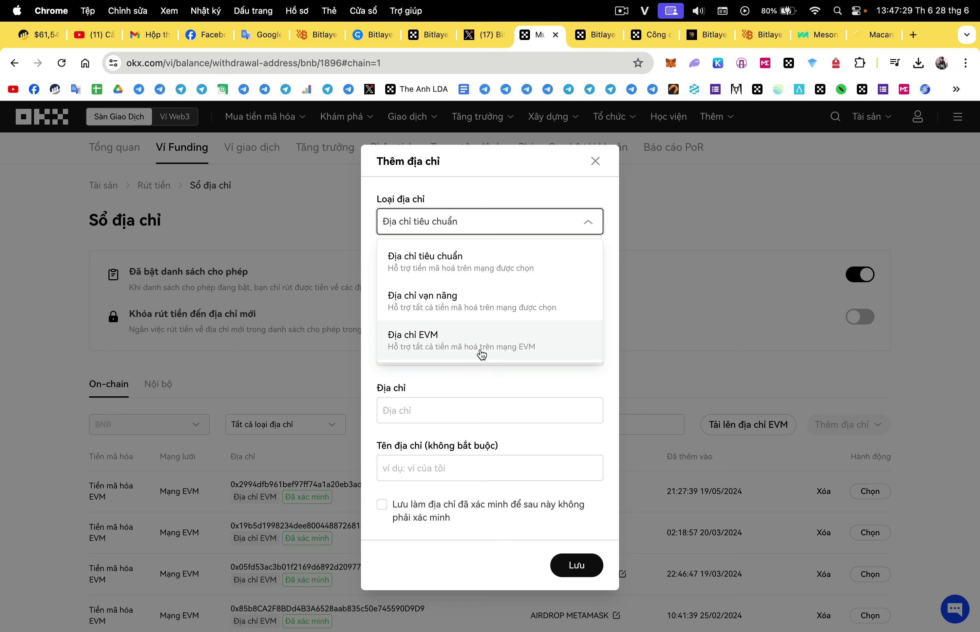
pyautogui.click(482, 355)
# - Copy the receiving address of Bitlayer_BTC from the OKX wallet extension
pyautogui.click(789, 62)
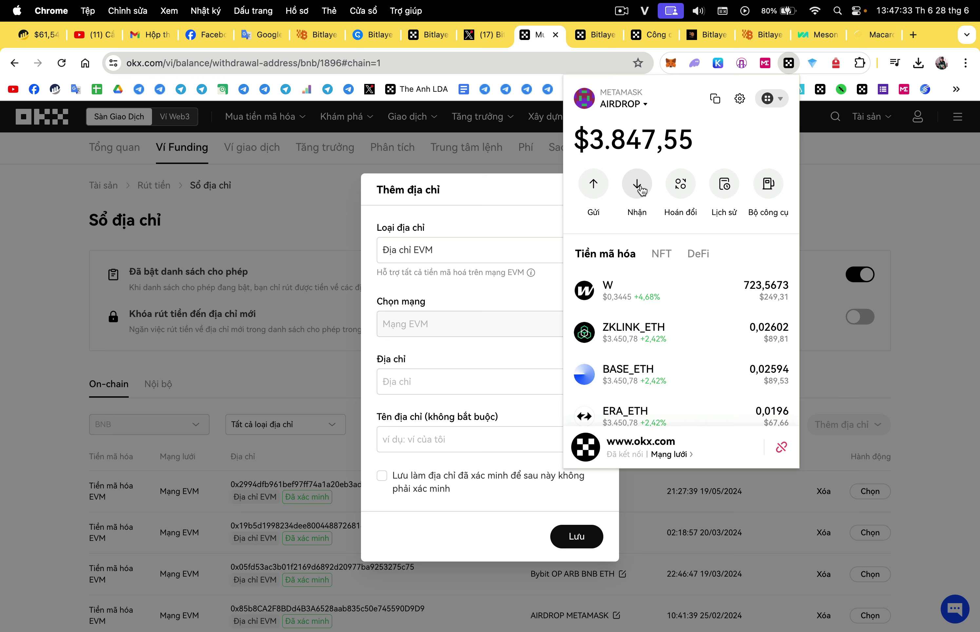
pyautogui.click(637, 184)
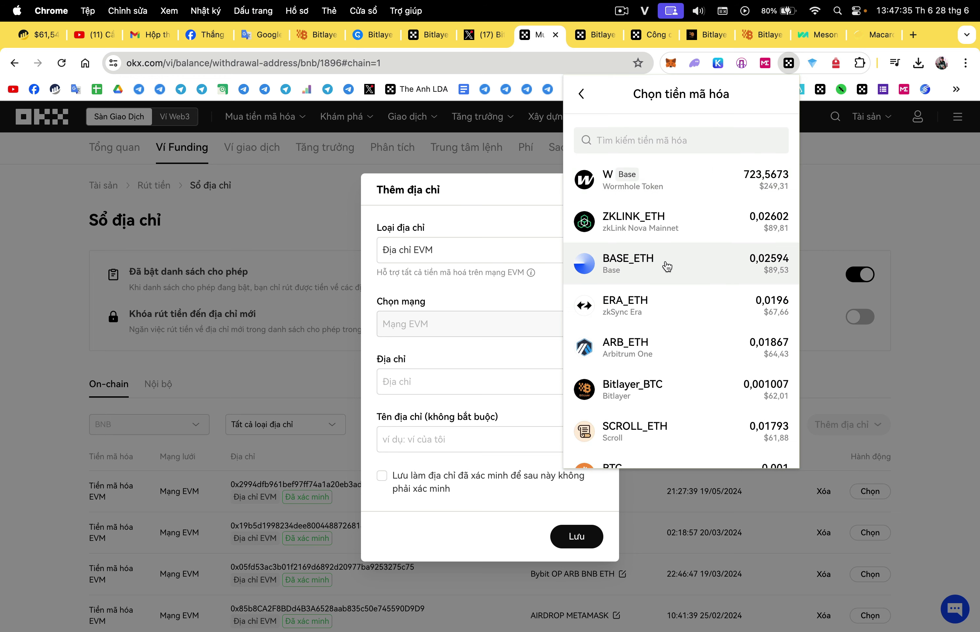
pyautogui.click(684, 391)
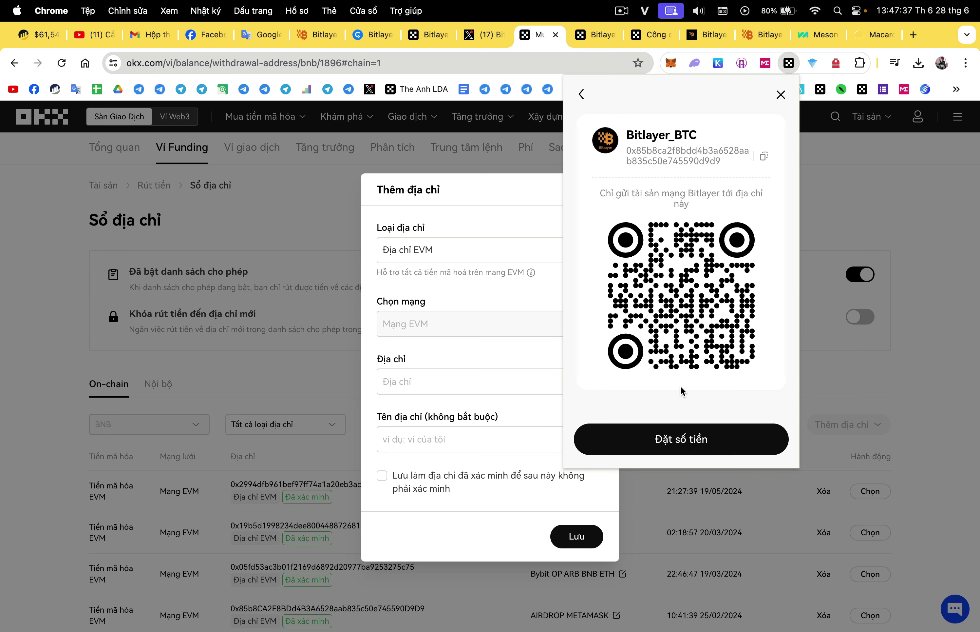
pyautogui.click(763, 157)
pyautogui.click(769, 104)
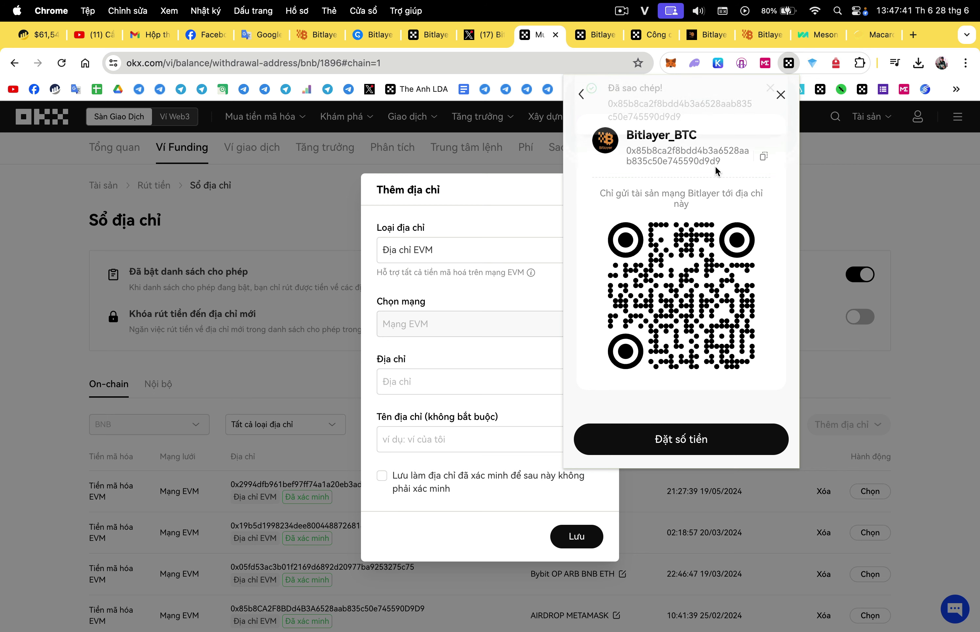
pyautogui.click(596, 108)
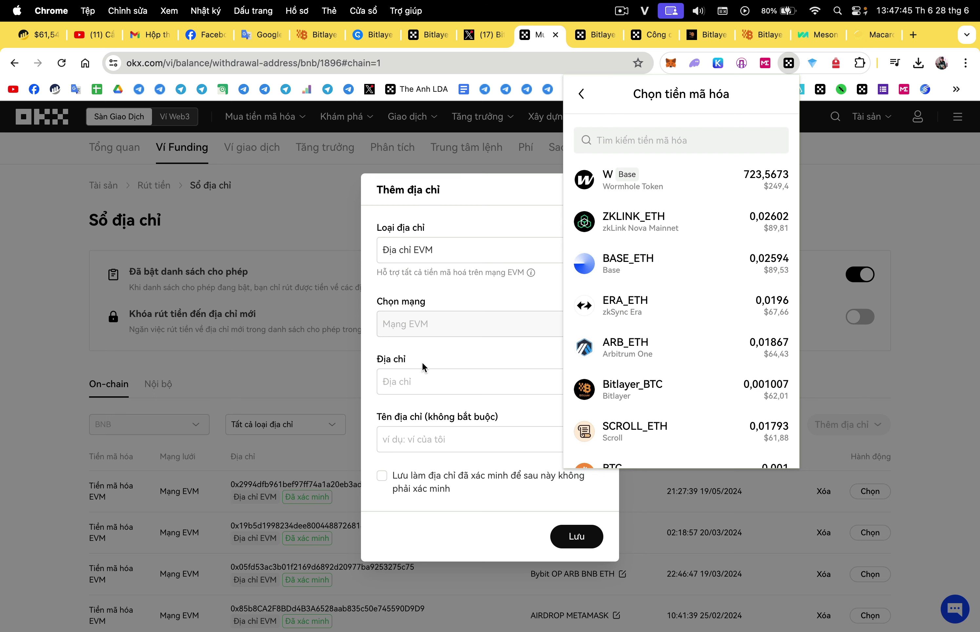
# - Paste the copied wallet address into the address field of the new address book entry
pyautogui.click(439, 386)
pyautogui.click(439, 385)
pyautogui.press('super+v')
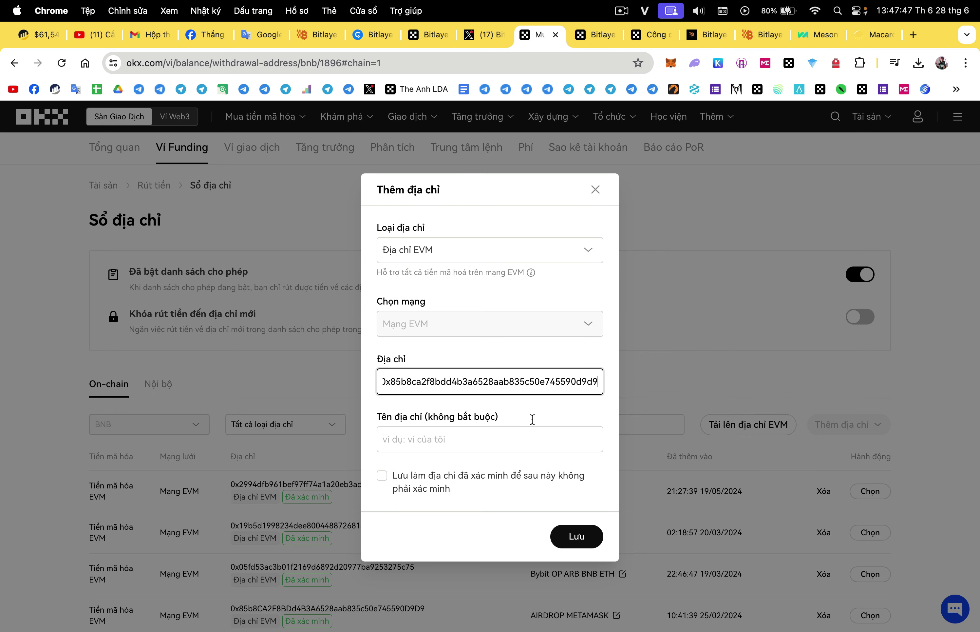
# - Try to save the EVM address as a verified entry named AIRDROP EVM, and close the new address form
pyautogui.click(389, 479)
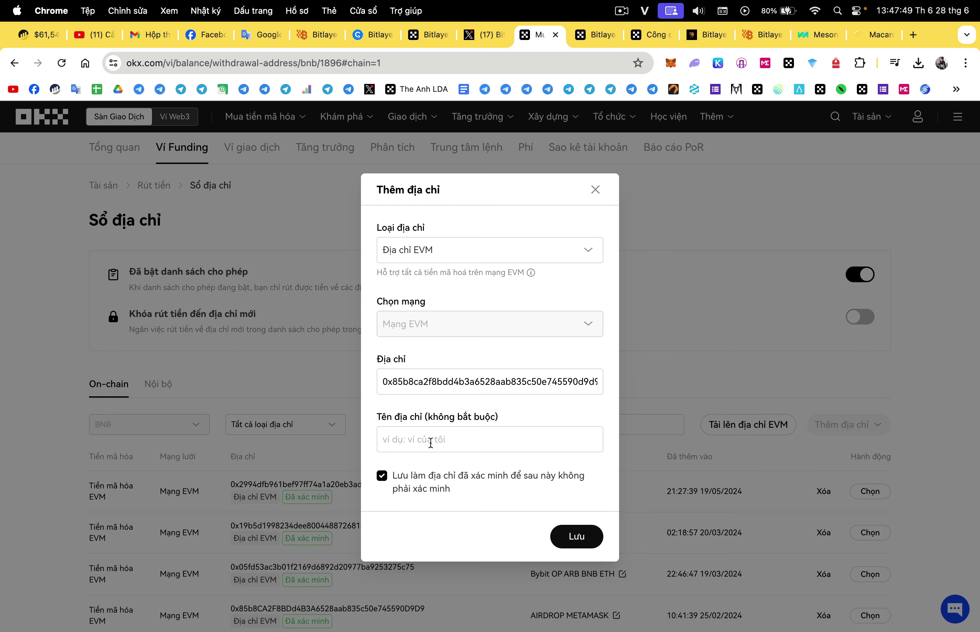
pyautogui.click(453, 435)
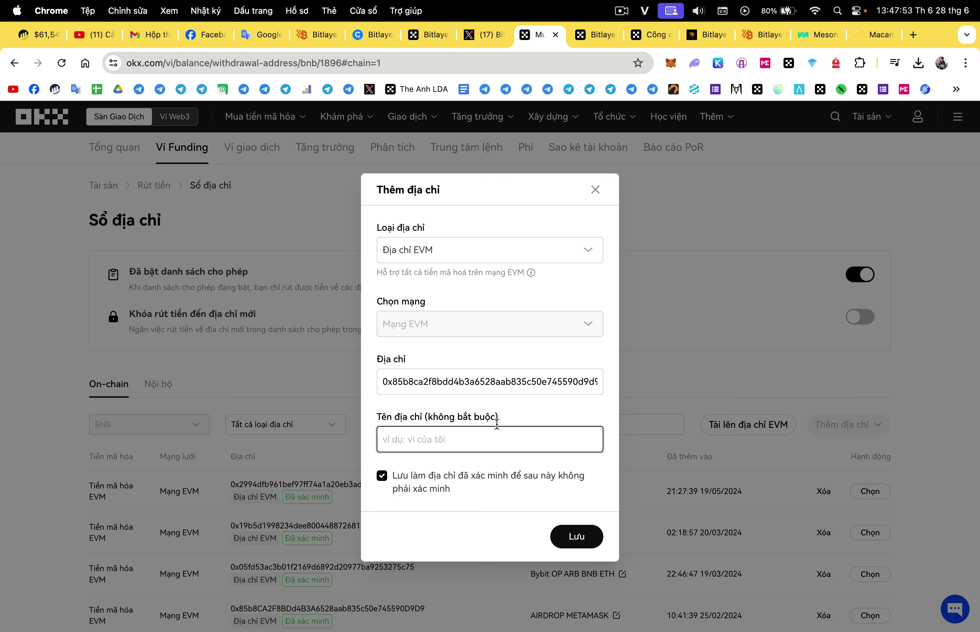
pyautogui.write('vi')
pyautogui.press('BackSpace')
pyautogui.press('BackSpace')
pyautogui.write('vi Al')
pyautogui.moveTo(395, 441); pyautogui.dragTo(371, 444)
pyautogui.press('BackSpace')
pyautogui.click(497, 523)
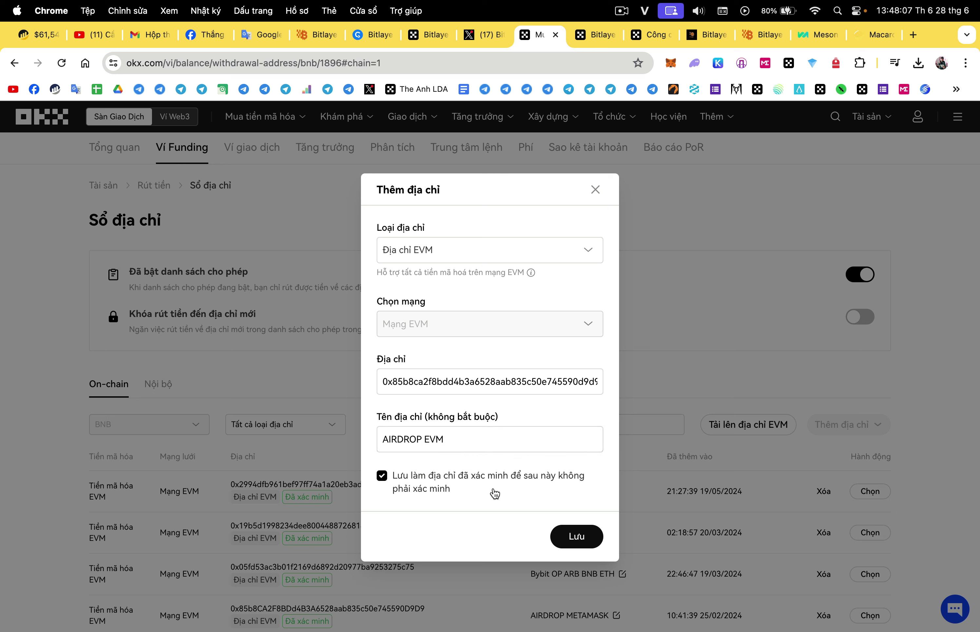
pyautogui.click(577, 536)
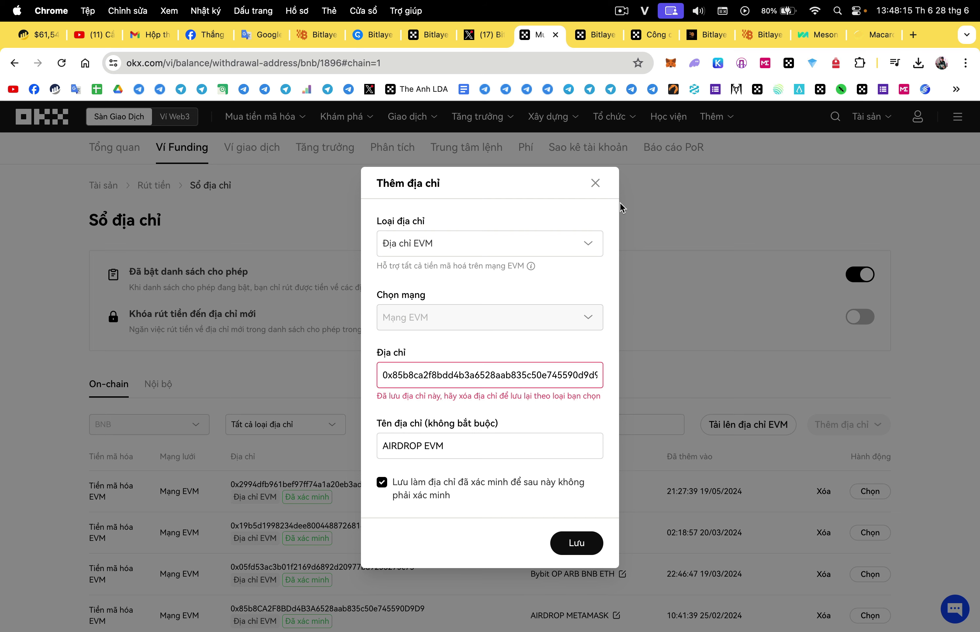
pyautogui.click(596, 184)
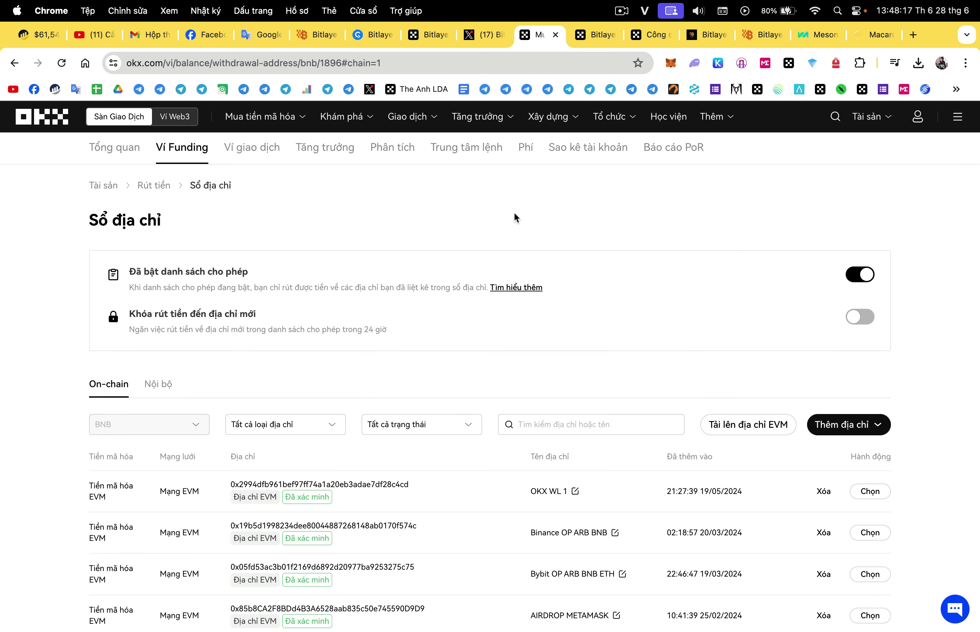
# - Choose the saved AIRDROP METAMASK address for the withdrawal and set the amount to the maximum, 0,46171582 BNB
pyautogui.scroll(-5, 495, 321)
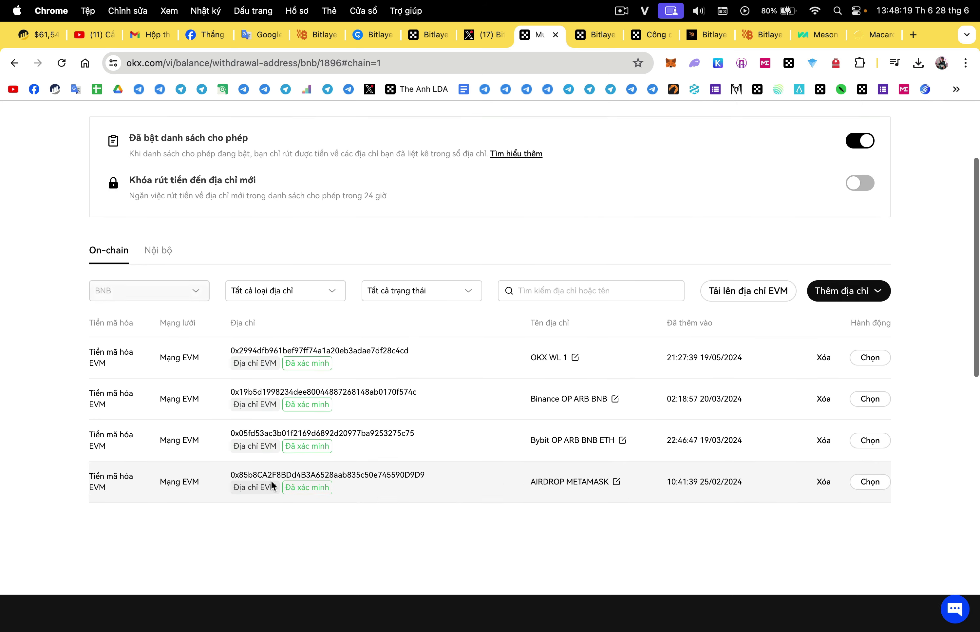
pyautogui.click(883, 484)
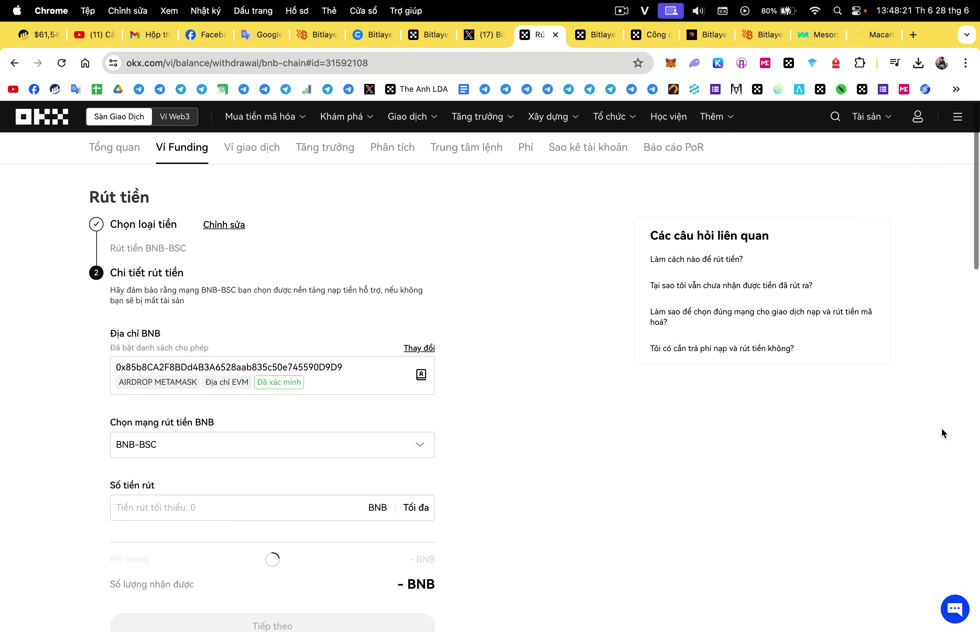
pyautogui.scroll(-2, 360, 460)
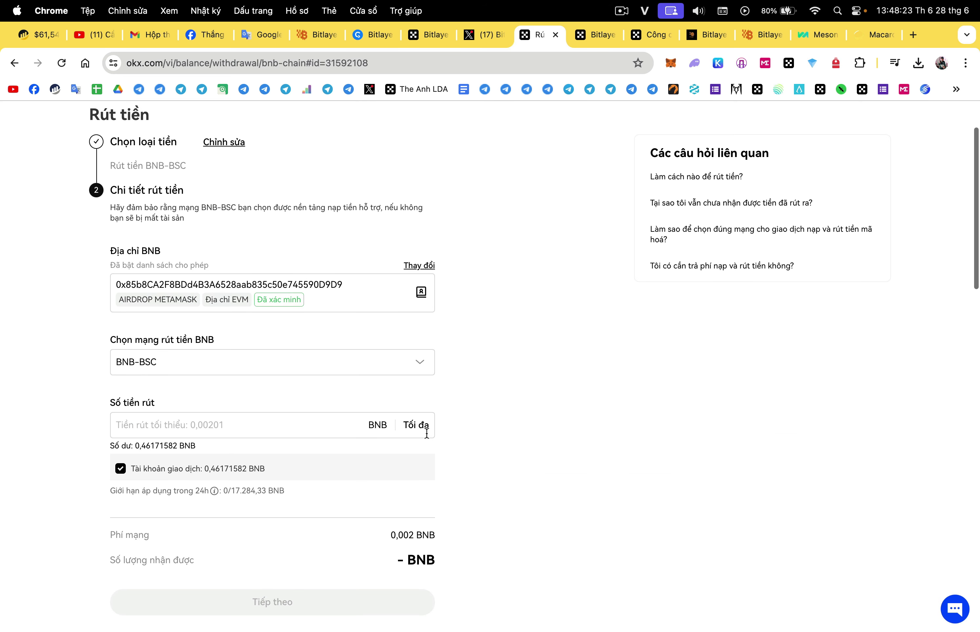
pyautogui.click(417, 431)
pyautogui.scroll(-2, 556, 422)
pyautogui.scroll(-2, 556, 419)
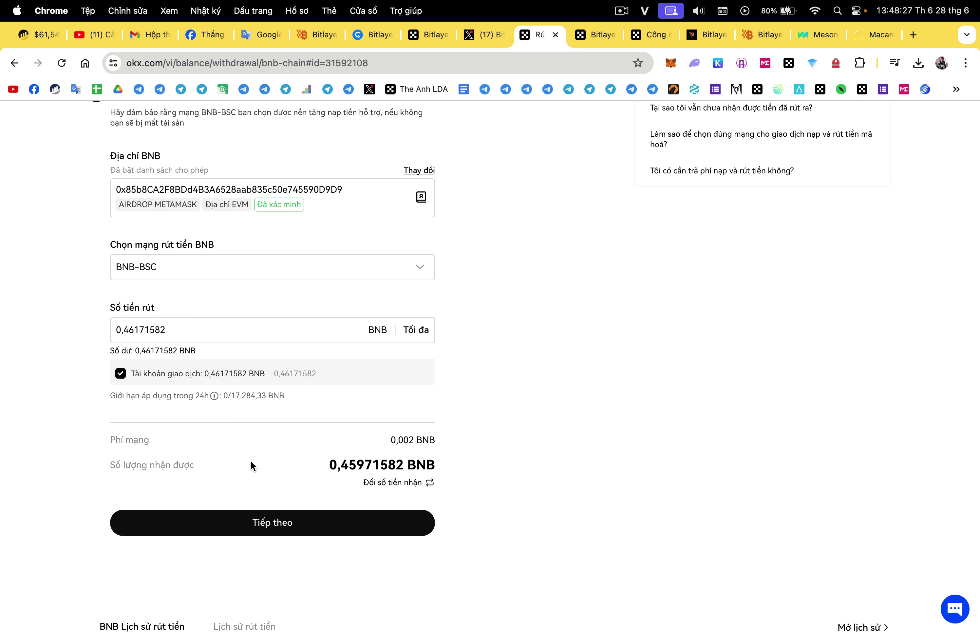
# - Check the withdrawal network options, and submit and confirm the BNB withdrawal over BNB-BSC
pyautogui.click(323, 277)
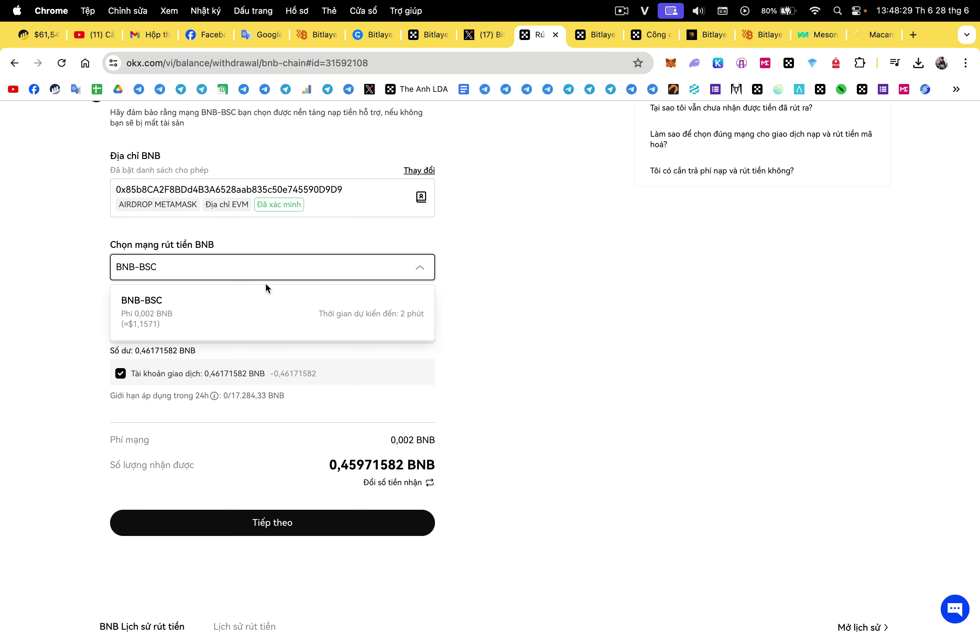
pyautogui.click(502, 311)
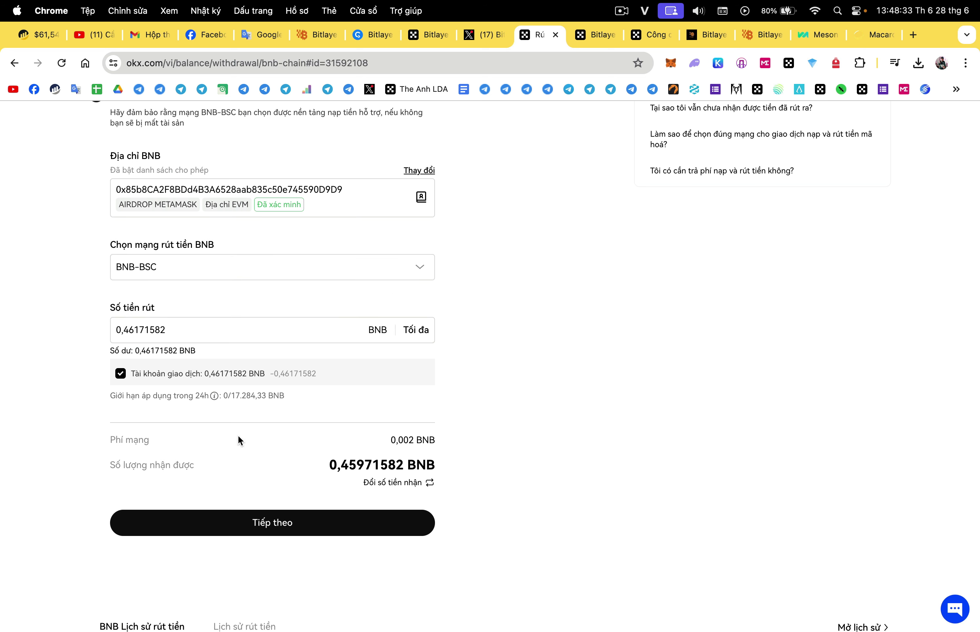
pyautogui.click(289, 527)
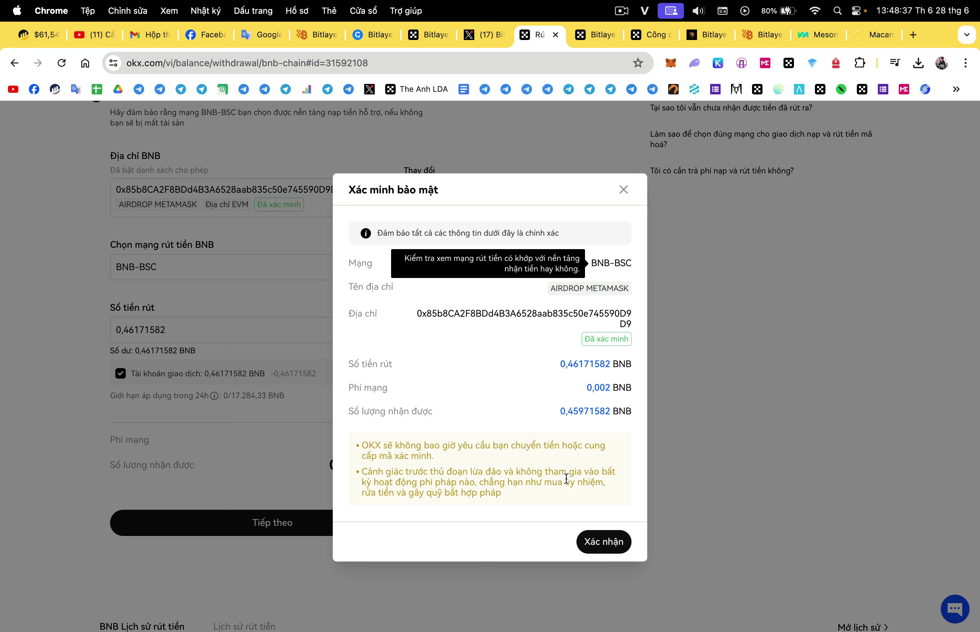
pyautogui.click(611, 543)
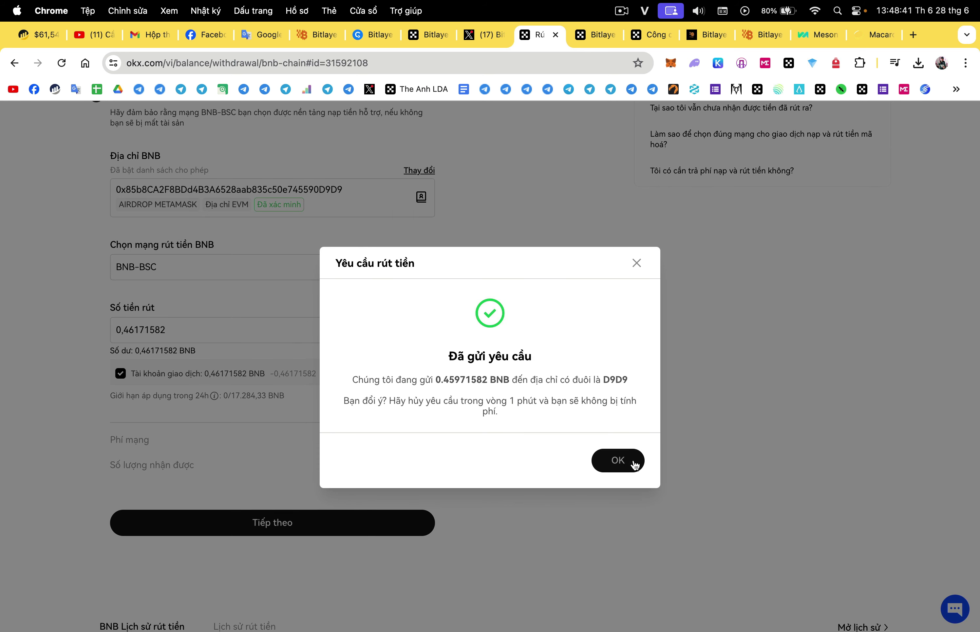
pyautogui.click(633, 459)
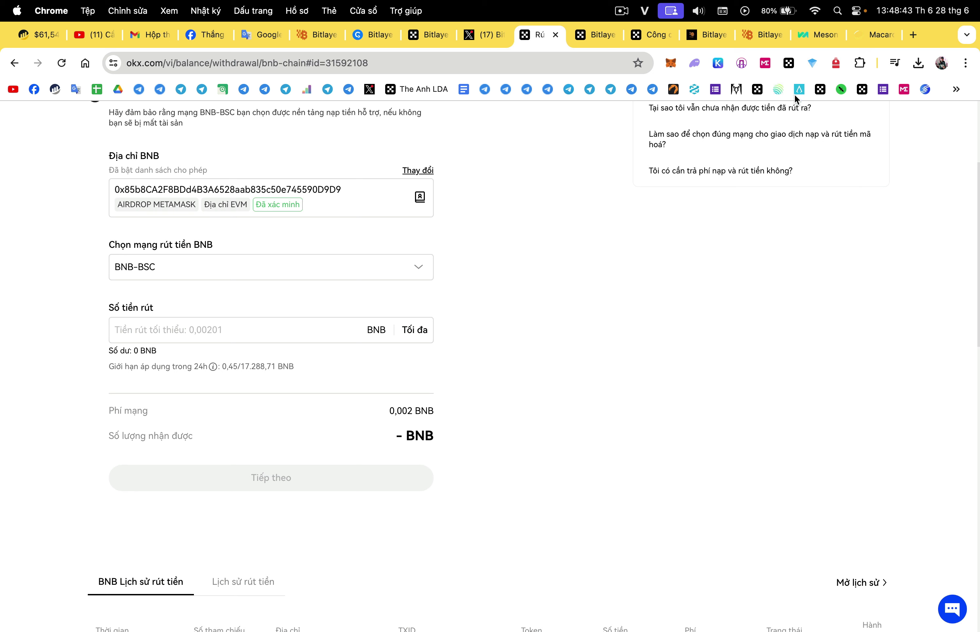
# - Look through the token balances in the OKX wallet extension for the withdrawn BNB
pyautogui.click(789, 63)
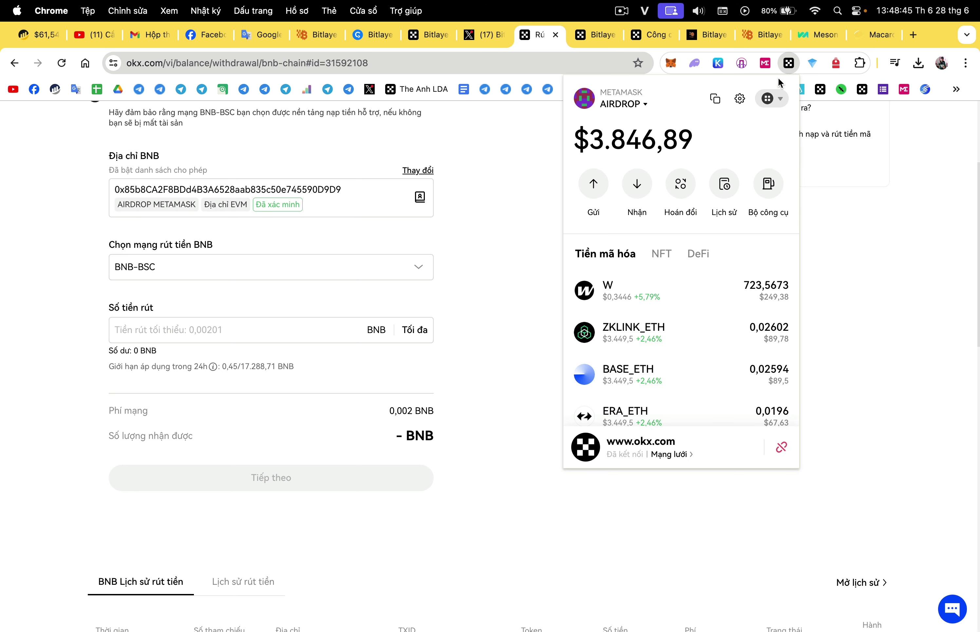
pyautogui.scroll(-10, 721, 321)
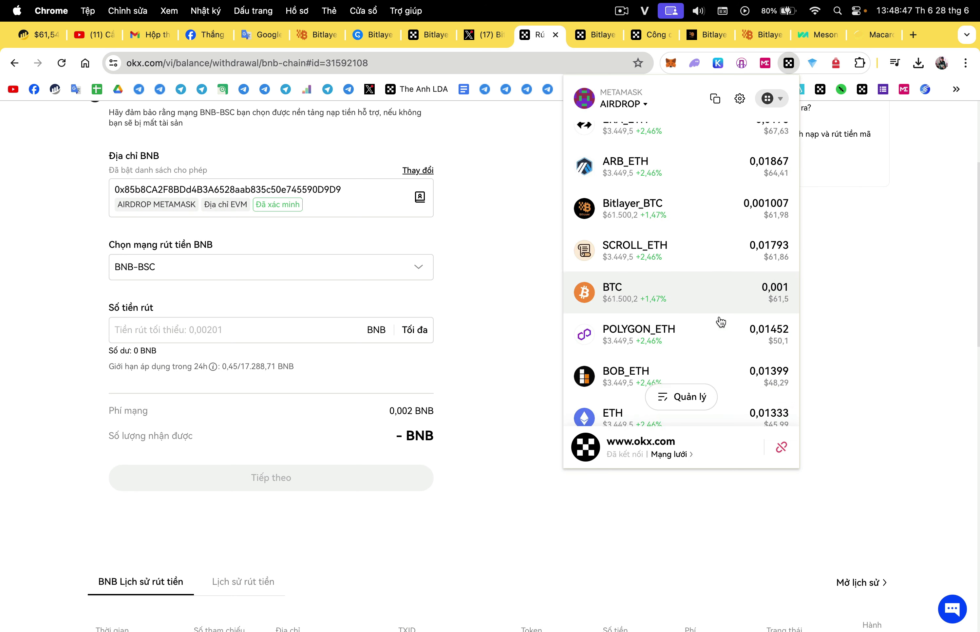
pyautogui.scroll(-3, 720, 322)
pyautogui.scroll(3, 720, 322)
pyautogui.click(809, 186)
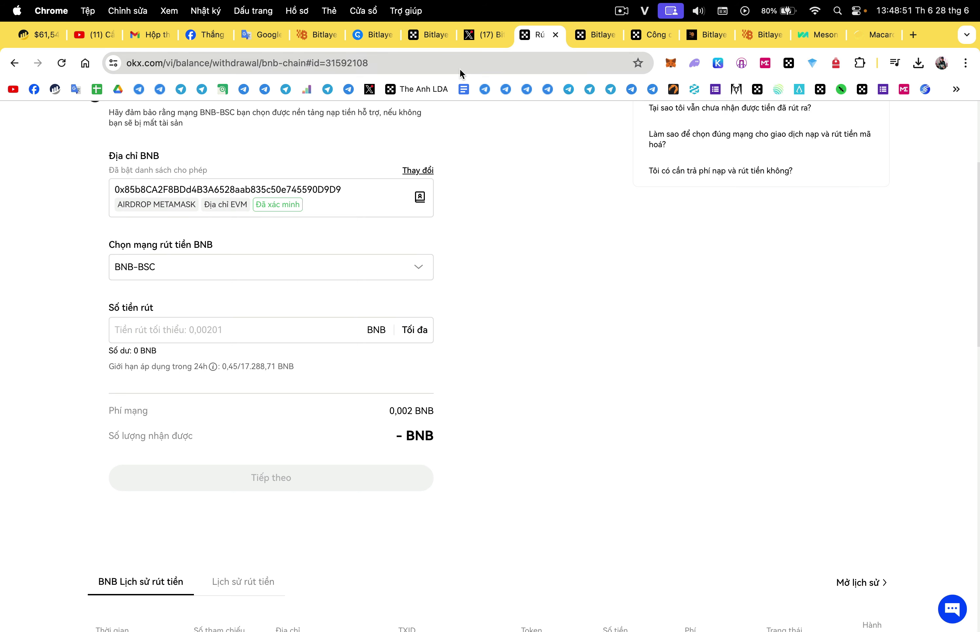
# - Go to the already open OKX Web3 swap page for BNB to BTCB
pyautogui.click(432, 34)
pyautogui.click(613, 36)
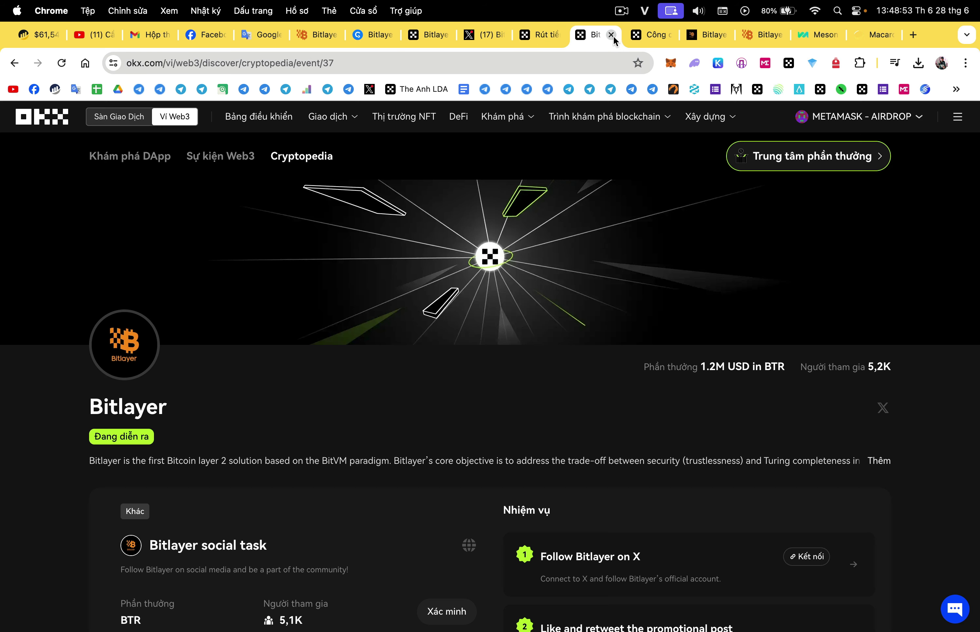
pyautogui.click(638, 37)
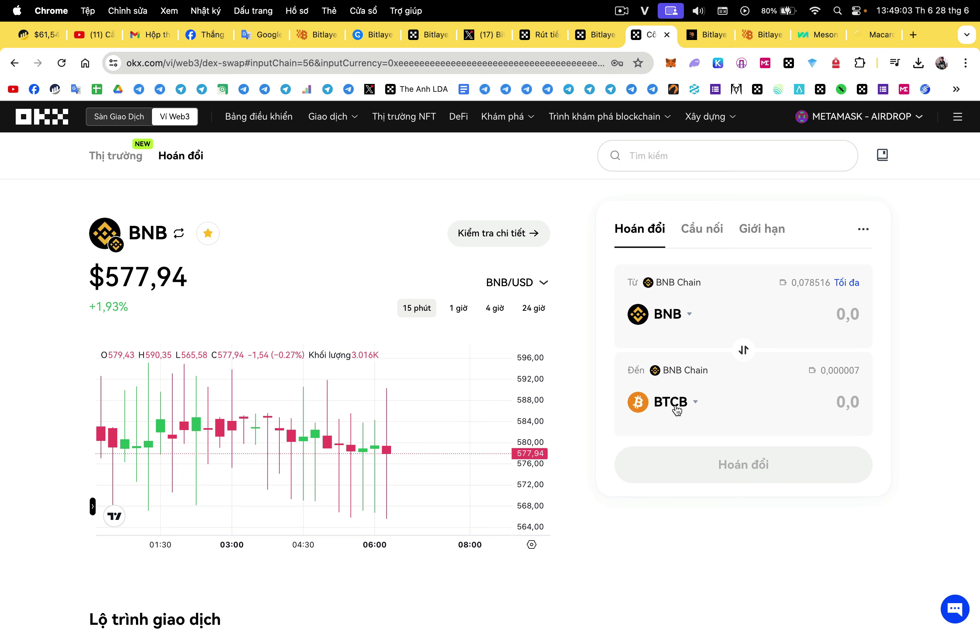
# - Switch to the mirrored iPhone and view the withdrawal methods under the OKX exchange assets
pyautogui.hotkey('ctrl', 'Left')
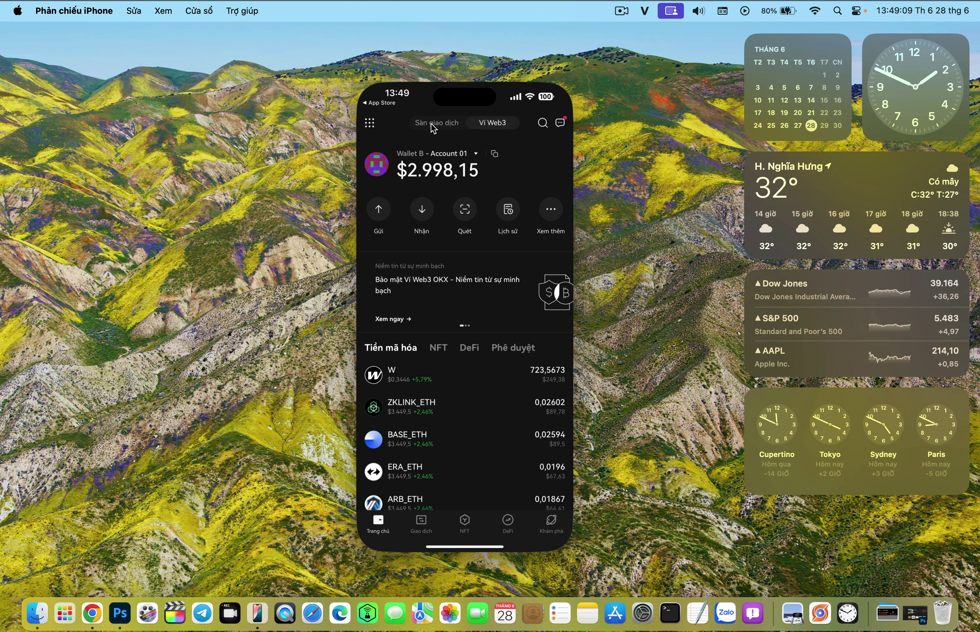
pyautogui.click(431, 123)
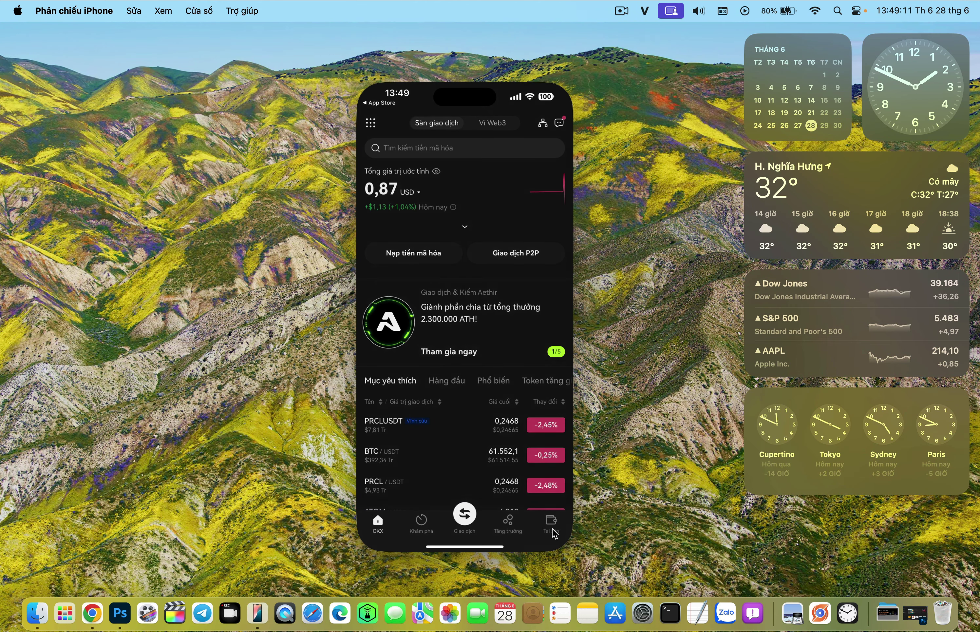
pyautogui.click(551, 520)
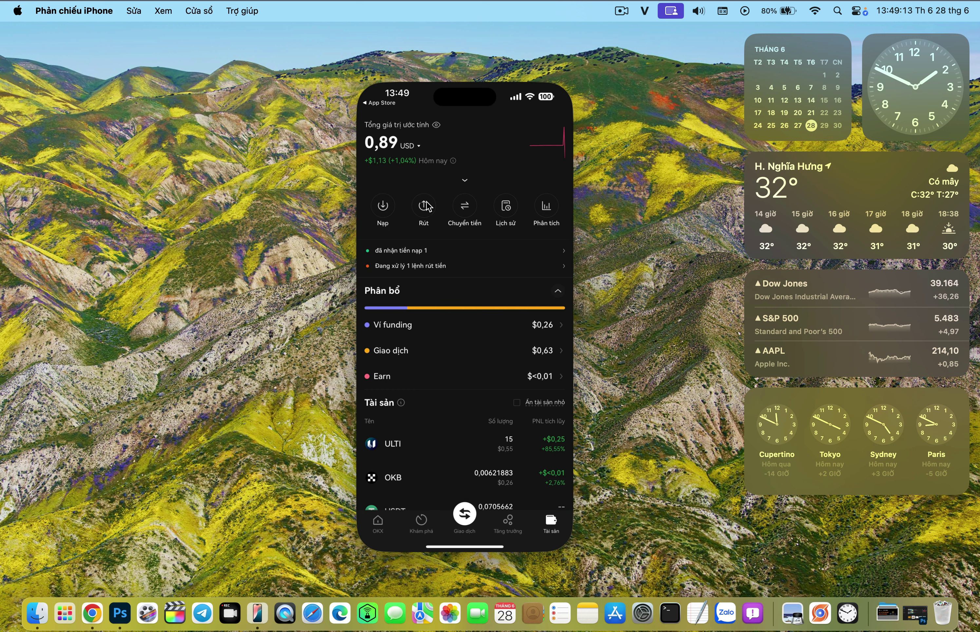
pyautogui.click(425, 206)
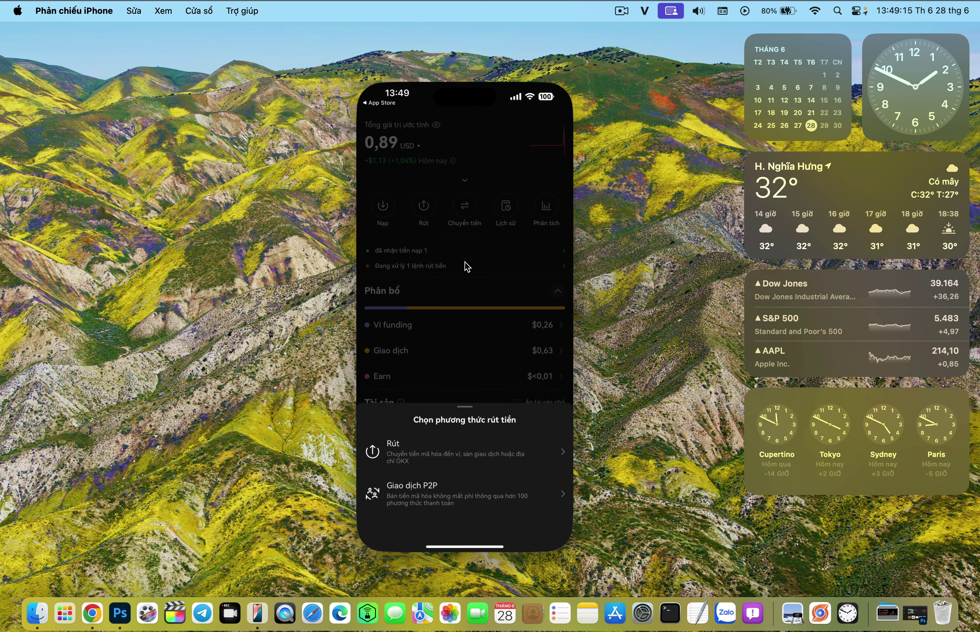
pyautogui.click(487, 252)
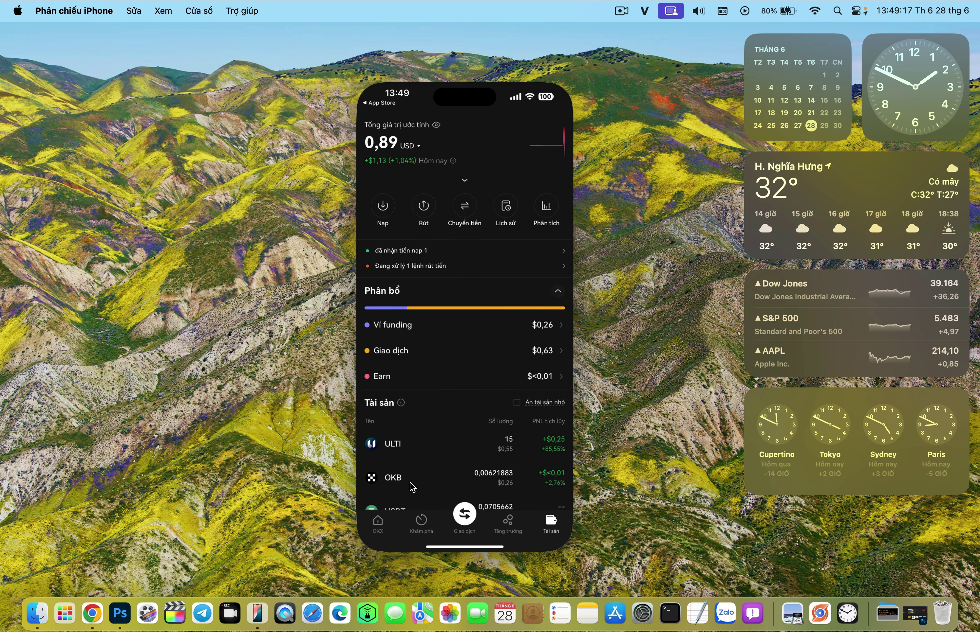
# - Return to the Web3 wallet in the mobile OKX app and open its token swap page
pyautogui.click(379, 521)
pyautogui.click(498, 125)
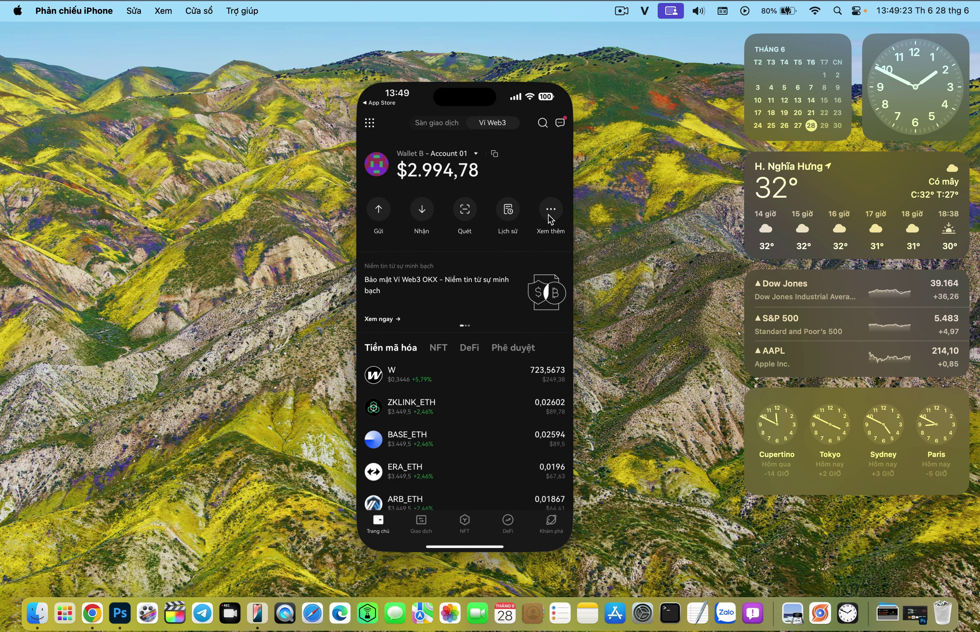
pyautogui.click(423, 520)
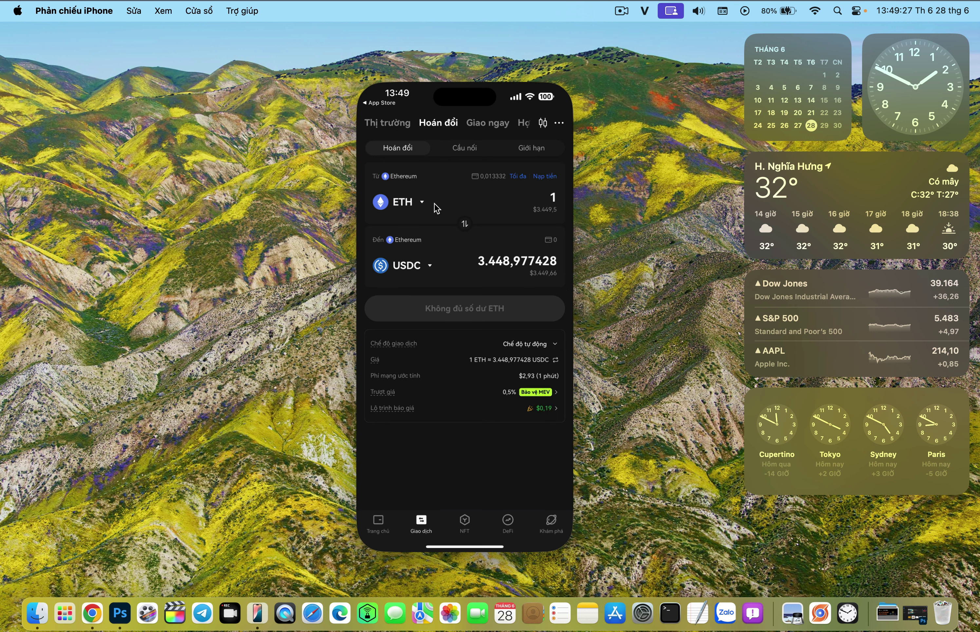
# - Set the token to swap from to BNB on the BNB Chain network
pyautogui.click(420, 202)
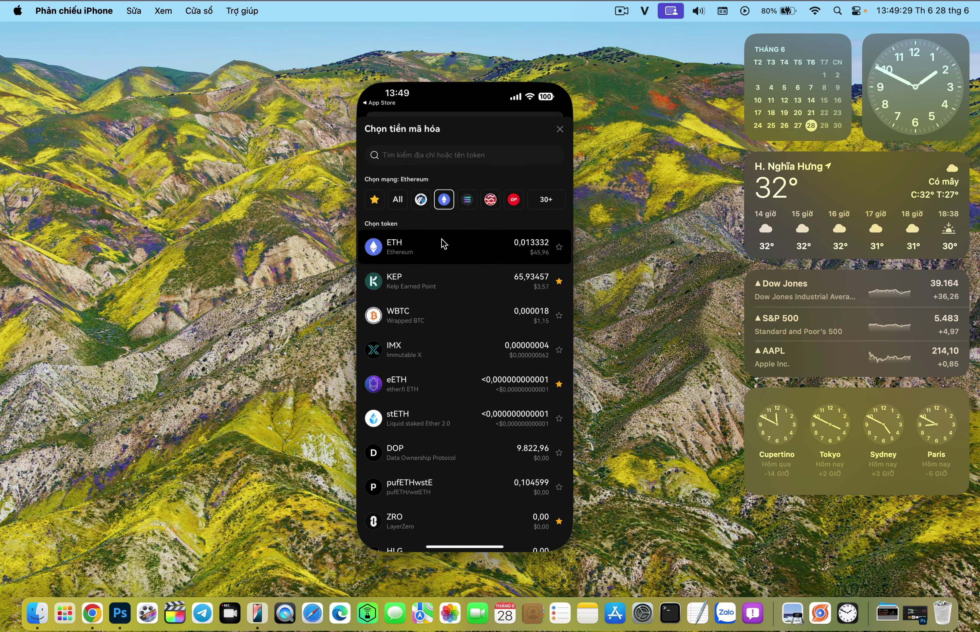
pyautogui.click(547, 203)
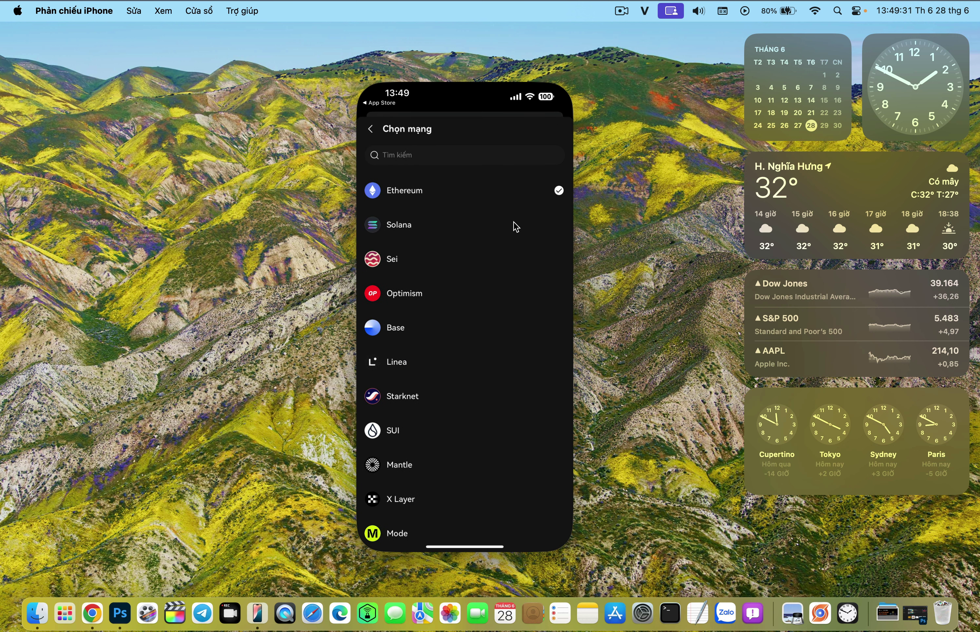
pyautogui.click(482, 154)
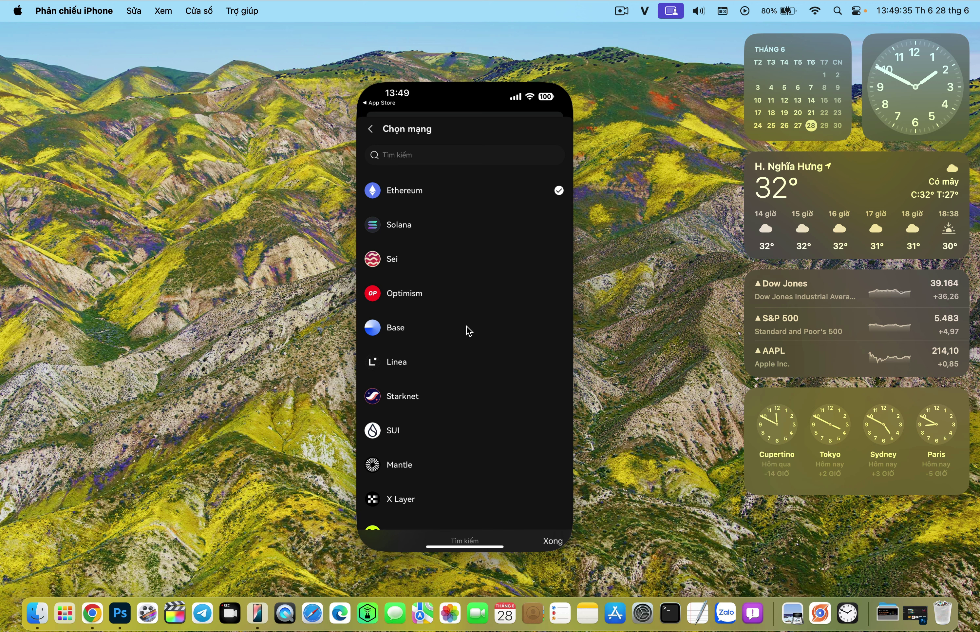
pyautogui.scroll(-3, 457, 354)
pyautogui.scroll(-8, 453, 368)
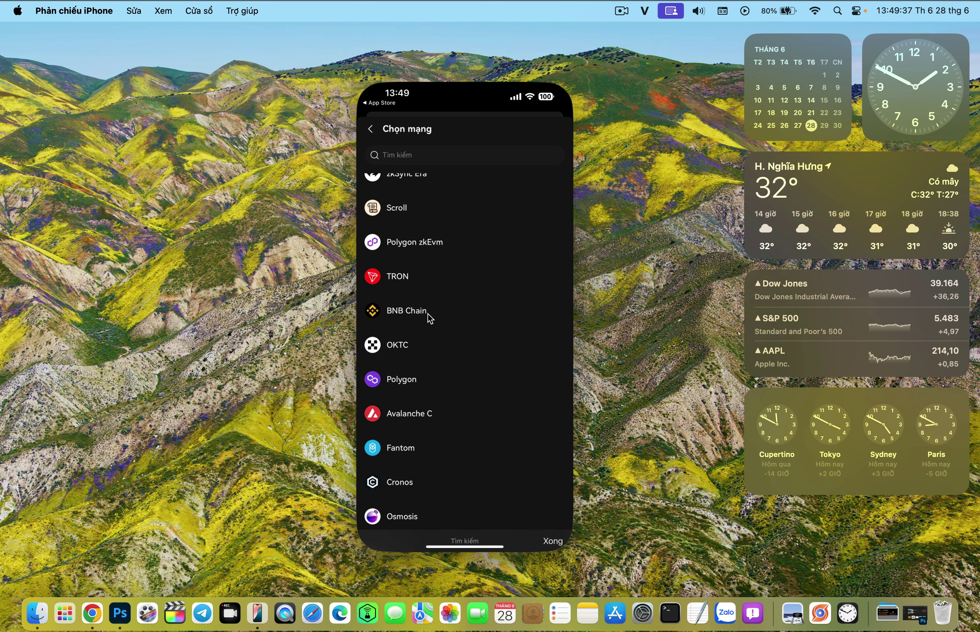
pyautogui.click(412, 311)
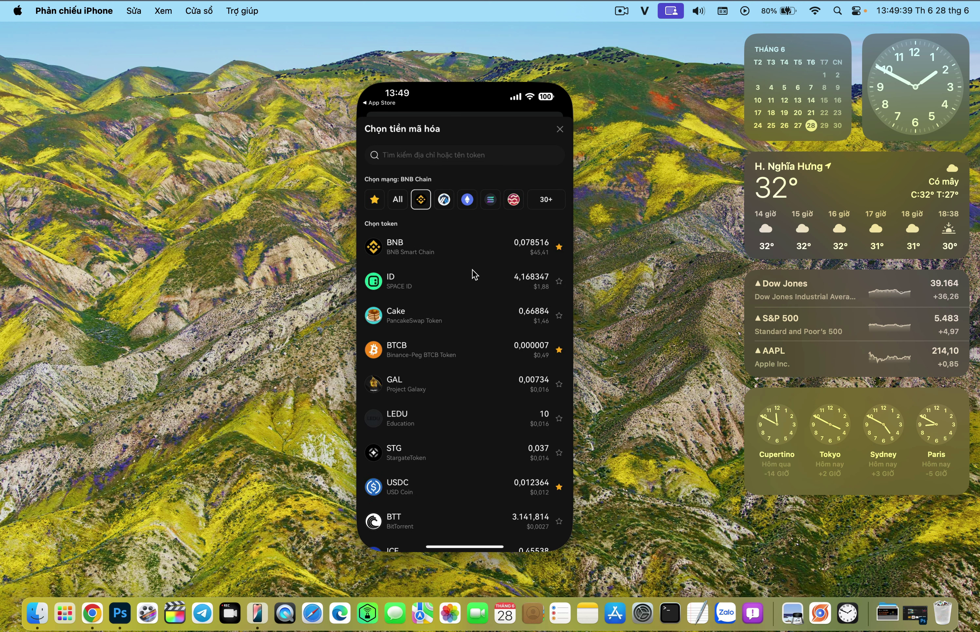
pyautogui.click(409, 247)
# - Choose BTCB as the token to receive, and return to the swap page in Chrome
pyautogui.click(427, 268)
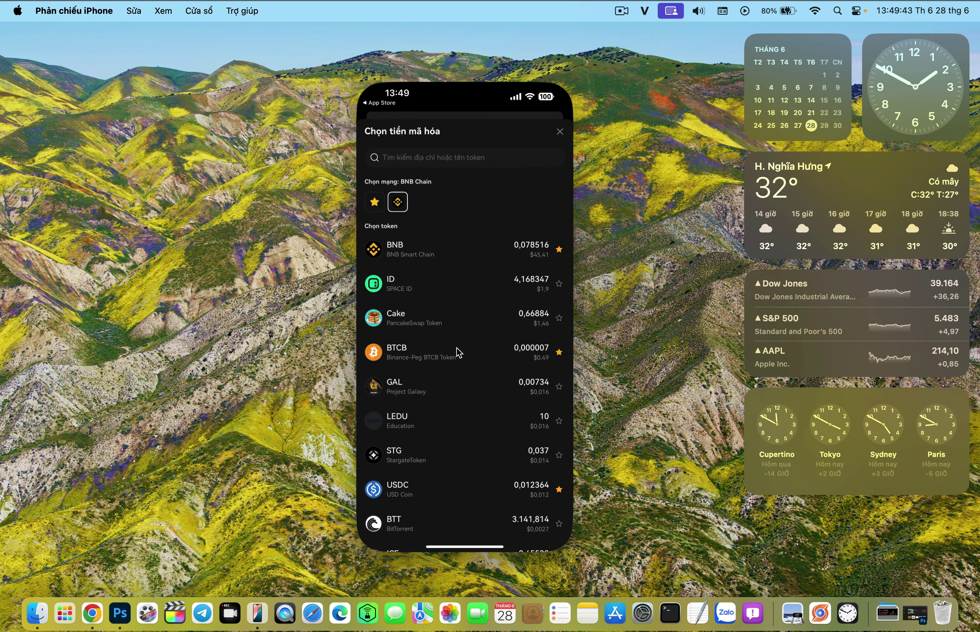
pyautogui.click(428, 353)
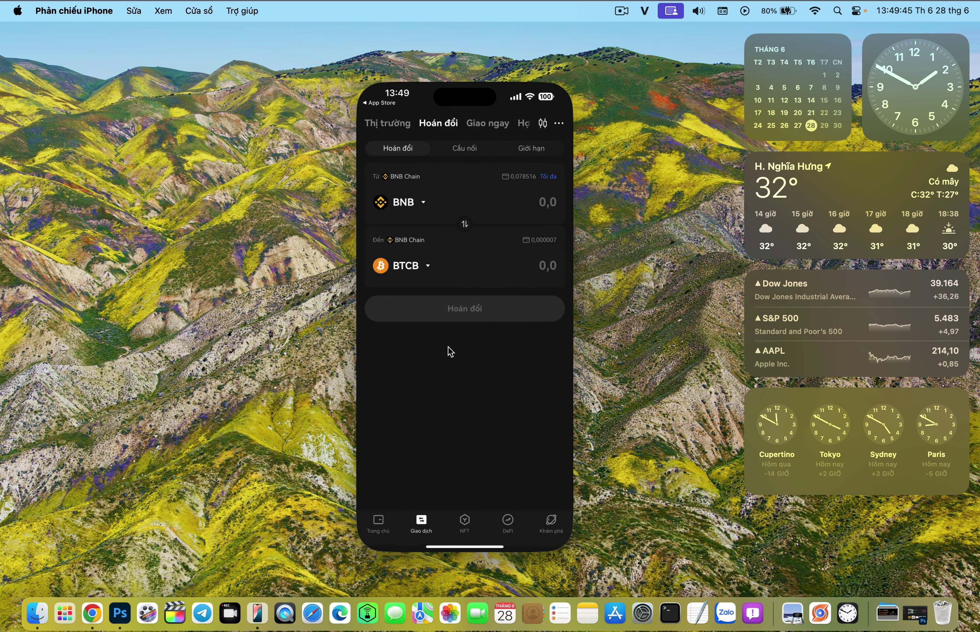
pyautogui.click(544, 208)
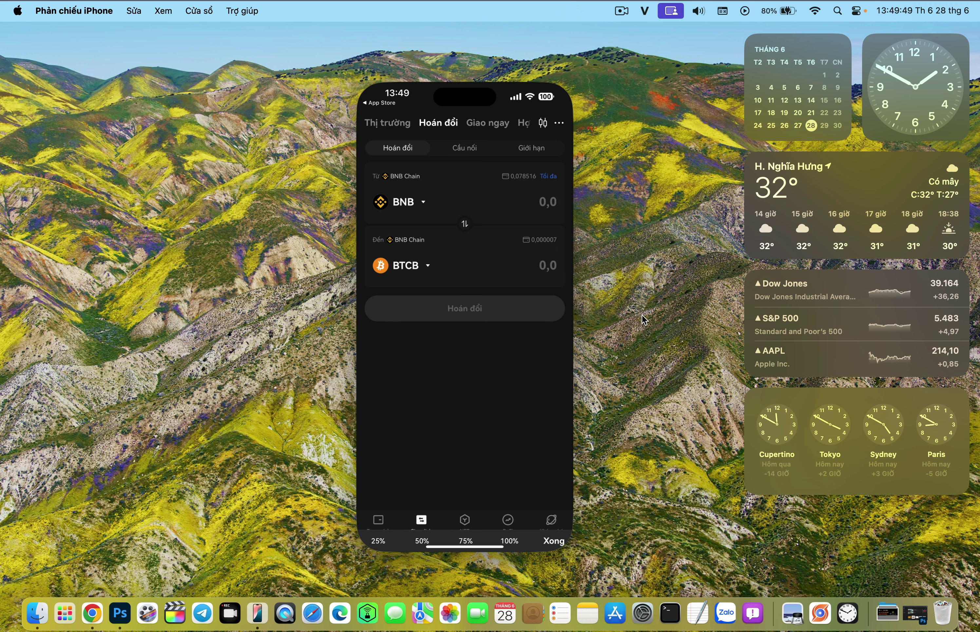
pyautogui.hotkey('ctrl', 'Right')
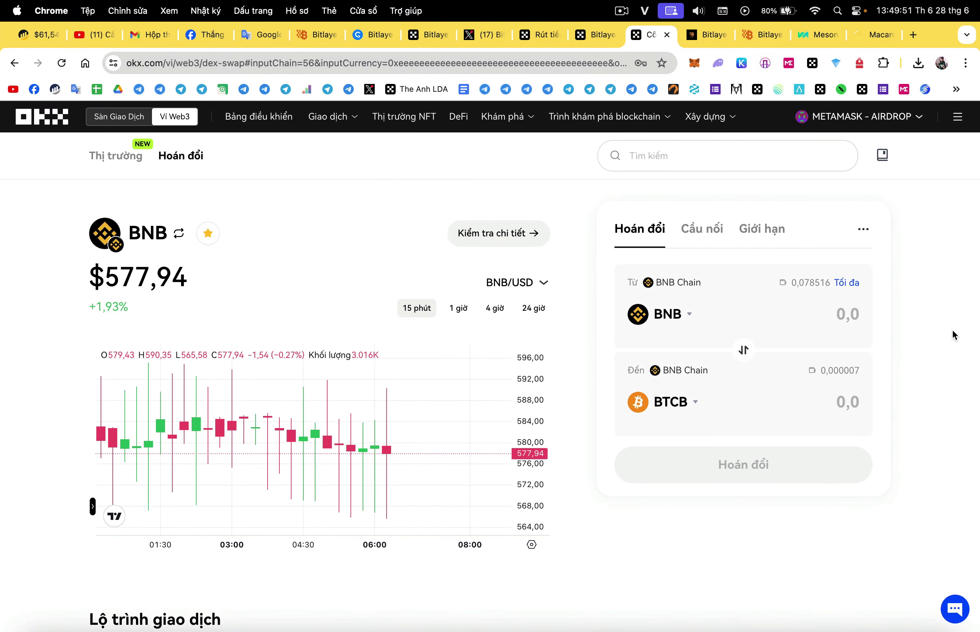
# - Swap 0,45 BNB to BTCB on BNB Chain and confirm the contract interaction in the wallet
pyautogui.click(812, 62)
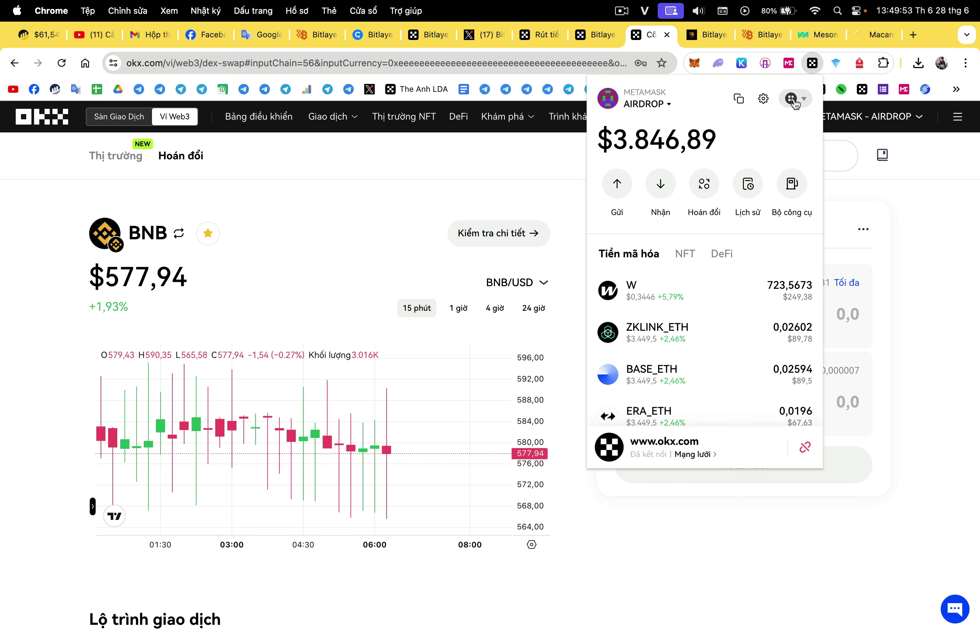
pyautogui.click(979, 247)
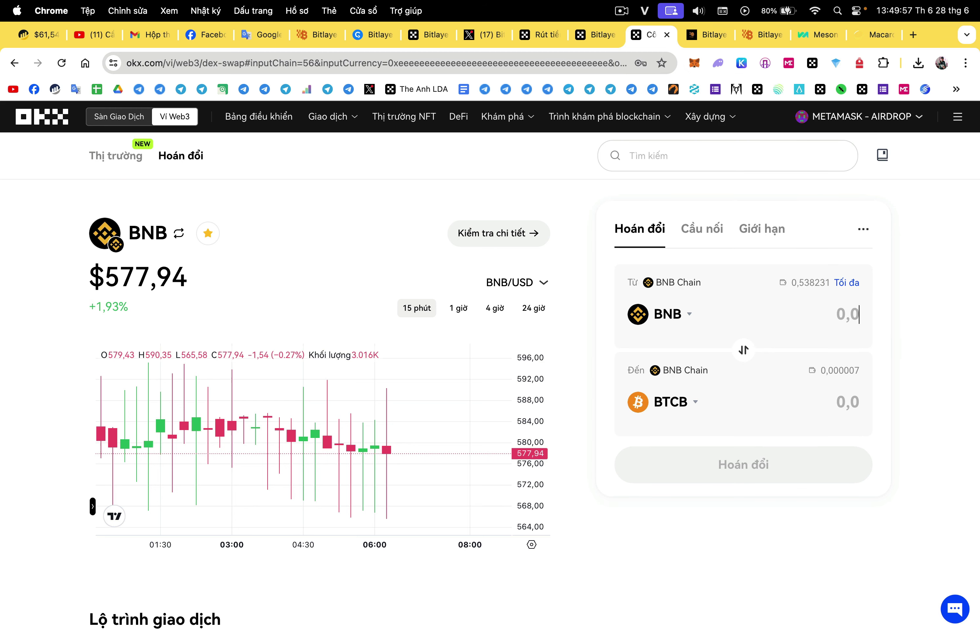
pyautogui.write('0,45')
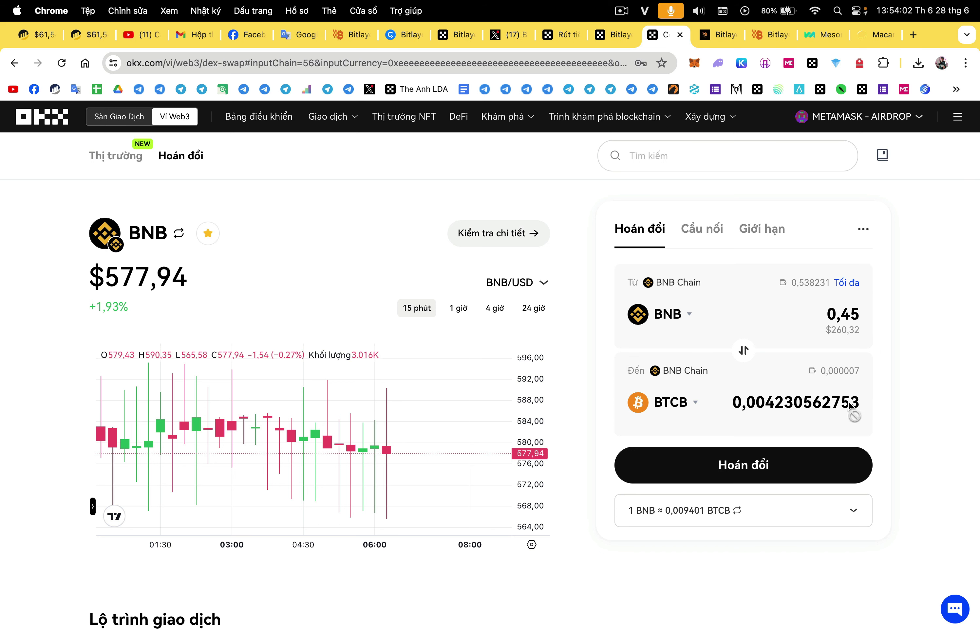
pyautogui.click(803, 465)
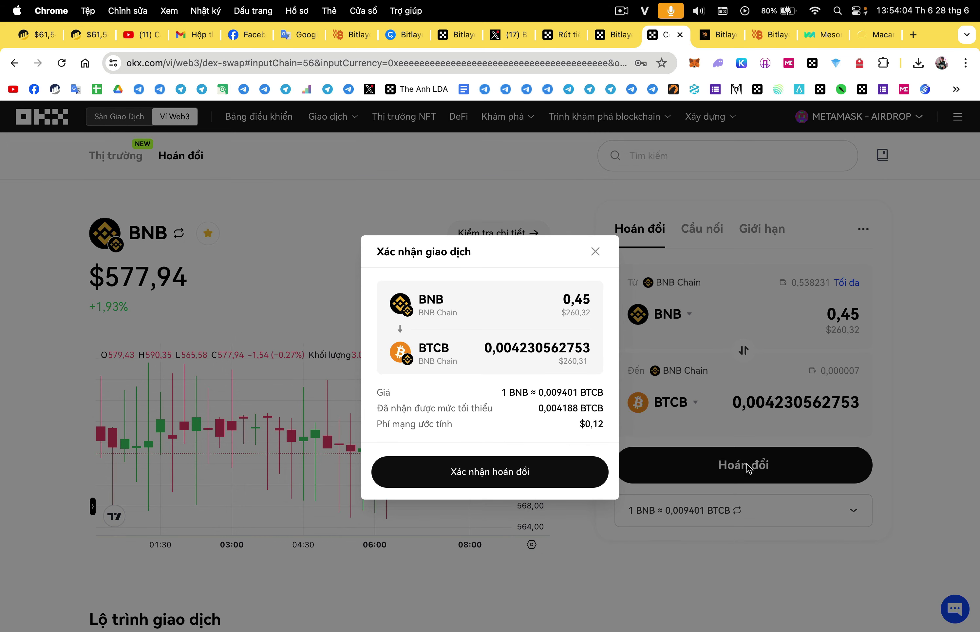
pyautogui.click(508, 470)
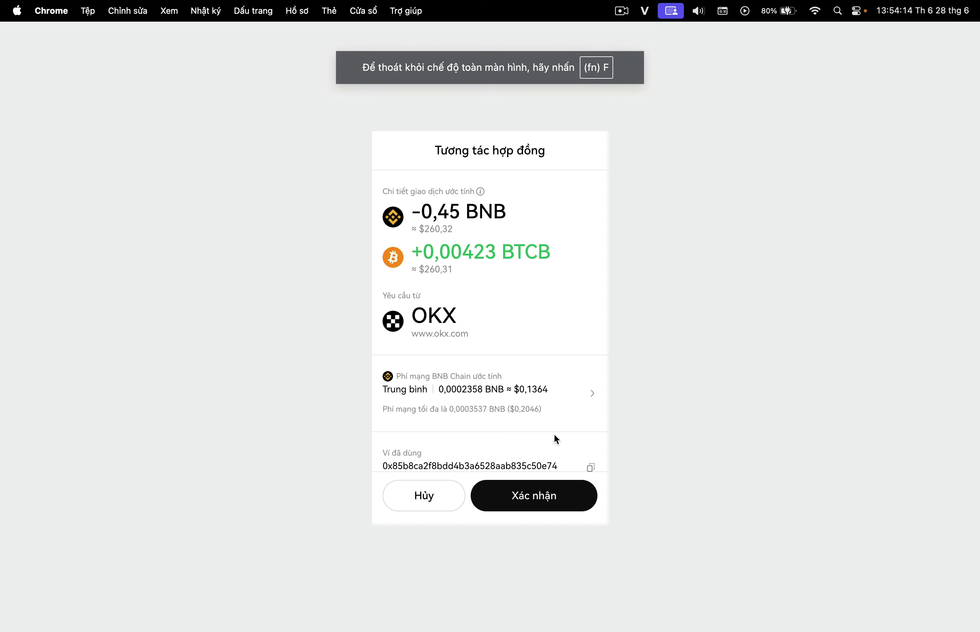
pyautogui.click(528, 511)
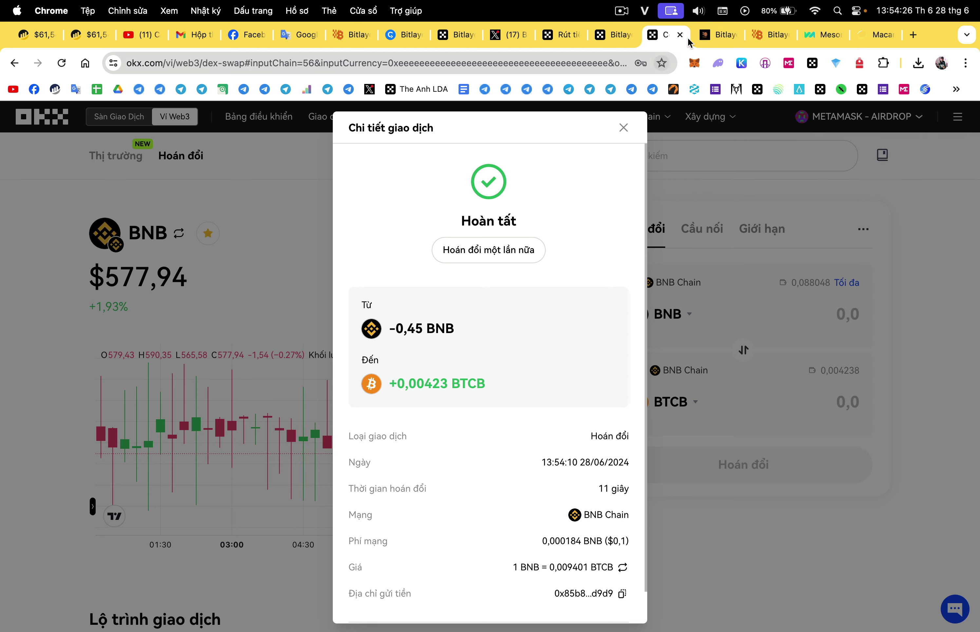
# - Look through the Bitlayer Mining Gala -S2 Tutorials page, and view the Meson and Owlto bridge pages
pyautogui.click(703, 36)
pyautogui.scroll(-3, 689, 175)
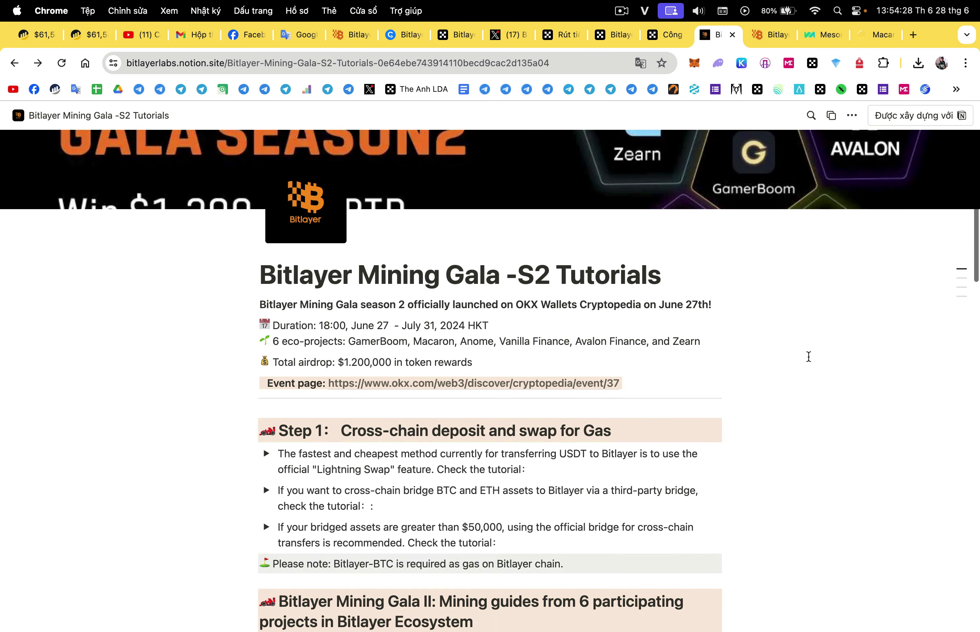
pyautogui.scroll(-5, 538, 437)
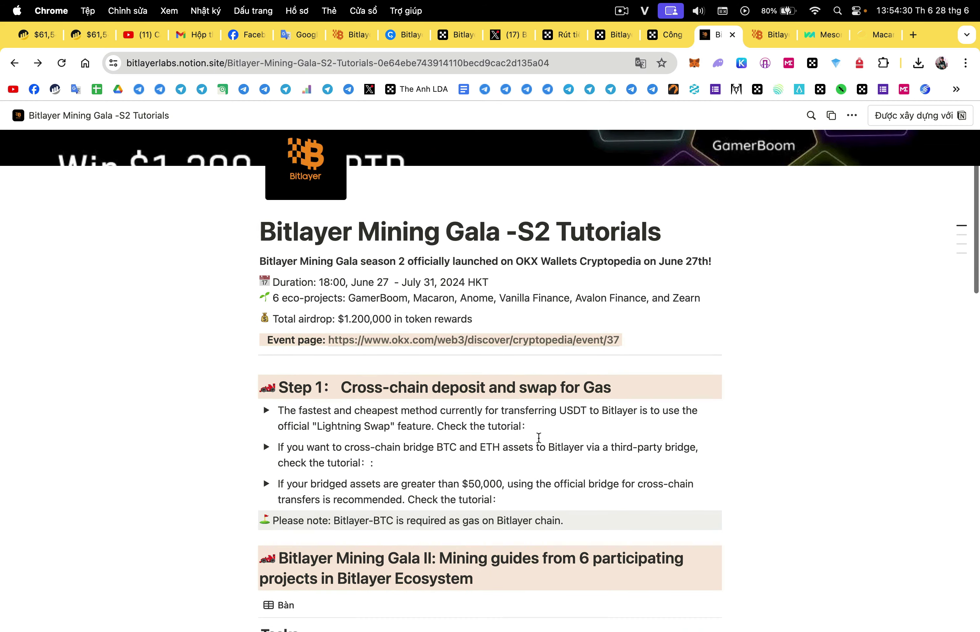
pyautogui.scroll(-5, 539, 438)
pyautogui.scroll(14, 539, 438)
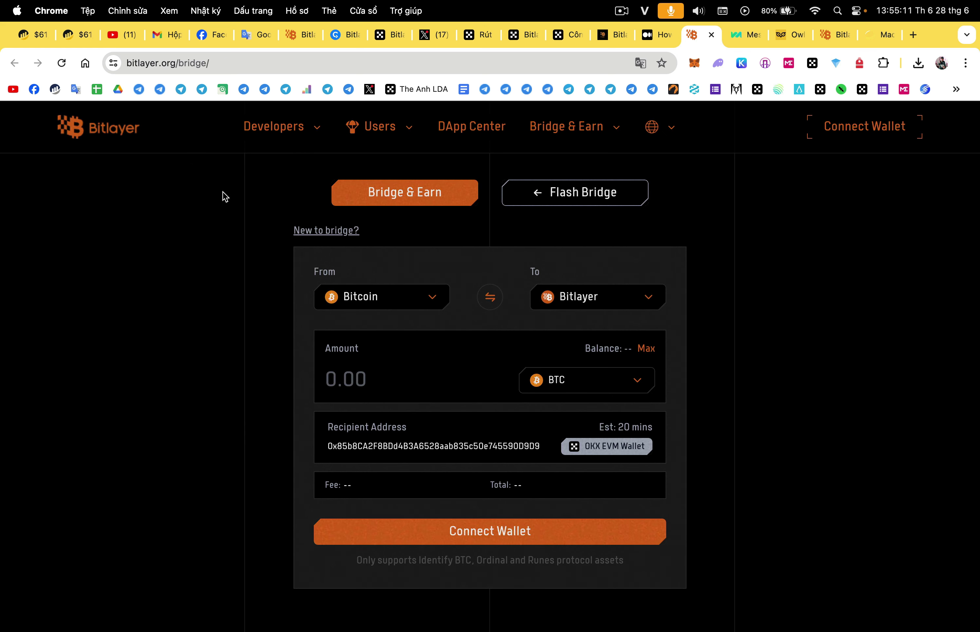
pyautogui.click(746, 39)
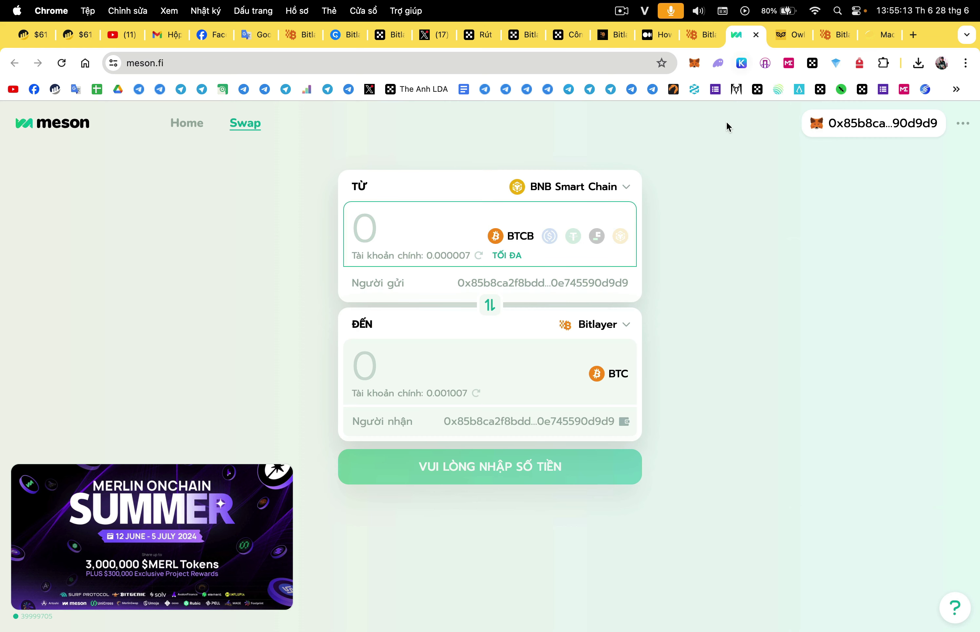
pyautogui.click(778, 39)
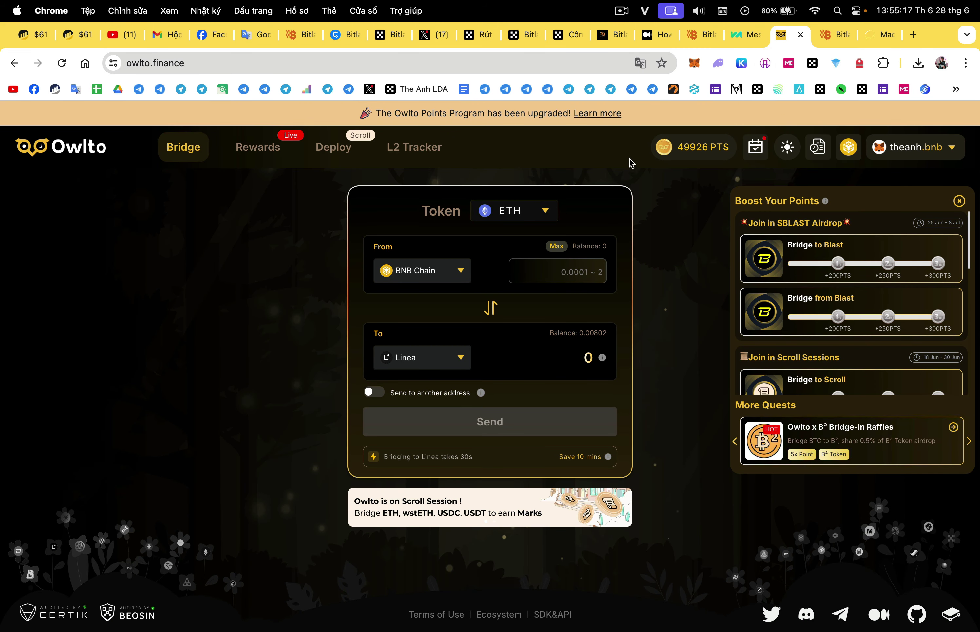
# - Examine the Bitlayer event on OKX Cryptopedia, including its social, gas and partner DApp tasks
pyautogui.click(527, 42)
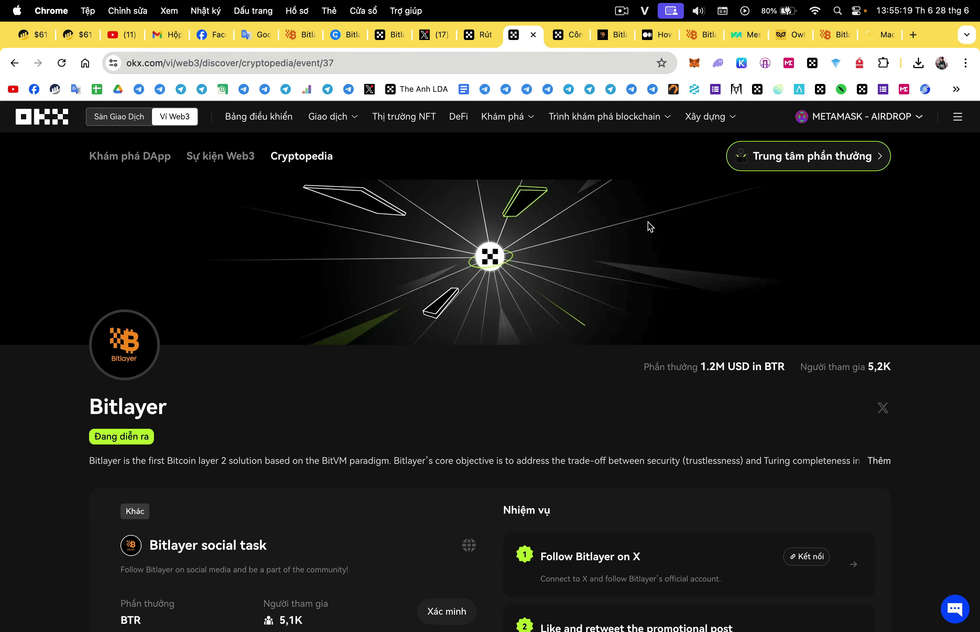
pyautogui.scroll(-5, 651, 226)
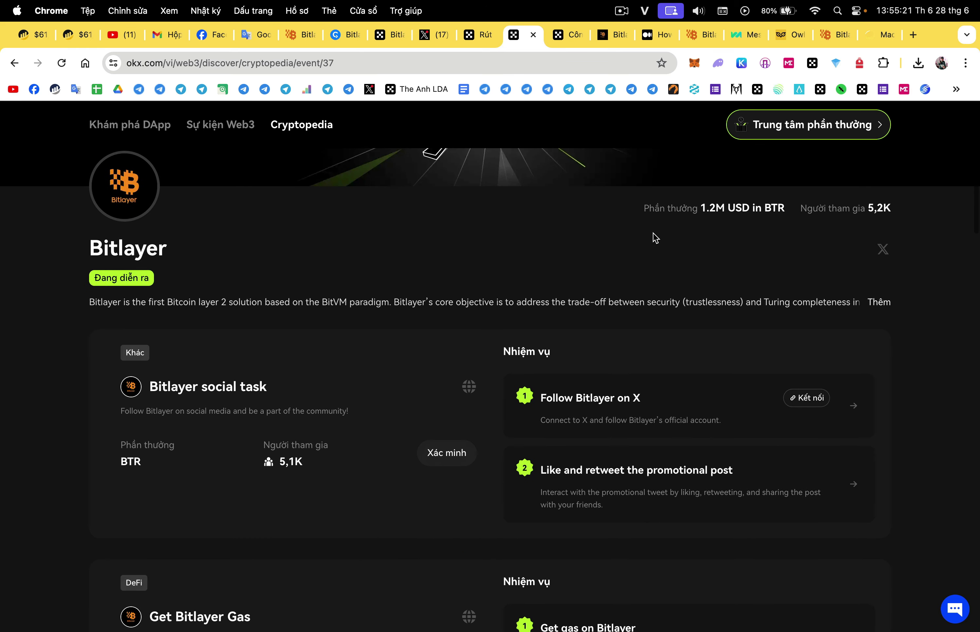
pyautogui.scroll(3, 654, 245)
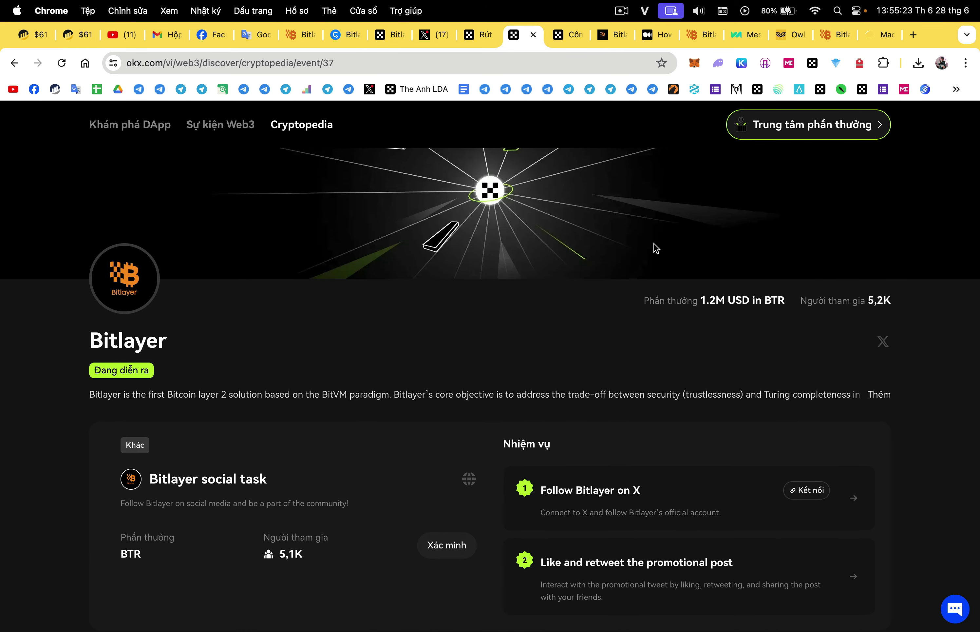
pyautogui.scroll(-10, 656, 247)
pyautogui.scroll(10, 657, 247)
pyautogui.scroll(1, 657, 247)
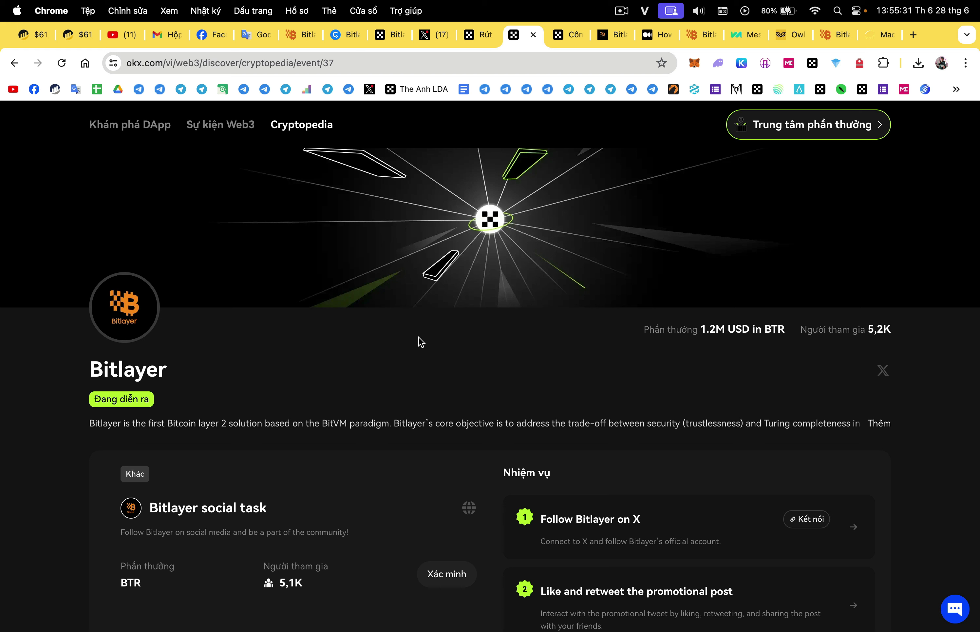
pyautogui.scroll(-20, 421, 342)
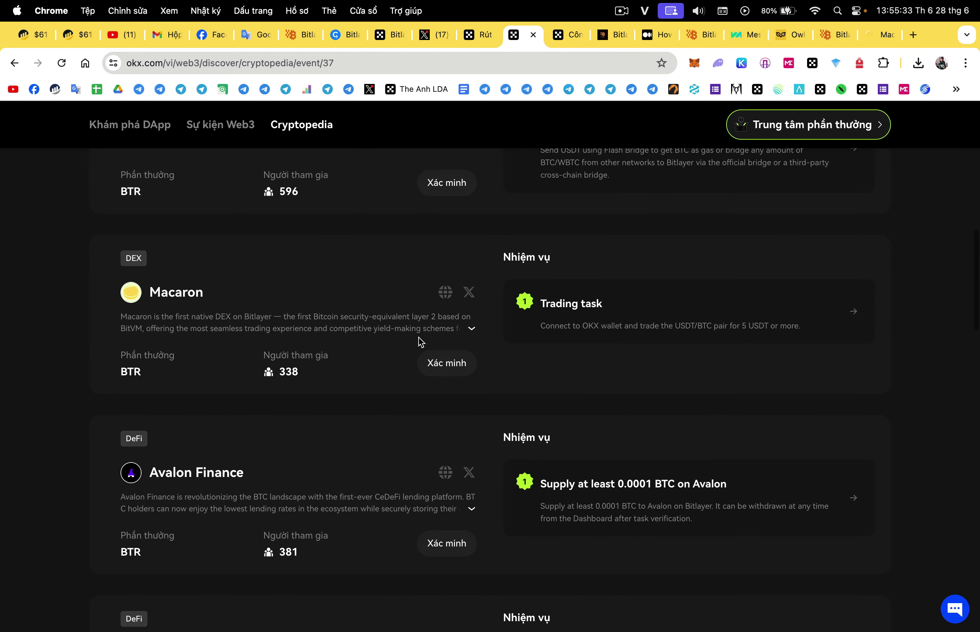
pyautogui.scroll(-20, 421, 342)
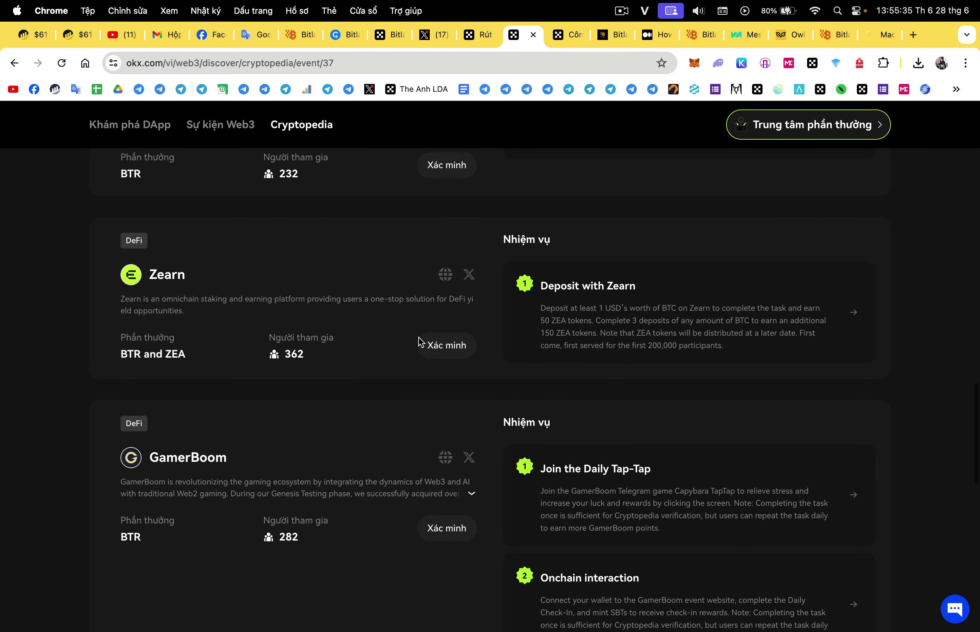
pyautogui.scroll(20, 421, 342)
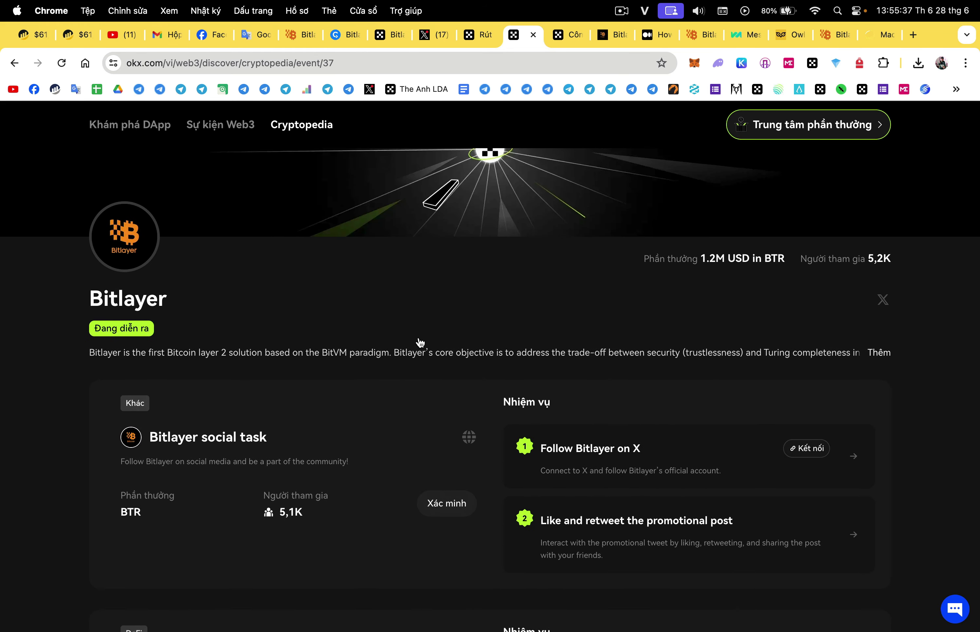
pyautogui.scroll(-6, 421, 341)
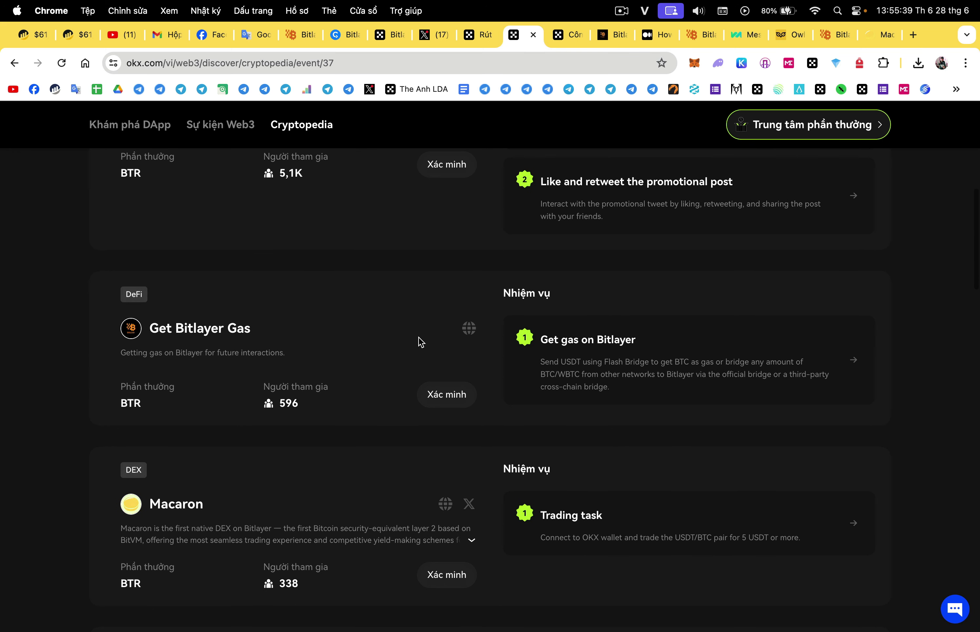
pyautogui.scroll(3, 408, 372)
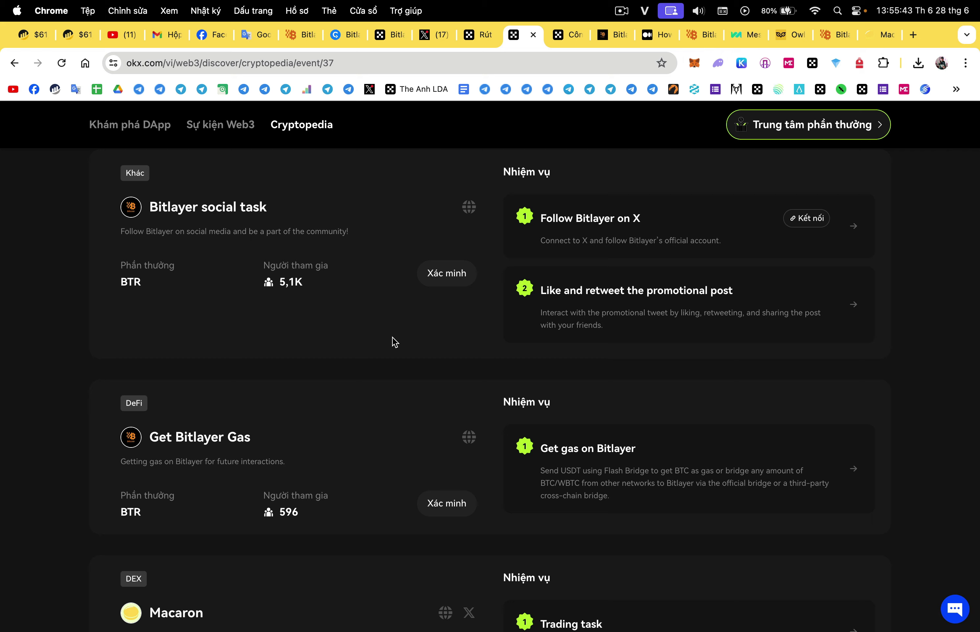
pyautogui.scroll(6, 394, 342)
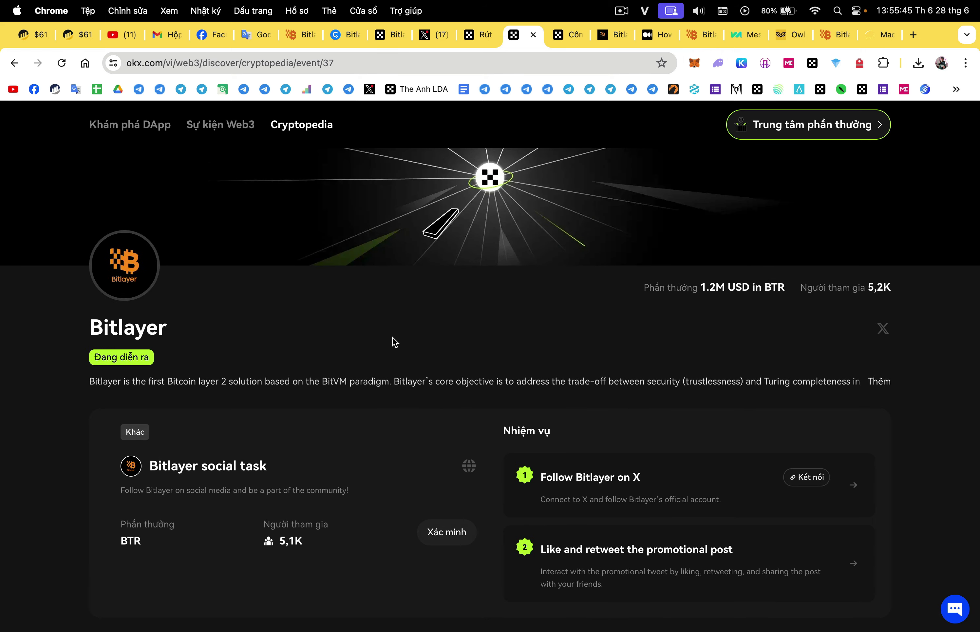
# - Switch to the mirrored iPhone, open the Bitlayer event in the OKX wallet's Cryptopedia, and look through its task list
pyautogui.hotkey('ctrl', 'Left')
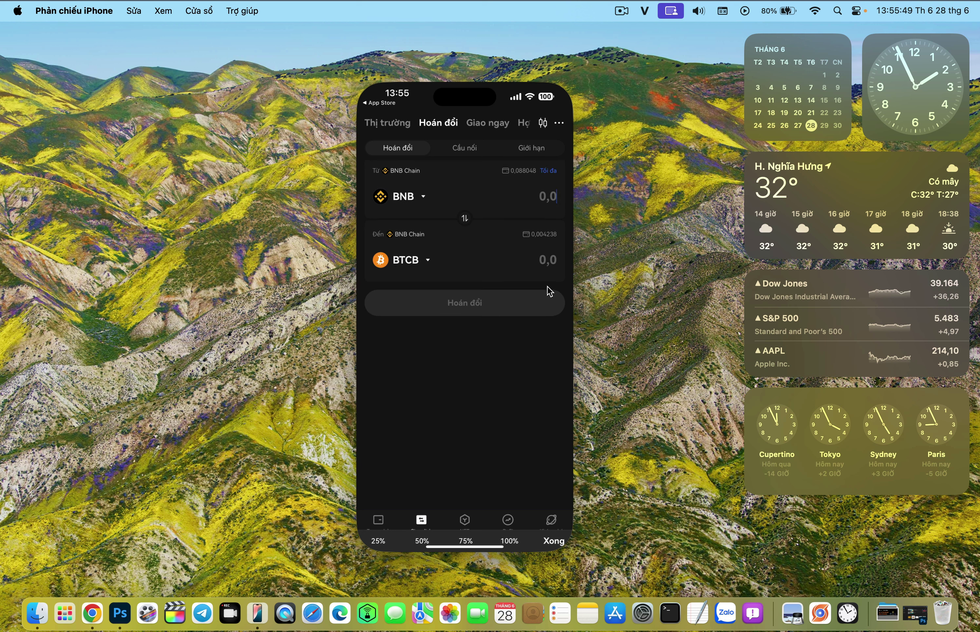
pyautogui.click(525, 470)
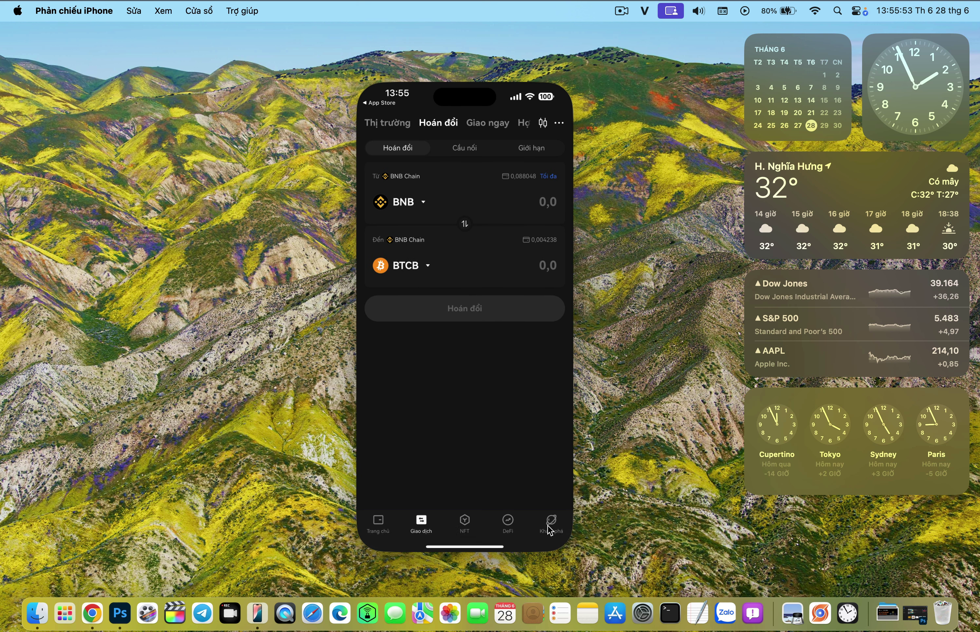
pyautogui.click(377, 523)
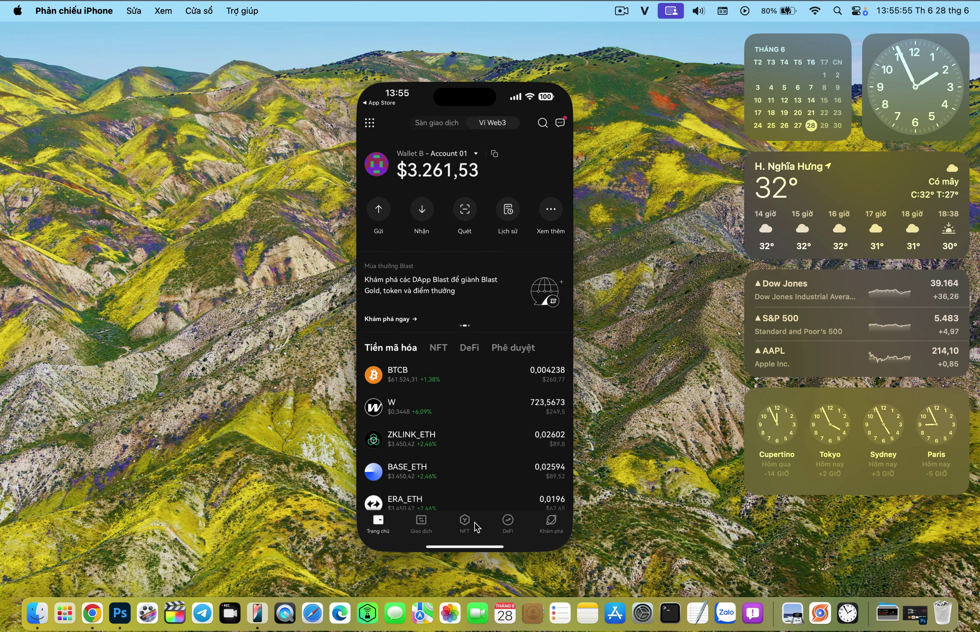
pyautogui.click(554, 521)
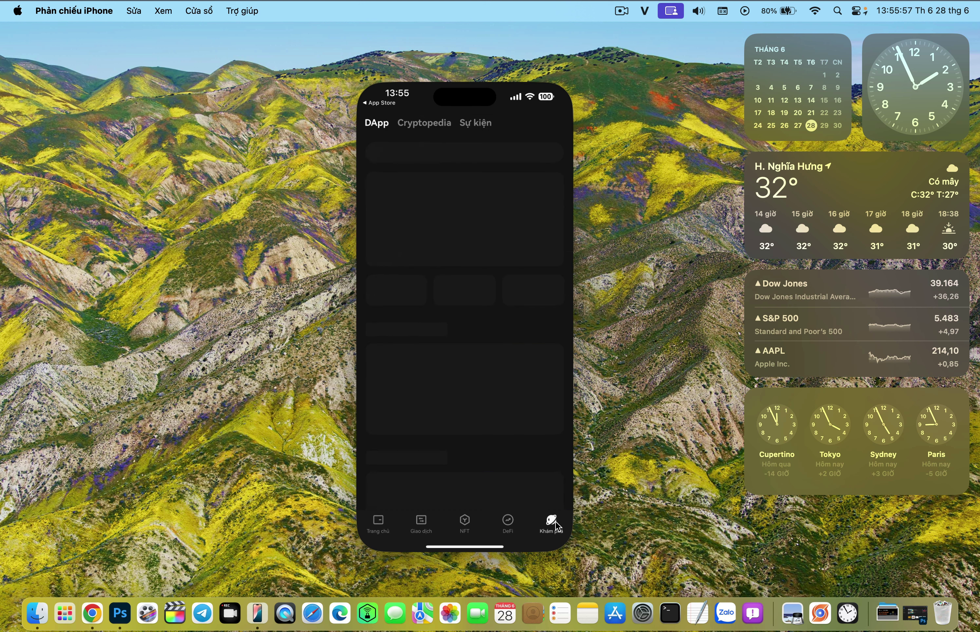
pyautogui.click(429, 124)
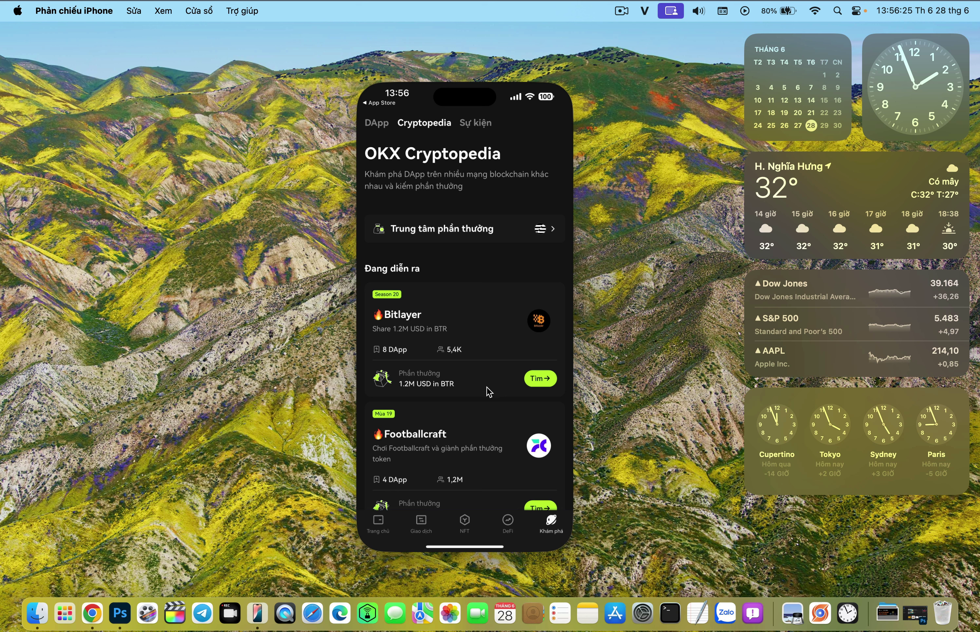
pyautogui.click(540, 379)
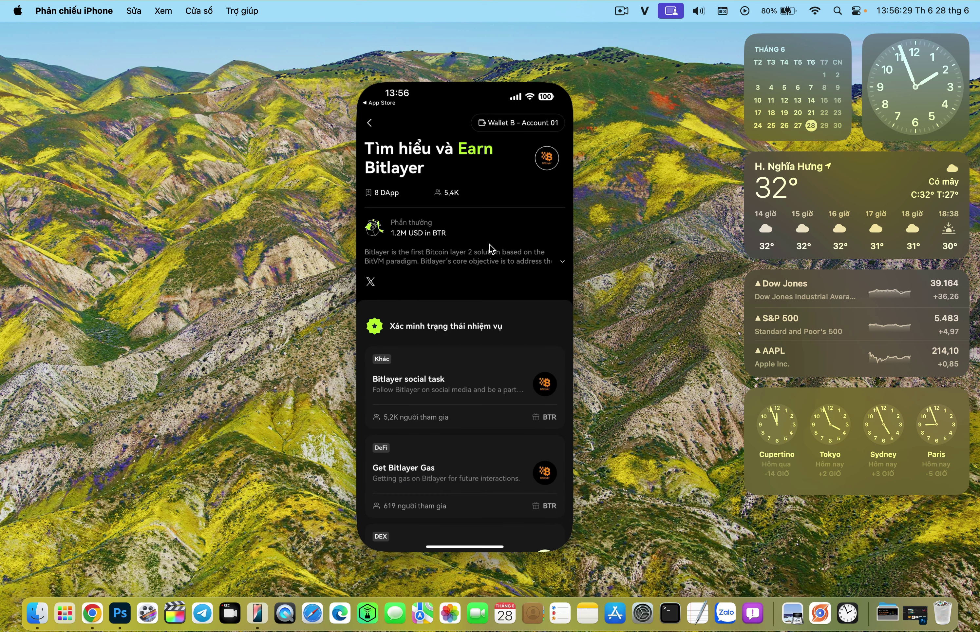
pyautogui.scroll(-5, 490, 248)
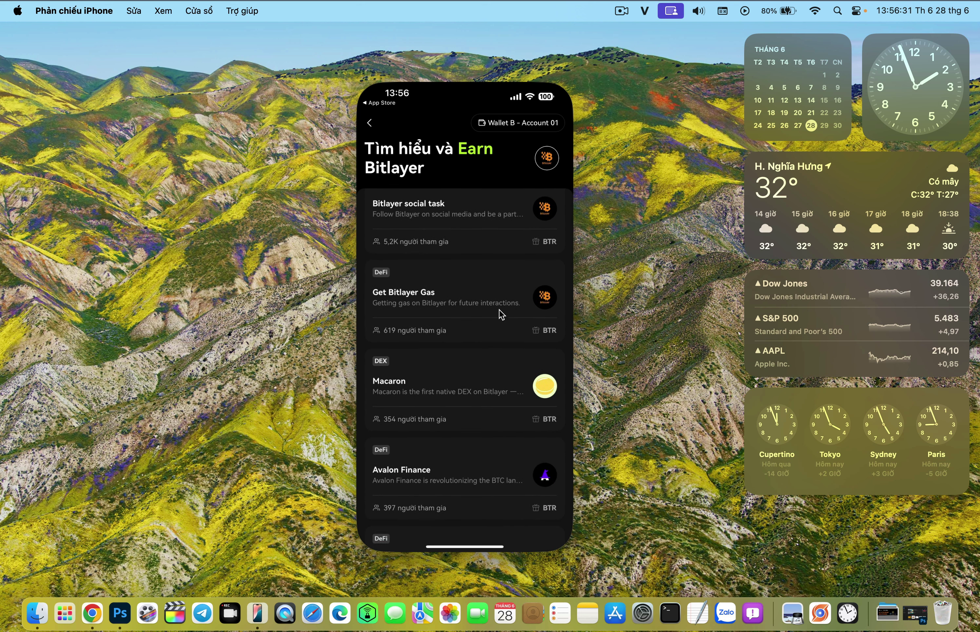
pyautogui.scroll(-7, 500, 314)
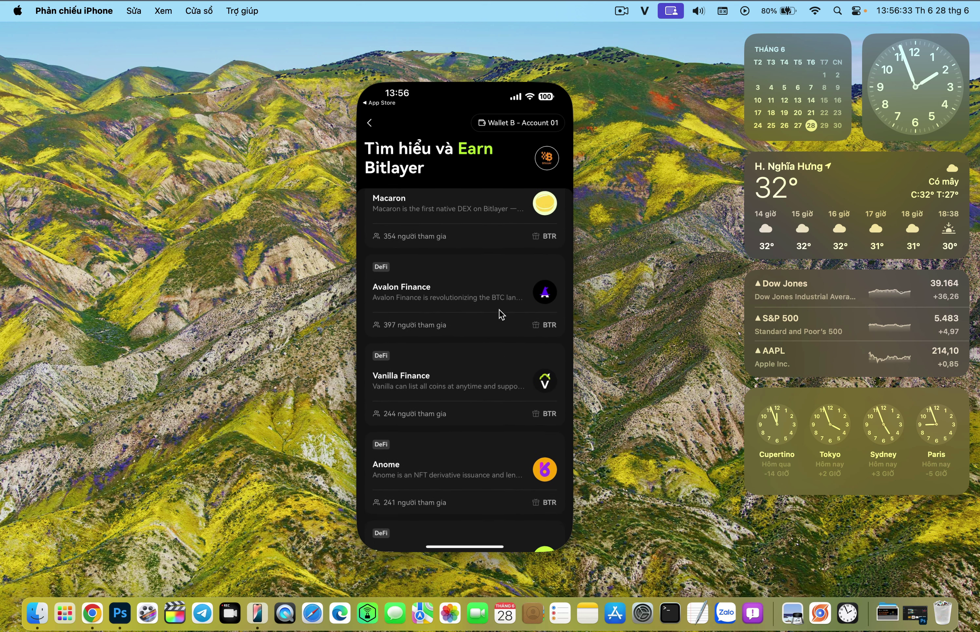
pyautogui.scroll(-3, 501, 313)
pyautogui.scroll(15, 507, 313)
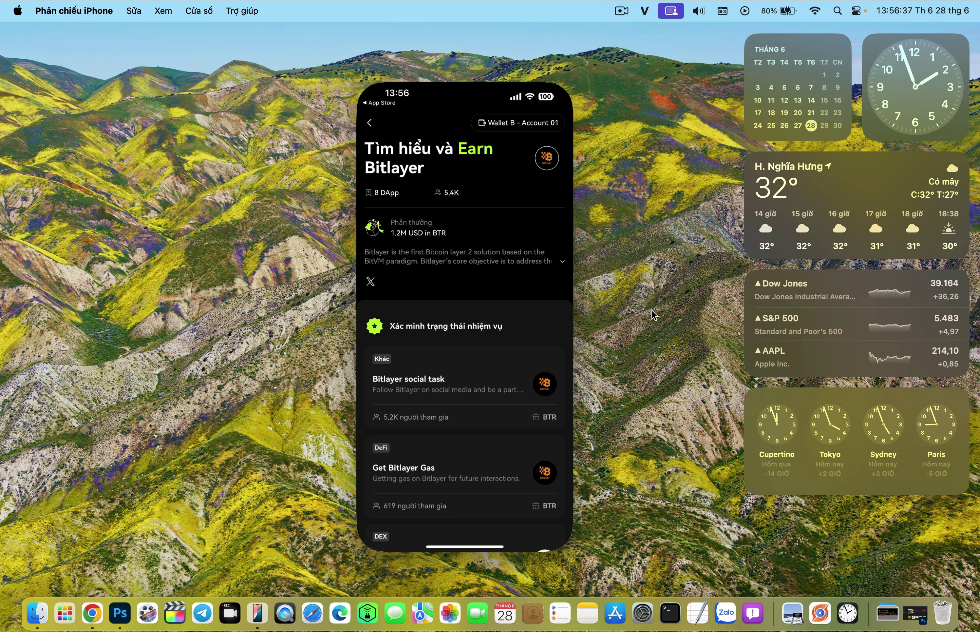
# - Return to Chrome and authorize connecting the X account for the Bitlayer social task
pyautogui.press('super+Tab')
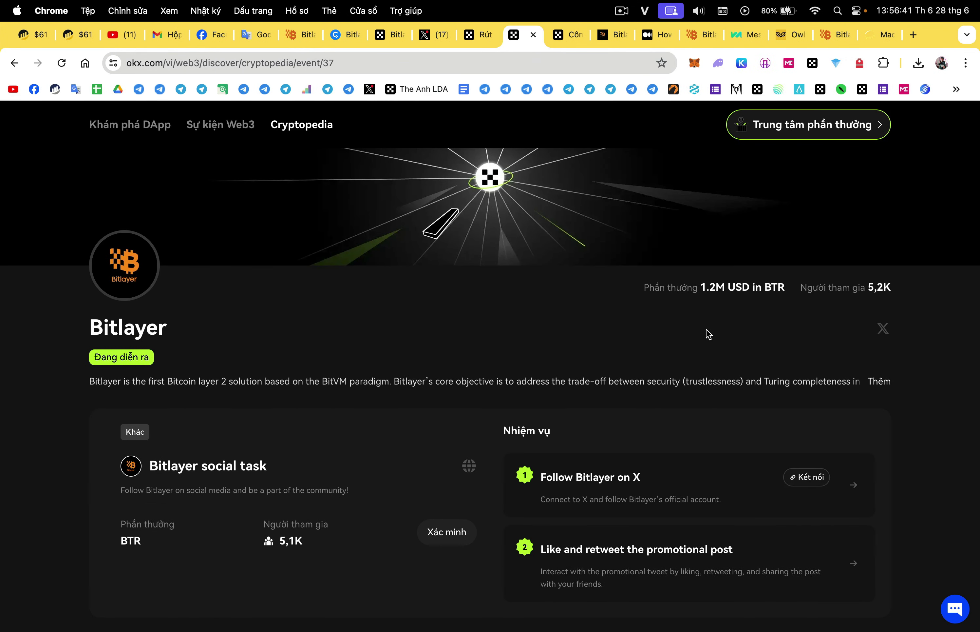
pyautogui.scroll(-5, 708, 334)
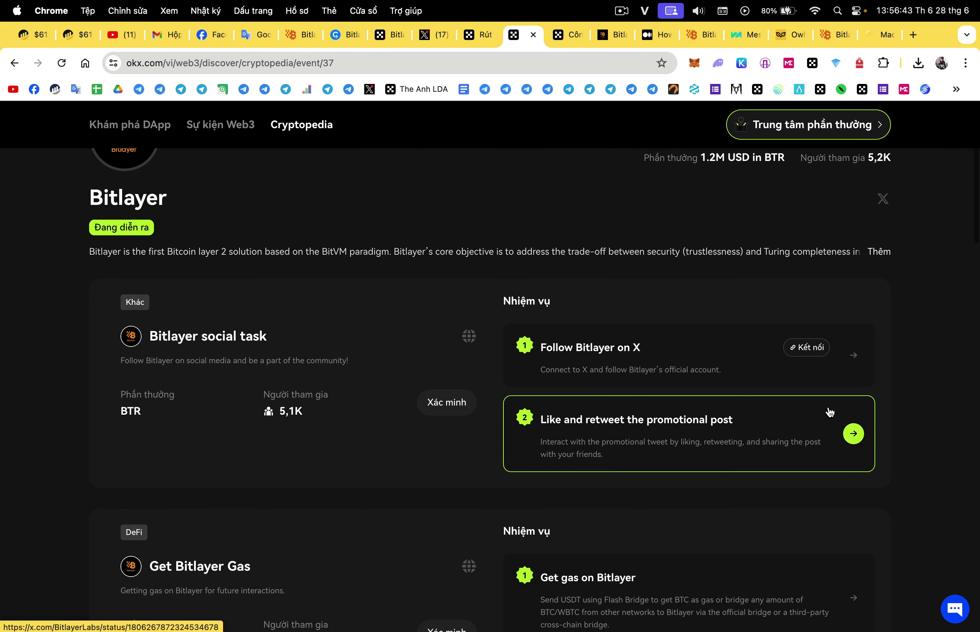
pyautogui.click(808, 347)
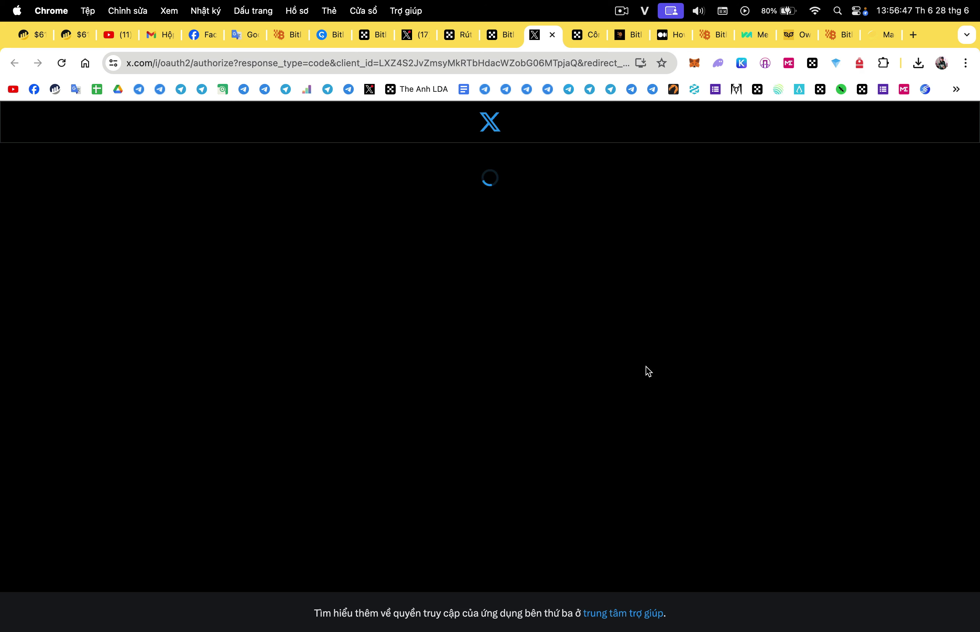
pyautogui.click(520, 429)
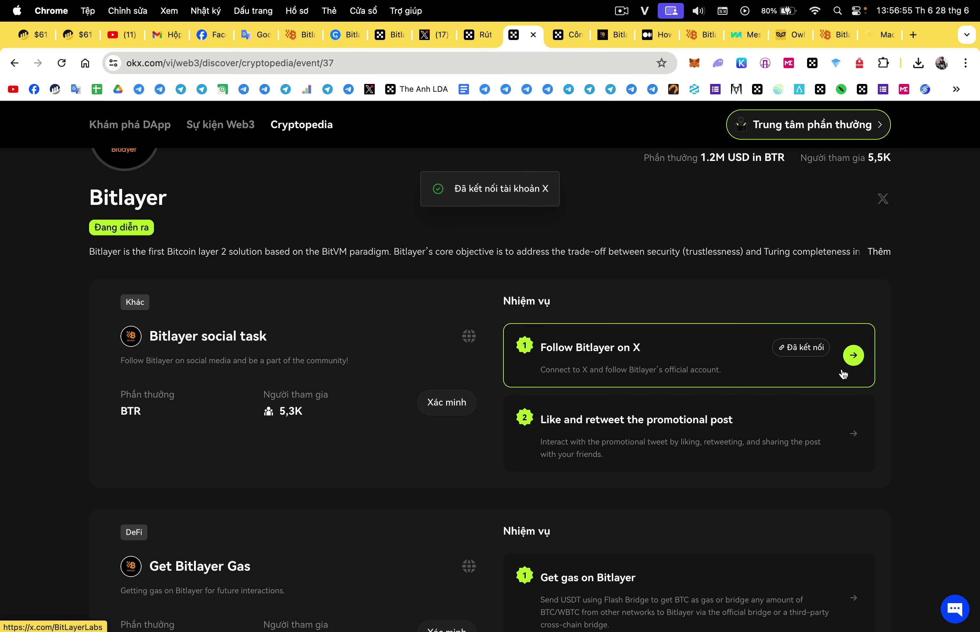
# - Open the Follow Bitlayer on X task, accept the third-party site notice, and return to the Cryptopedia event from the Bitlayer profile
pyautogui.click(851, 357)
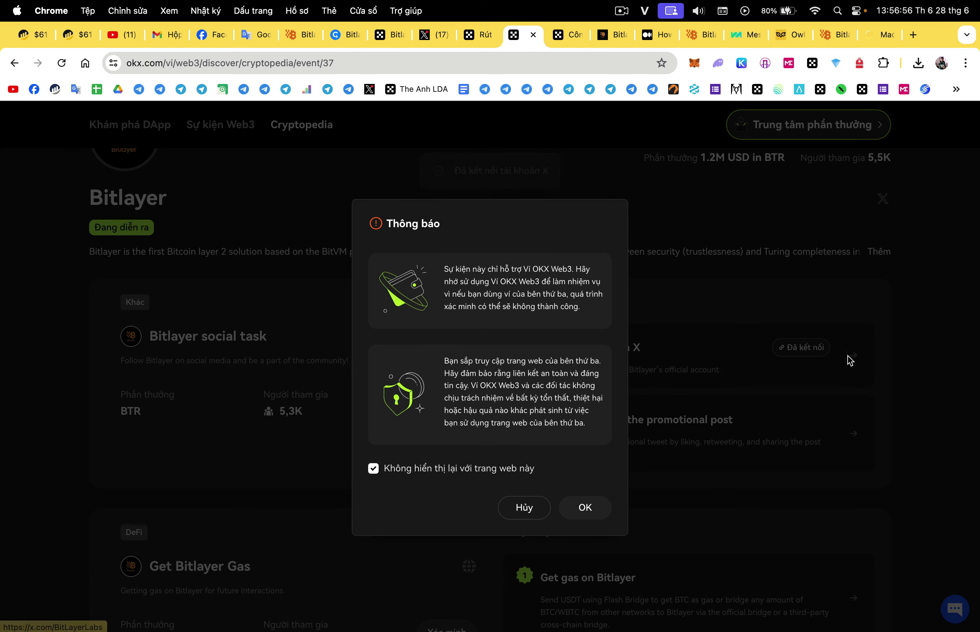
pyautogui.click(585, 509)
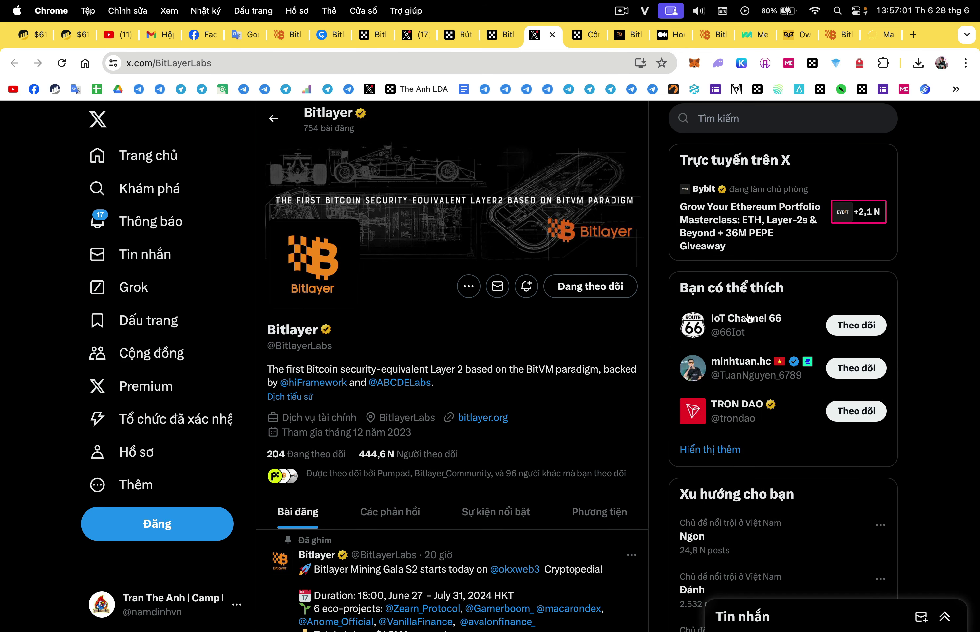
pyautogui.click(497, 40)
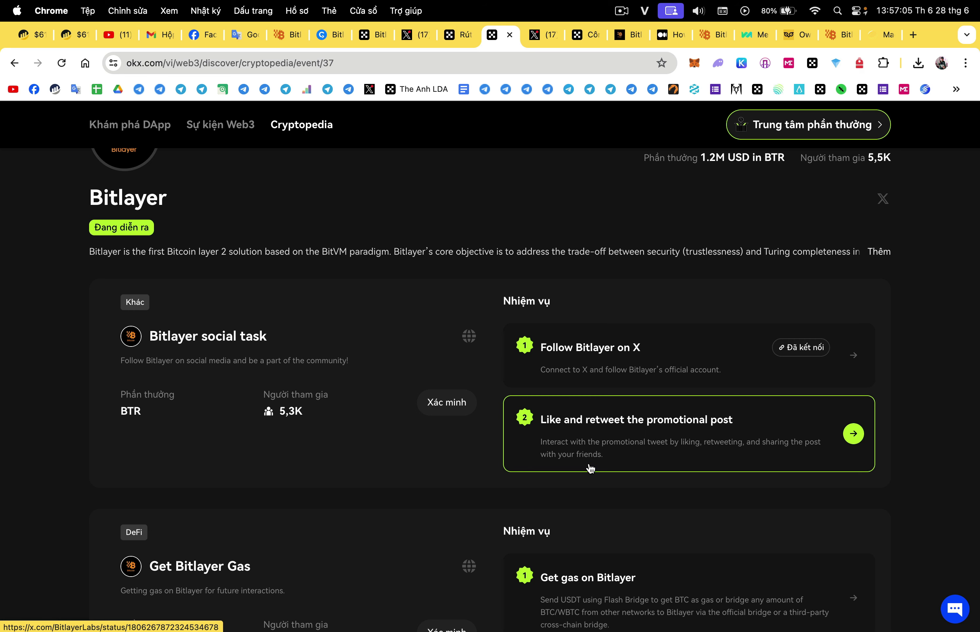
# - Open the Like and retweet the promotional post task, accept the notice, and go to the latest version of the post
pyautogui.scroll(5, 897, 247)
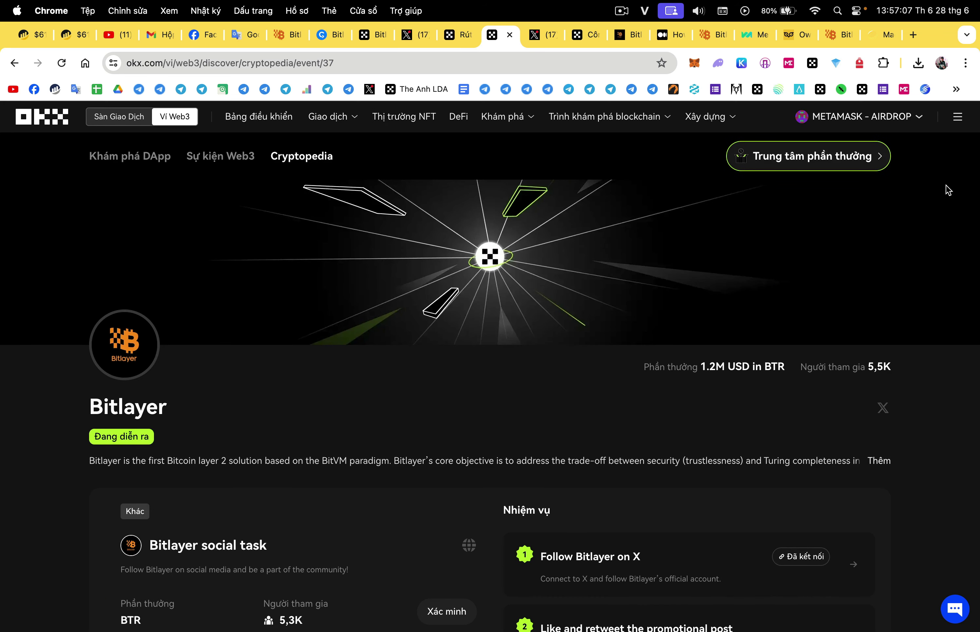
pyautogui.scroll(-5, 945, 189)
pyautogui.scroll(-3, 944, 196)
pyautogui.scroll(3, 906, 263)
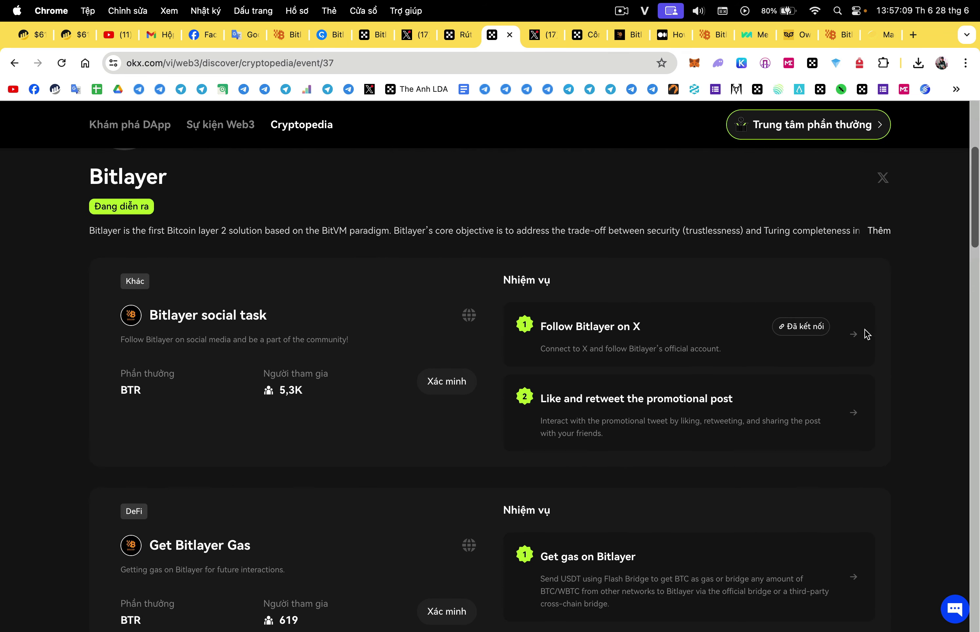
pyautogui.click(854, 414)
pyautogui.click(585, 507)
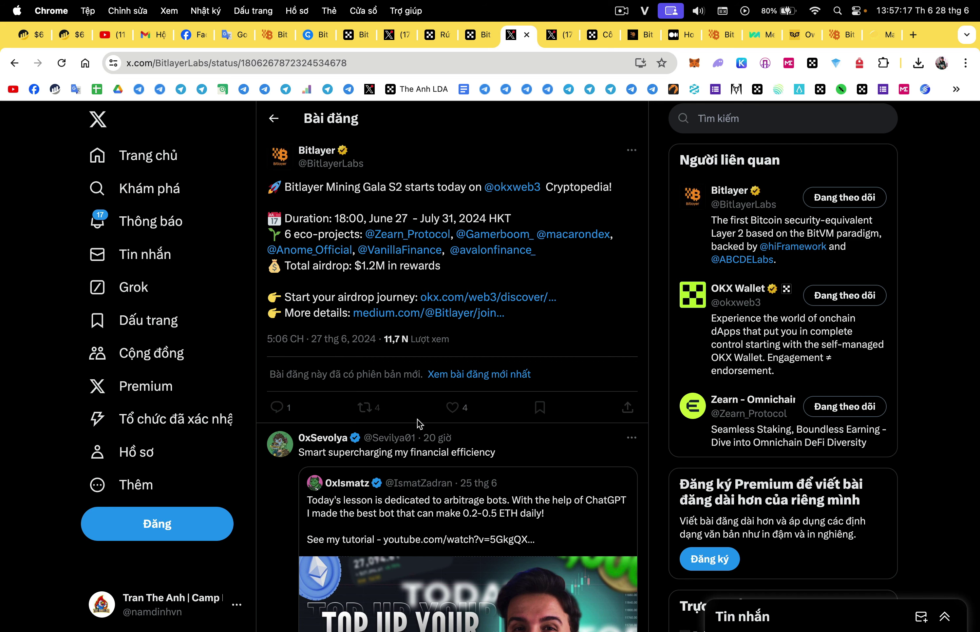
pyautogui.click(521, 375)
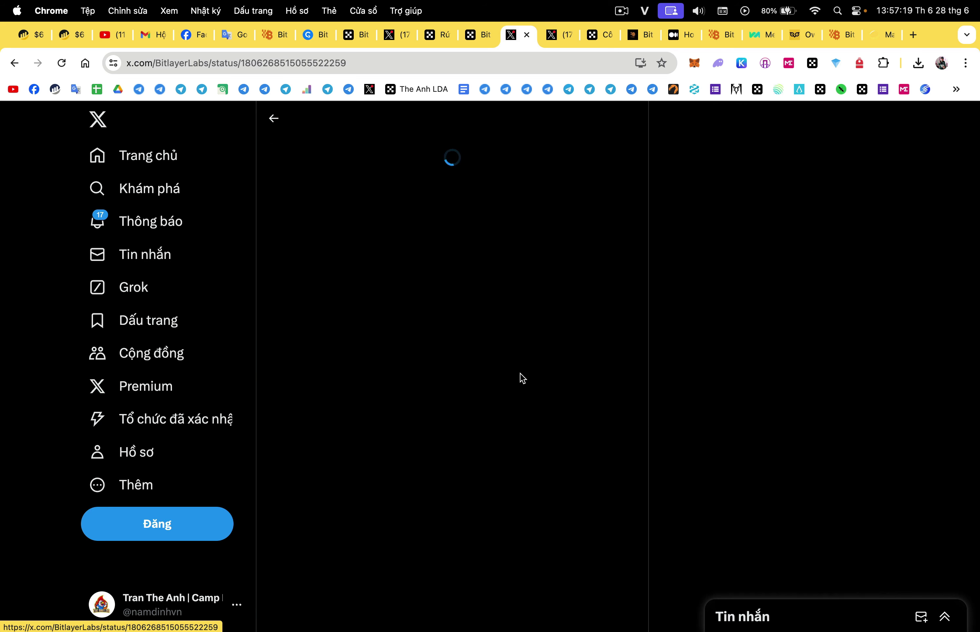
# - Like and repost the Bitlayer Mining Gala Season2 post on X
pyautogui.scroll(-6, 556, 377)
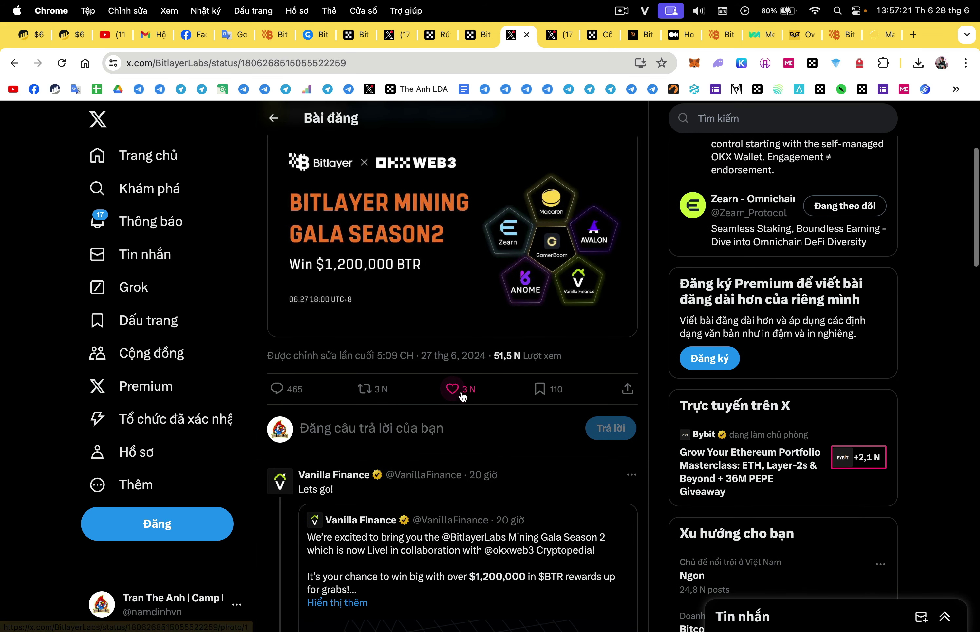
pyautogui.click(461, 394)
pyautogui.click(366, 389)
pyautogui.click(376, 394)
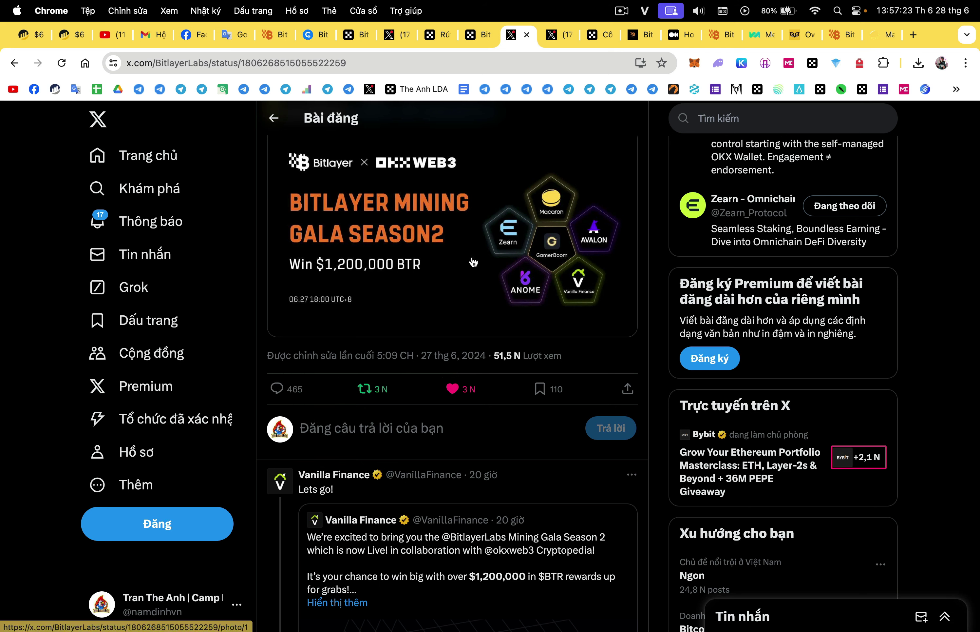
# - Return to the Cryptopedia event and verify the Bitlayer social task, selecting the captcha icons in the requested order
pyautogui.click(477, 36)
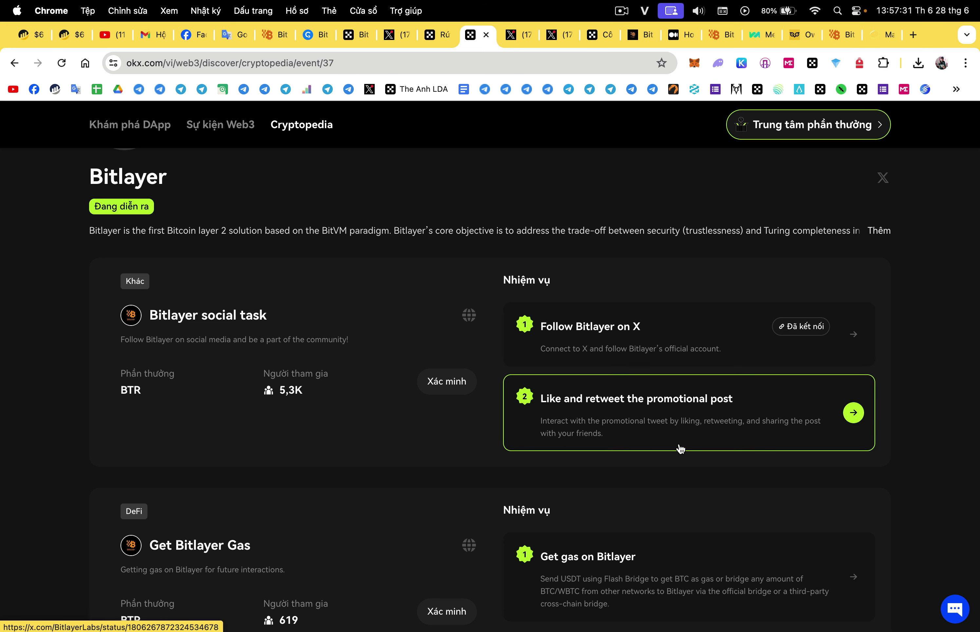
pyautogui.click(446, 384)
pyautogui.click(560, 499)
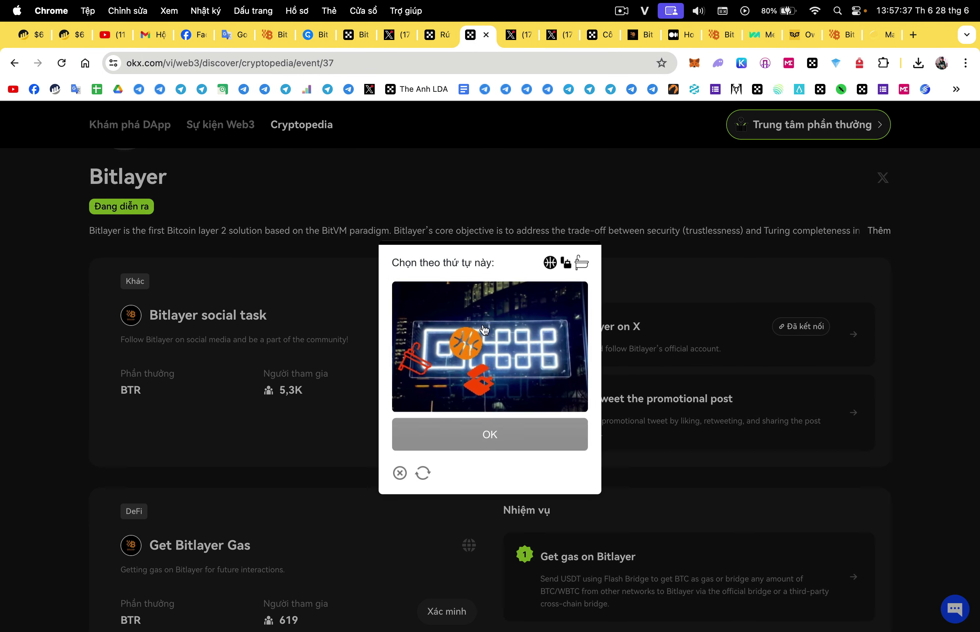
pyautogui.click(468, 346)
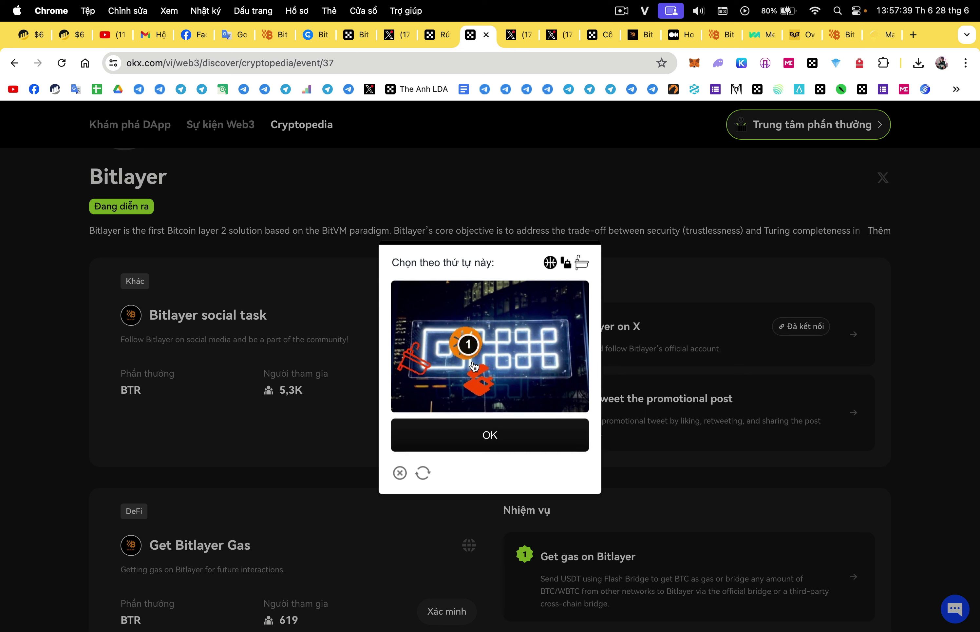
pyautogui.click(479, 387)
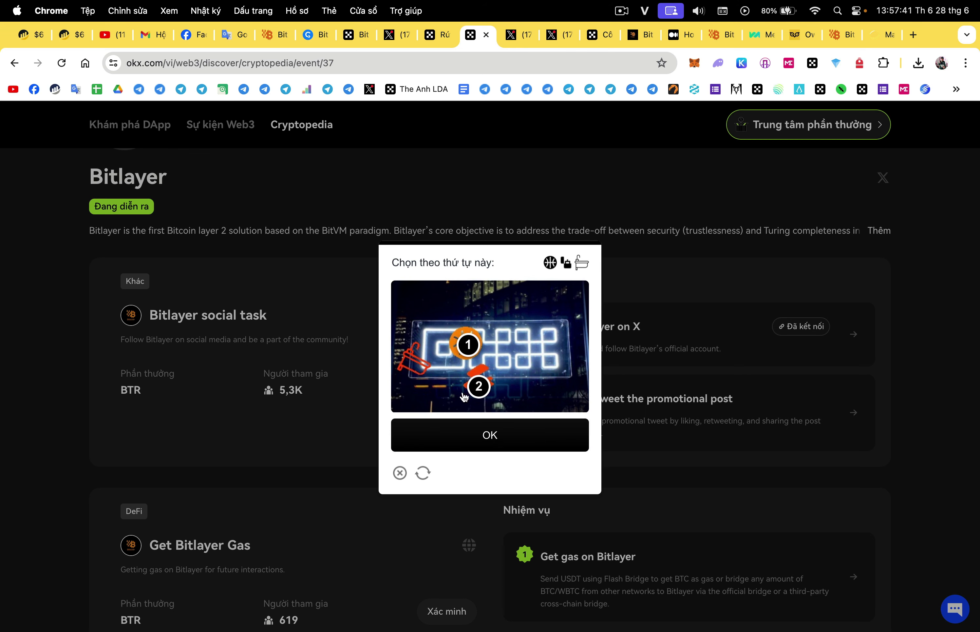
pyautogui.click(415, 364)
pyautogui.click(501, 438)
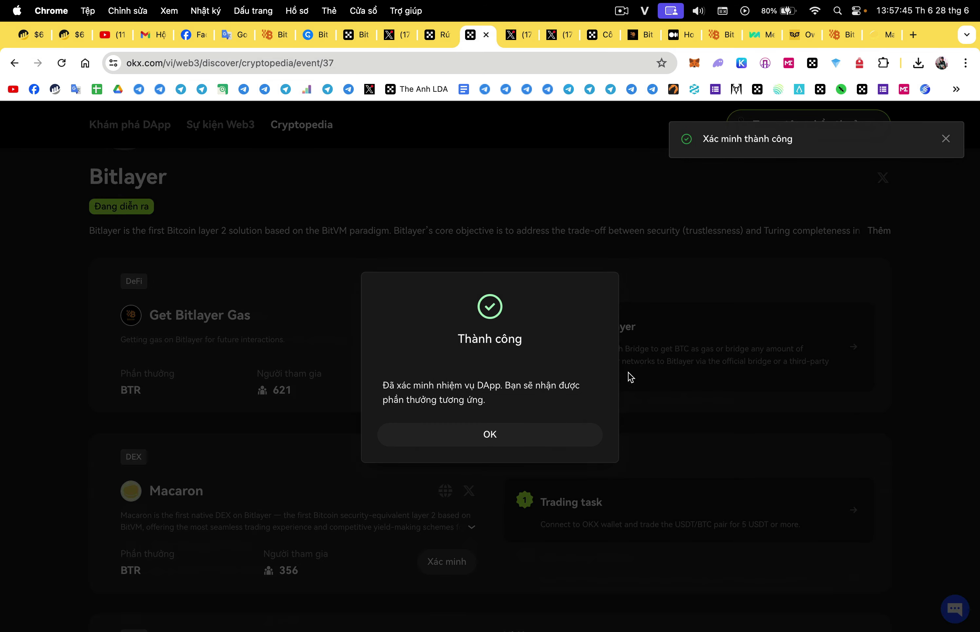
pyautogui.click(530, 440)
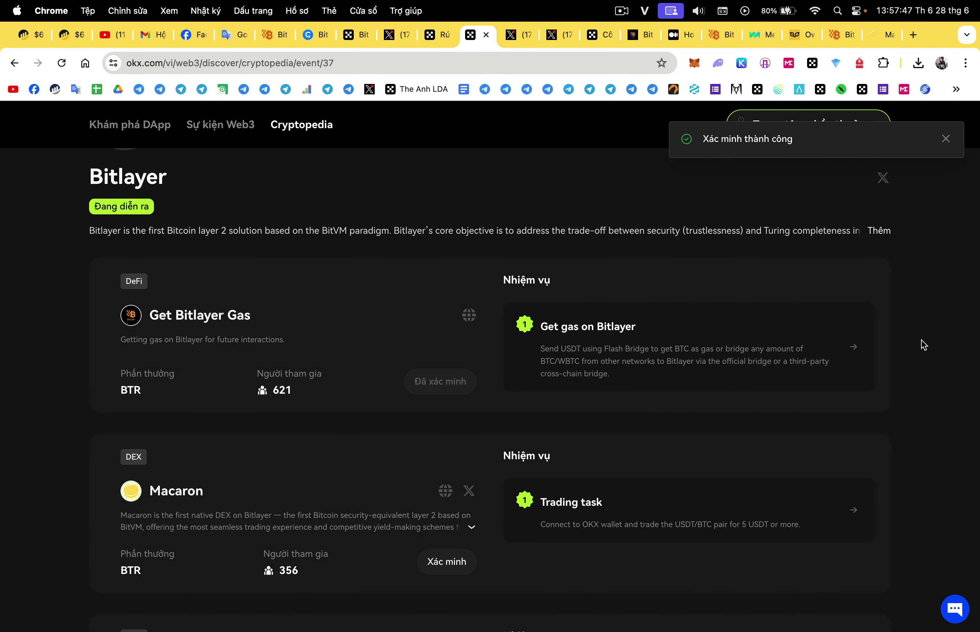
# - Look through the remaining event tasks, including Macaron trading, Avalon supply, Vanilla Finance deposit and Anome minting
pyautogui.scroll(-3, 922, 344)
pyautogui.scroll(-1, 925, 344)
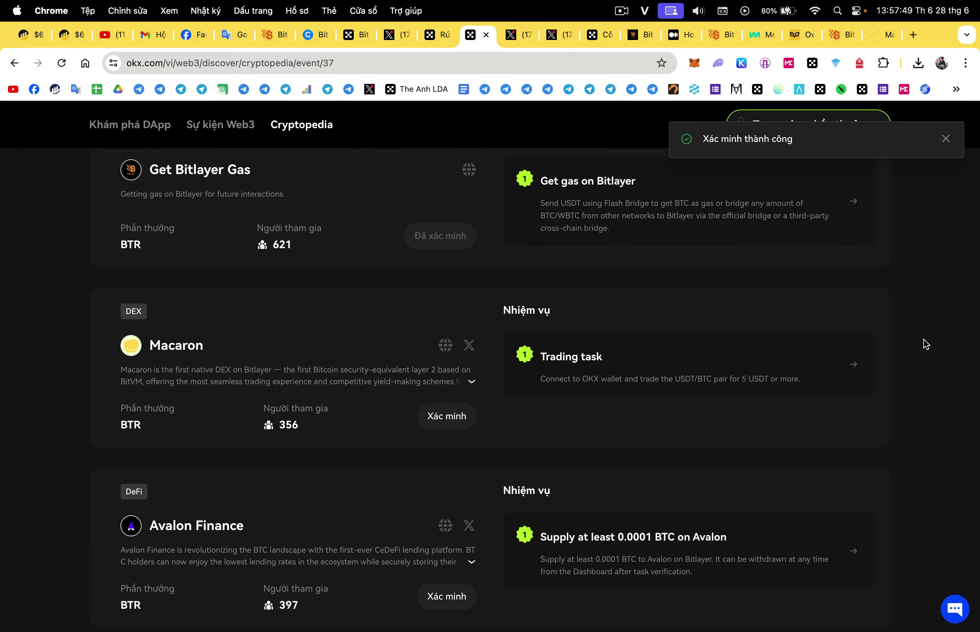
pyautogui.scroll(-1, 926, 345)
pyautogui.scroll(-2, 925, 344)
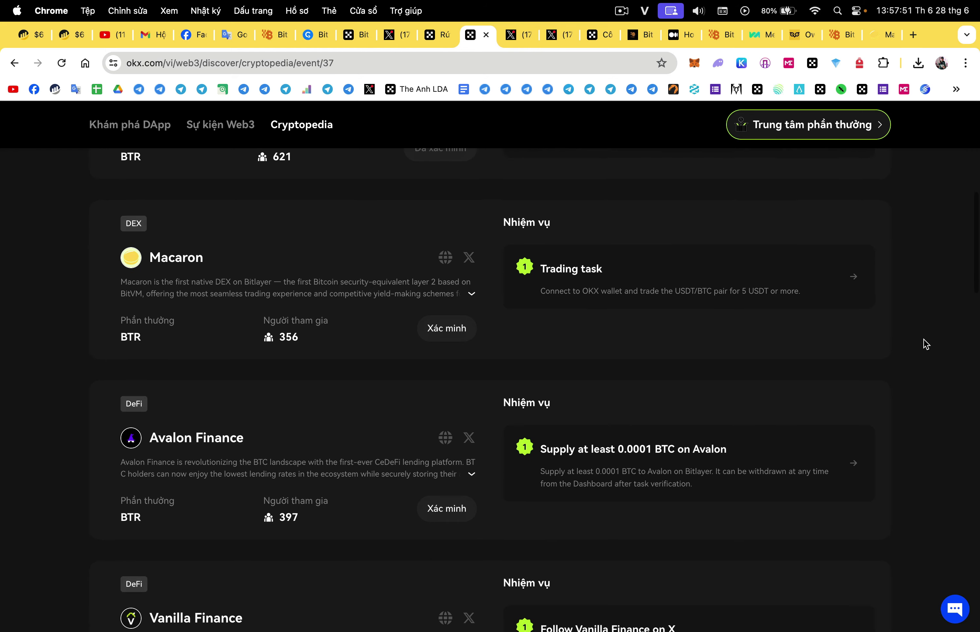
pyautogui.scroll(-5, 926, 344)
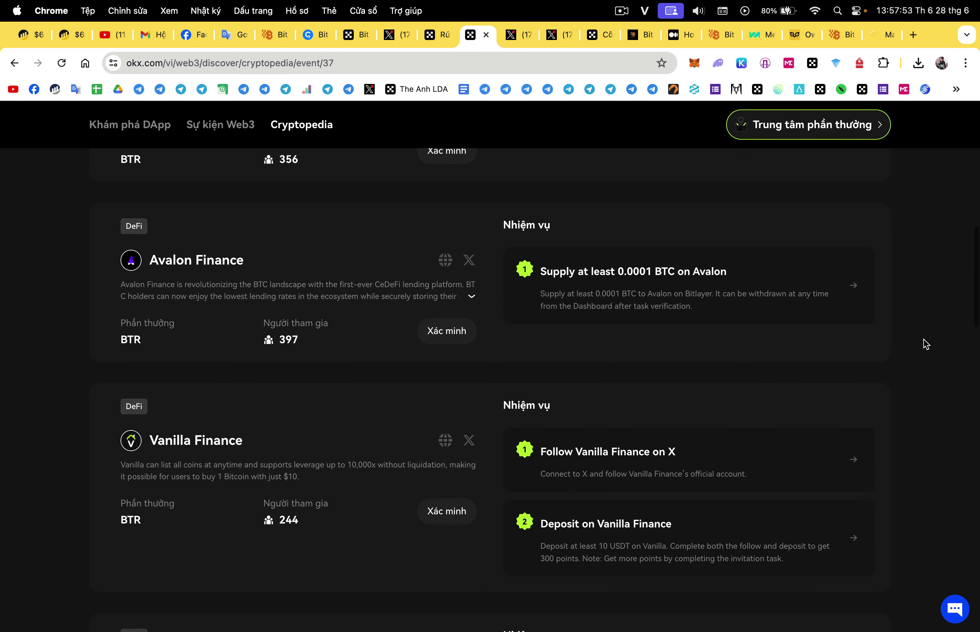
pyautogui.scroll(-10, 926, 345)
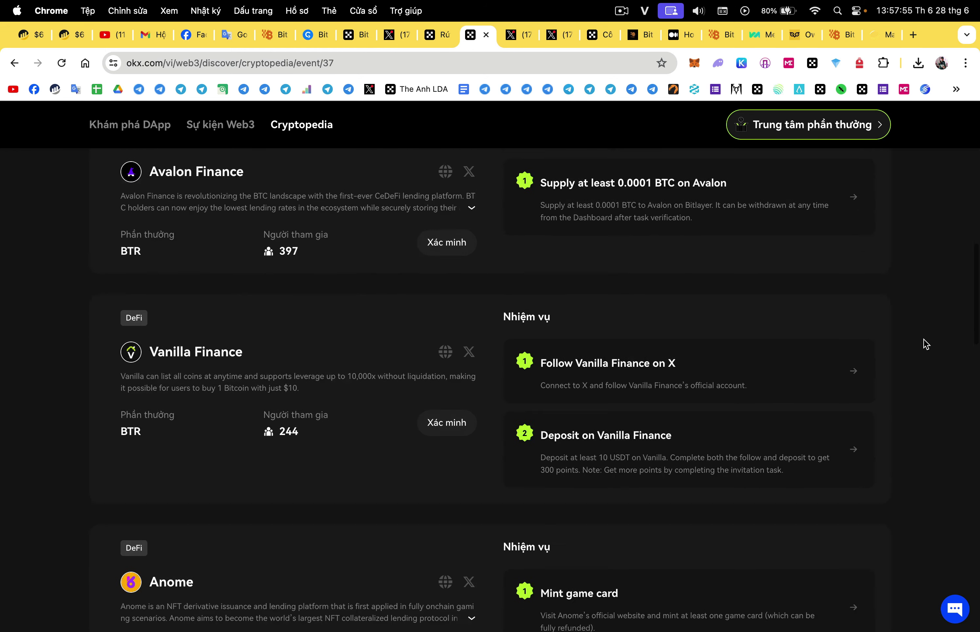
pyautogui.scroll(9, 926, 345)
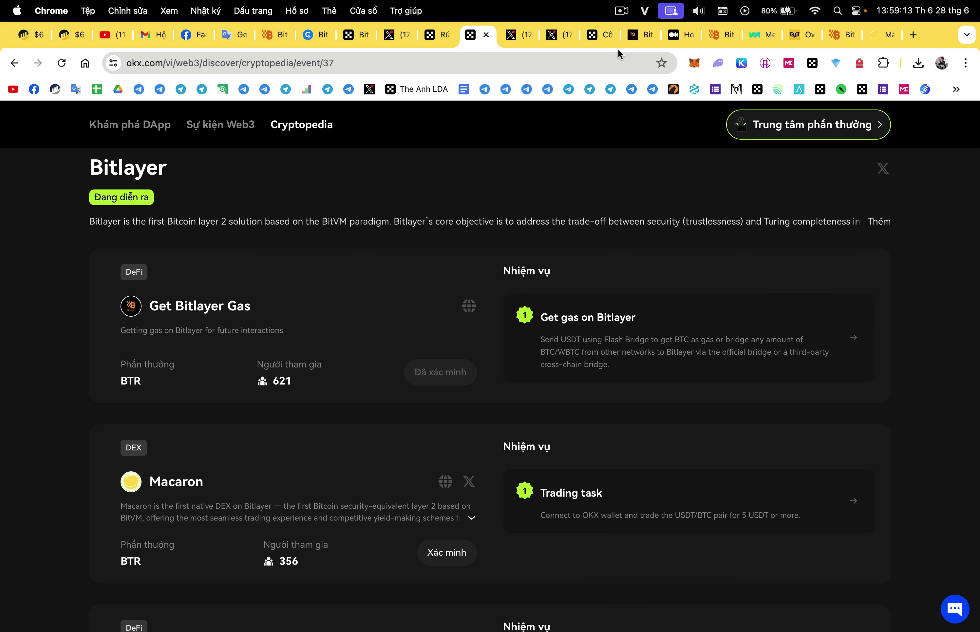
# - Close the OKX swap page, switch the Bitlayer bridge's asset to ETH on Ethereum, and check its token list
pyautogui.click(597, 34)
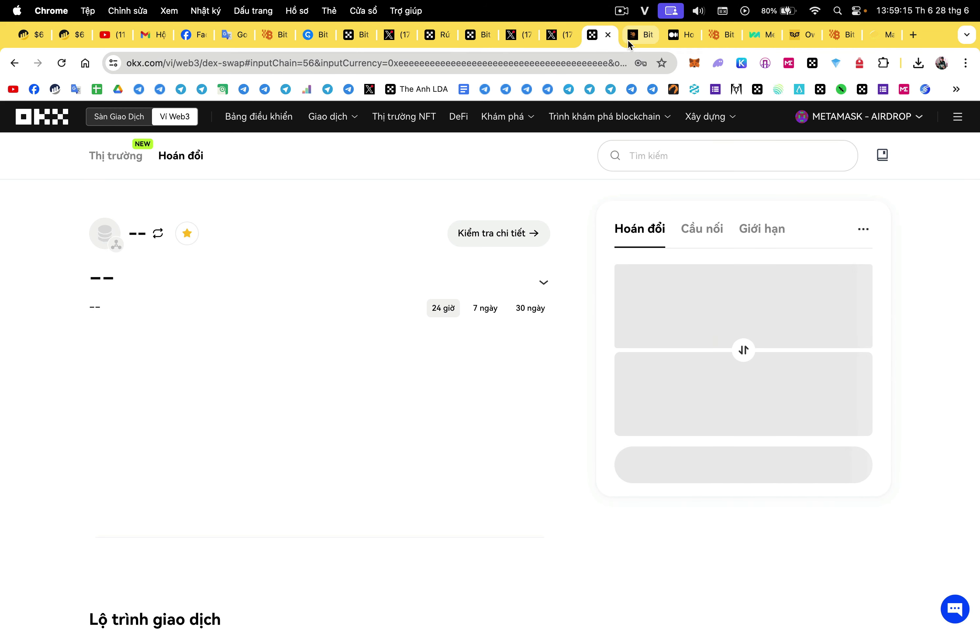
pyautogui.click(608, 34)
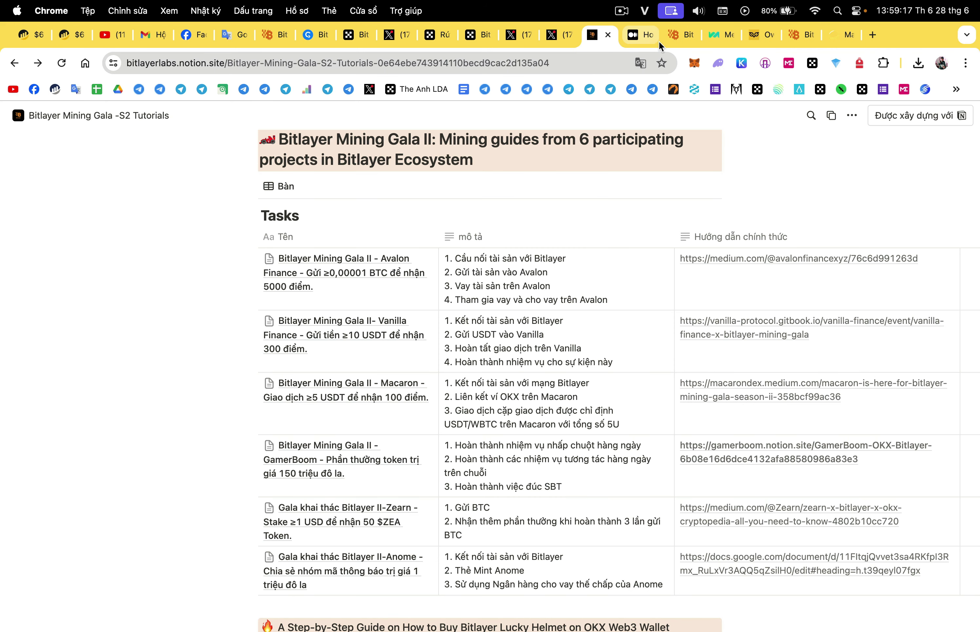
pyautogui.click(681, 36)
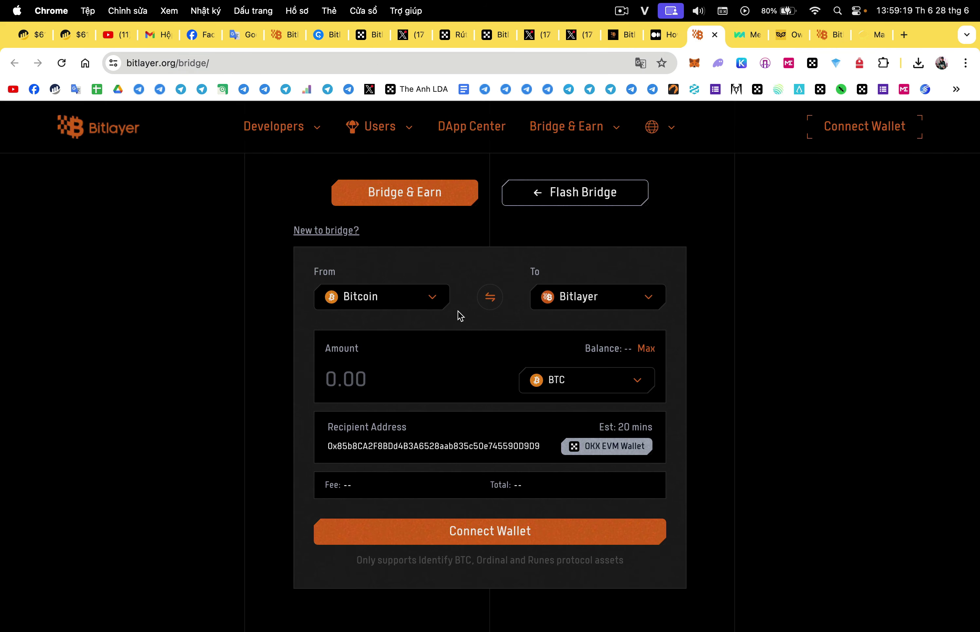
pyautogui.click(613, 394)
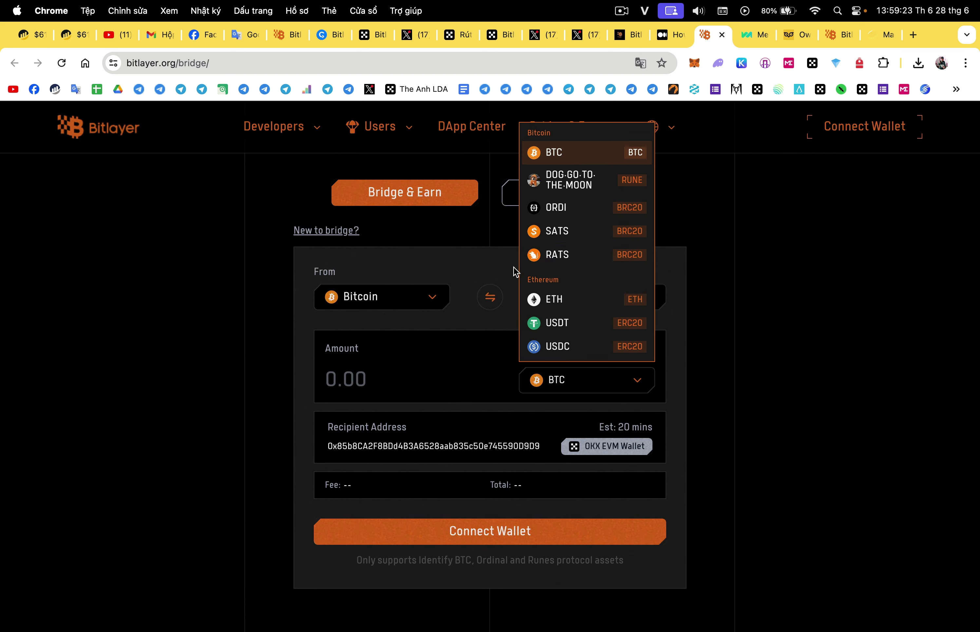
pyautogui.click(567, 309)
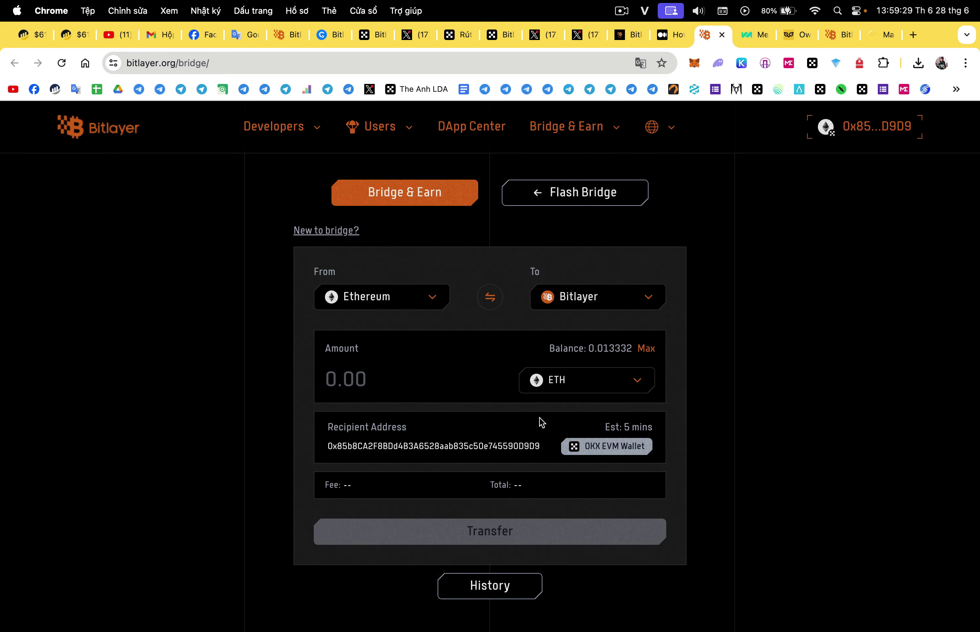
pyautogui.click(629, 378)
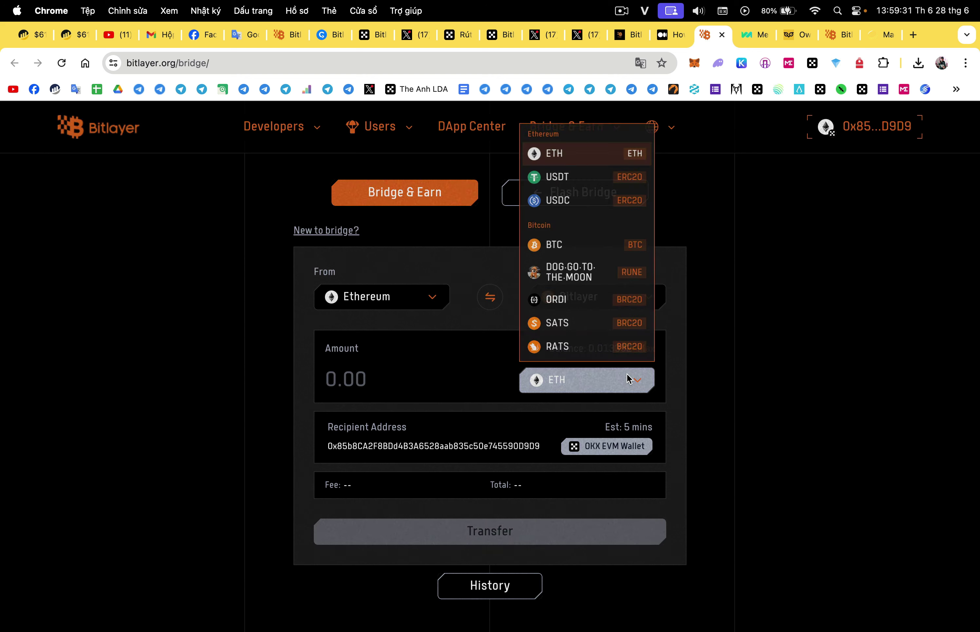
pyautogui.click(584, 374)
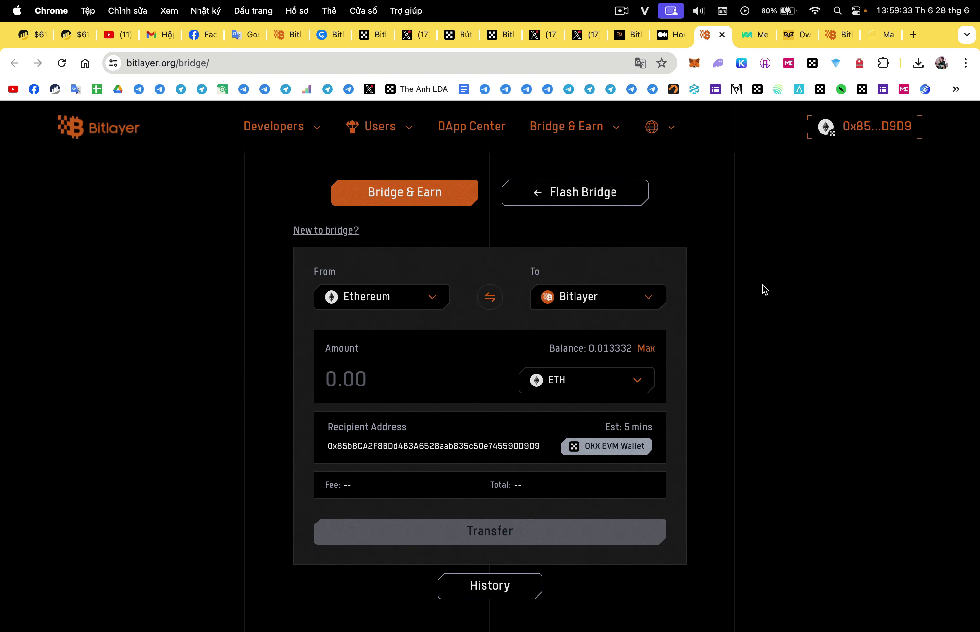
# - View Bitlayer's Flash Bridge with its source token choices, and return to Bridge & Earn
pyautogui.click(605, 197)
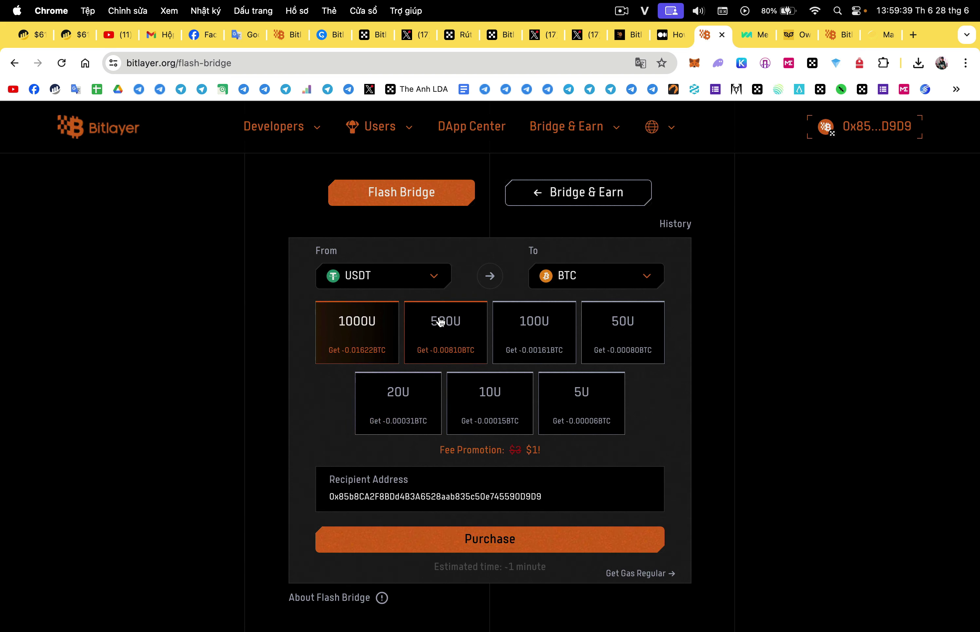
pyautogui.click(435, 282)
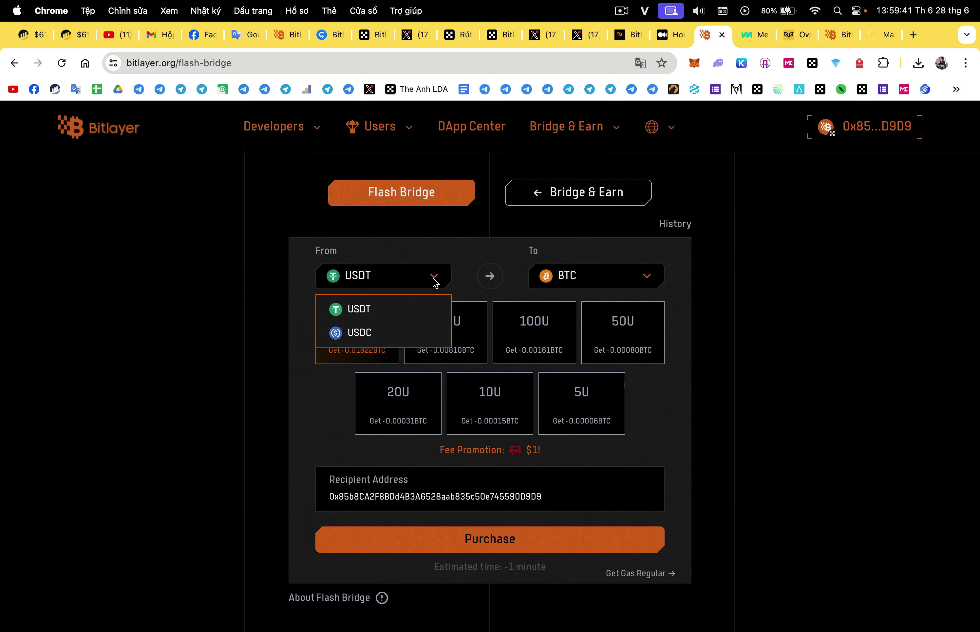
pyautogui.click(758, 254)
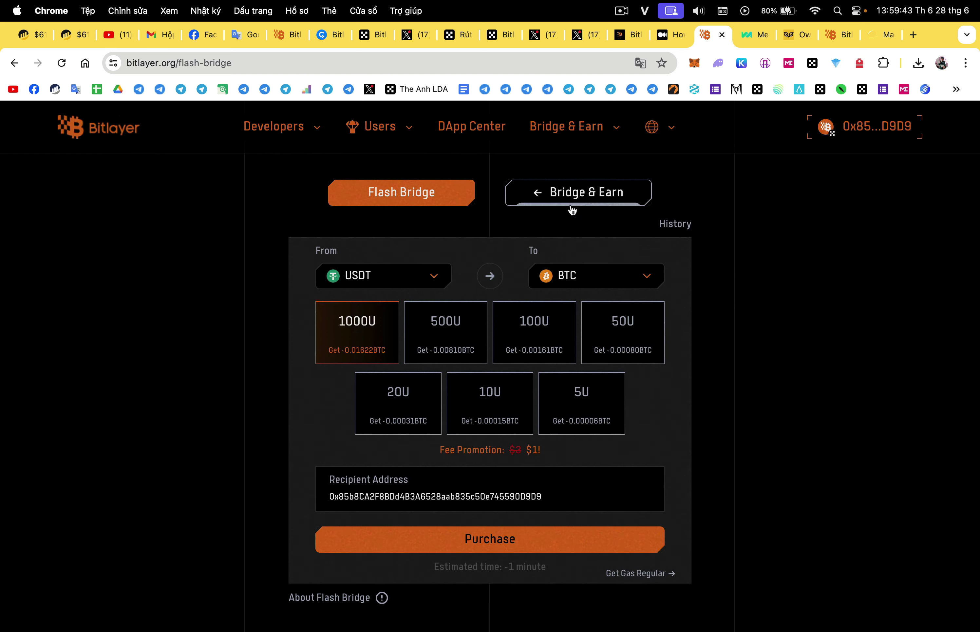
pyautogui.click(584, 204)
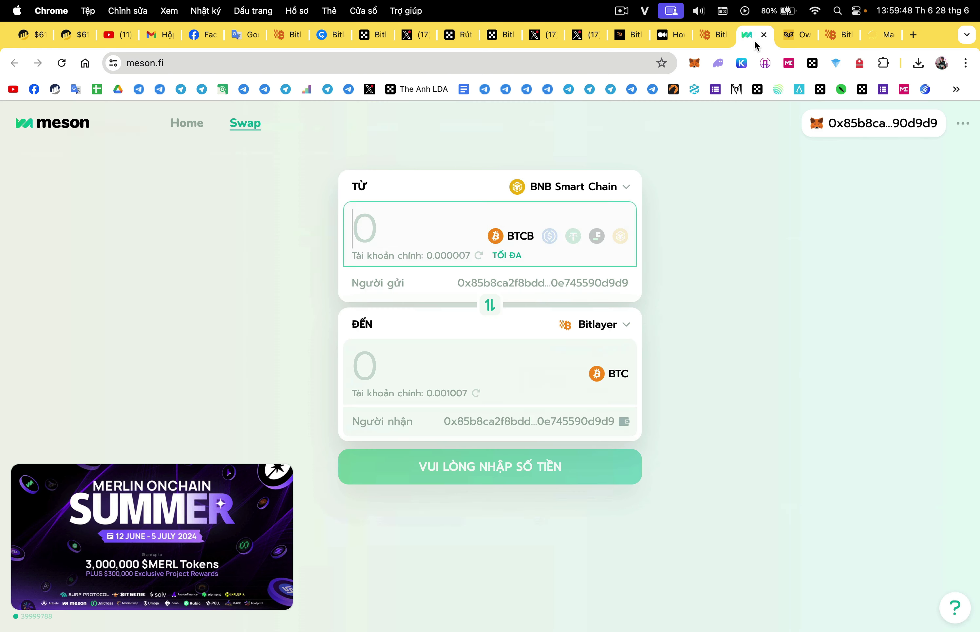
# - Compare the Meson and Owlto bridge pages, and open the list of source chains on Meson
pyautogui.click(756, 36)
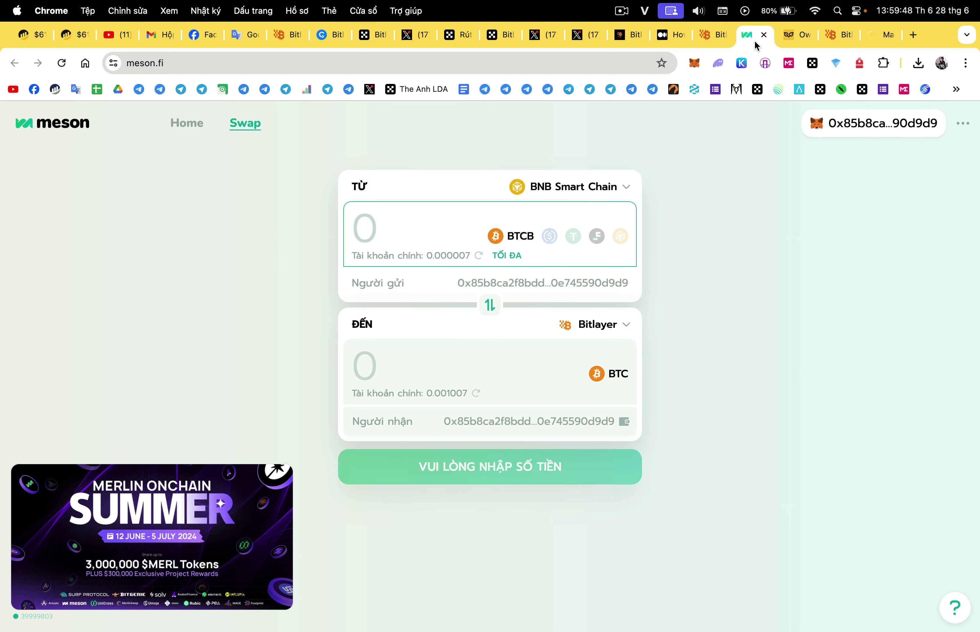
pyautogui.click(795, 40)
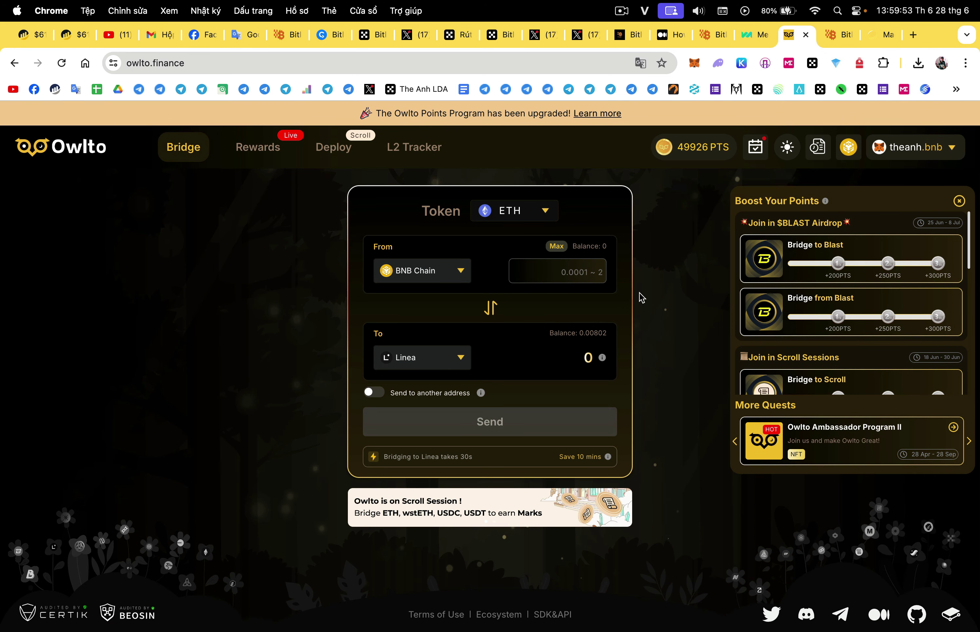
pyautogui.click(748, 37)
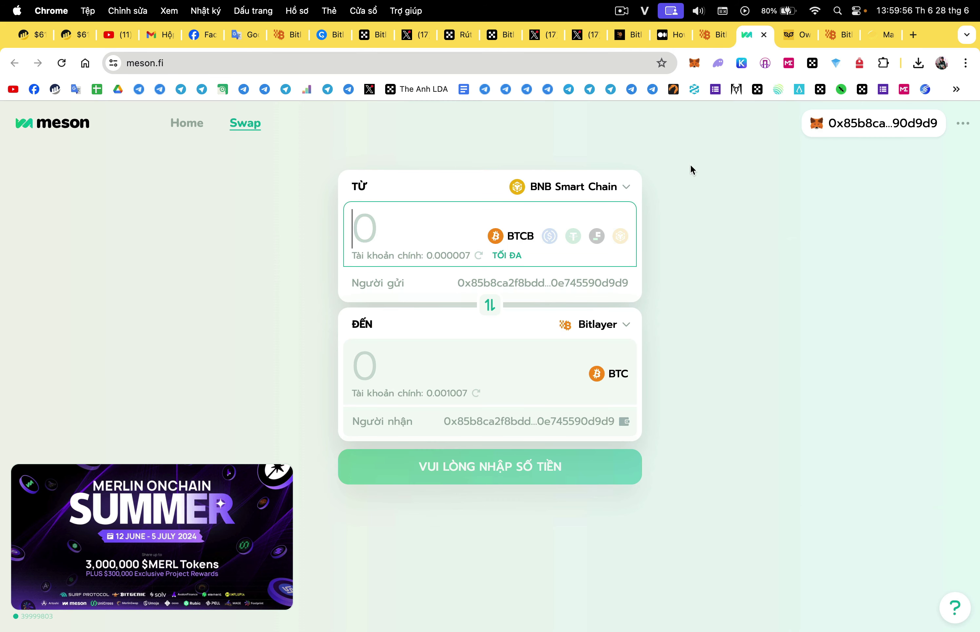
pyautogui.click(600, 191)
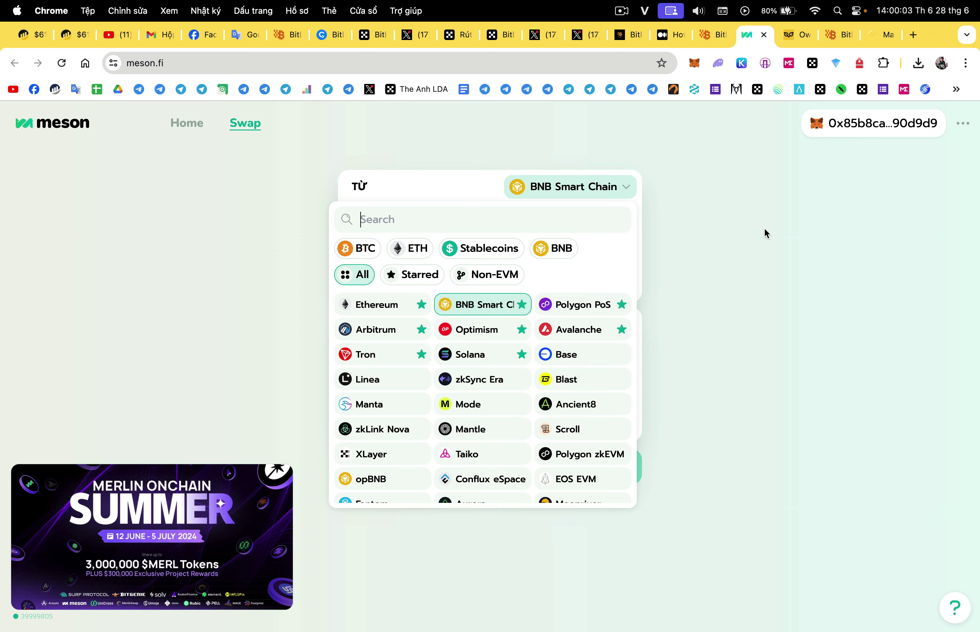
# - Switch the source chain on Meson to Optimism and approve the network change in the wallet
pyautogui.click(754, 249)
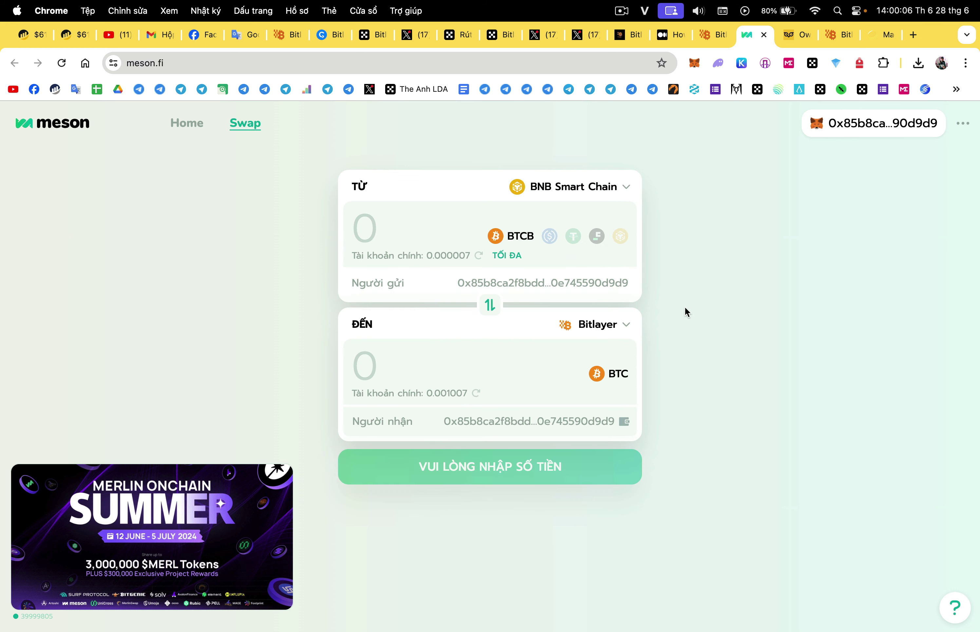
pyautogui.click(614, 186)
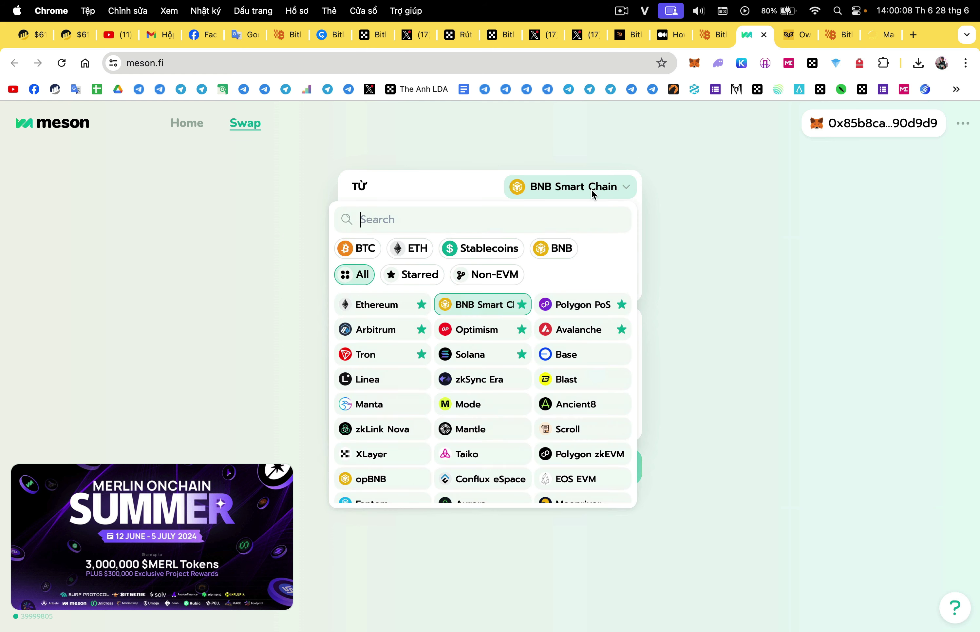
pyautogui.click(497, 340)
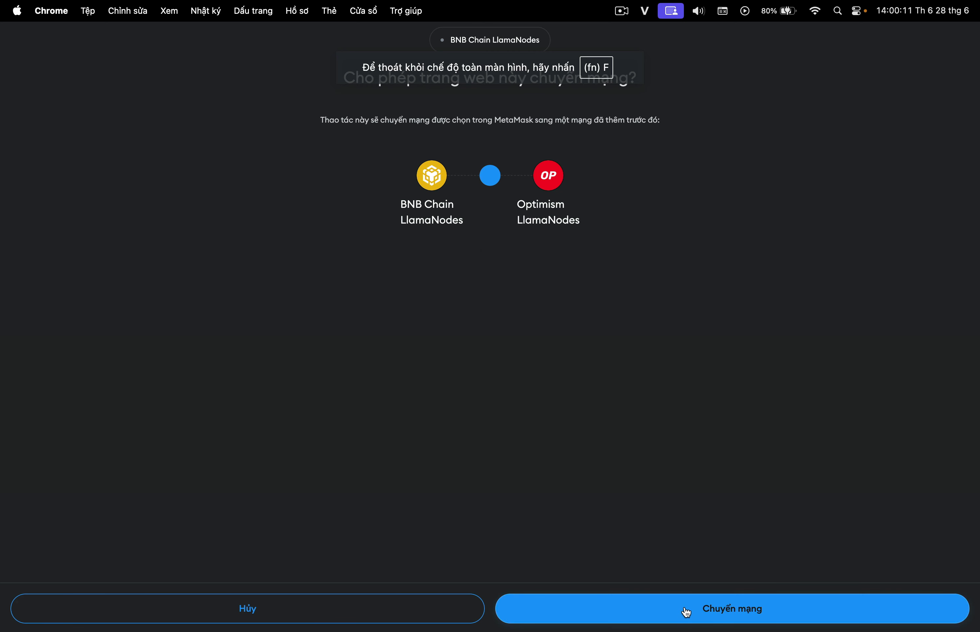
pyautogui.click(685, 611)
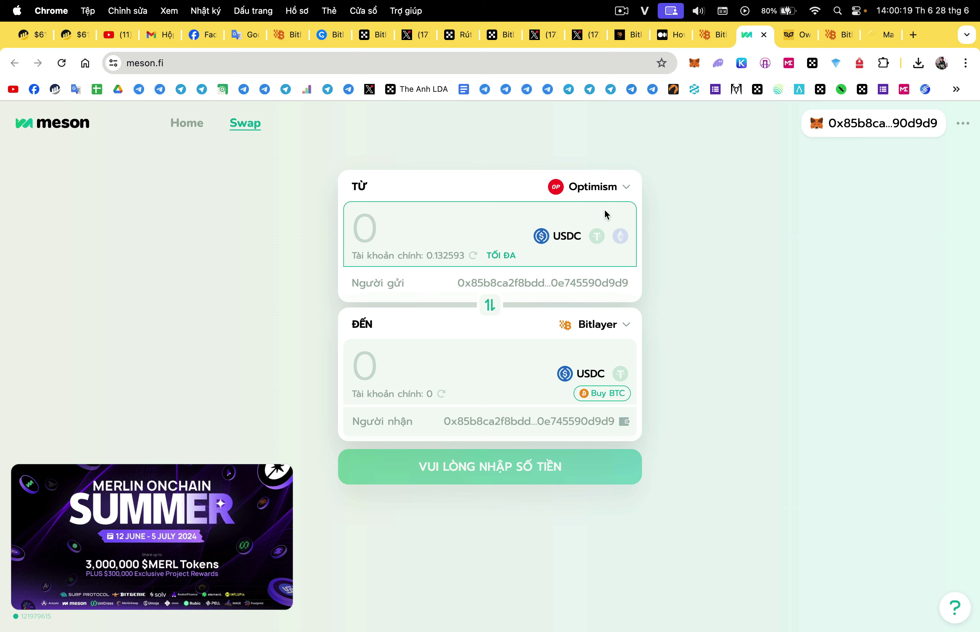
# - Look through Meson's source chains for stablecoins and for BNB, leaving the selected chain as it is
pyautogui.click(614, 196)
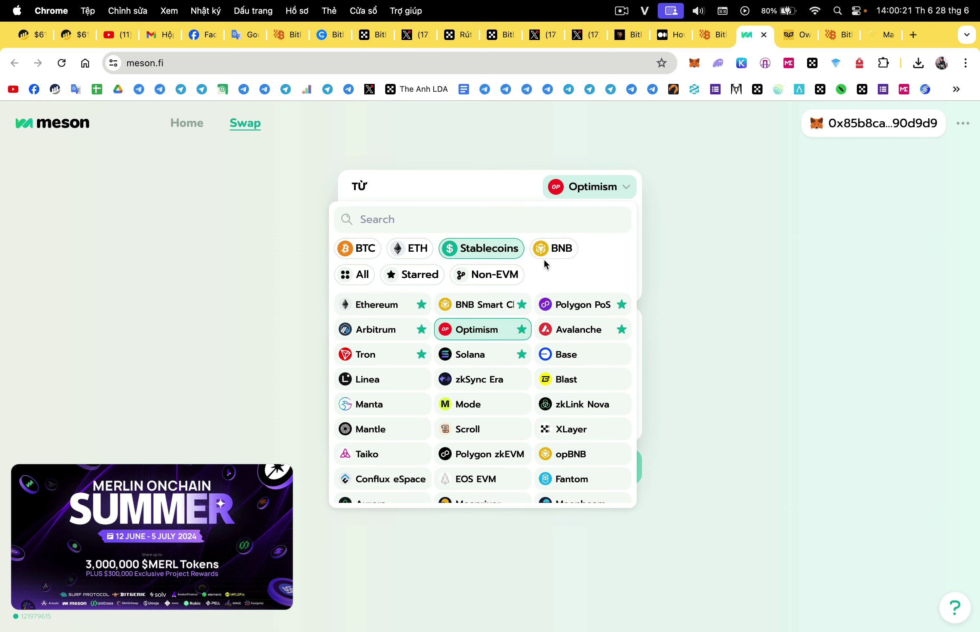
pyautogui.click(680, 222)
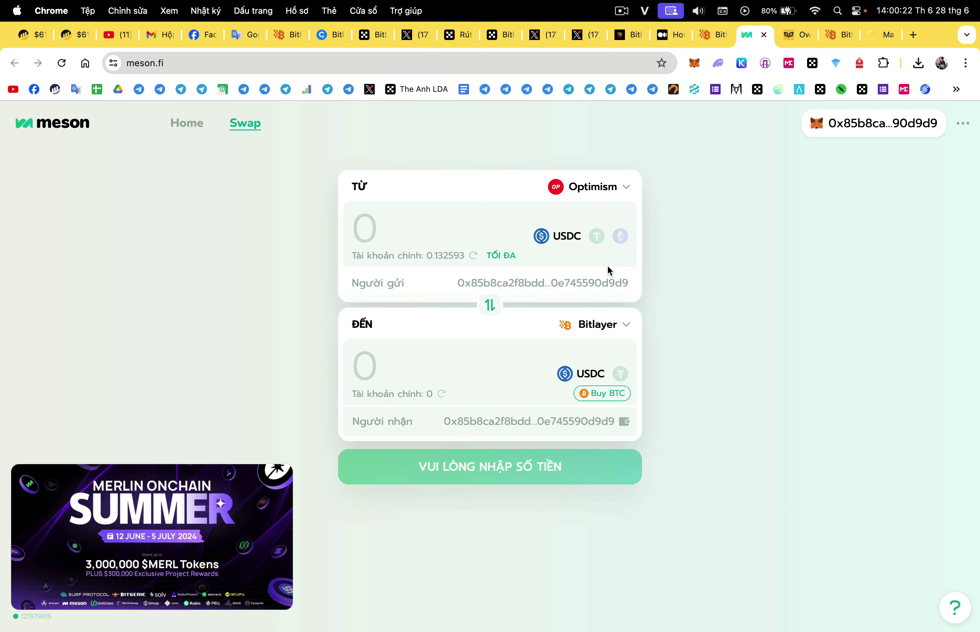
pyautogui.click(606, 194)
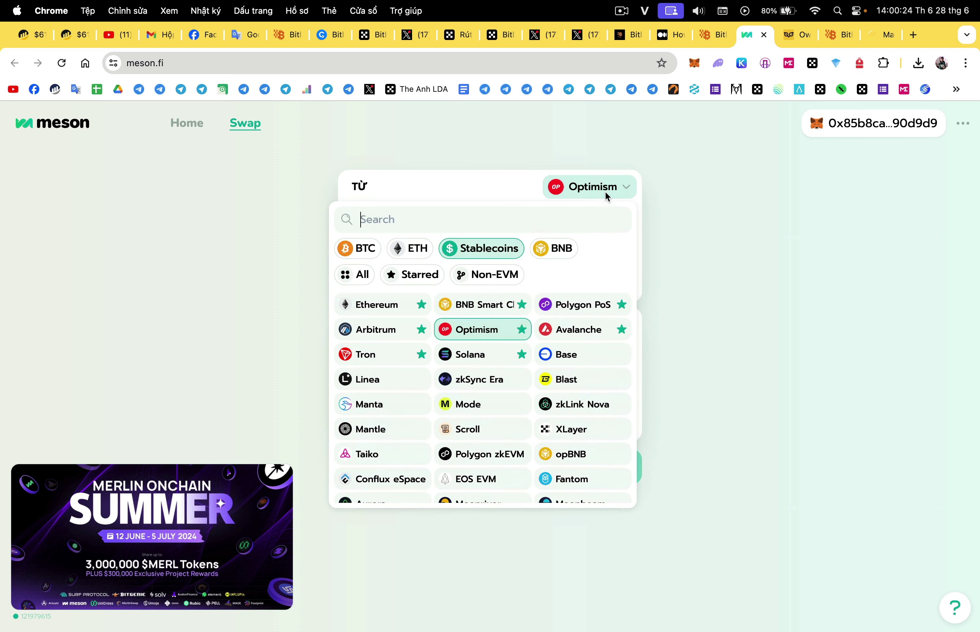
pyautogui.click(567, 259)
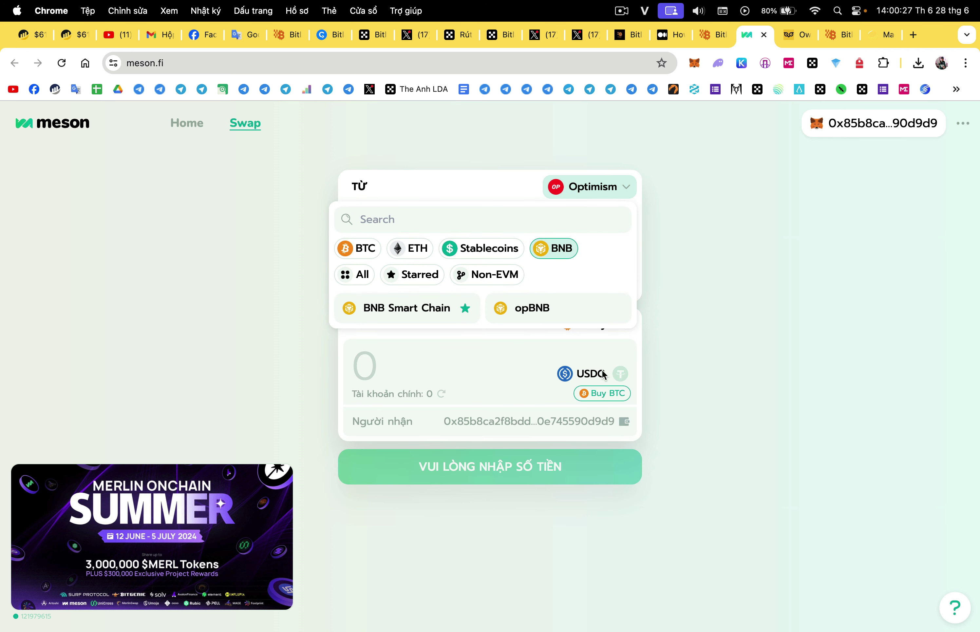
pyautogui.click(714, 290)
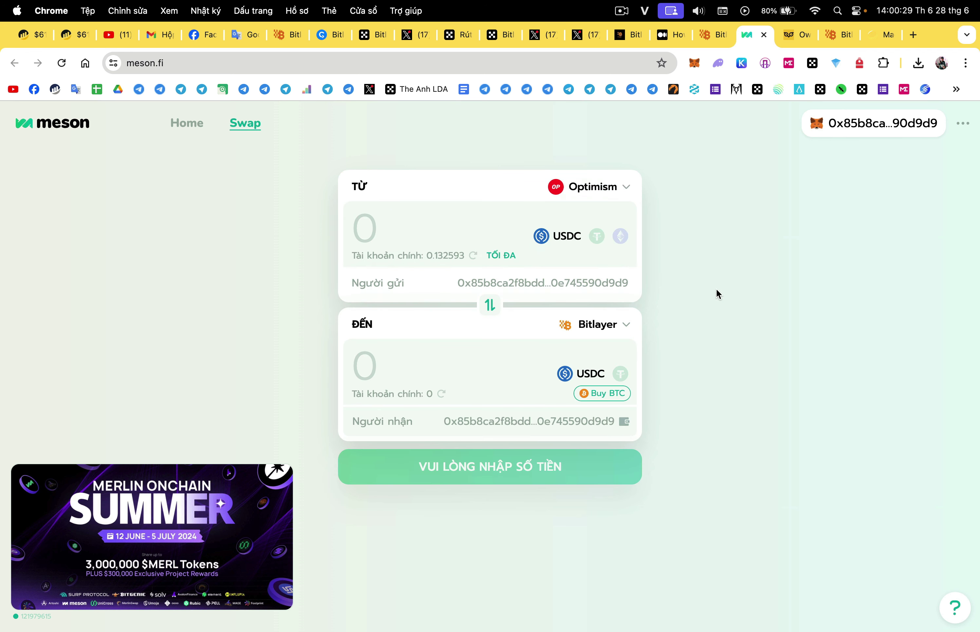
# - Set Meson's source to BNB Smart Chain, approve the network change in the wallet, and choose BTCB as the token
pyautogui.click(610, 192)
pyautogui.click(426, 314)
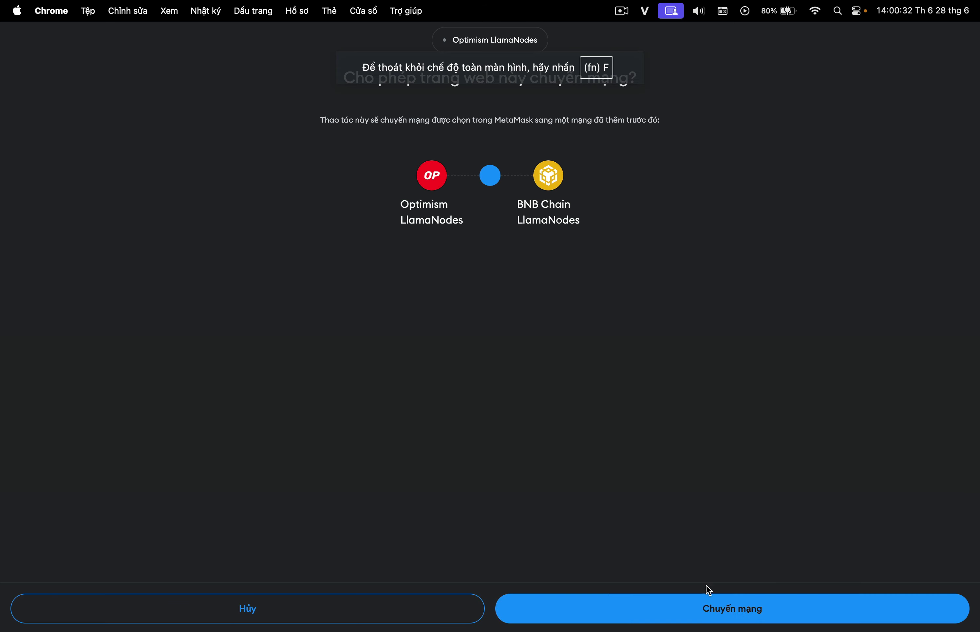
pyautogui.click(726, 599)
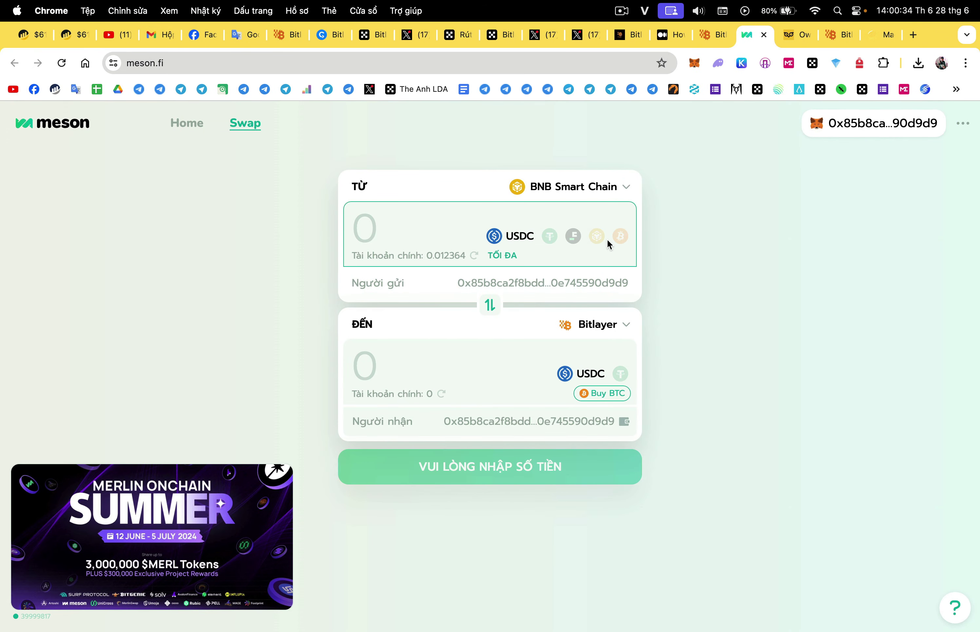
pyautogui.click(619, 236)
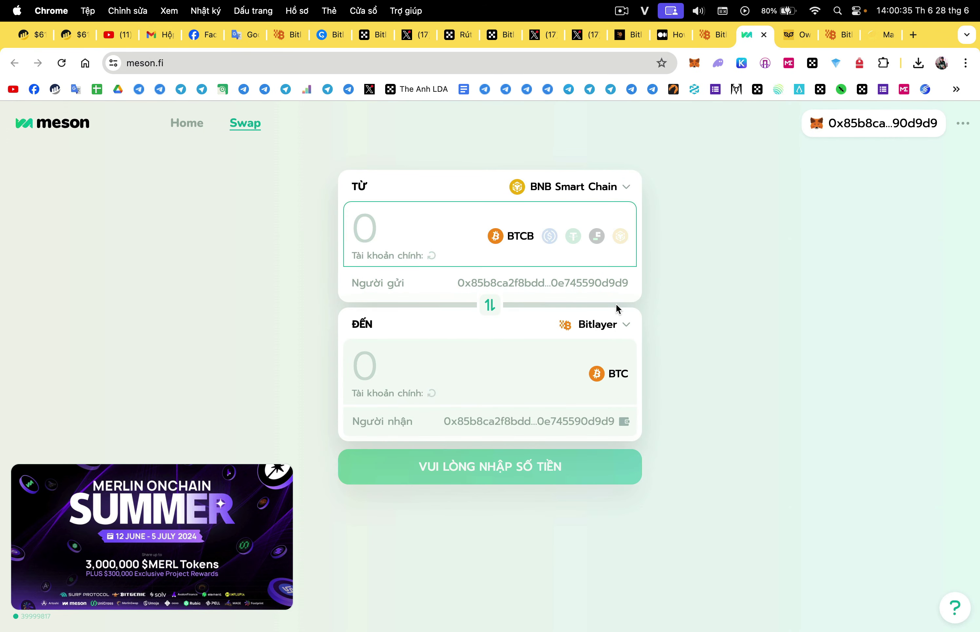
# - Check Meson's destination chains for BTC, keep Bitlayer, and enter the maximum amount of 0.004238 BTCB
pyautogui.click(615, 326)
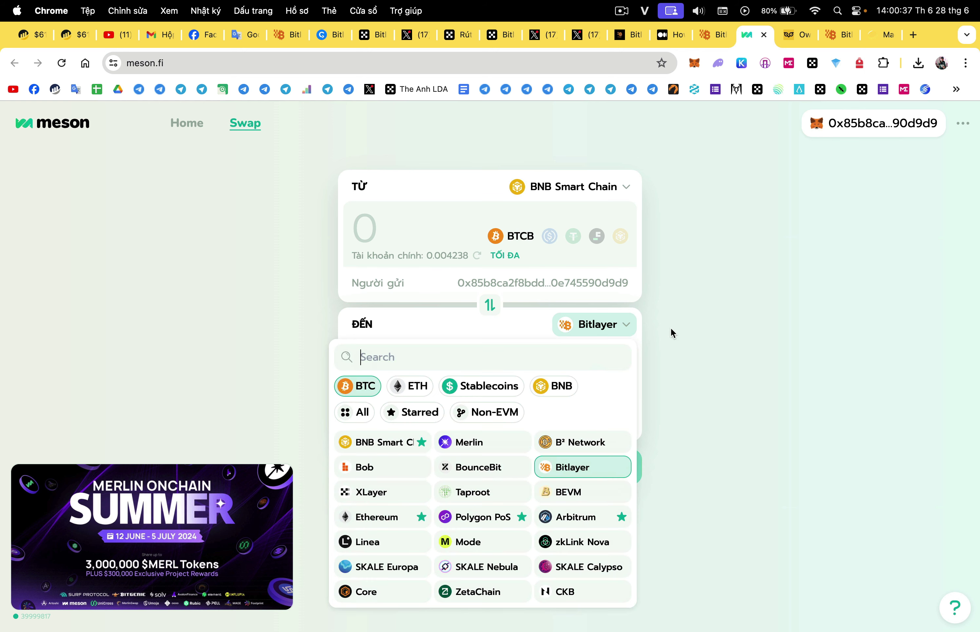
pyautogui.click(735, 321)
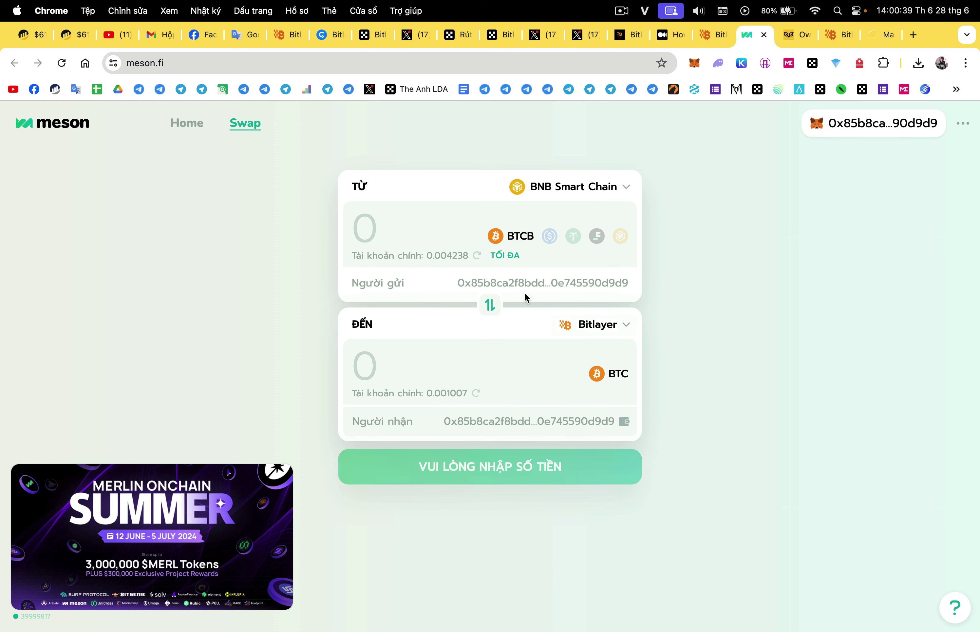
pyautogui.click(511, 259)
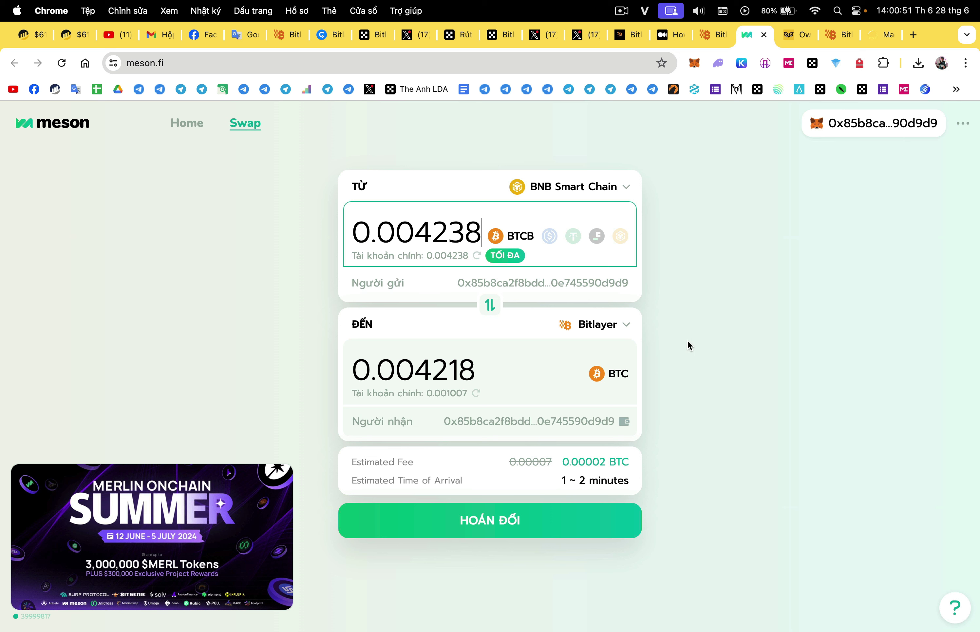
# - Switch to the Owlto bridge, check its source networks, and set Bitlayer as the destination network
pyautogui.click(795, 35)
pyautogui.click(457, 277)
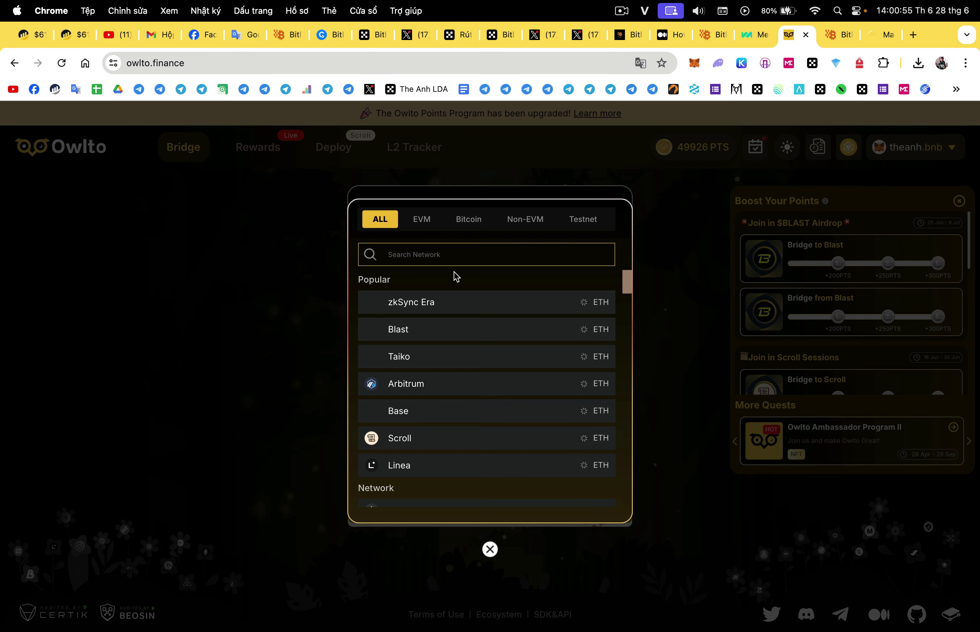
pyautogui.click(671, 293)
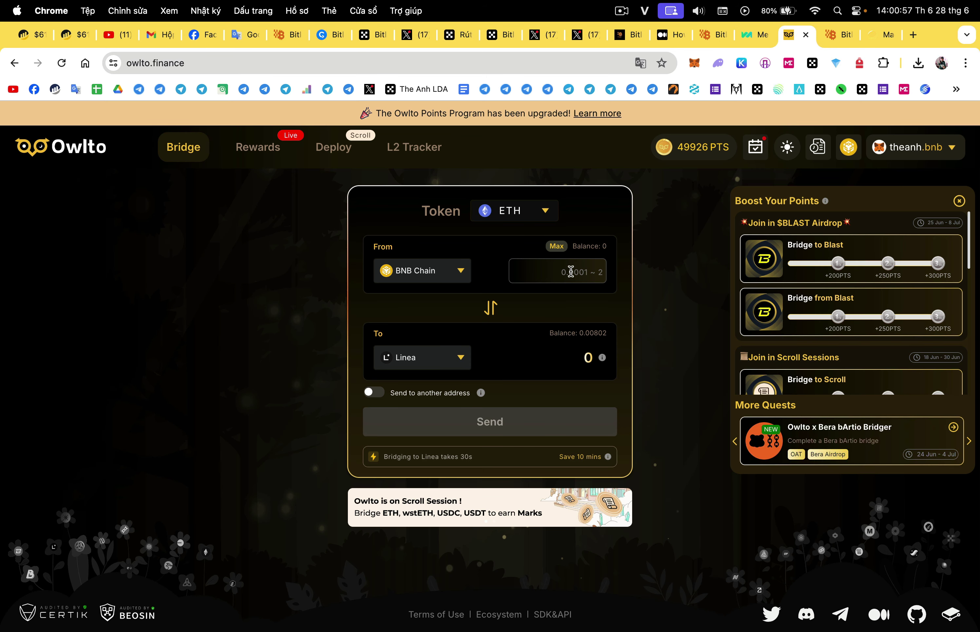
pyautogui.click(453, 356)
pyautogui.click(457, 263)
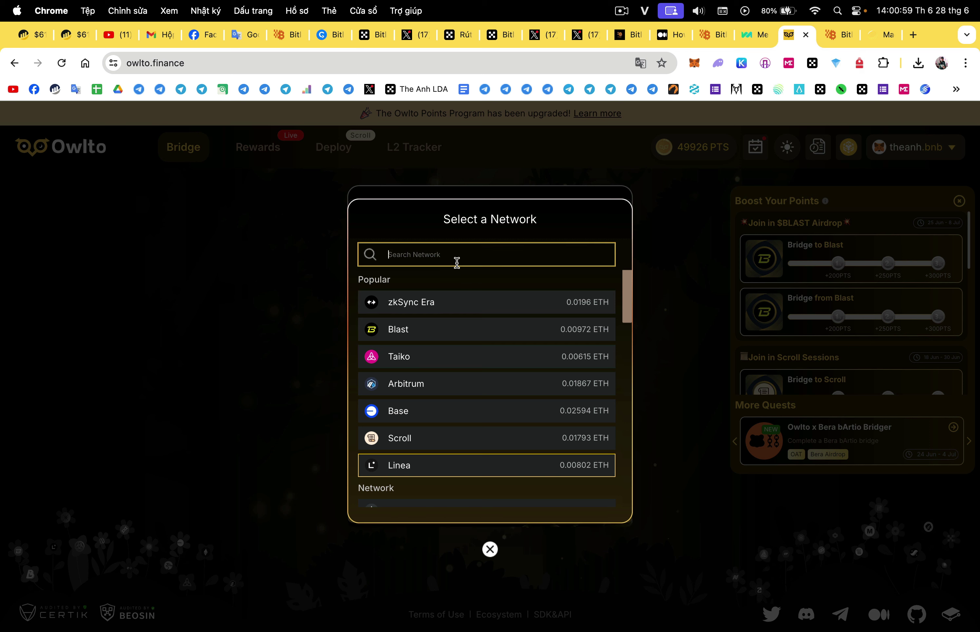
pyautogui.write('bi')
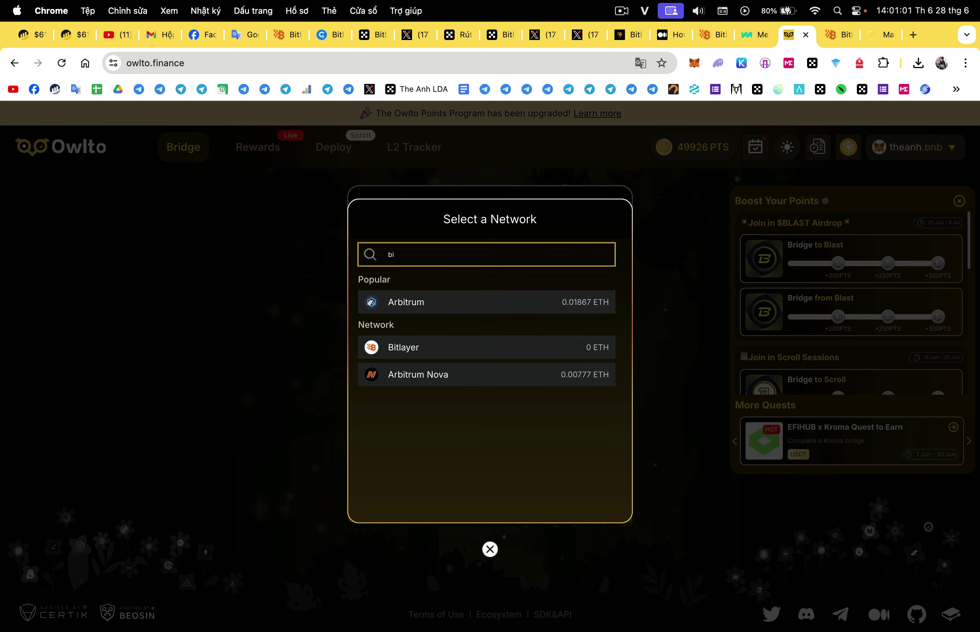
pyautogui.click(527, 346)
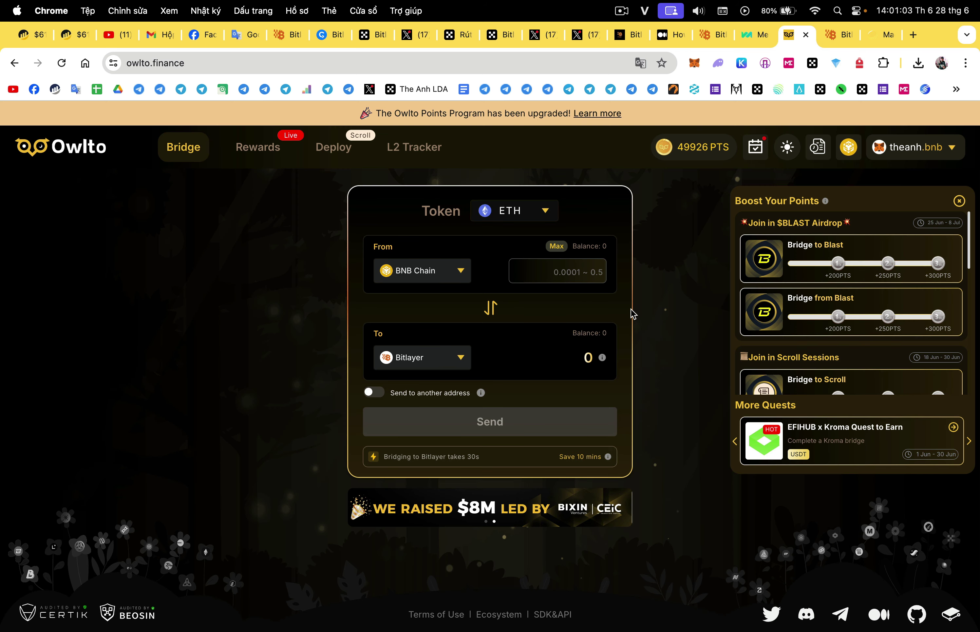
# - Look through Owlto's list of destination networks and return to the bridge form with Bitlayer kept
pyautogui.click(460, 362)
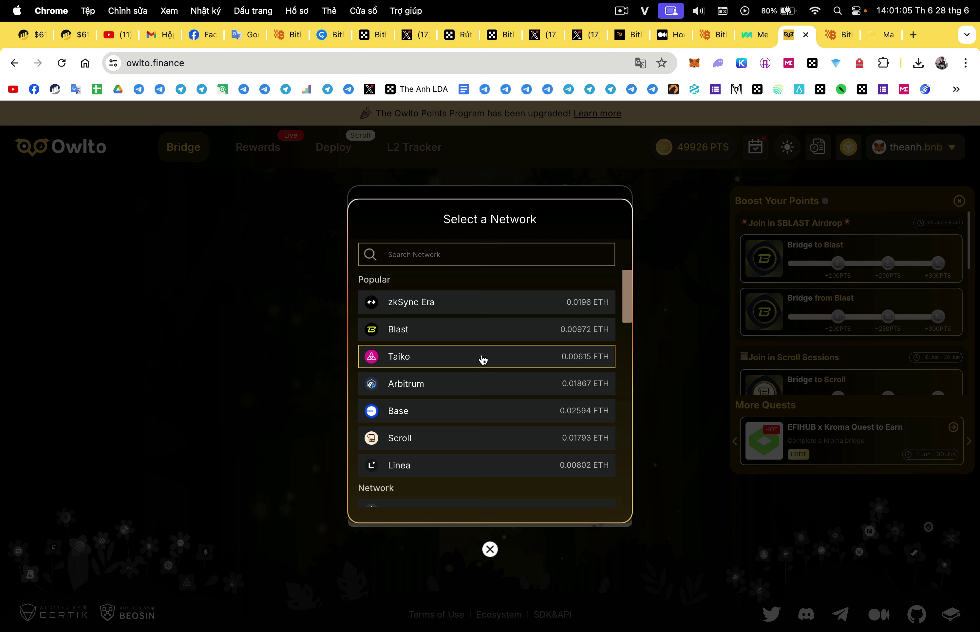
pyautogui.scroll(-2, 496, 380)
pyautogui.scroll(3, 498, 379)
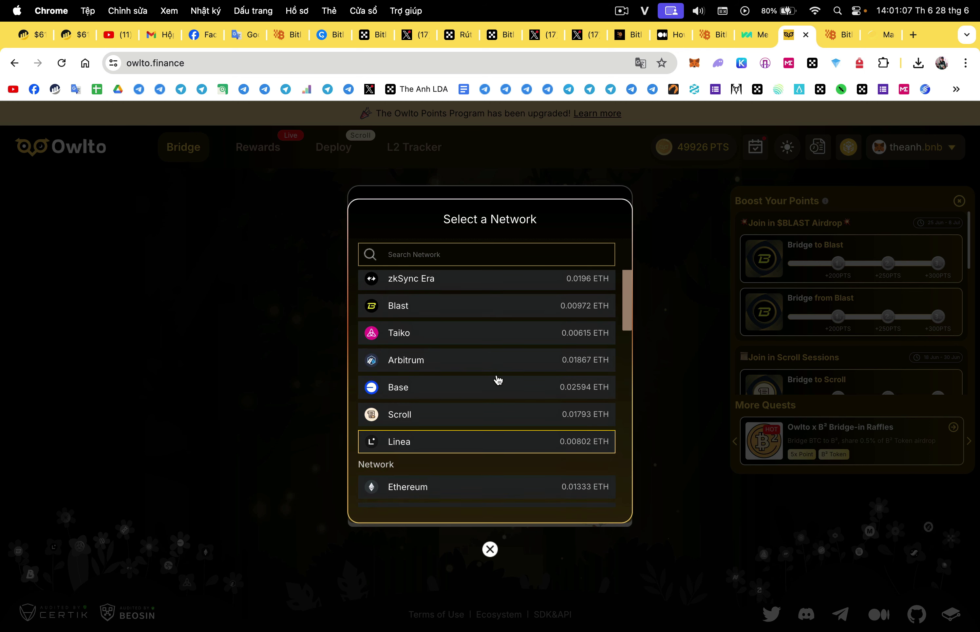
pyautogui.scroll(-5, 499, 379)
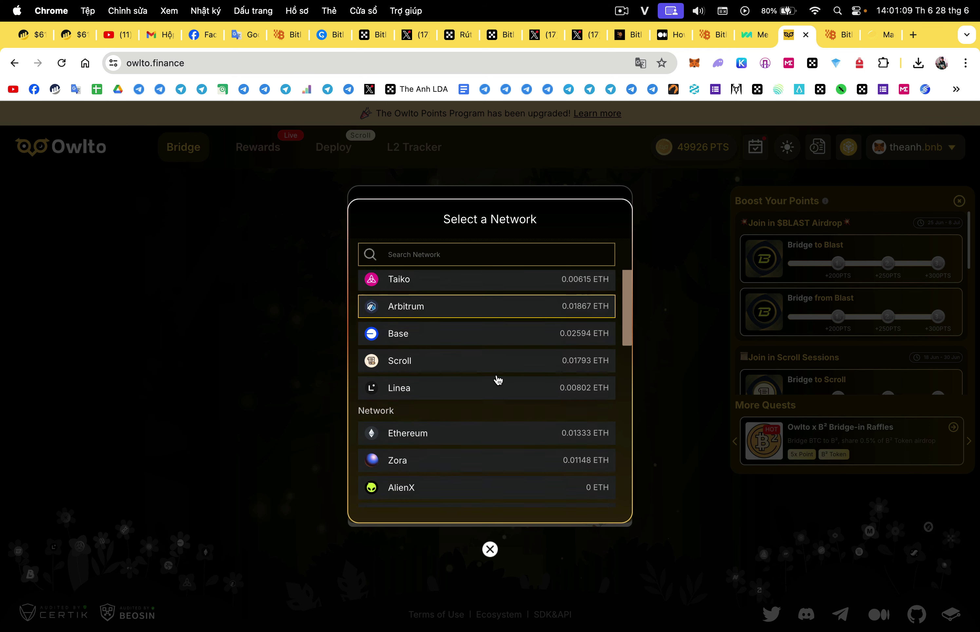
pyautogui.scroll(-4, 498, 380)
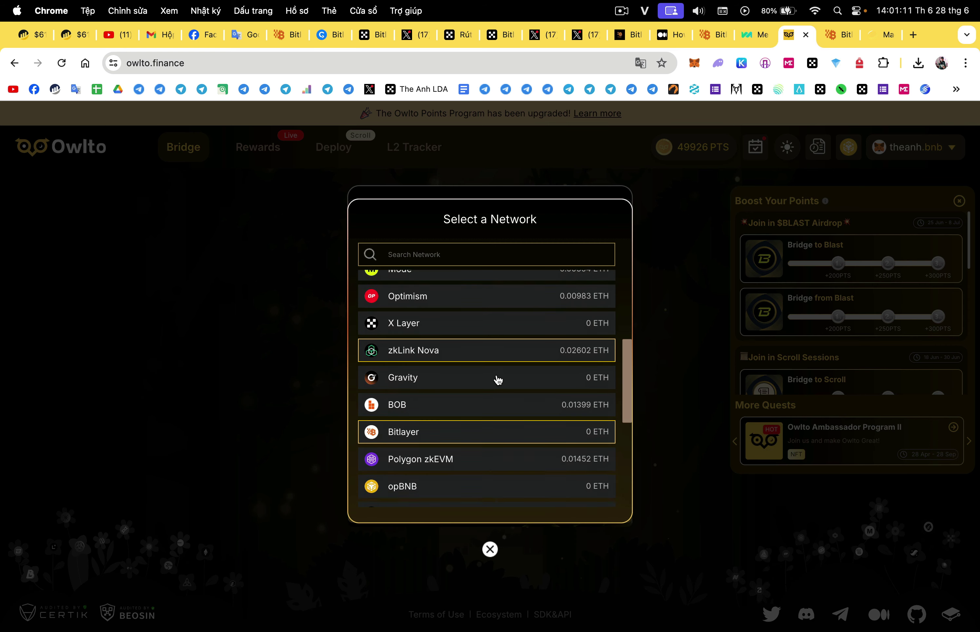
pyautogui.click(498, 379)
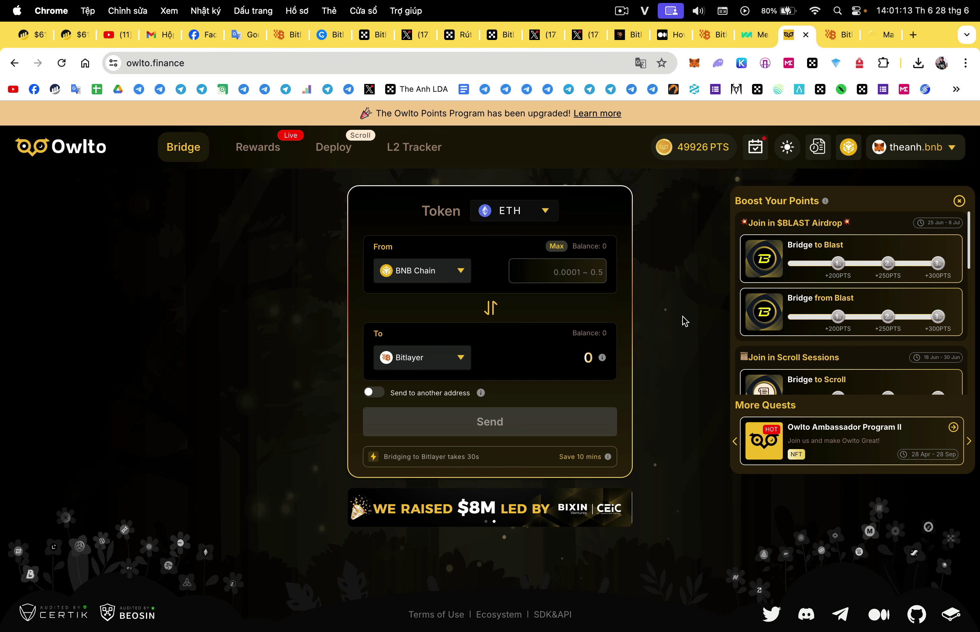
# - Prepare a maximum BTC transfer of 0.004213 from BNB Chain to Bitlayer on Owlto, and compare its review with Meson's quote
pyautogui.click(538, 211)
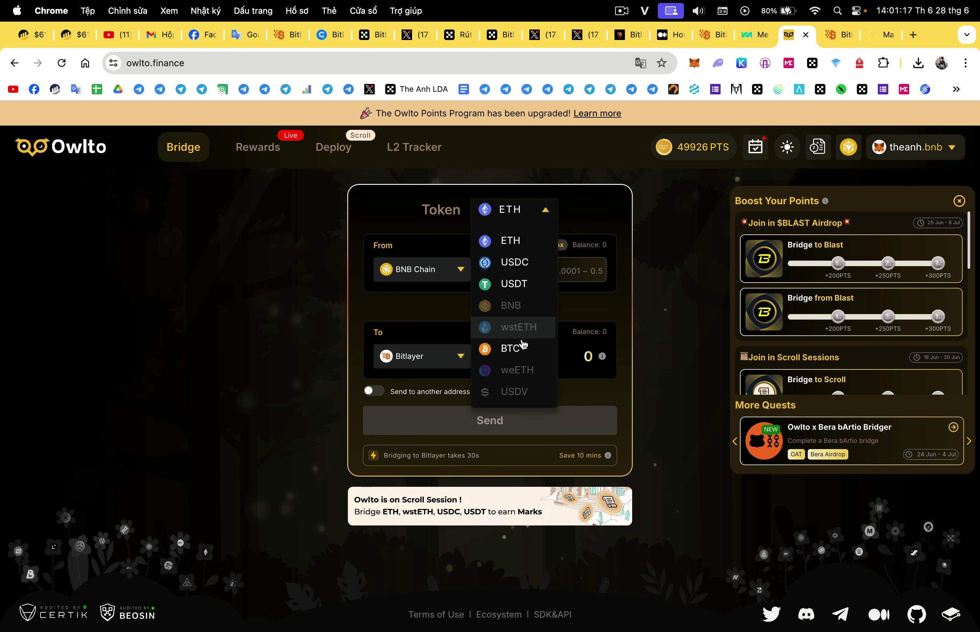
pyautogui.click(517, 349)
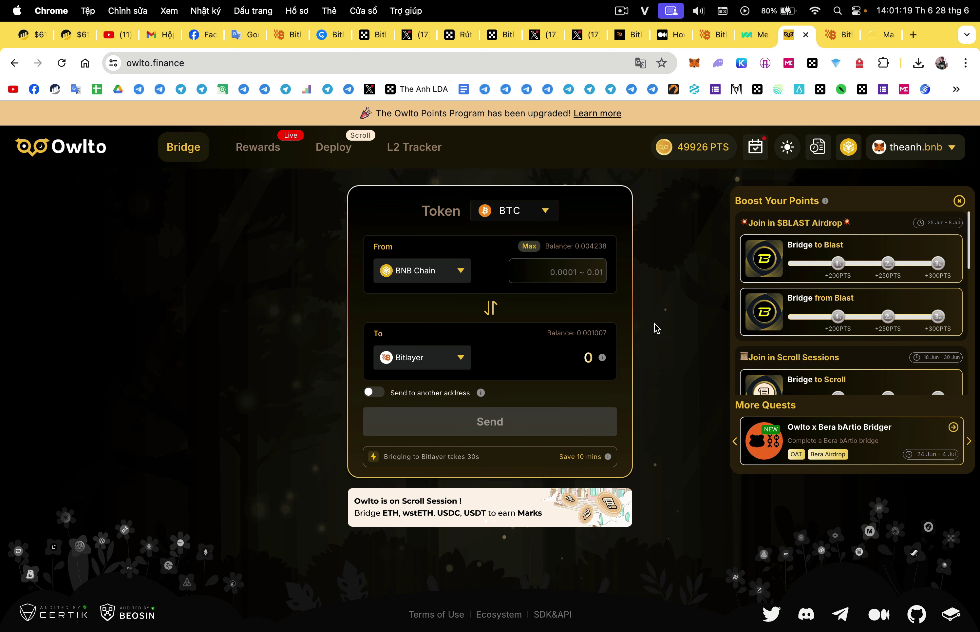
pyautogui.click(535, 249)
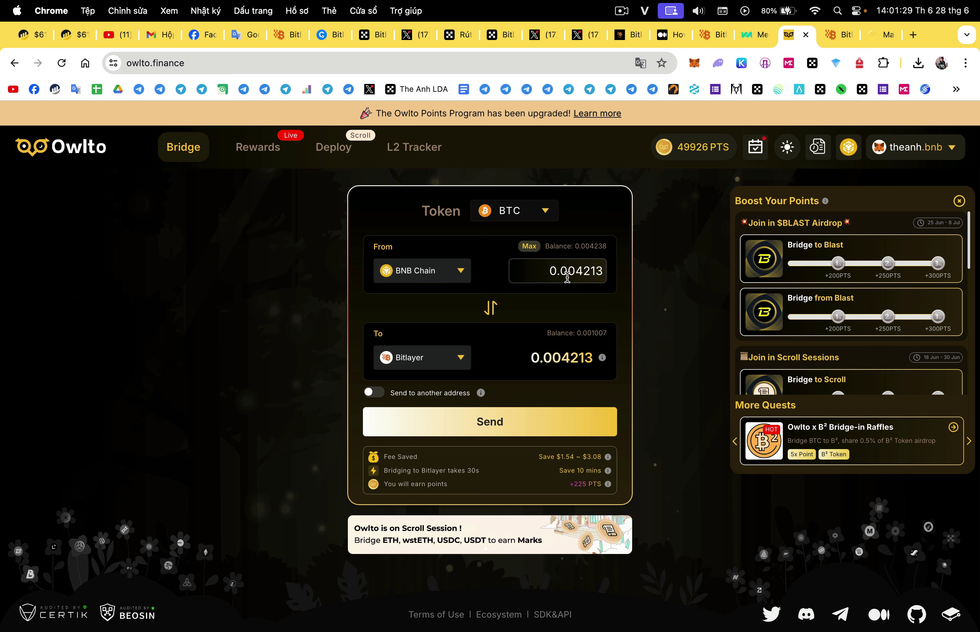
pyautogui.click(497, 427)
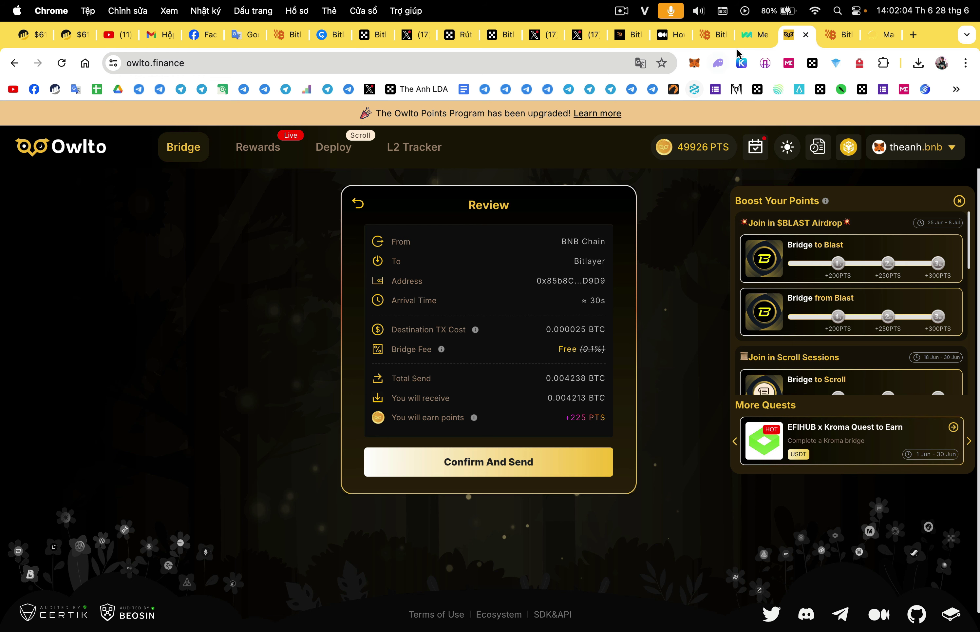
pyautogui.click(754, 38)
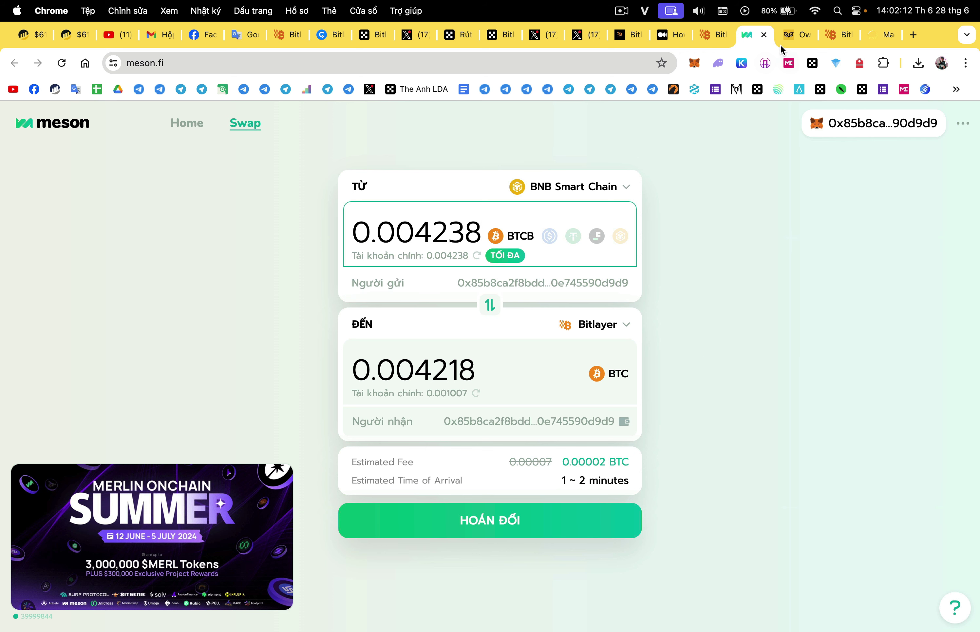
pyautogui.click(786, 36)
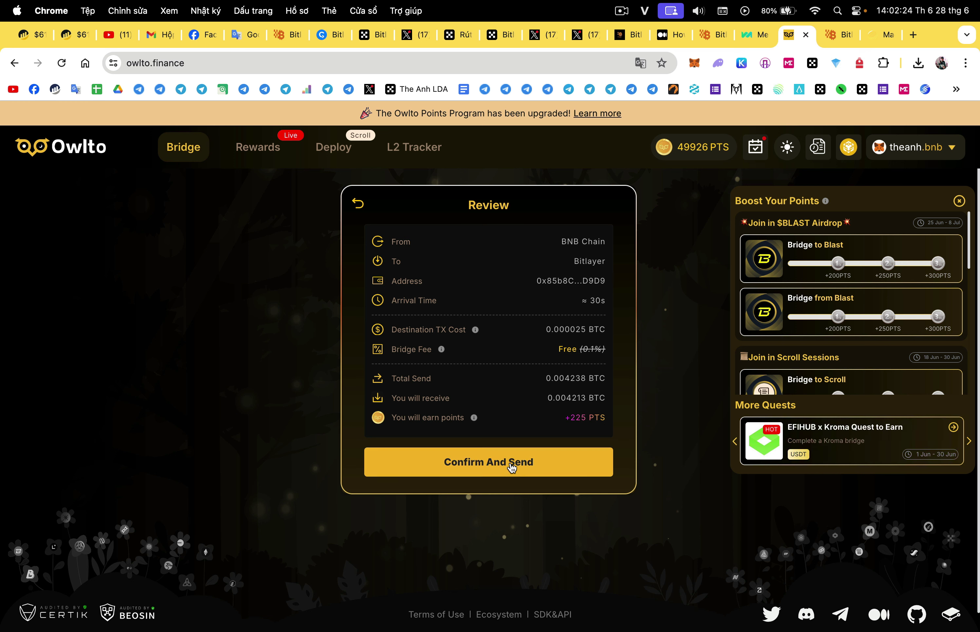
# - Try to send the Owlto transfer, reject the transaction in the wallet, and check MetaMask's token balances
pyautogui.click(602, 467)
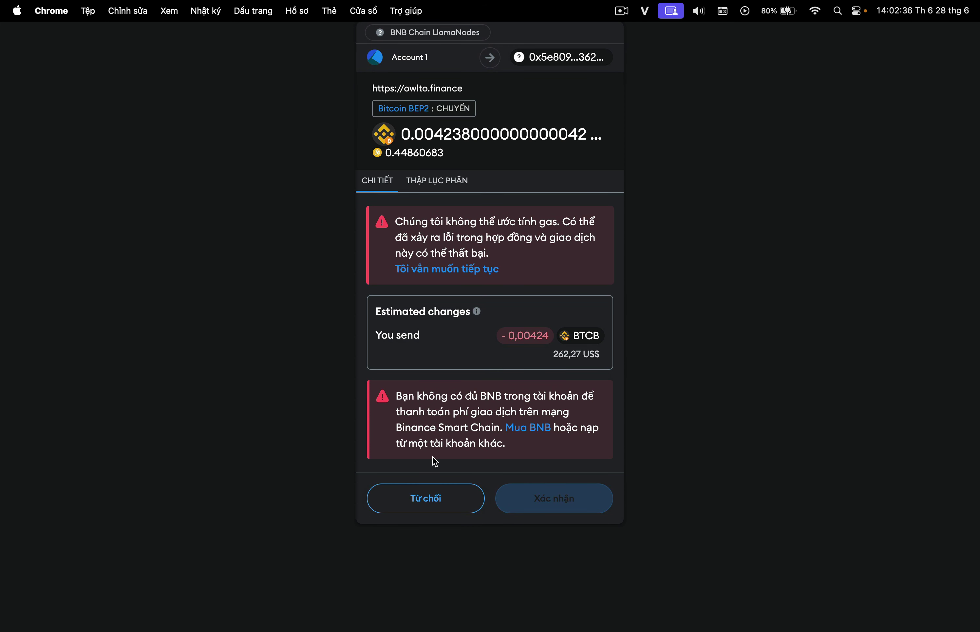
pyautogui.click(440, 496)
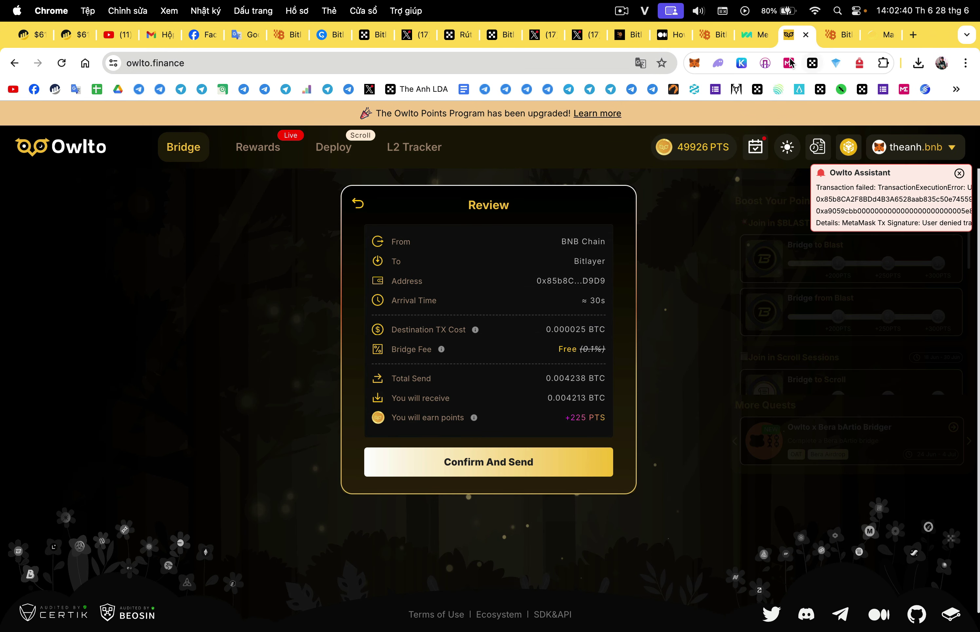
pyautogui.click(694, 63)
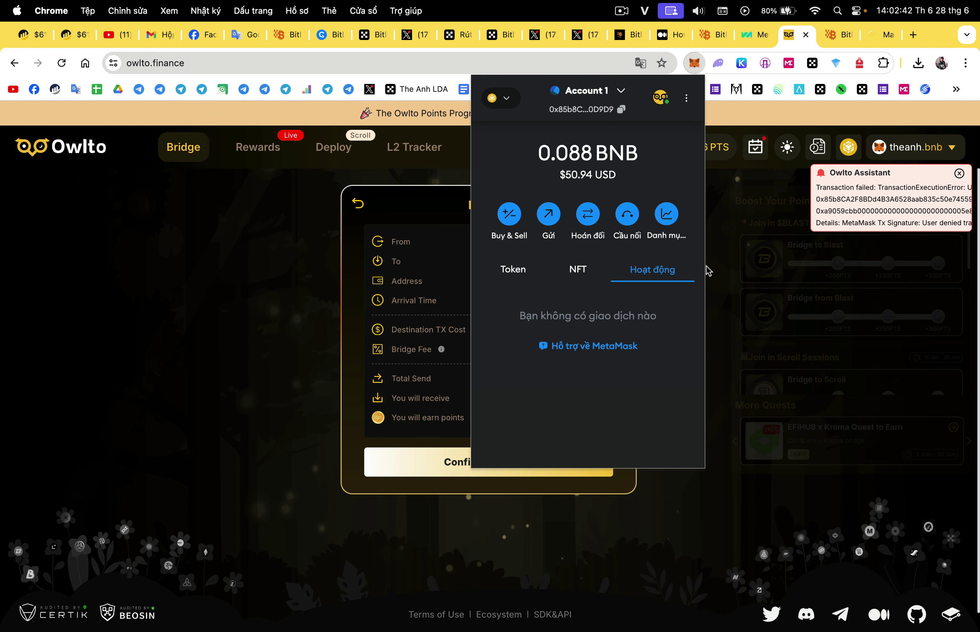
pyautogui.click(511, 271)
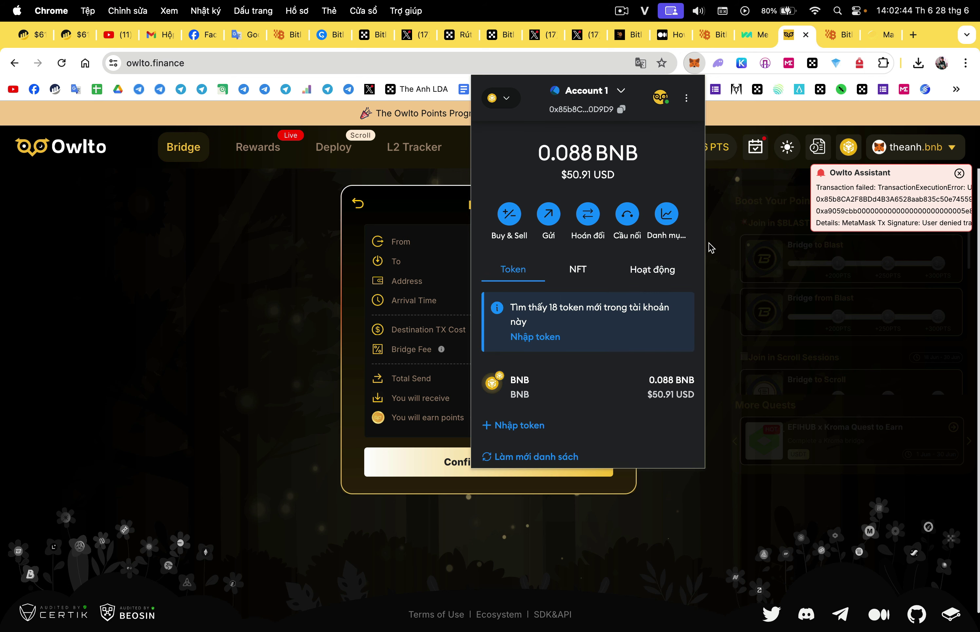
# - Disconnect the MetaMask wallet from Owlto and connect OKX Wallet instead, approving the connection
pyautogui.click(771, 220)
pyautogui.click(890, 154)
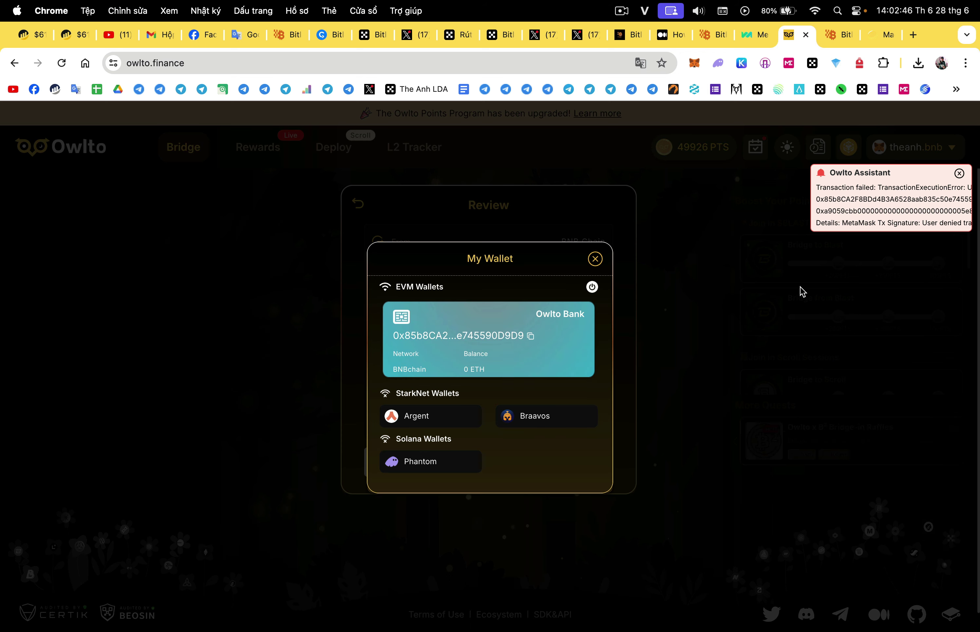
pyautogui.click(593, 287)
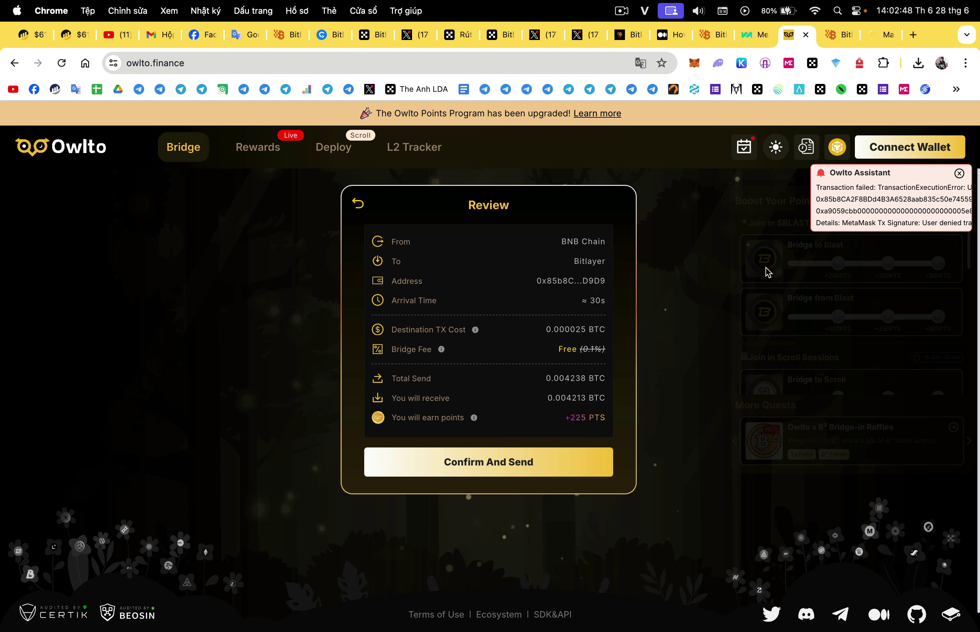
pyautogui.click(908, 151)
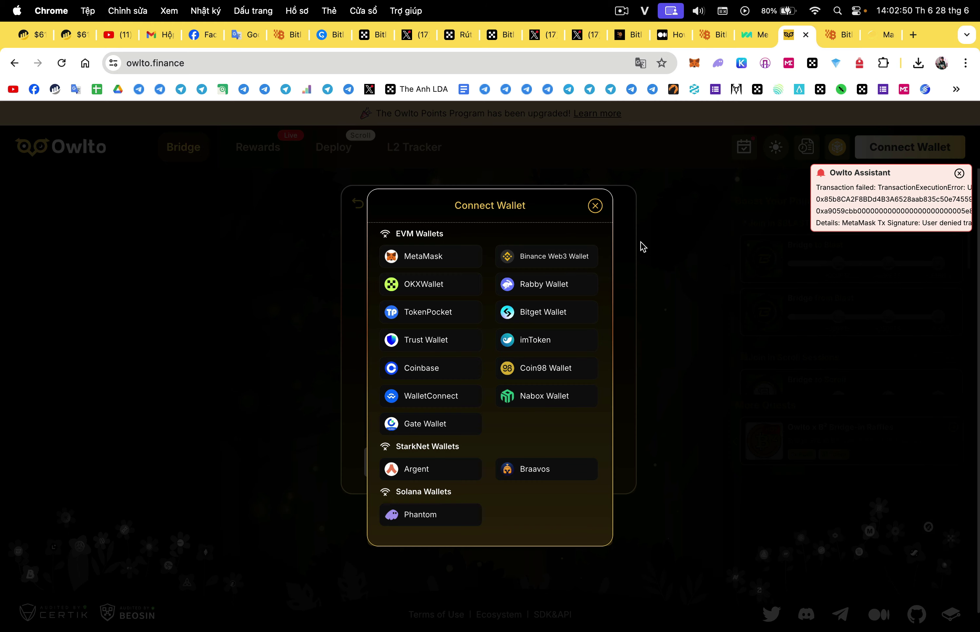
pyautogui.click(436, 288)
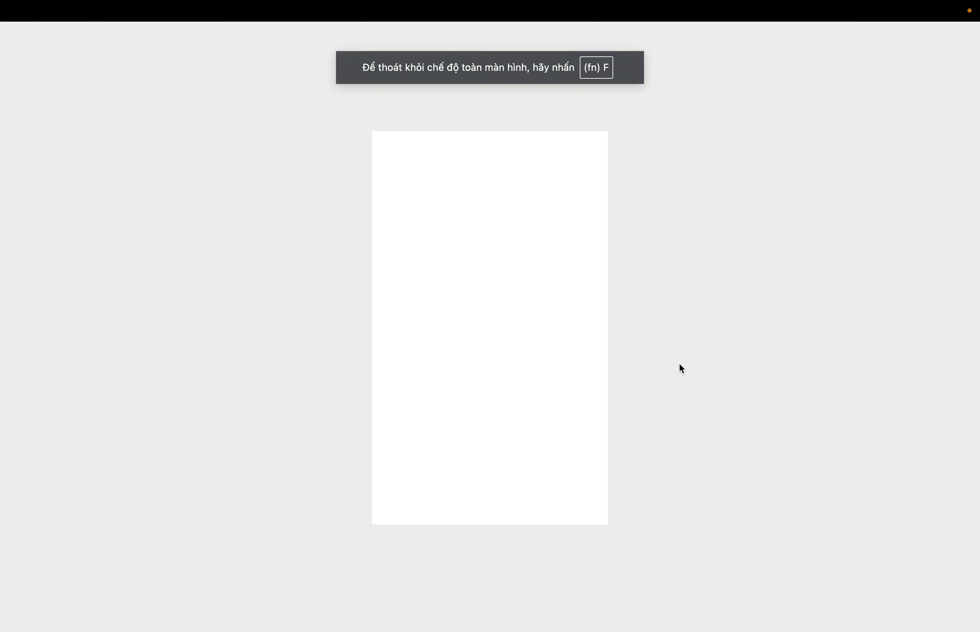
pyautogui.click(568, 497)
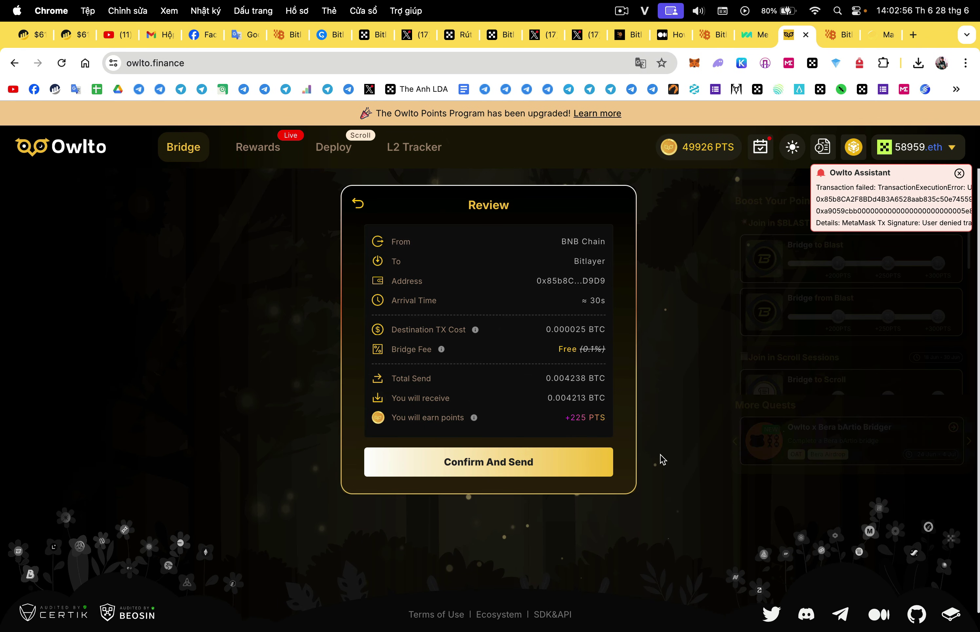
# - Return to the bridge form, set the amount to 0.004212 BTC, and send it to Bitlayer, confirming the transaction in OKX Wallet
pyautogui.click(358, 203)
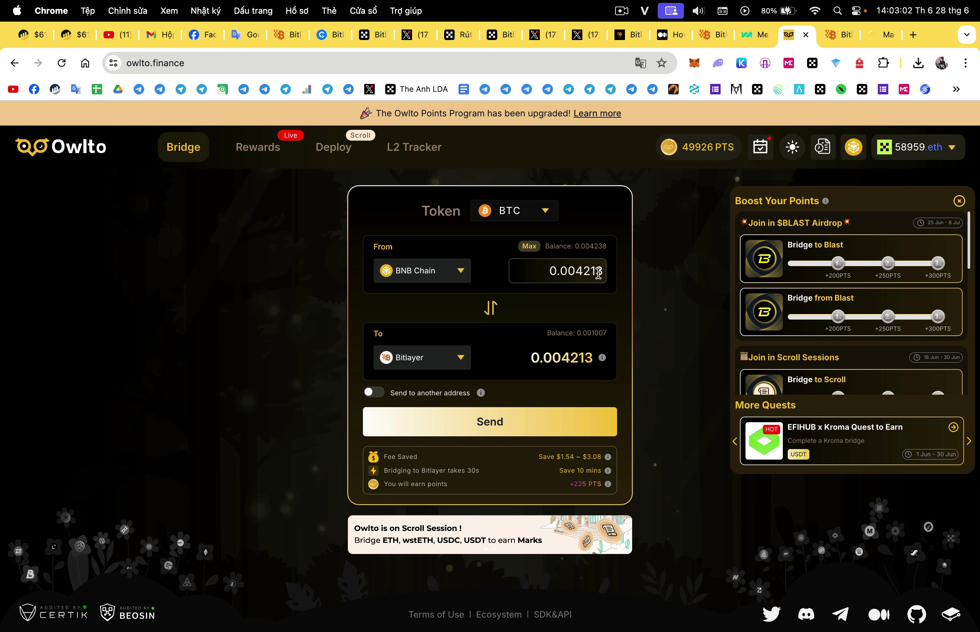
pyautogui.moveTo(598, 274); pyautogui.dragTo(622, 280)
pyautogui.write('2')
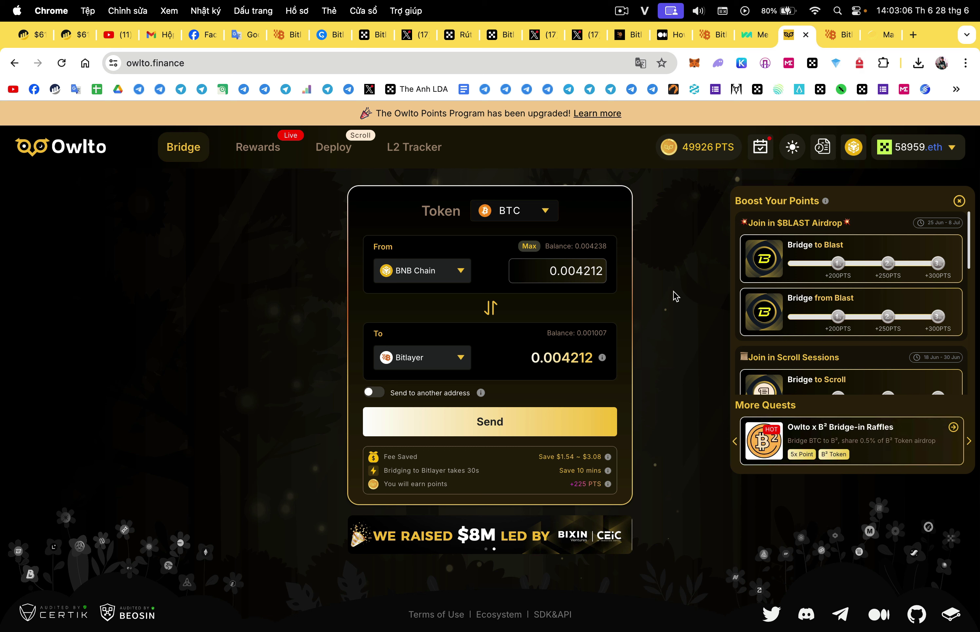
pyautogui.click(480, 424)
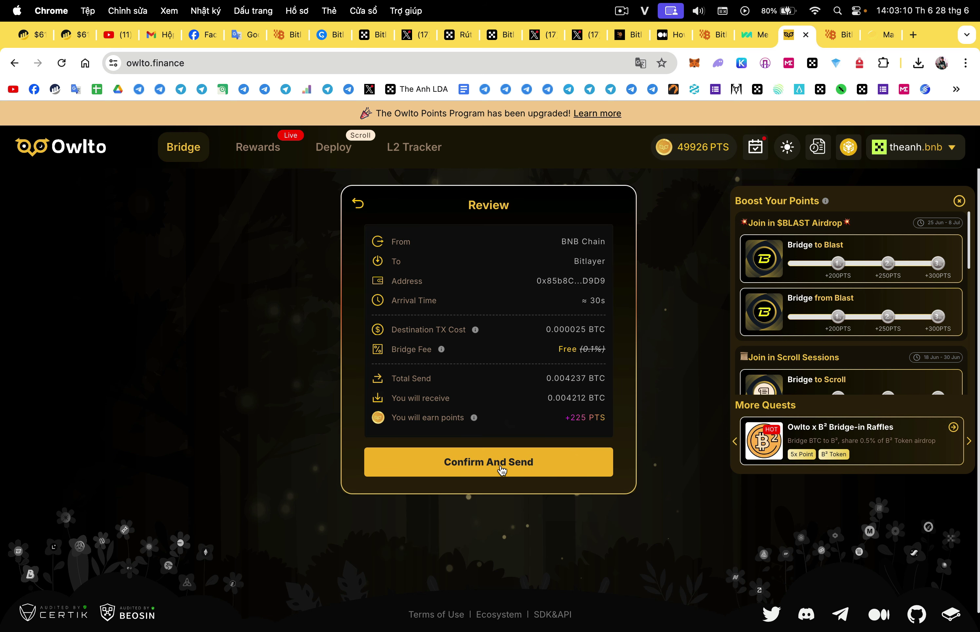
pyautogui.click(501, 468)
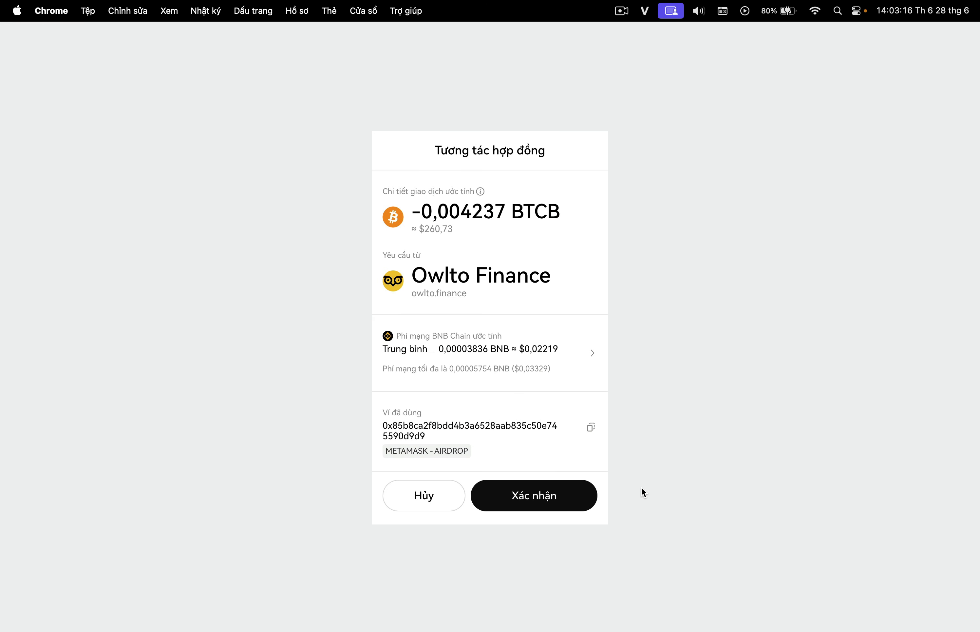
pyautogui.press('Return')
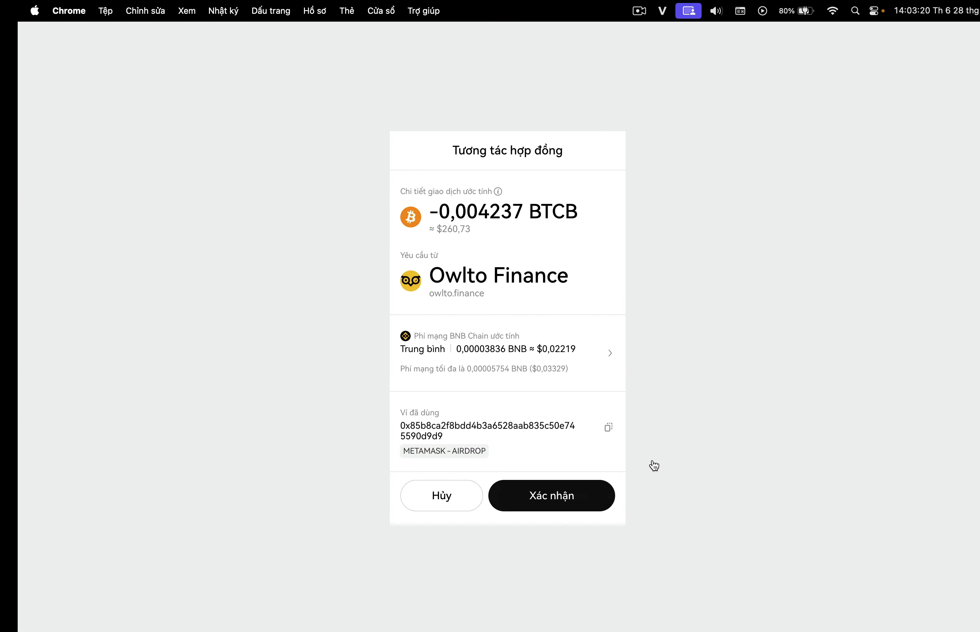
pyautogui.click(561, 502)
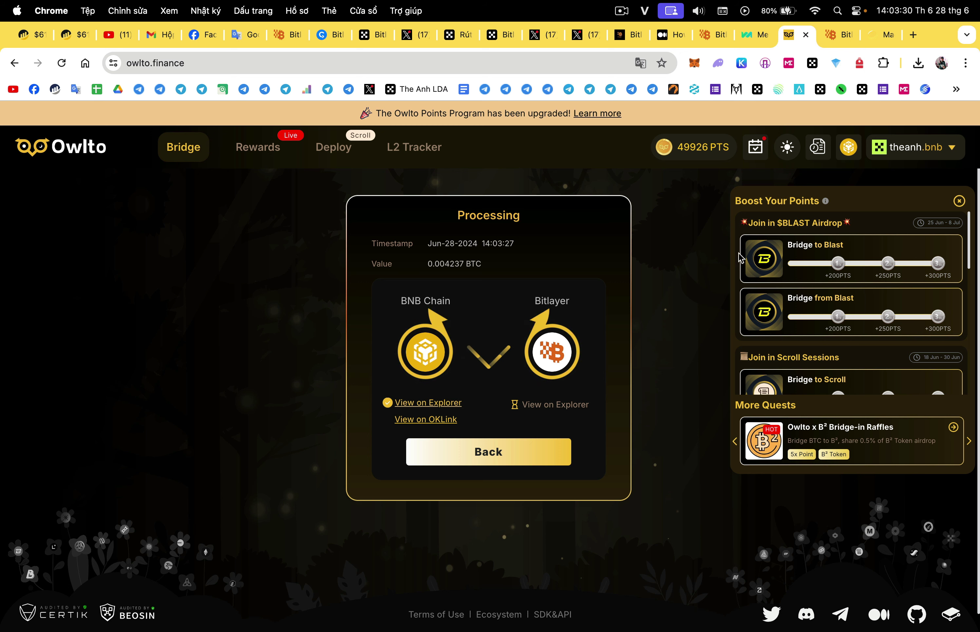
# - Glance at the Meson quote, return to Owlto, and check the Bitlayer BTC balance in OKX Wallet
pyautogui.click(752, 37)
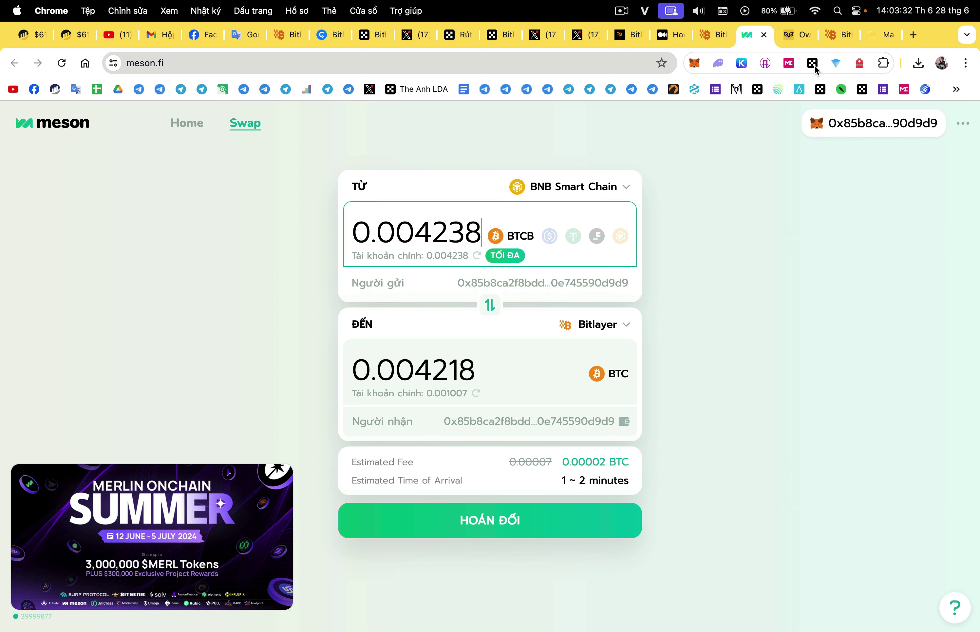
pyautogui.click(796, 37)
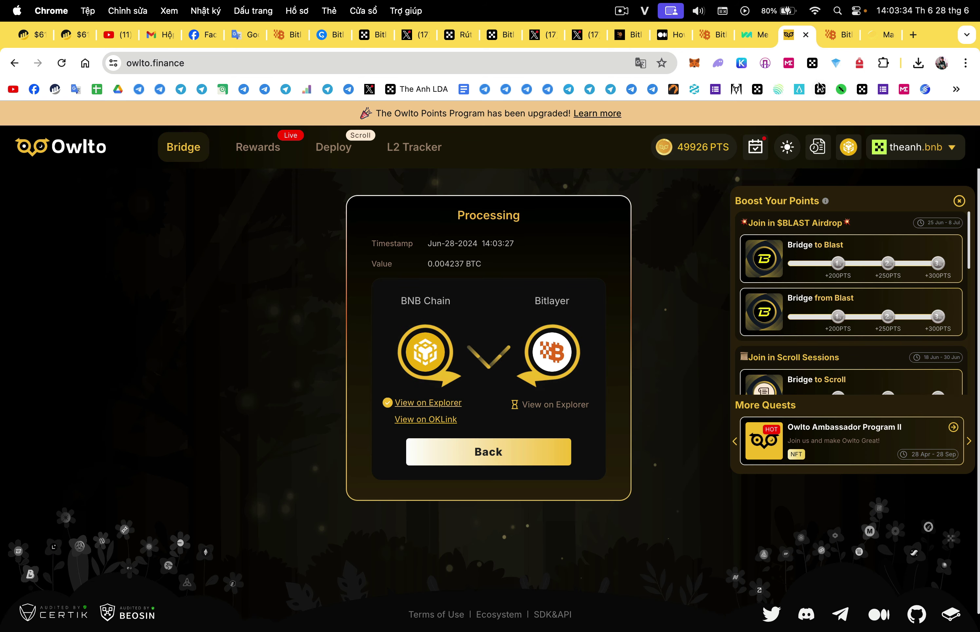
pyautogui.click(813, 63)
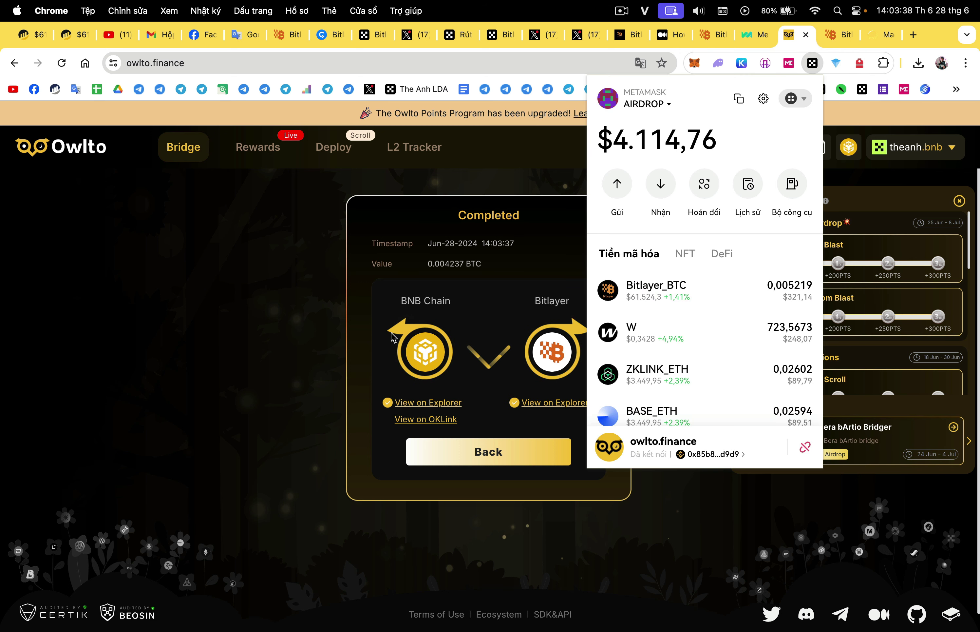
pyautogui.click(293, 337)
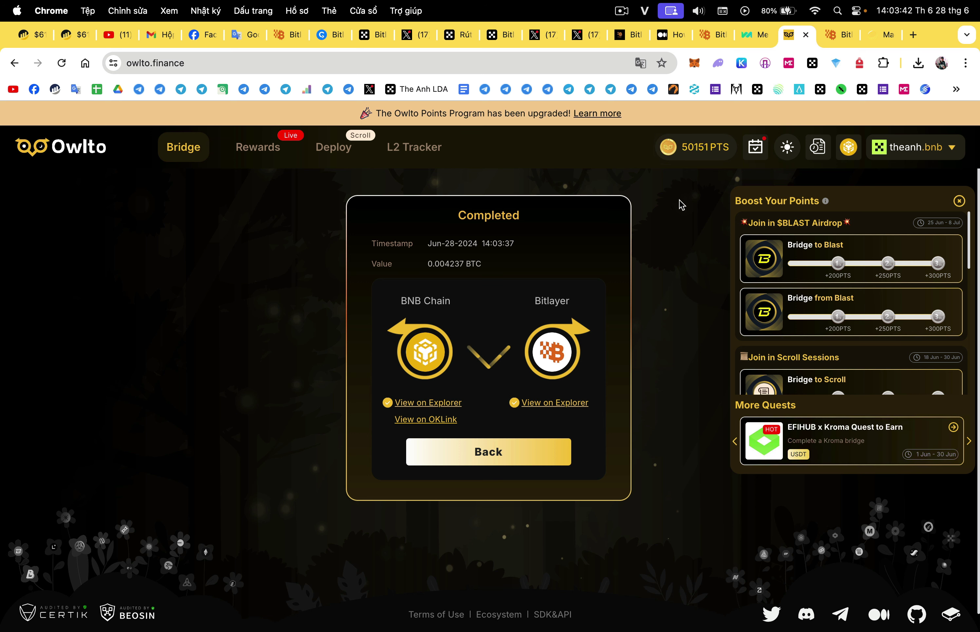
# - Switch to the OKX Cryptopedia Bitlayer event and examine its task list, from Get Bitlayer Gas through the social task, ending at Macaron
pyautogui.click(498, 35)
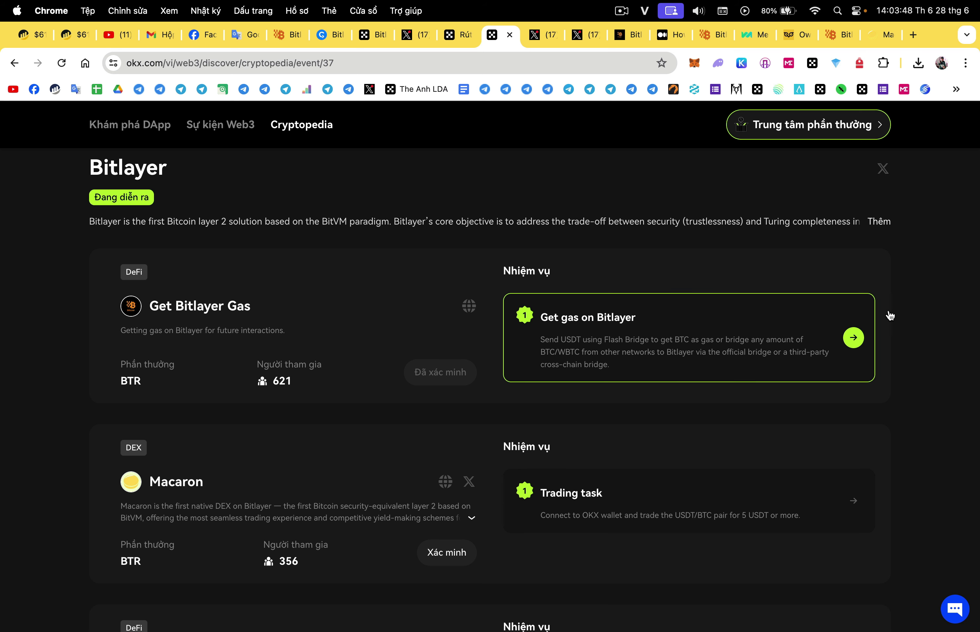
pyautogui.scroll(-5, 799, 209)
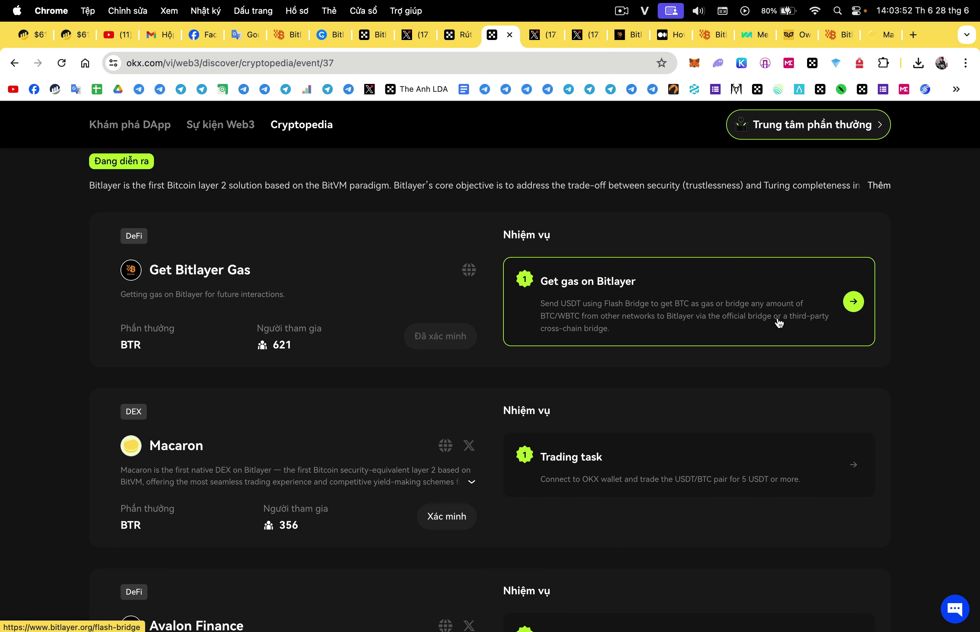
pyautogui.scroll(-5, 501, 396)
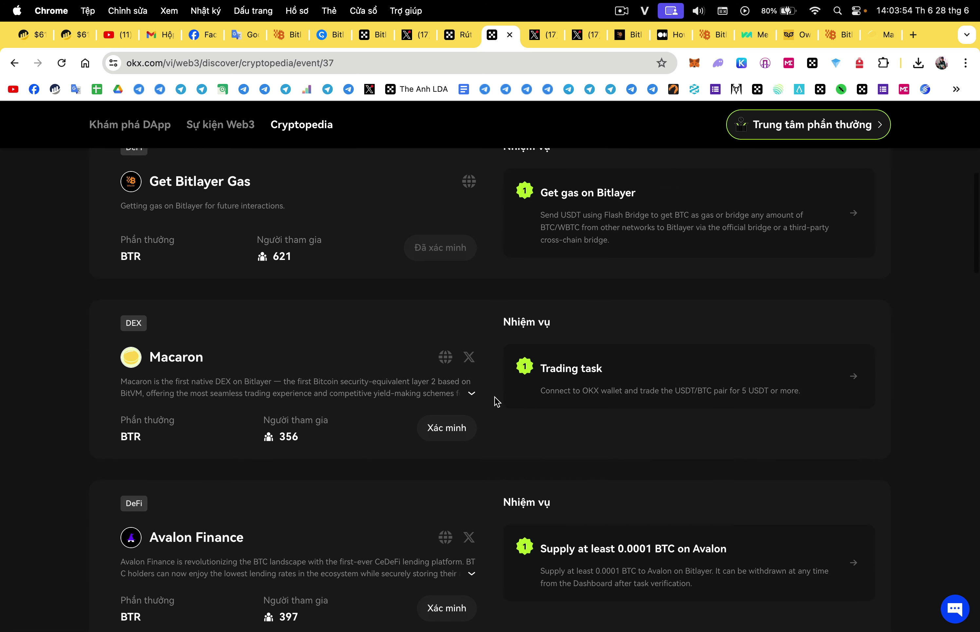
pyautogui.scroll(-15, 497, 401)
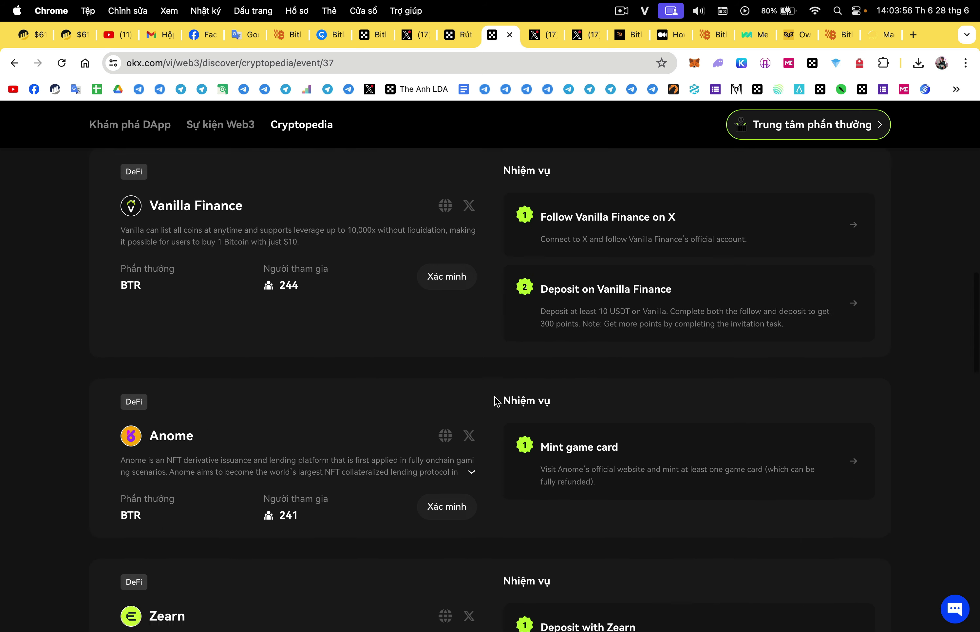
pyautogui.scroll(-10, 497, 401)
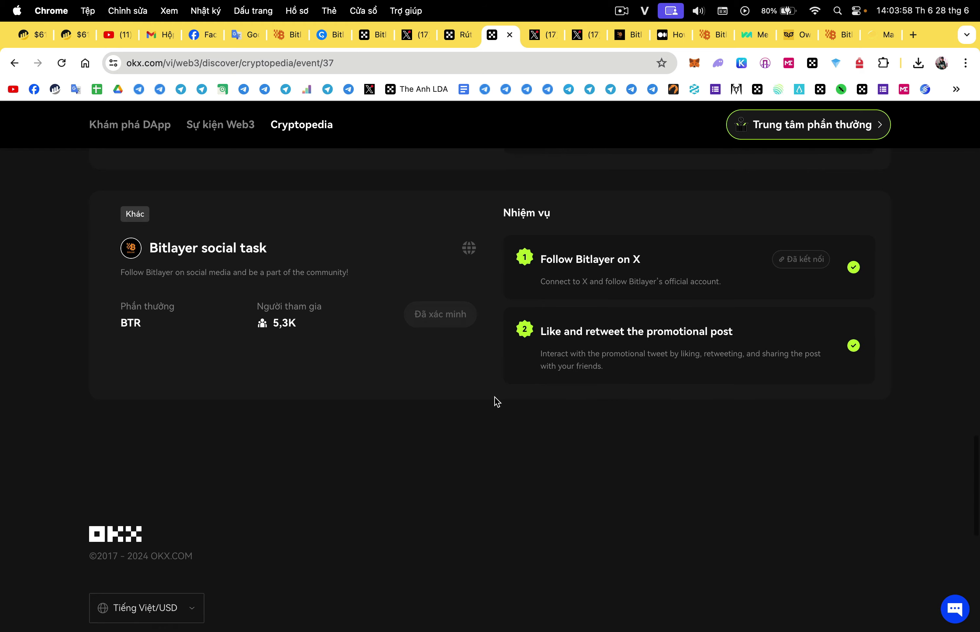
pyautogui.scroll(20, 497, 401)
pyautogui.scroll(-4, 494, 400)
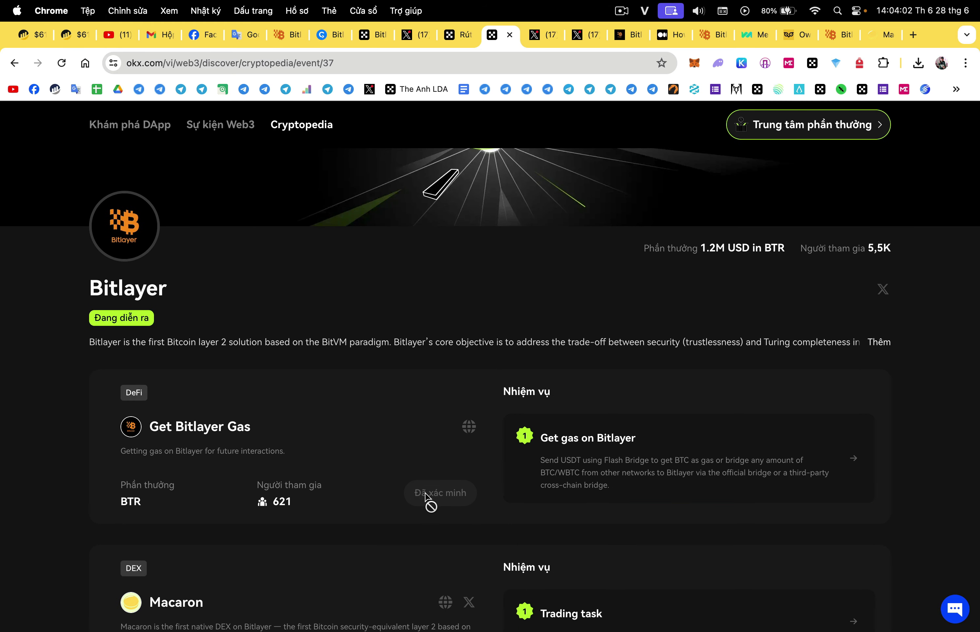
pyautogui.scroll(-4, 437, 502)
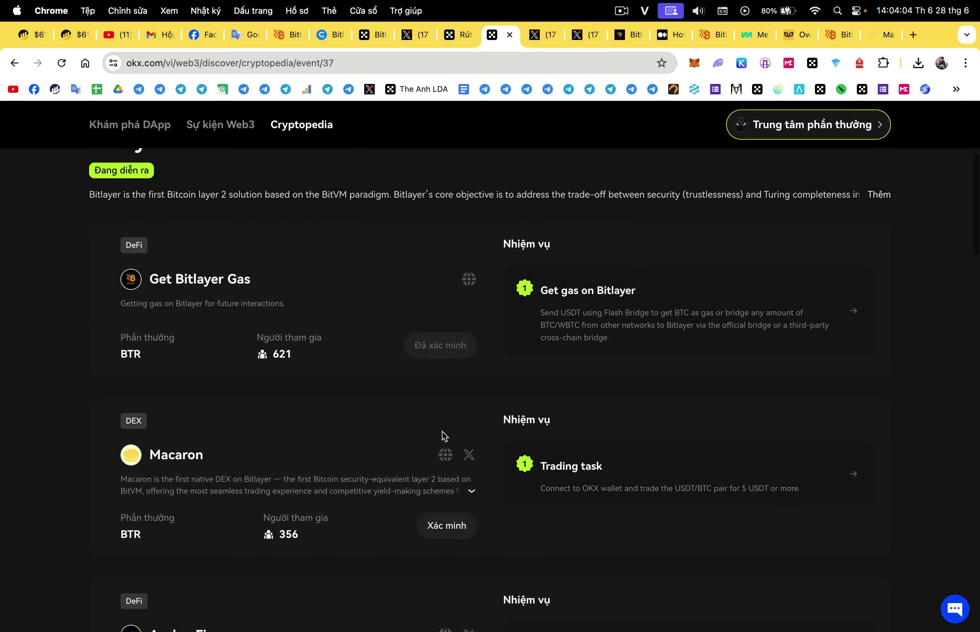
pyautogui.scroll(-3, 473, 359)
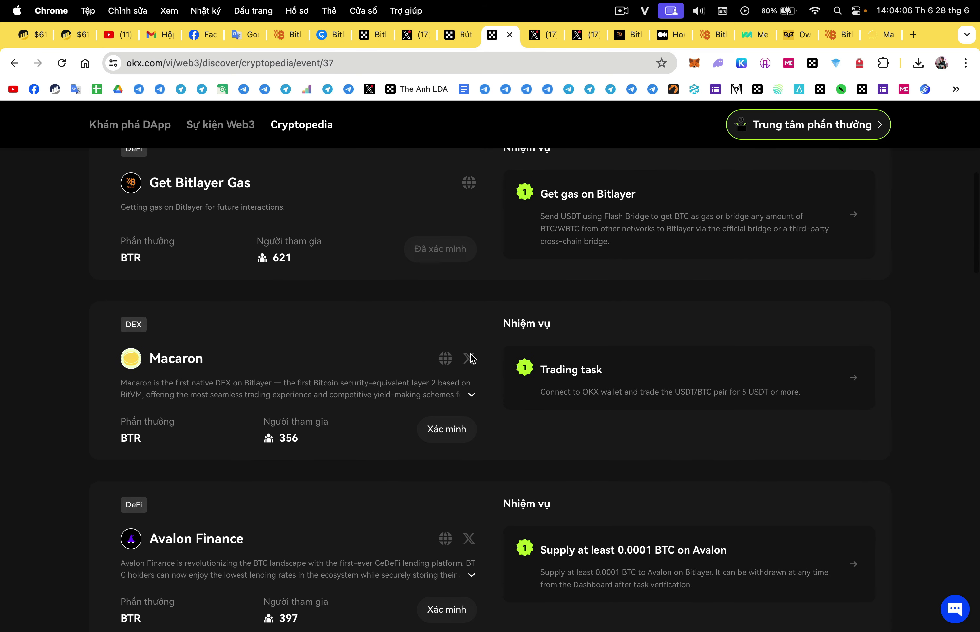
pyautogui.scroll(-1, 473, 358)
pyautogui.scroll(-7, 472, 358)
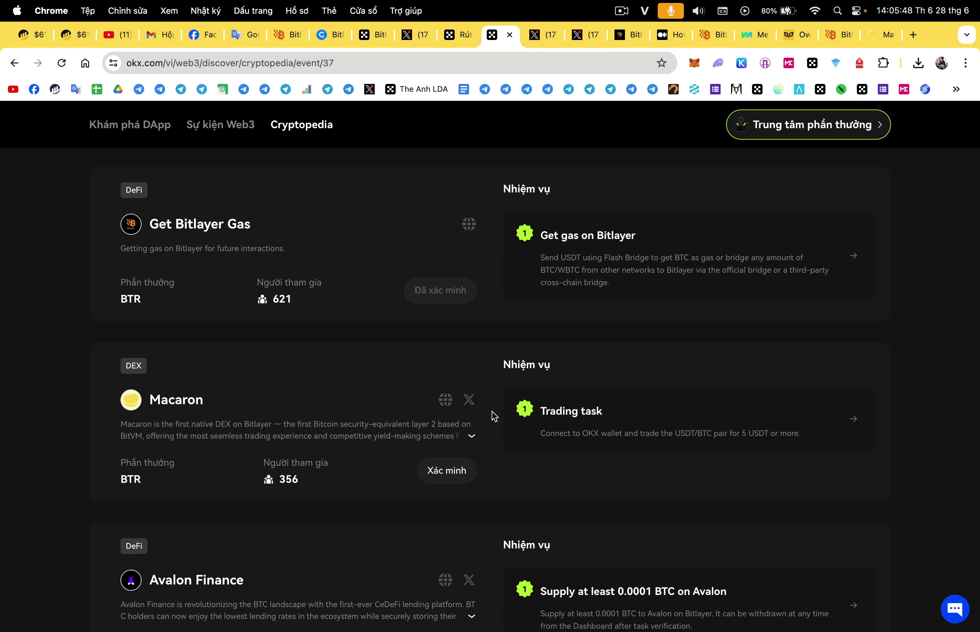
# - Expand Macaron's description and open its Trading task on the Macaron swap site
pyautogui.click(471, 436)
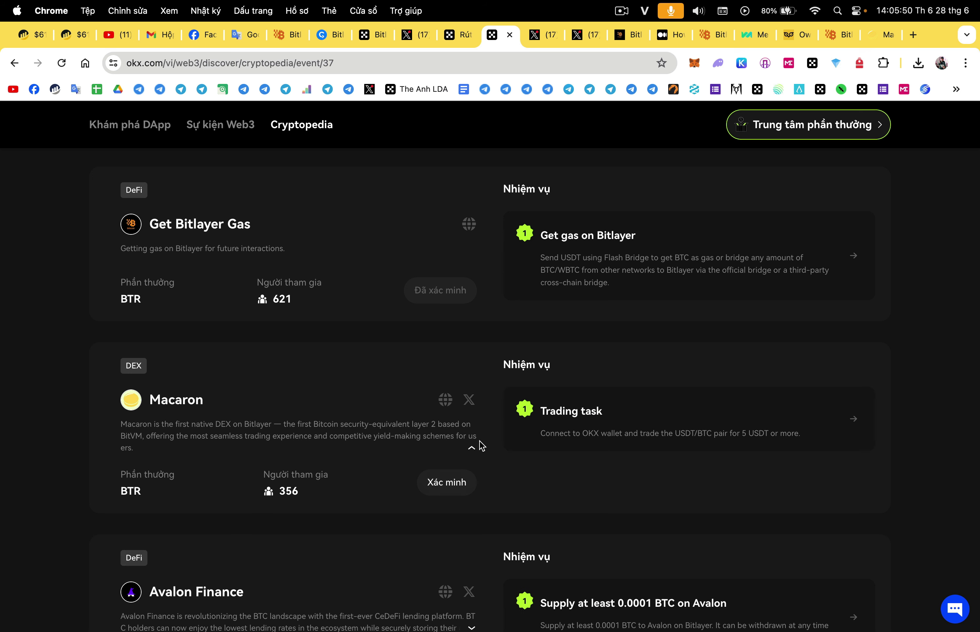
pyautogui.click(624, 415)
pyautogui.click(588, 517)
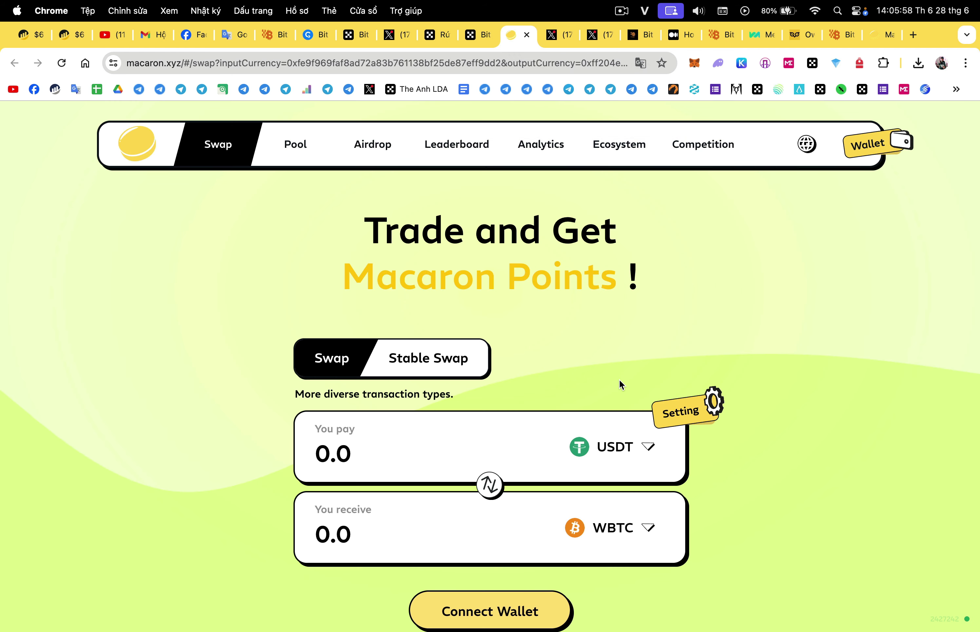
# - Reverse the default USDT–WBTC pair and pick BTC as the token to pay
pyautogui.click(488, 490)
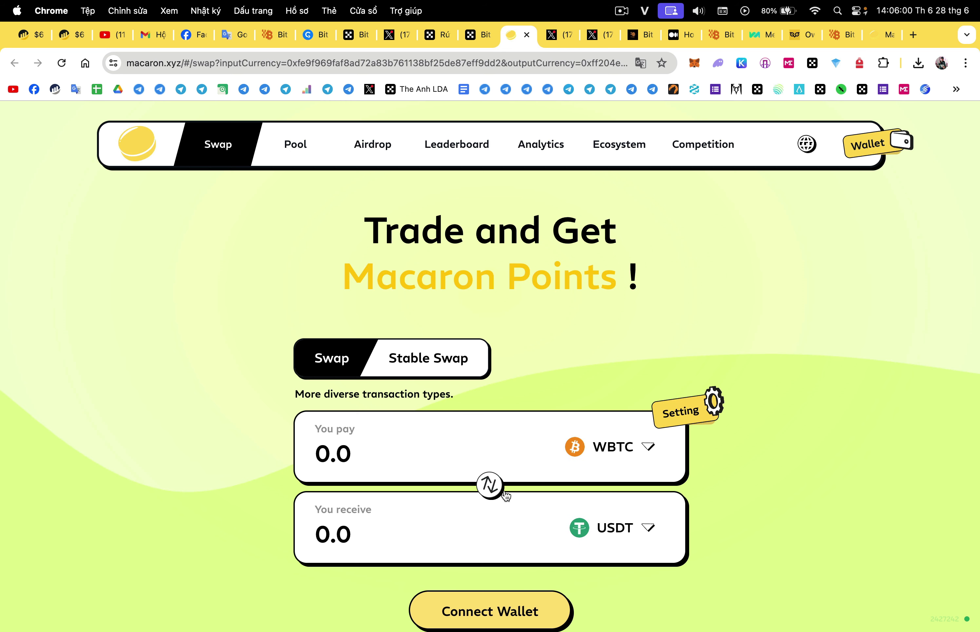
pyautogui.click(617, 450)
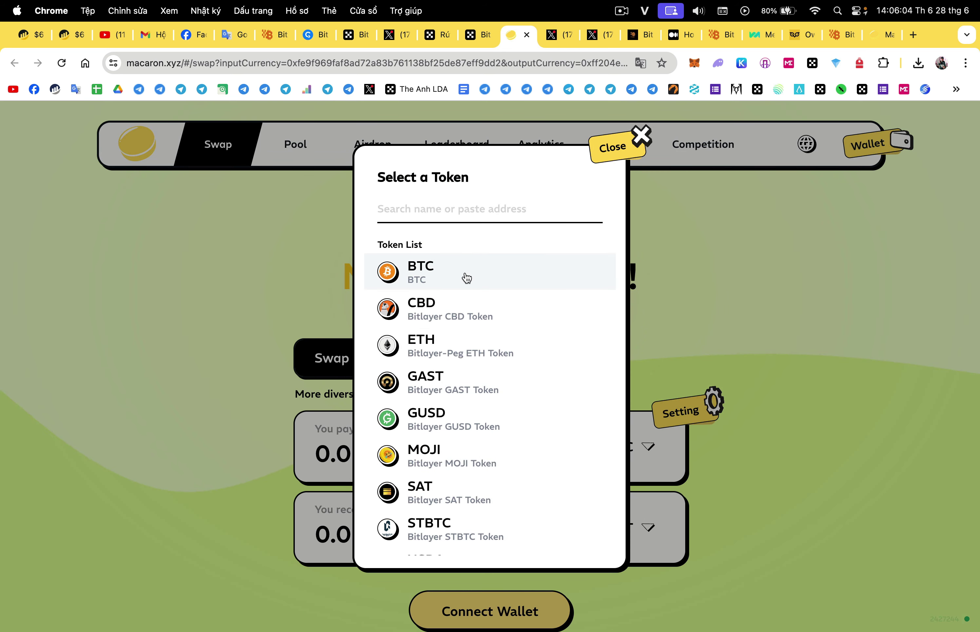
pyautogui.click(467, 277)
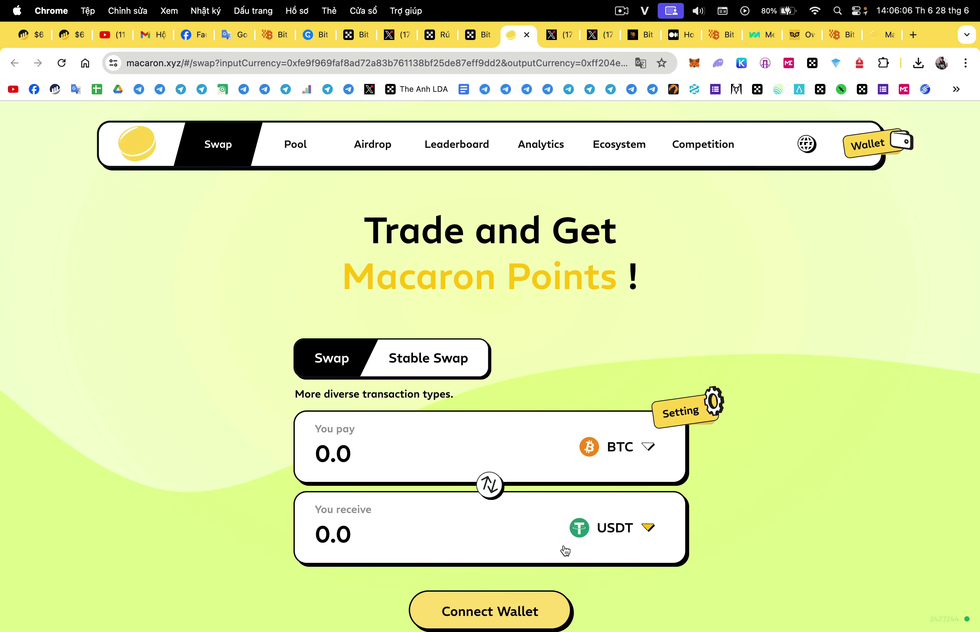
# - Connect OKX Wallet to Macaron and switch the network to Bitlayer Mainnet
pyautogui.click(525, 601)
pyautogui.click(424, 313)
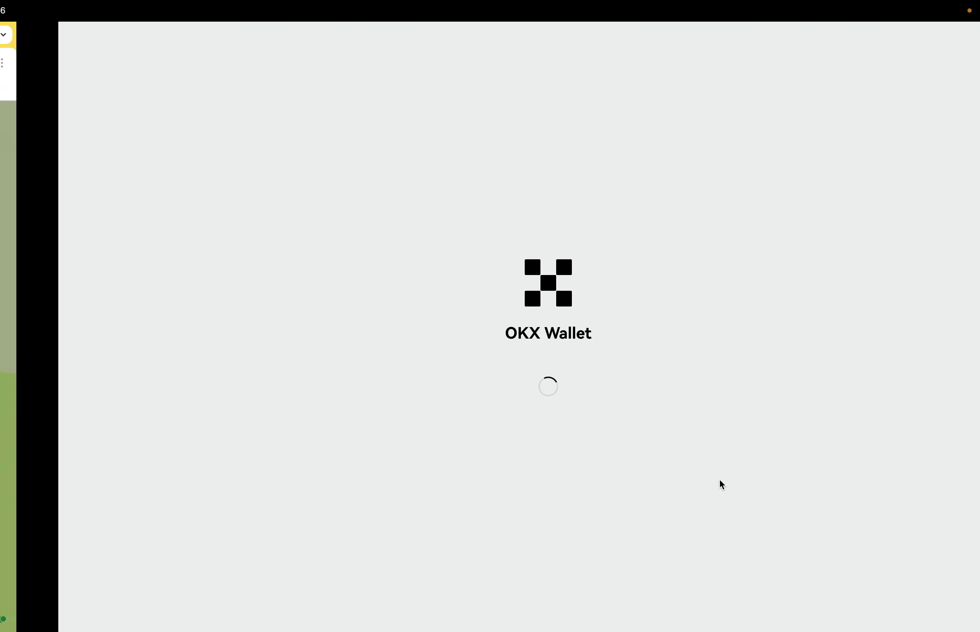
pyautogui.click(557, 499)
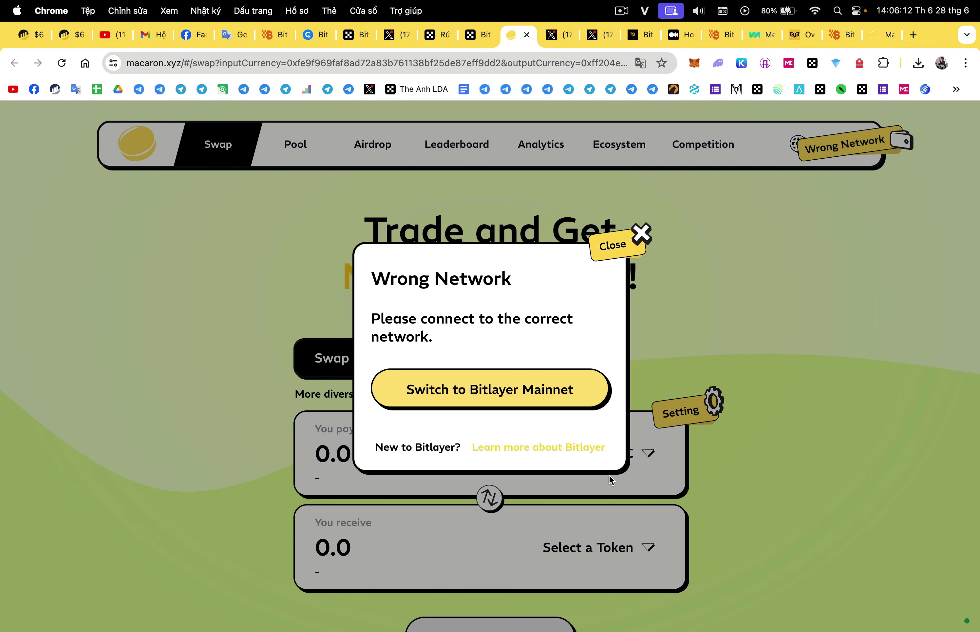
pyautogui.click(589, 397)
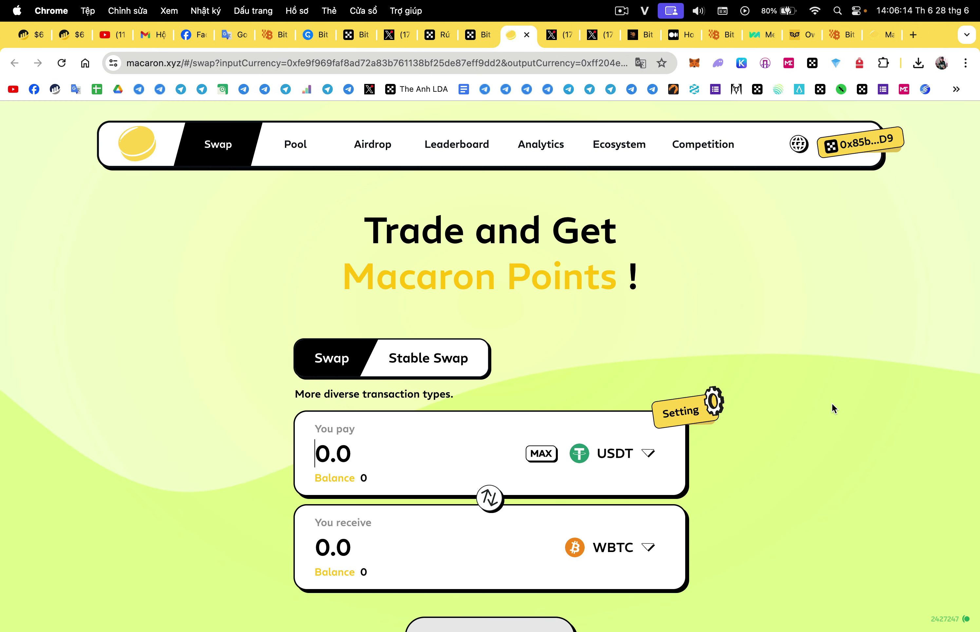
# - Set the connected wallet's swap to pay BTC and receive USDT
pyautogui.scroll(-3, 828, 406)
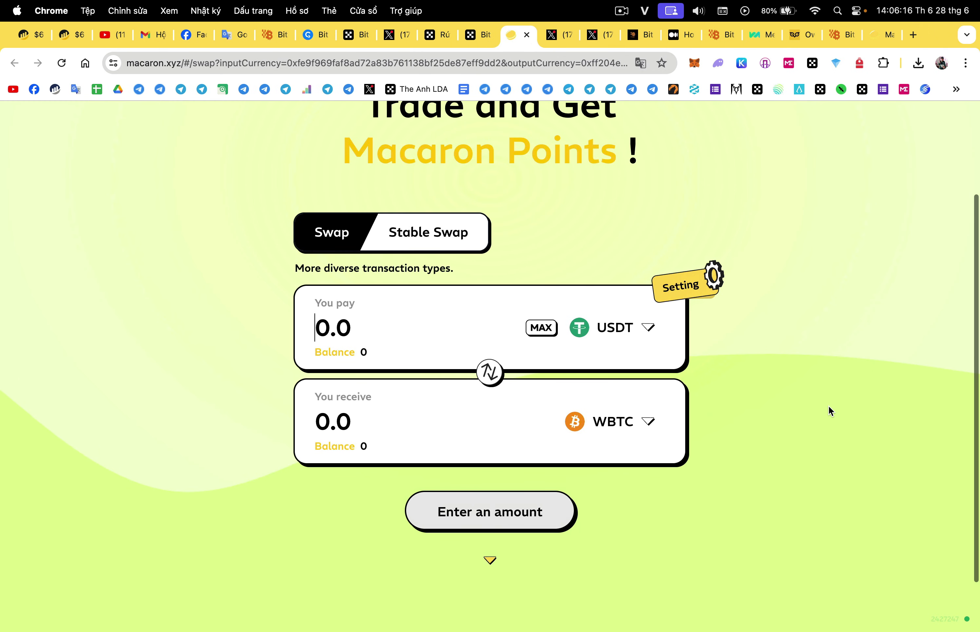
pyautogui.scroll(1, 782, 399)
pyautogui.click(489, 387)
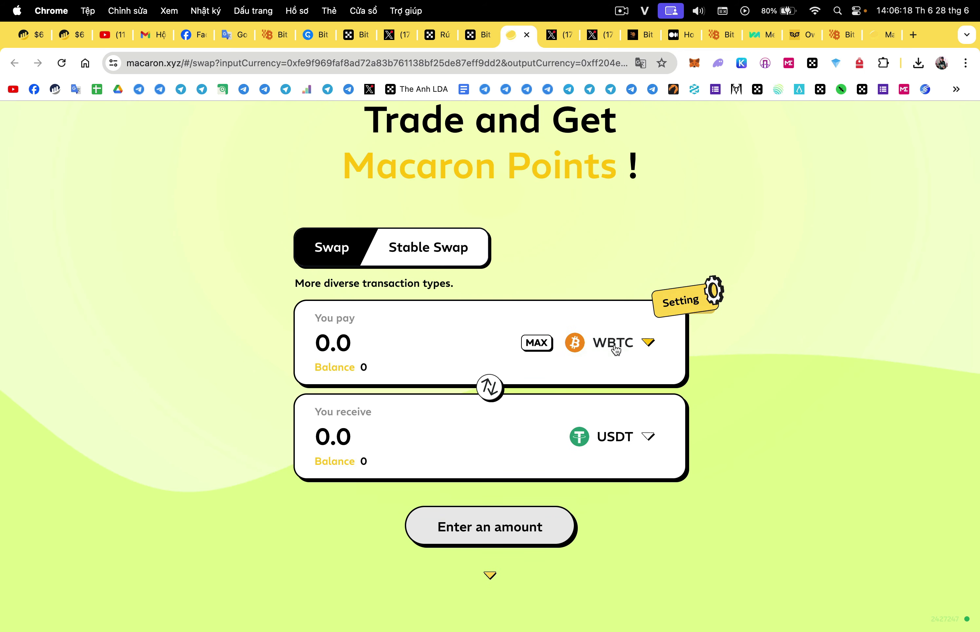
pyautogui.click(616, 349)
pyautogui.click(492, 279)
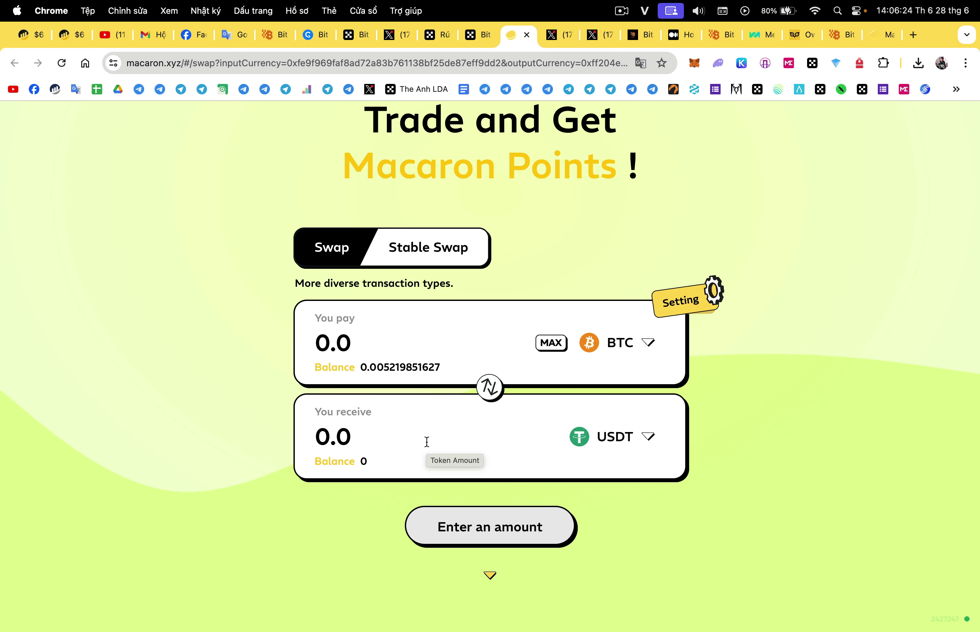
# - Swap BTC for 21 USDT on Macaron and approve the contract interaction in OKX Wallet
pyautogui.write('20')
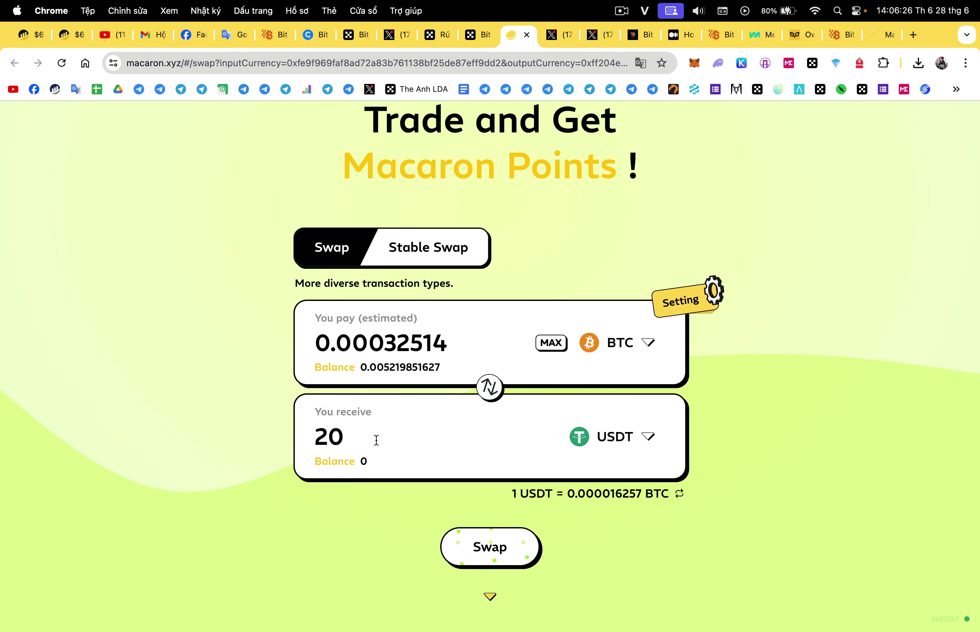
pyautogui.press('BackSpace')
pyautogui.write('1')
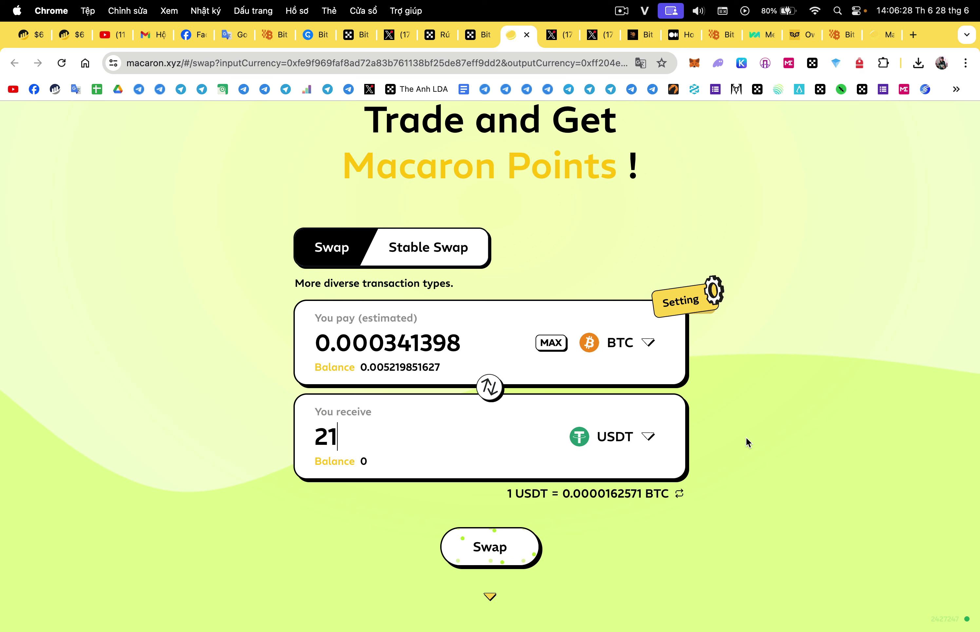
pyautogui.click(494, 554)
pyautogui.click(512, 477)
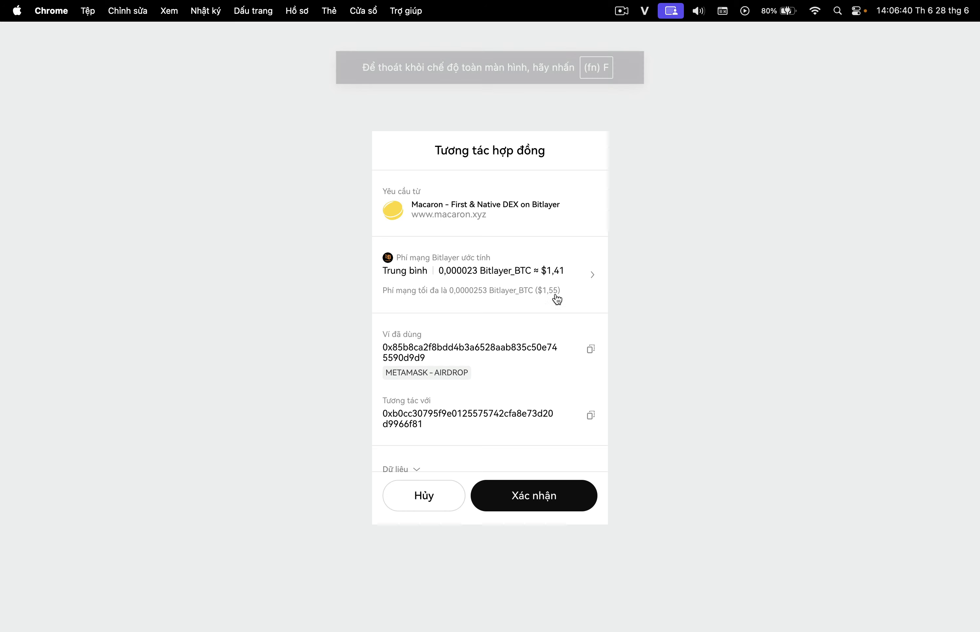
pyautogui.click(546, 499)
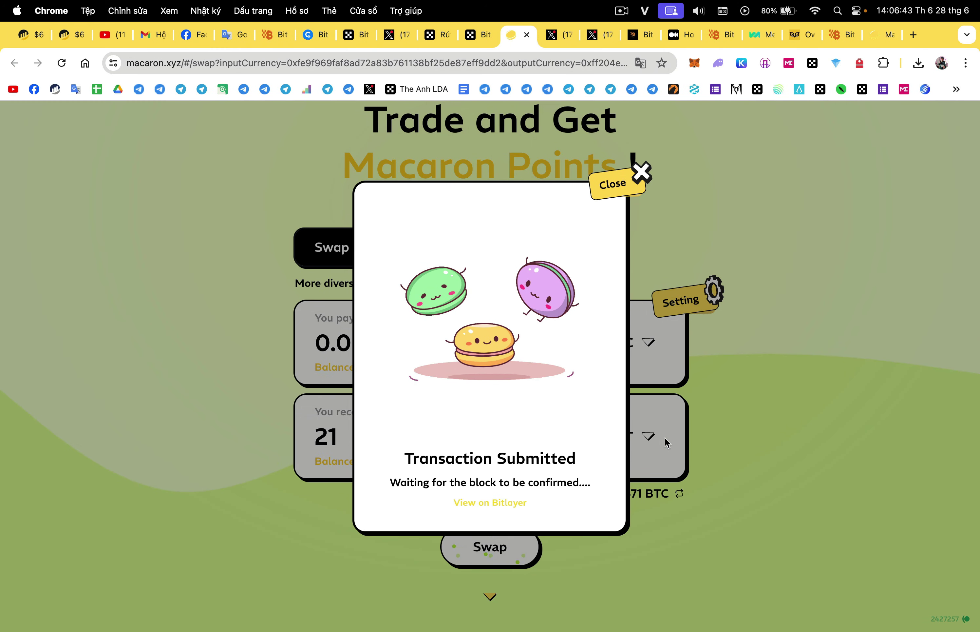
# - Open the submitted swap in the Bitlayer explorer and check the token balances in OKX Wallet
pyautogui.click(510, 503)
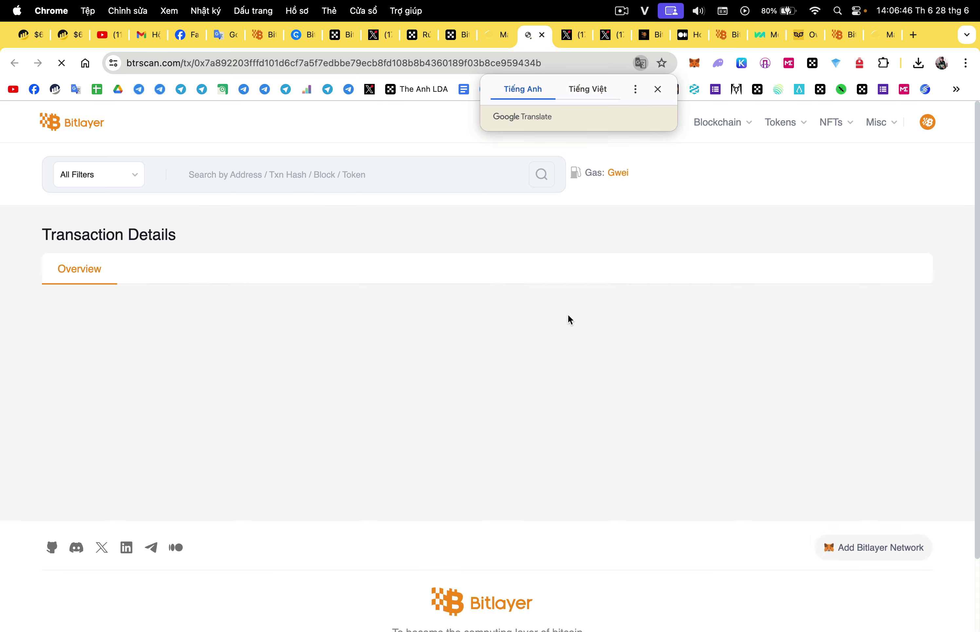
pyautogui.click(502, 44)
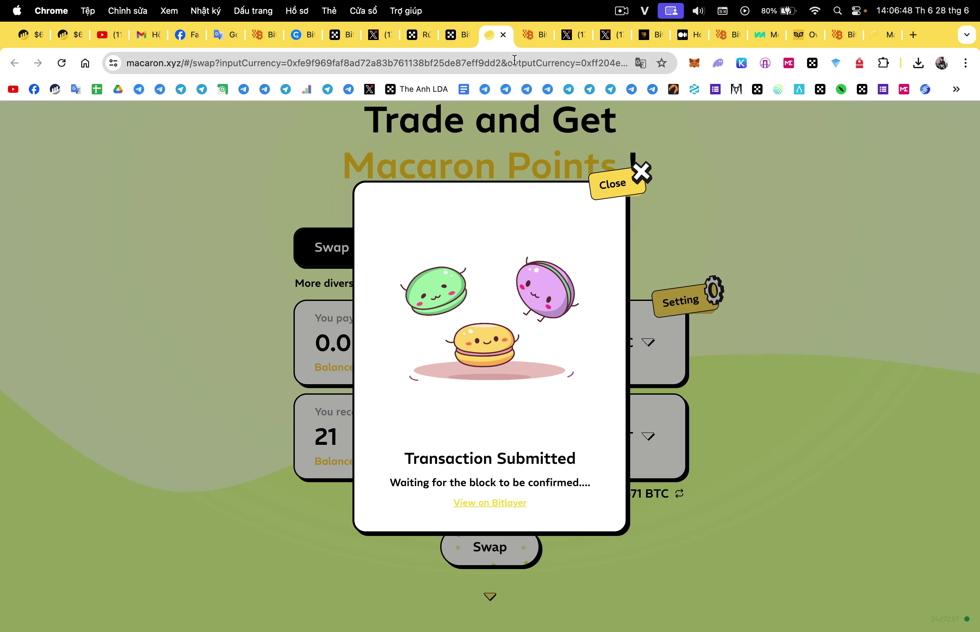
pyautogui.click(813, 63)
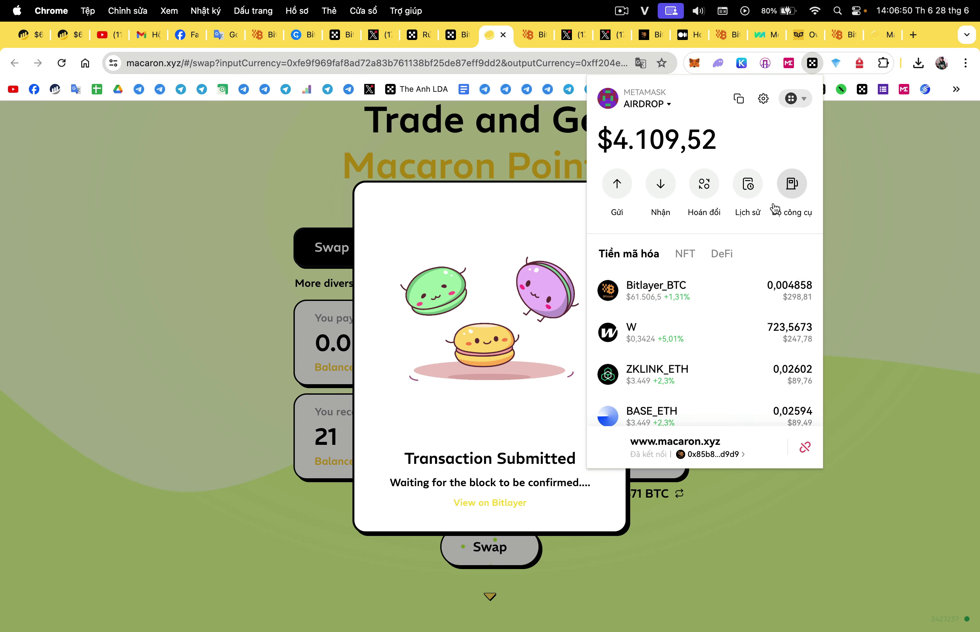
pyautogui.scroll(-3, 690, 303)
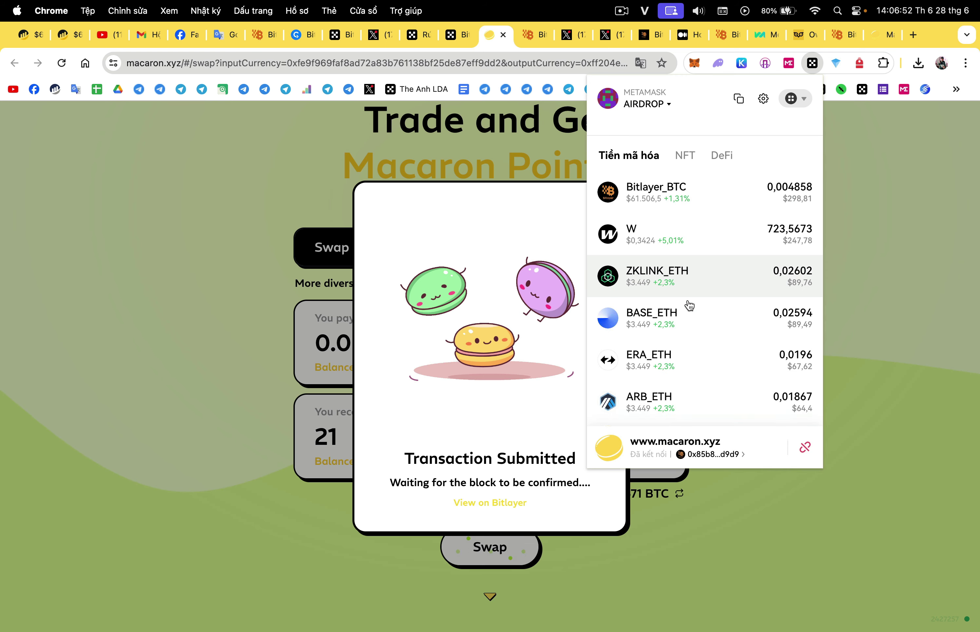
pyautogui.scroll(3, 689, 304)
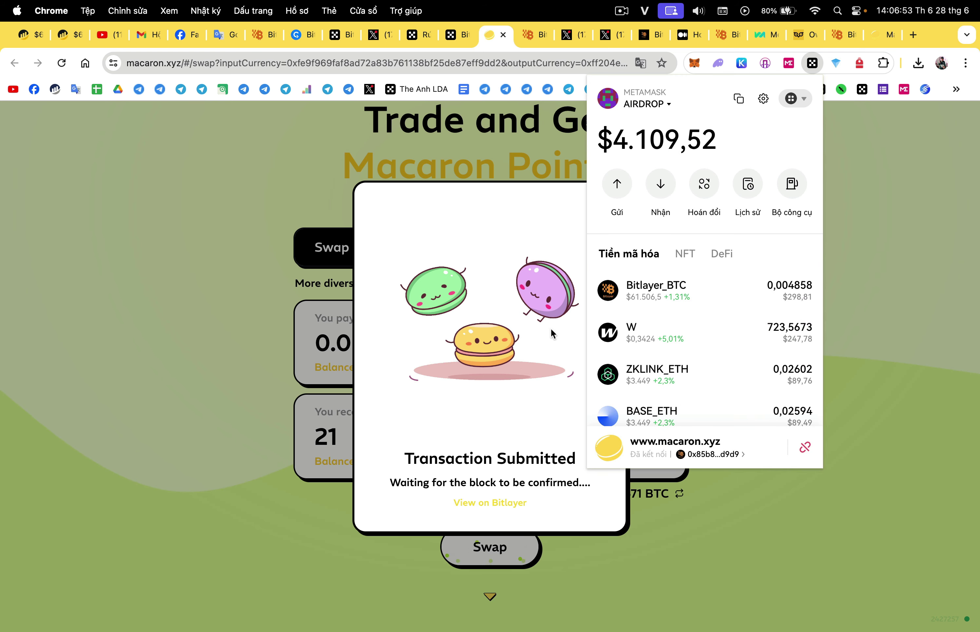
# - Examine the swap's transaction fee in the Bitlayer explorer and dismiss Macaron's transaction dialog
pyautogui.click(531, 35)
pyautogui.rightClick(641, 297)
pyautogui.click(652, 304)
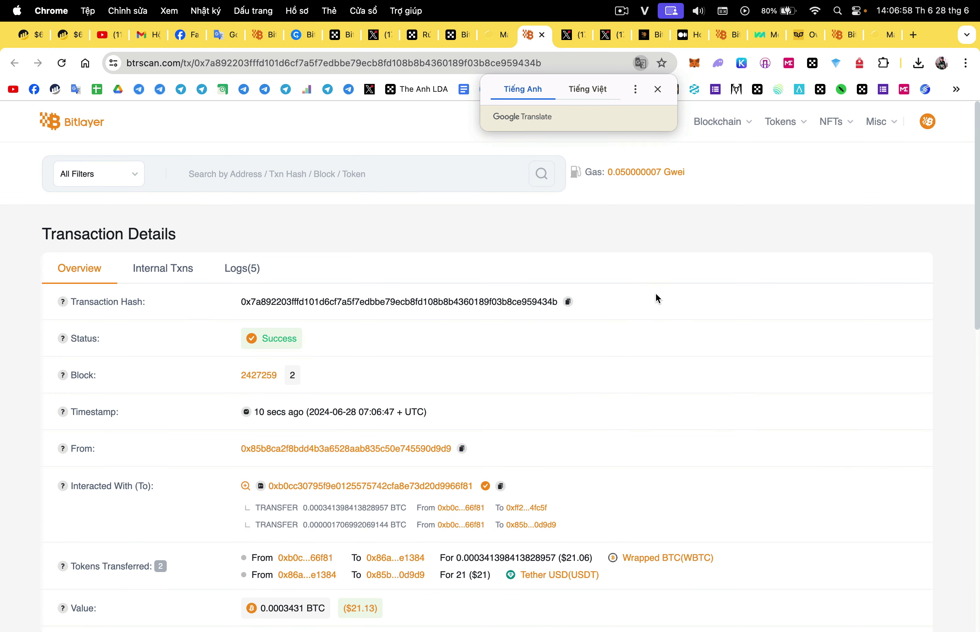
pyautogui.scroll(-5, 656, 292)
pyautogui.scroll(-2, 544, 382)
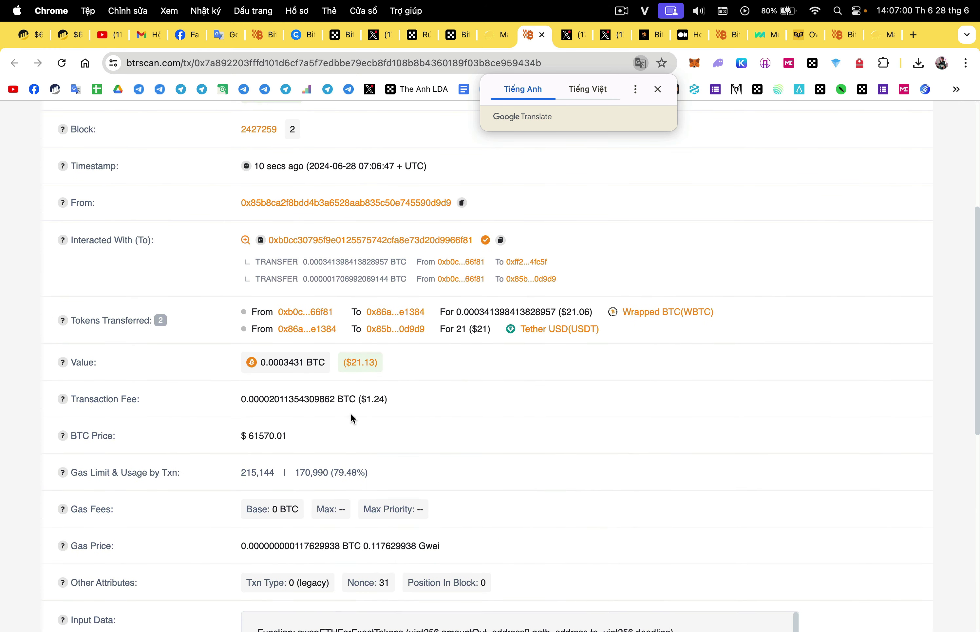
pyautogui.moveTo(235, 401); pyautogui.dragTo(396, 404)
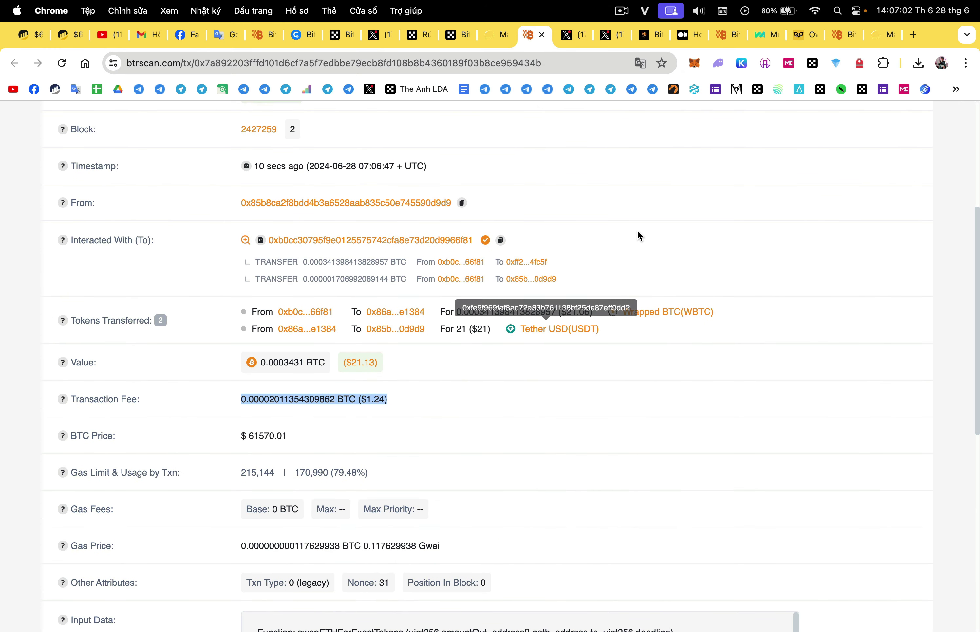
pyautogui.click(496, 36)
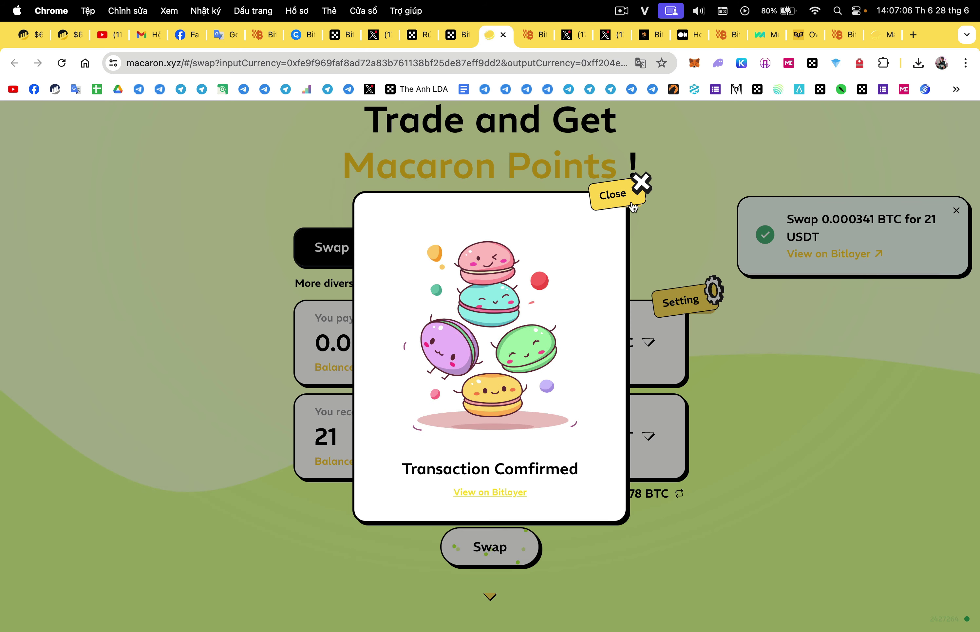
pyautogui.click(633, 206)
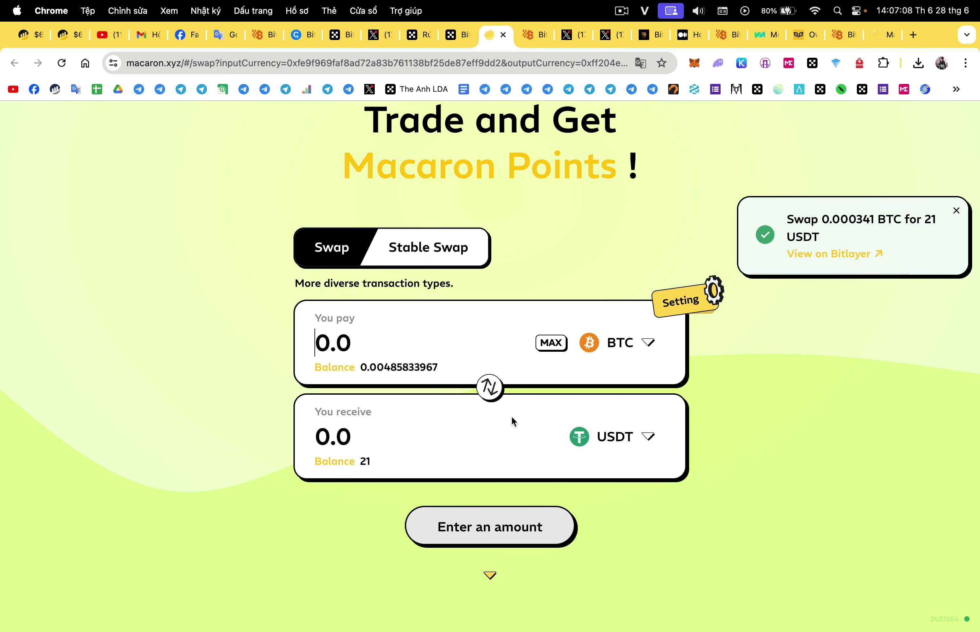
# - Set up a reverse swap on Macaron paying 6 USDT for WBTC and compare it with the Trading task's requirement
pyautogui.click(490, 396)
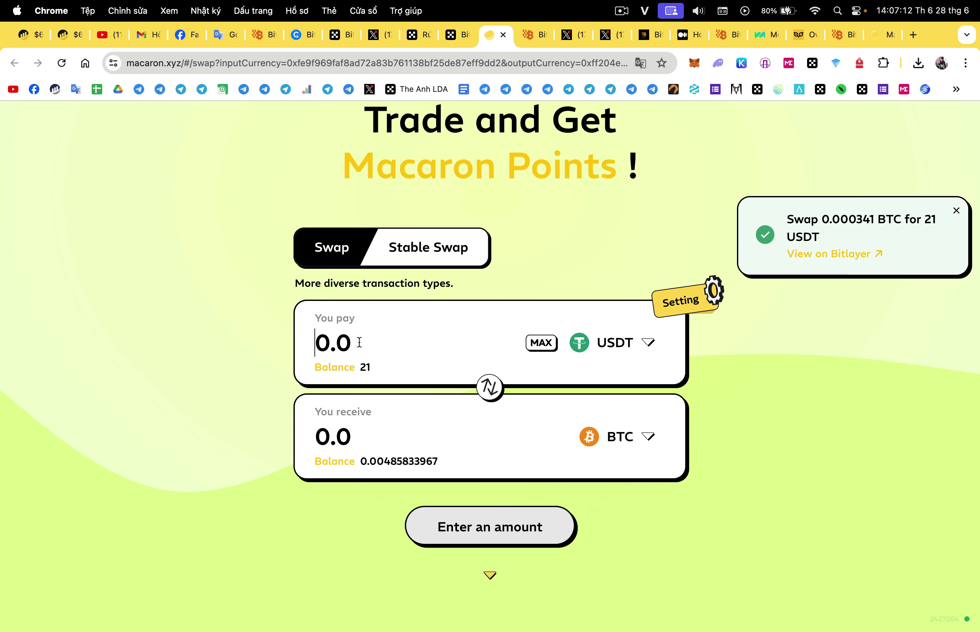
pyautogui.write('6')
pyautogui.click(648, 436)
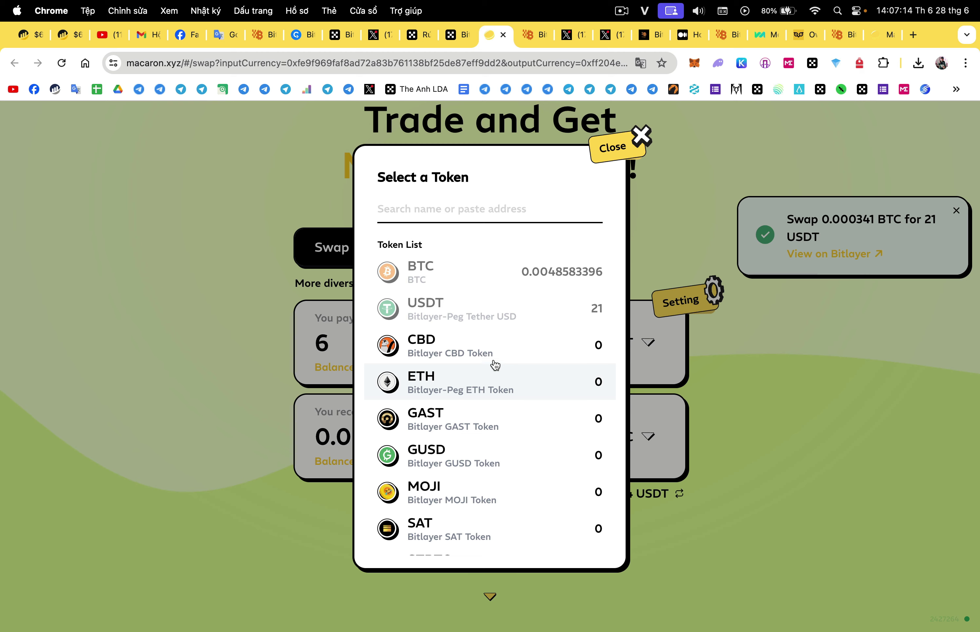
pyautogui.scroll(-3, 495, 461)
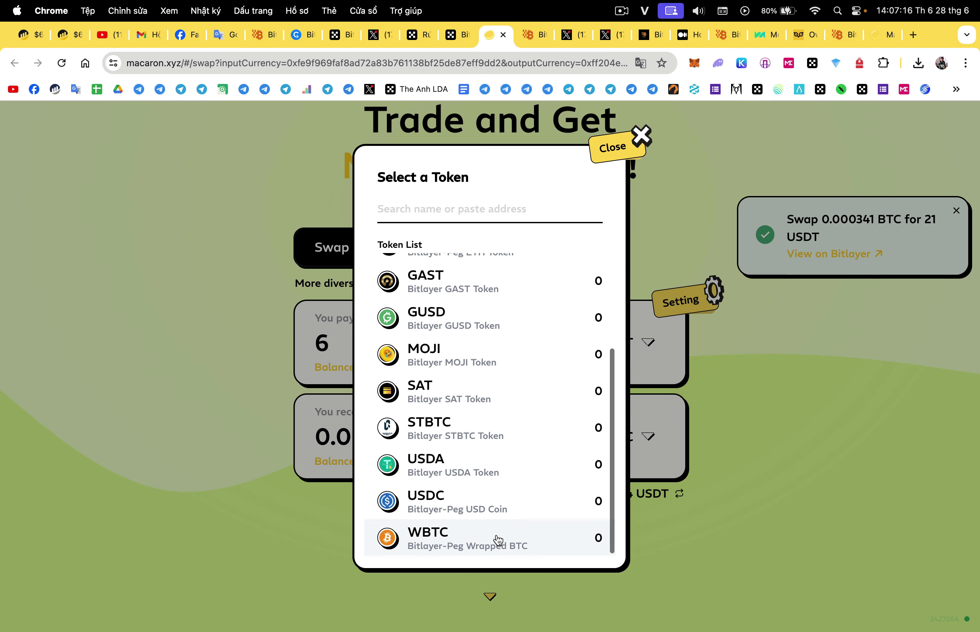
pyautogui.click(499, 539)
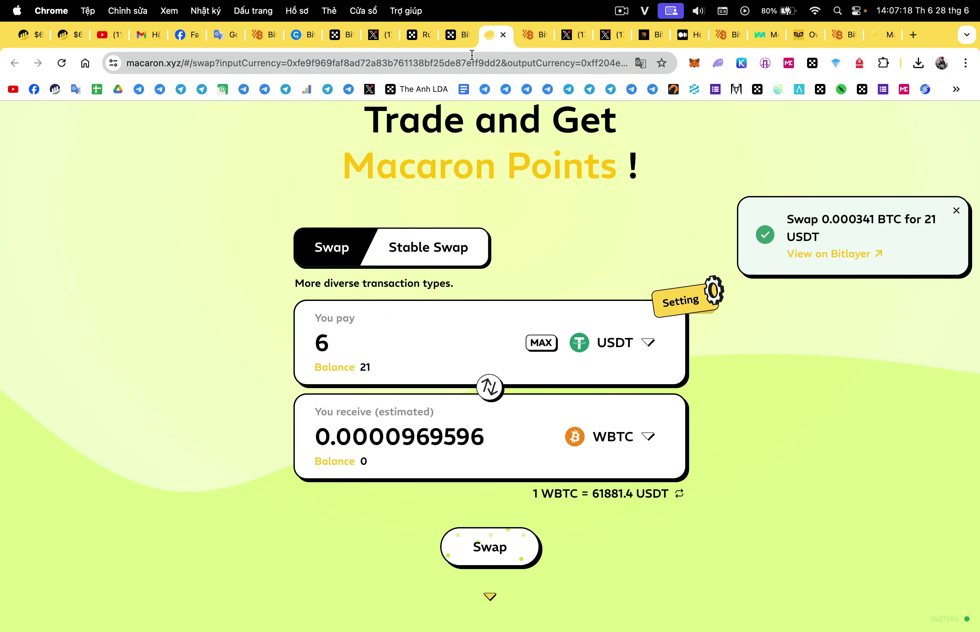
pyautogui.click(458, 37)
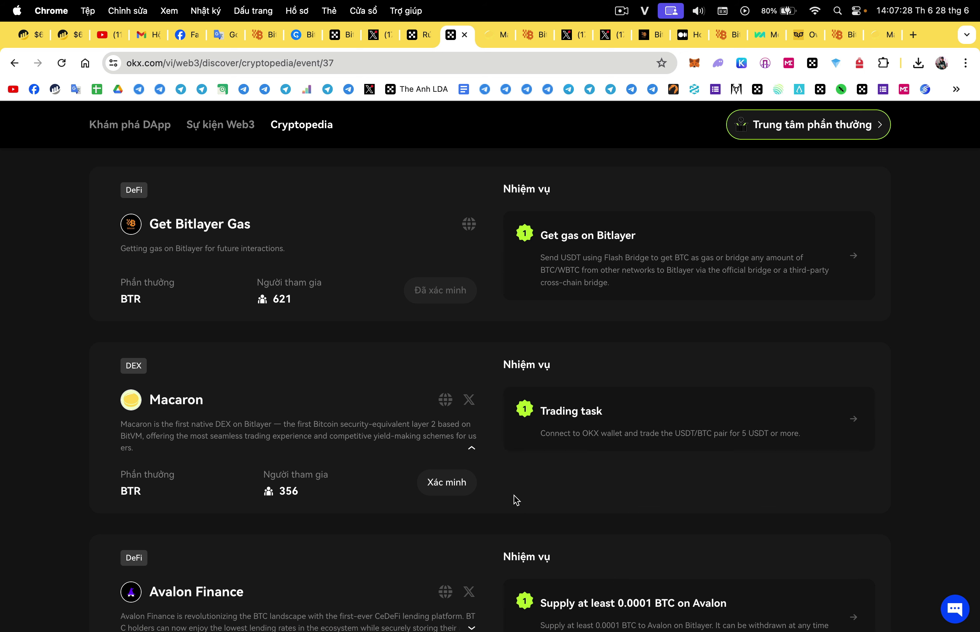
pyautogui.click(497, 36)
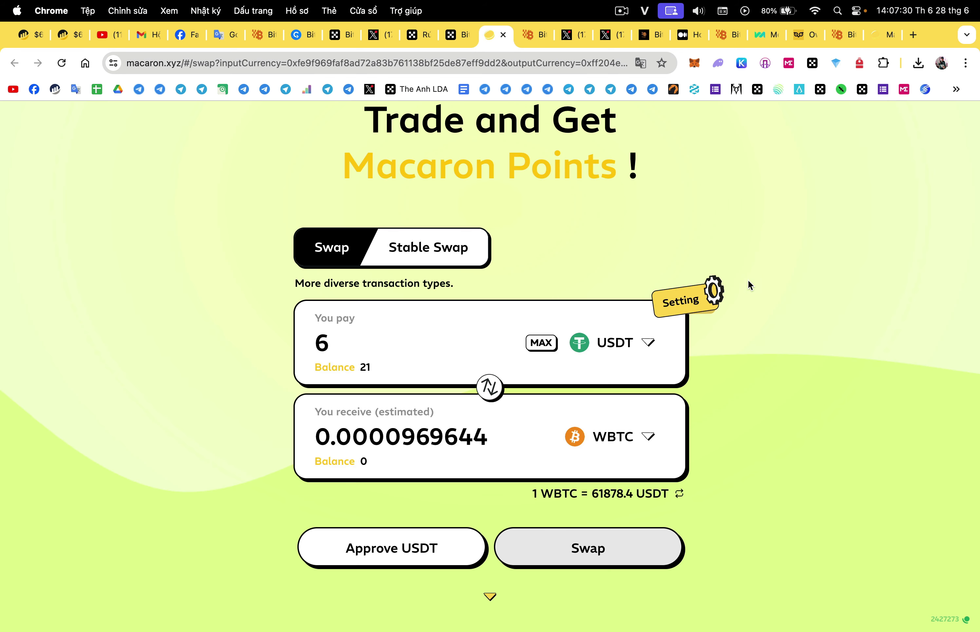
# - Verify Macaron's Trading task on OKX Cryptopedia with a wallet signature and the icon-order captcha
pyautogui.click(458, 36)
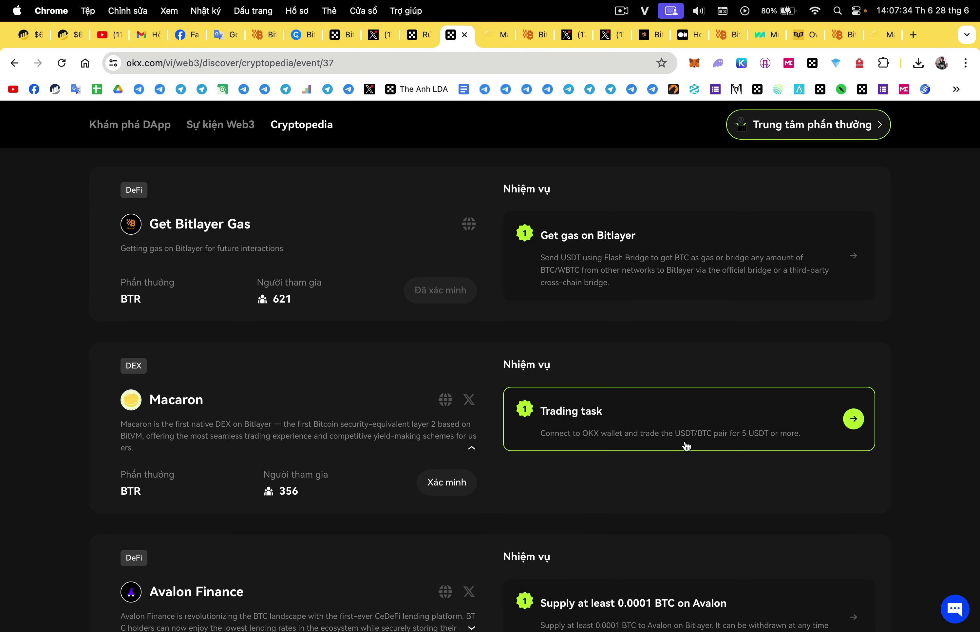
pyautogui.click(457, 490)
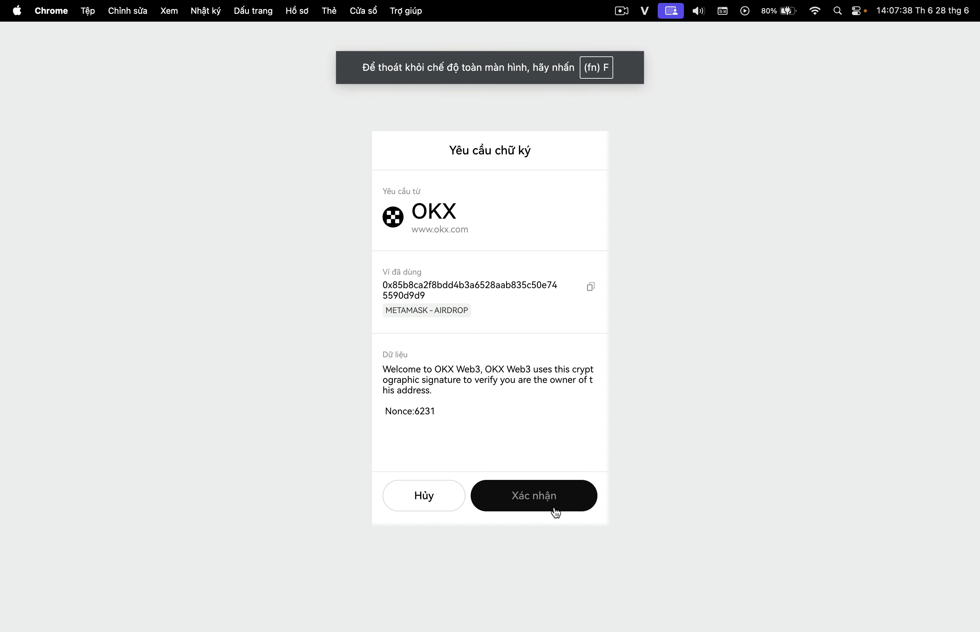
pyautogui.click(555, 510)
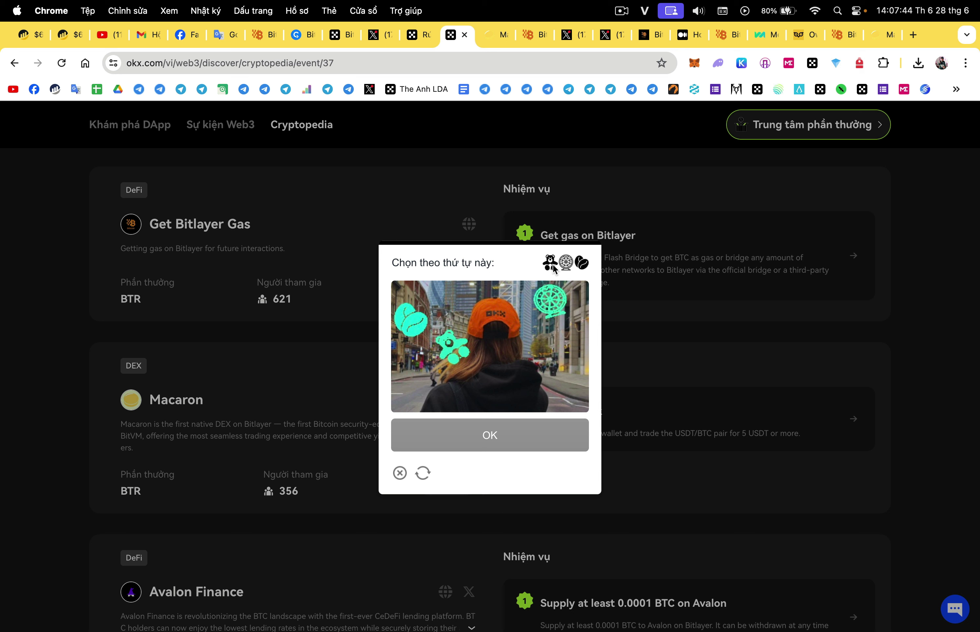
pyautogui.click(452, 348)
pyautogui.click(558, 303)
pyautogui.click(412, 320)
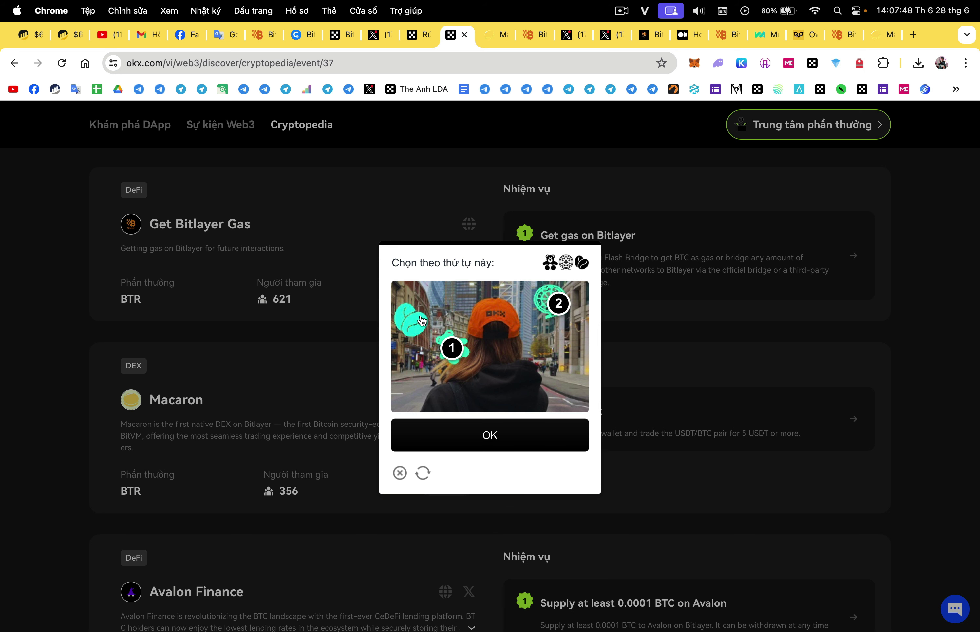
pyautogui.click(498, 442)
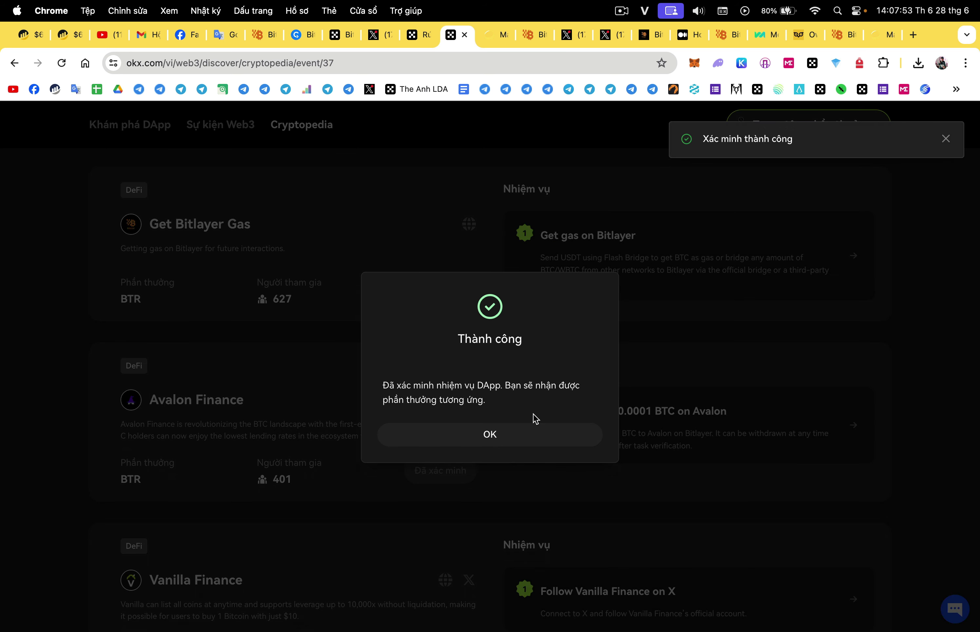
pyautogui.click(538, 431)
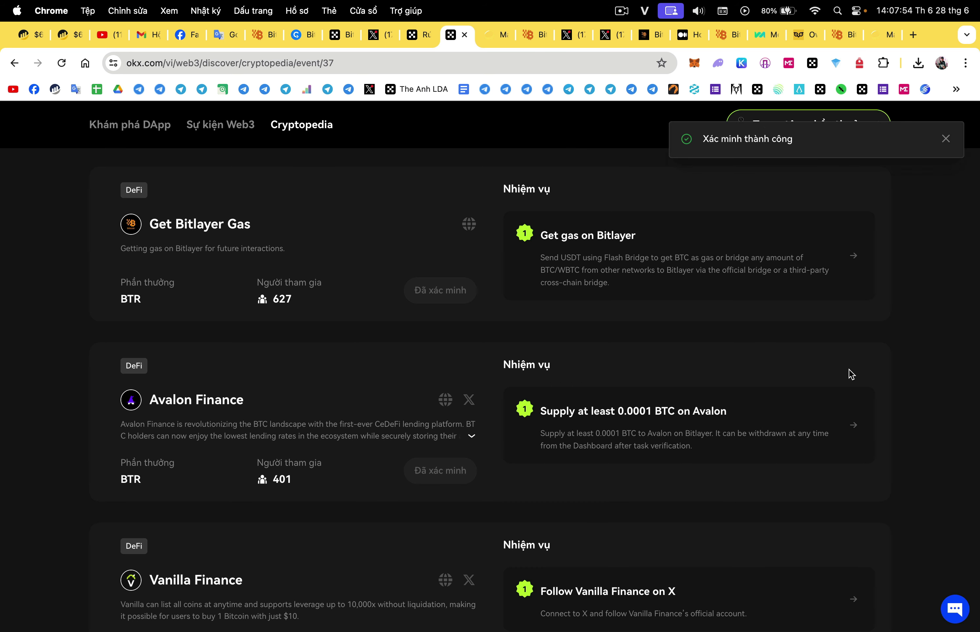
# - Open Avalon Finance's task to supply at least 0.0001 BTC and accept the third-party site notice
pyautogui.scroll(-2, 881, 389)
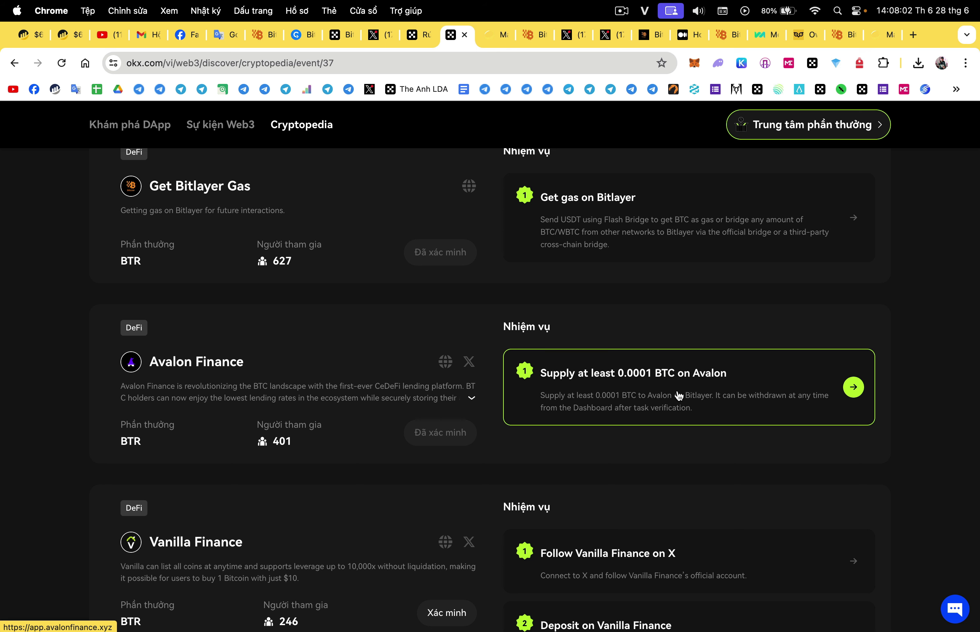
pyautogui.scroll(-6, 481, 434)
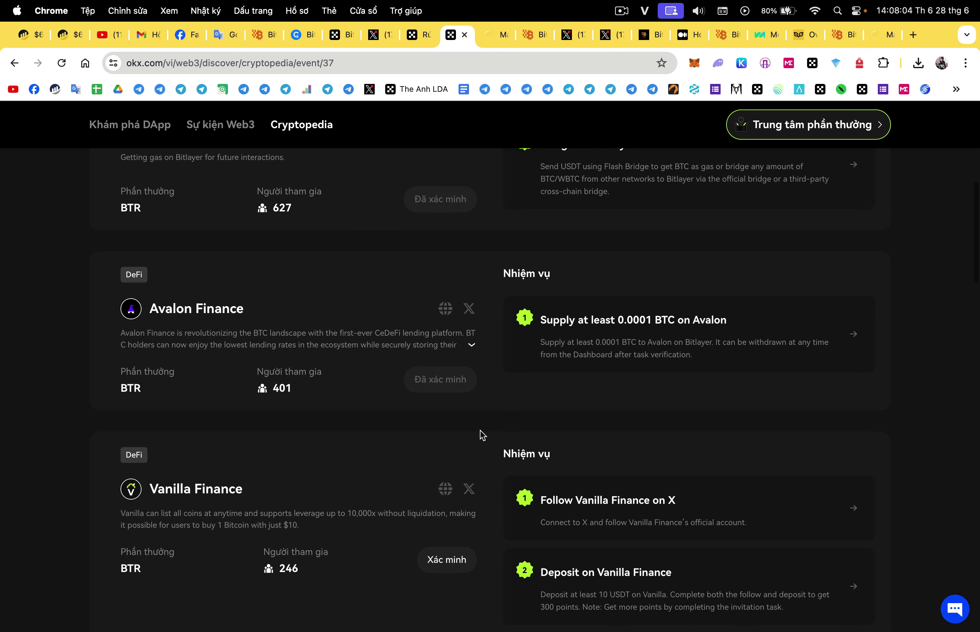
pyautogui.scroll(4, 481, 434)
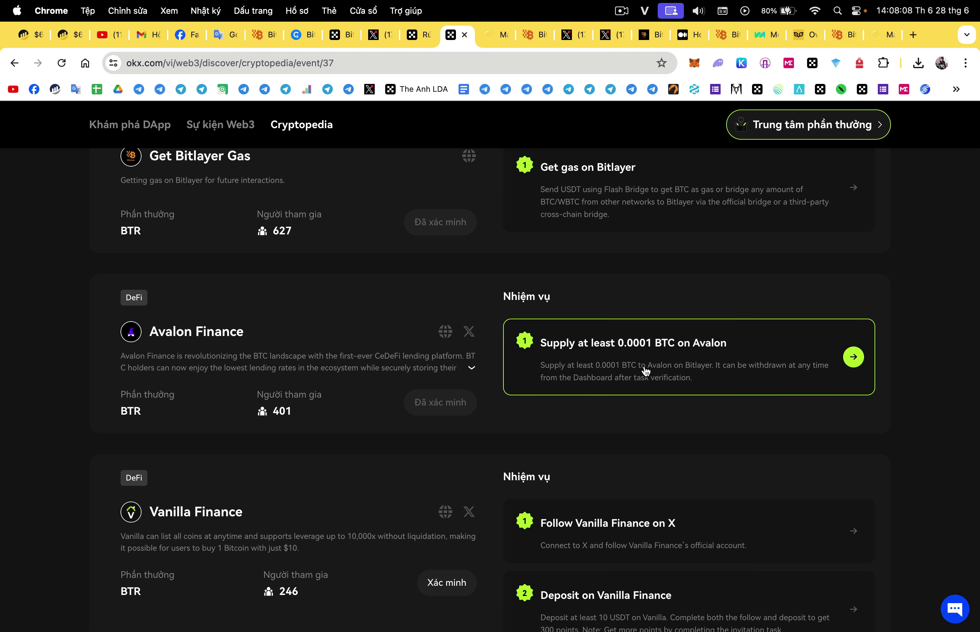
pyautogui.click(724, 357)
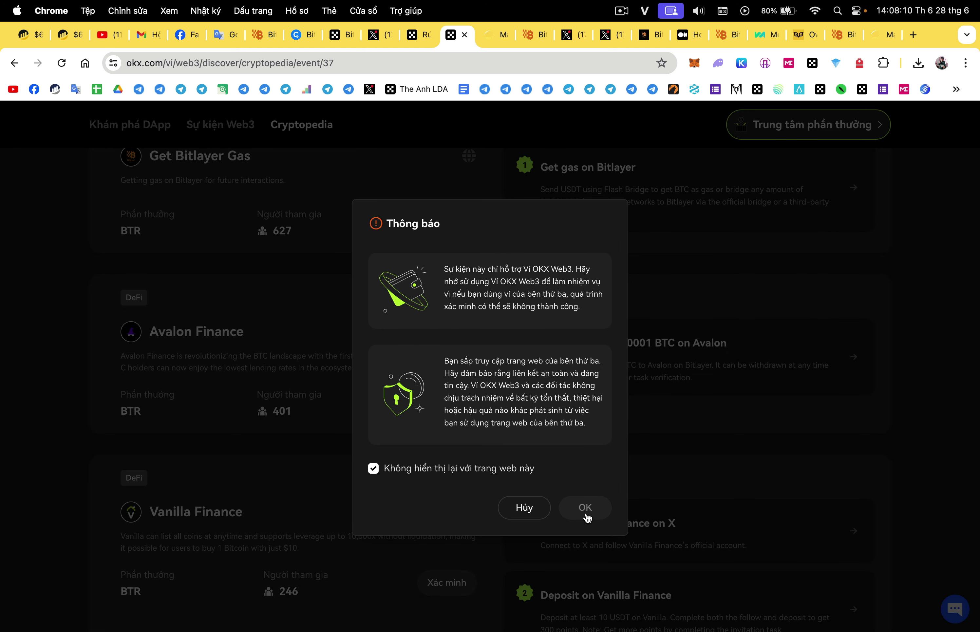
pyautogui.click(593, 508)
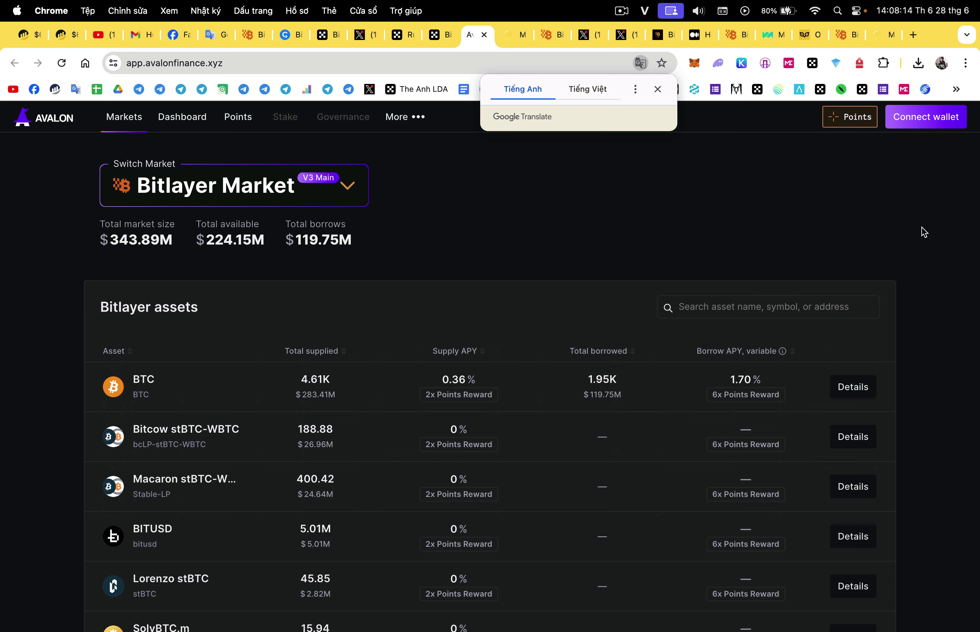
# - Connect OKX Wallet to Avalon Finance and open the BTC asset's details in the Bitlayer Market
pyautogui.click(947, 117)
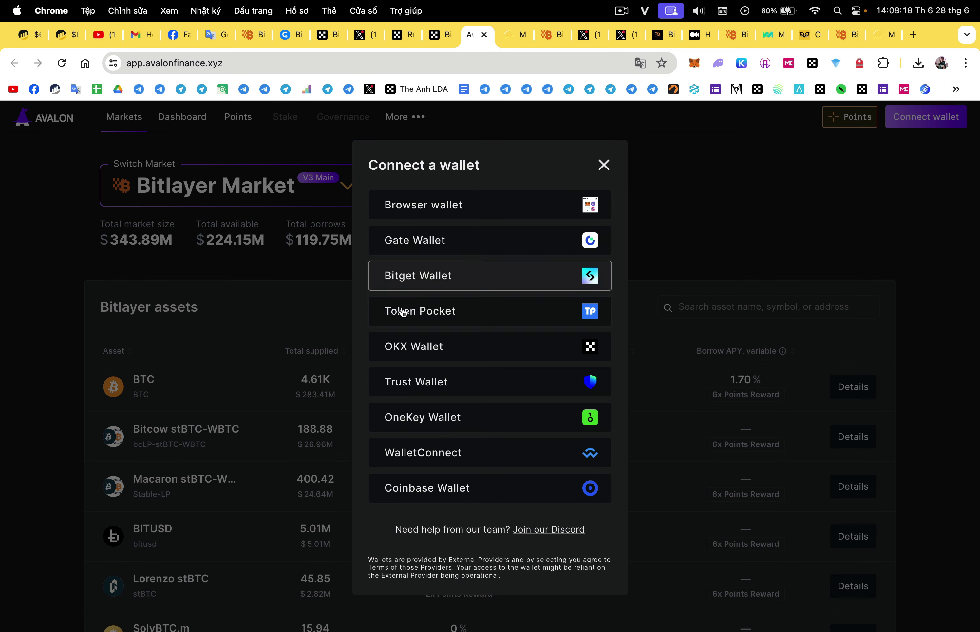
pyautogui.click(434, 346)
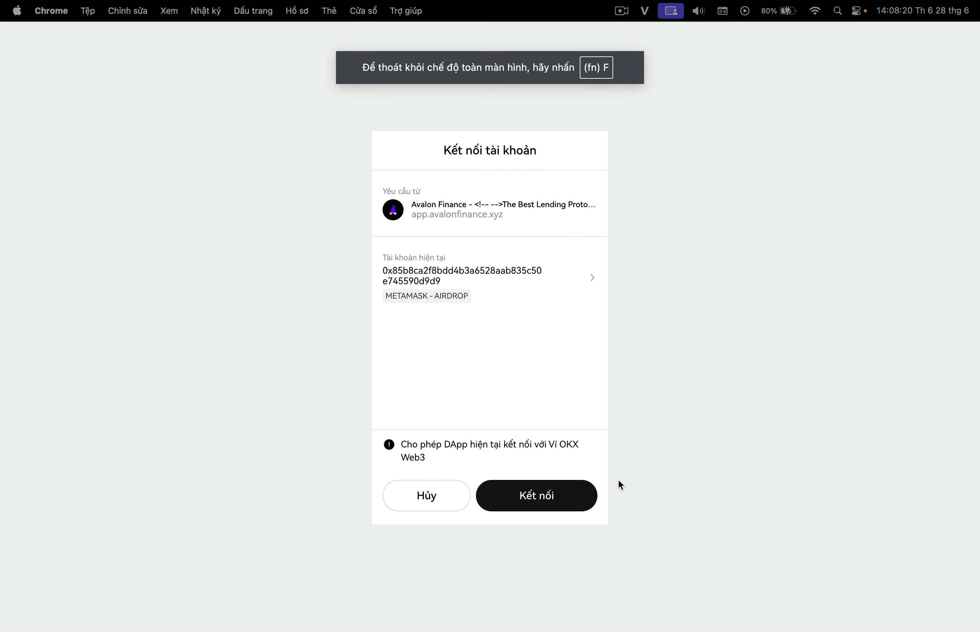
pyautogui.click(566, 491)
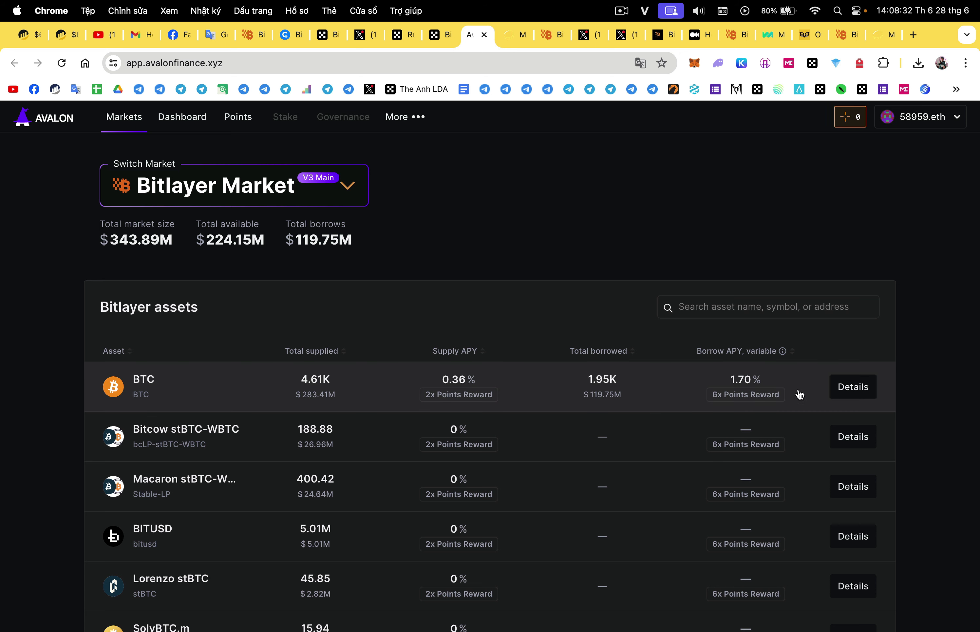
pyautogui.click(845, 389)
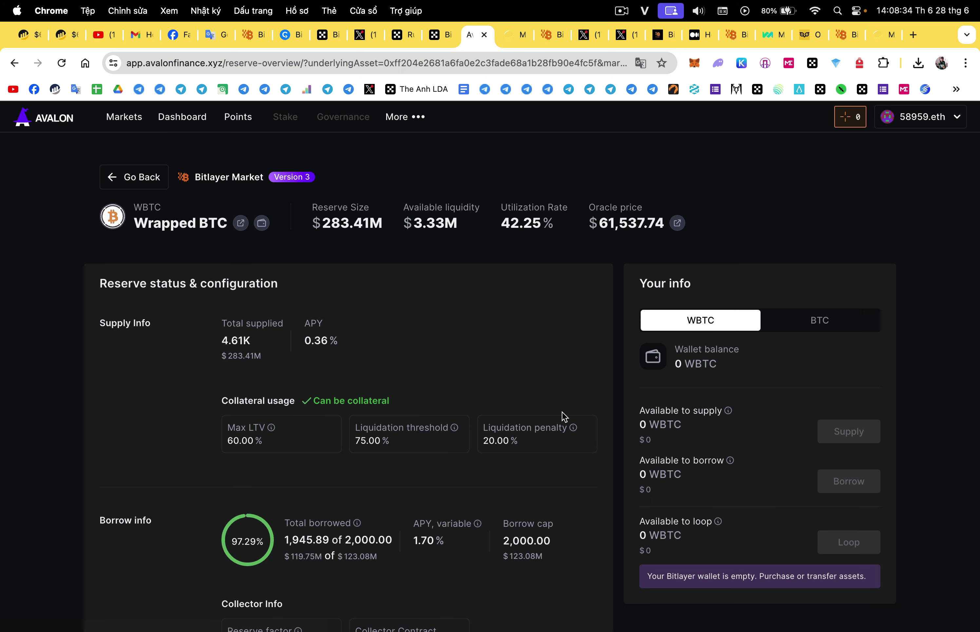
# - Open the form to supply BTC on Avalon and check the task's minimum amount on OKX Cryptopedia before returning to it
pyautogui.click(820, 319)
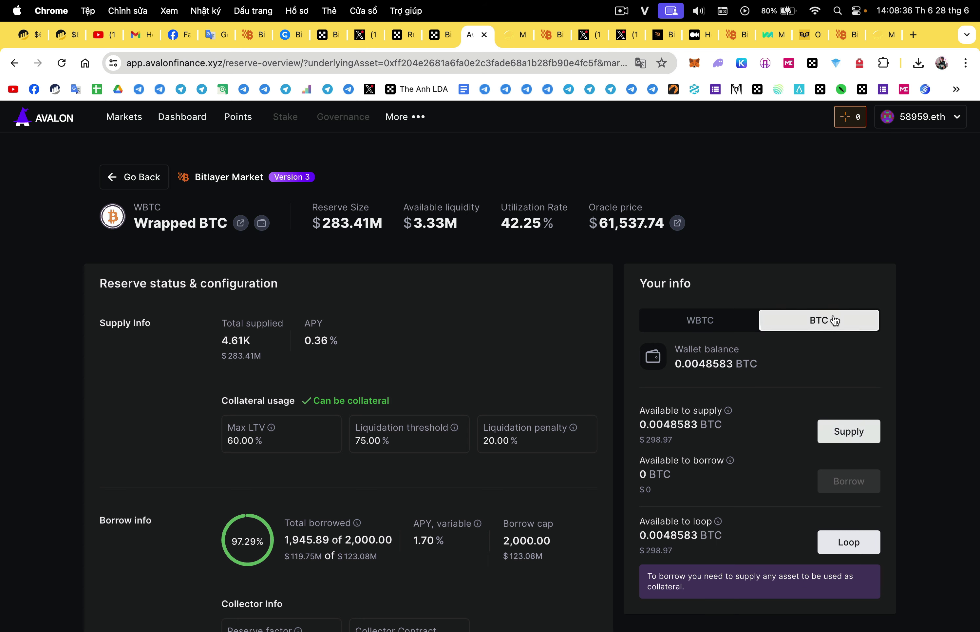
pyautogui.click(849, 432)
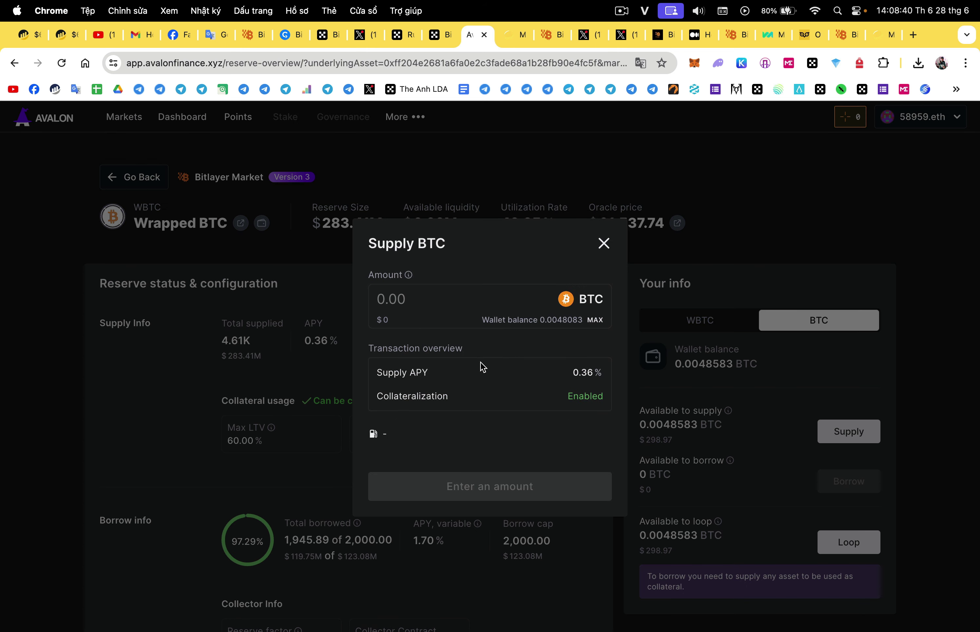
pyautogui.click(434, 42)
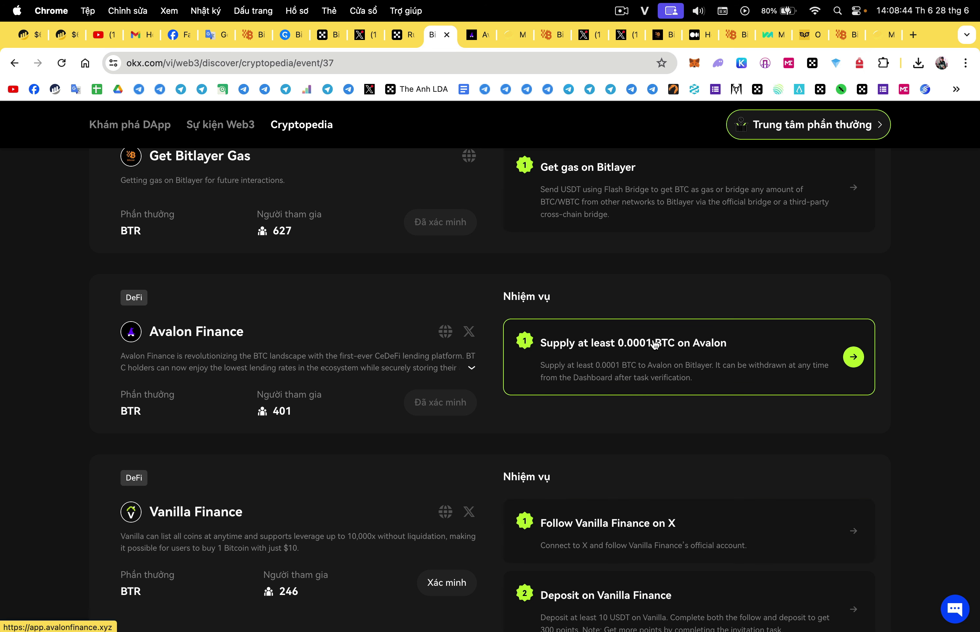
pyautogui.moveTo(656, 345); pyautogui.dragTo(606, 418)
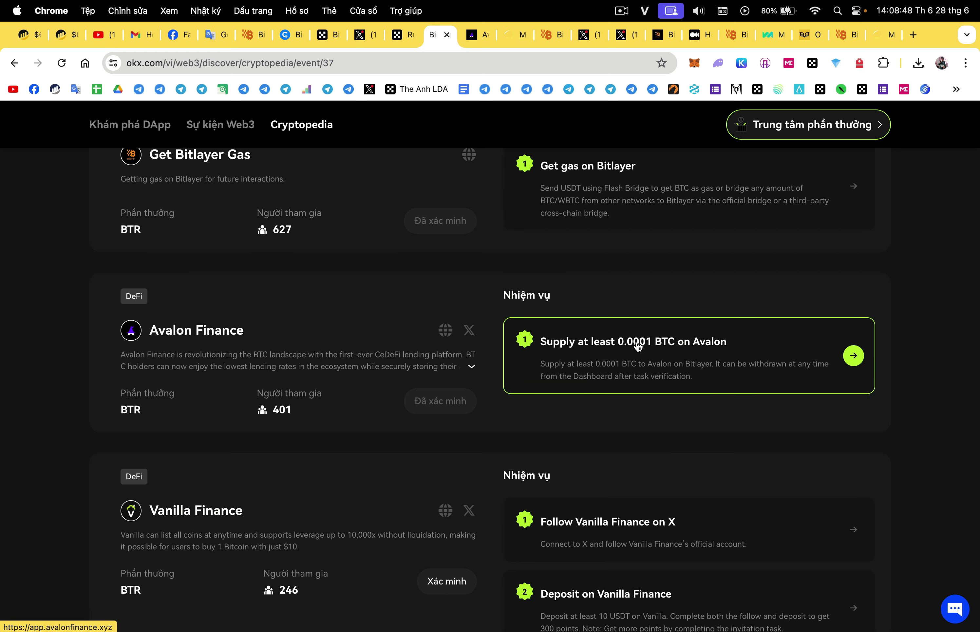
pyautogui.click(853, 355)
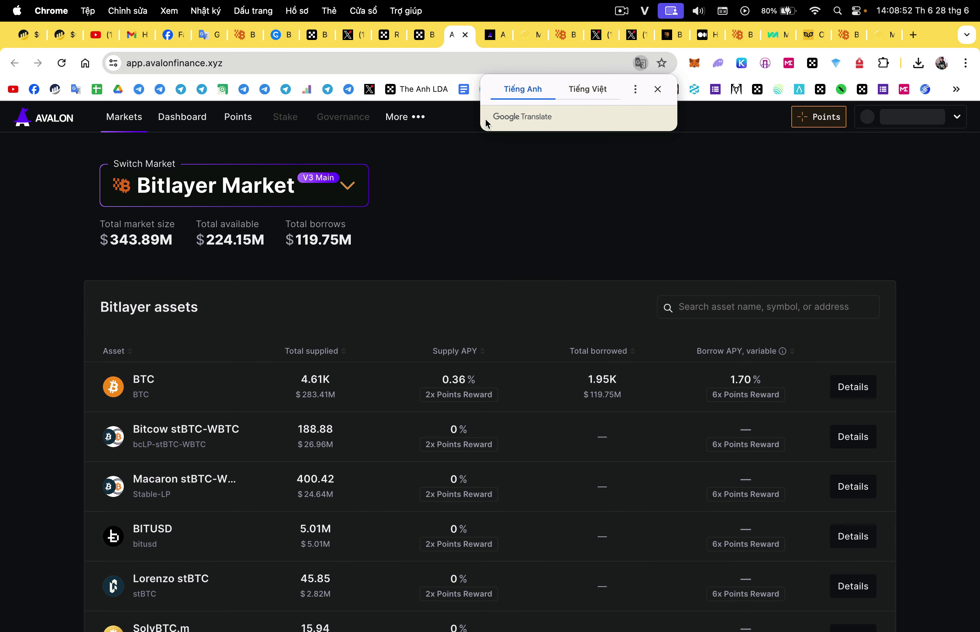
pyautogui.click(425, 38)
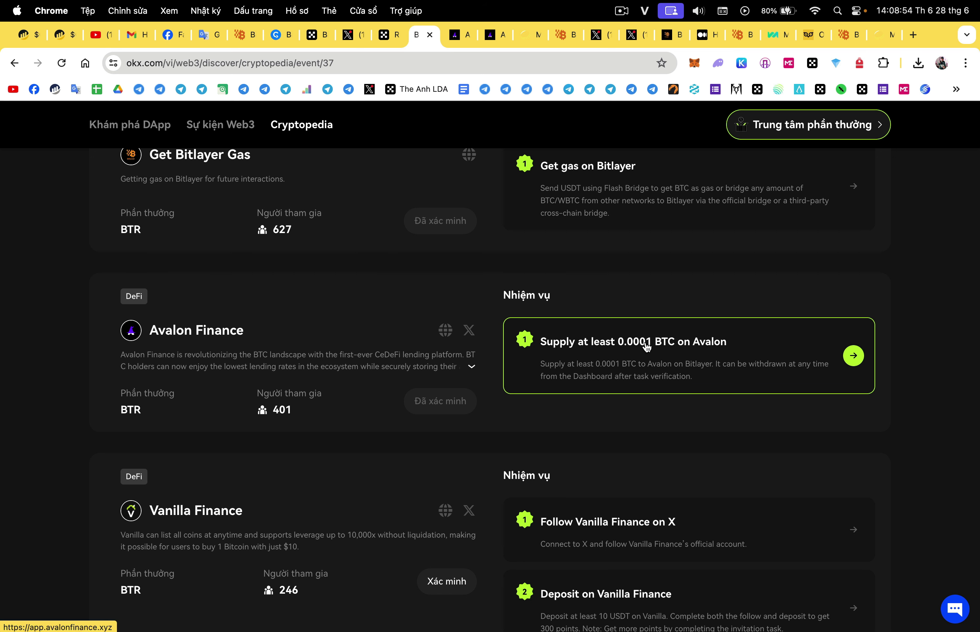
pyautogui.click(490, 35)
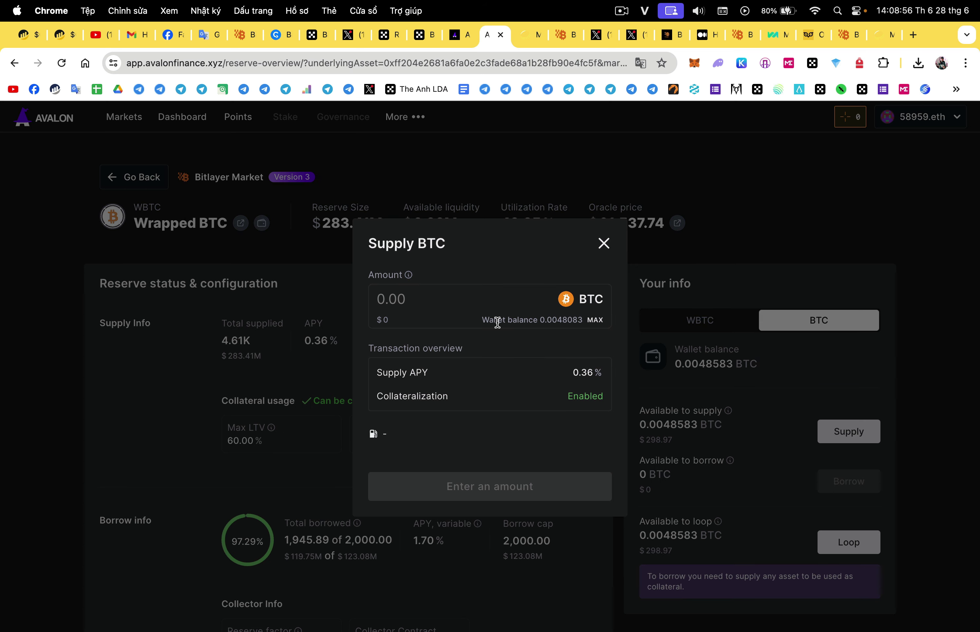
# - Supply 0.0001 BTC on Avalon, approve the contract interaction in the wallet and dismiss the completion notice
pyautogui.write('0.0001')
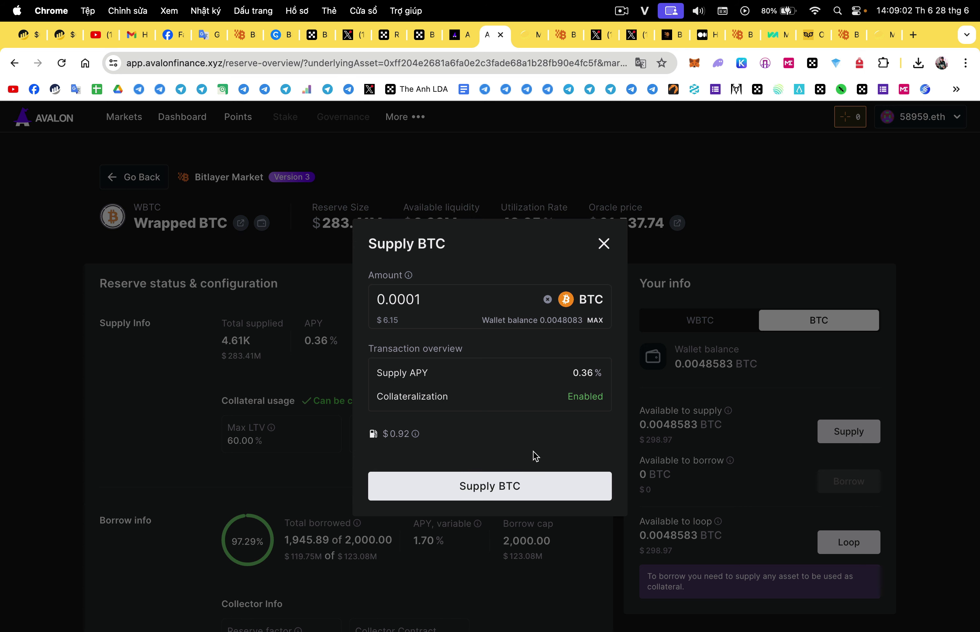
pyautogui.click(499, 487)
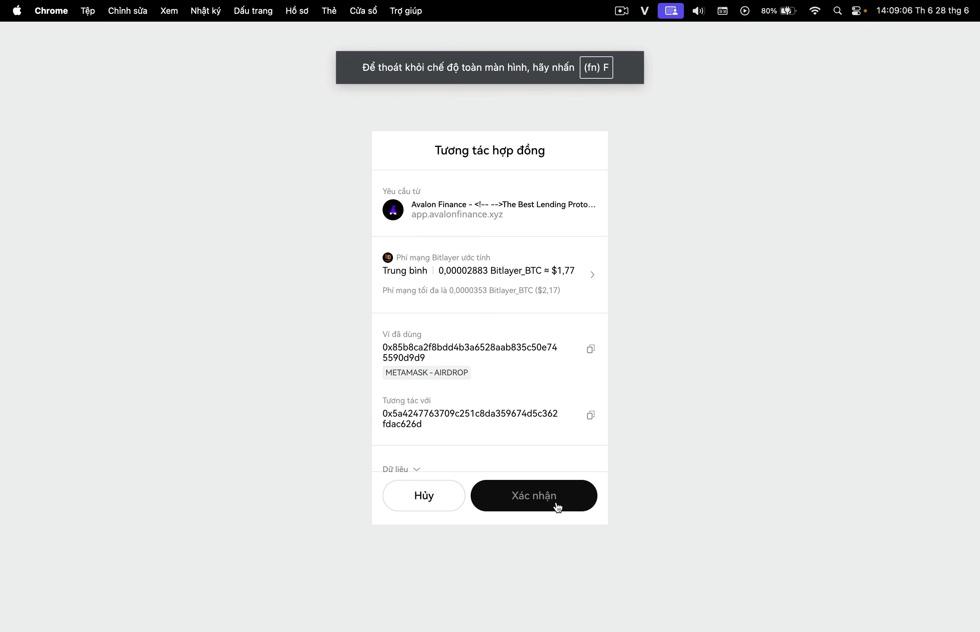
pyautogui.click(554, 503)
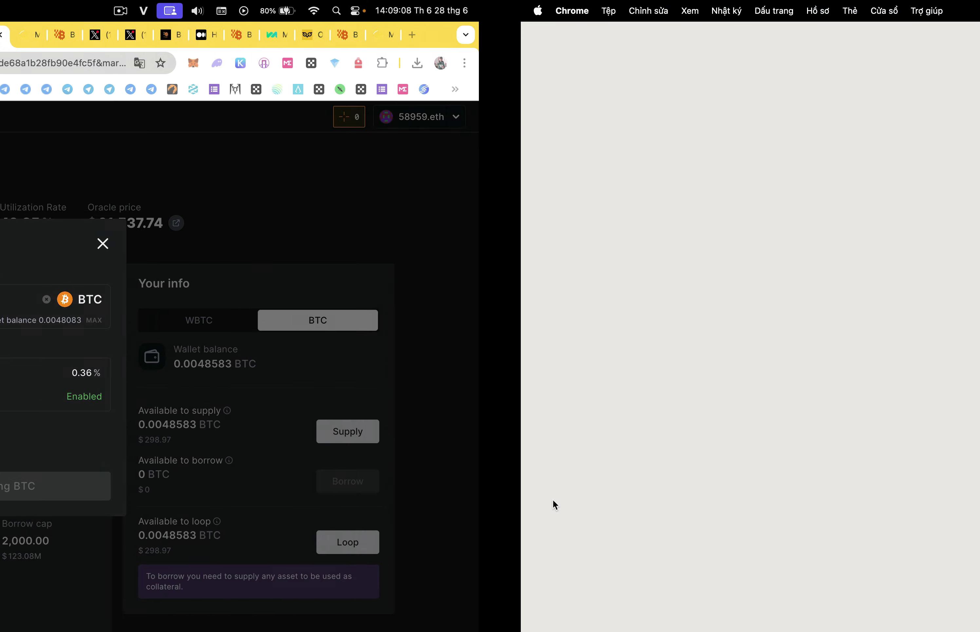
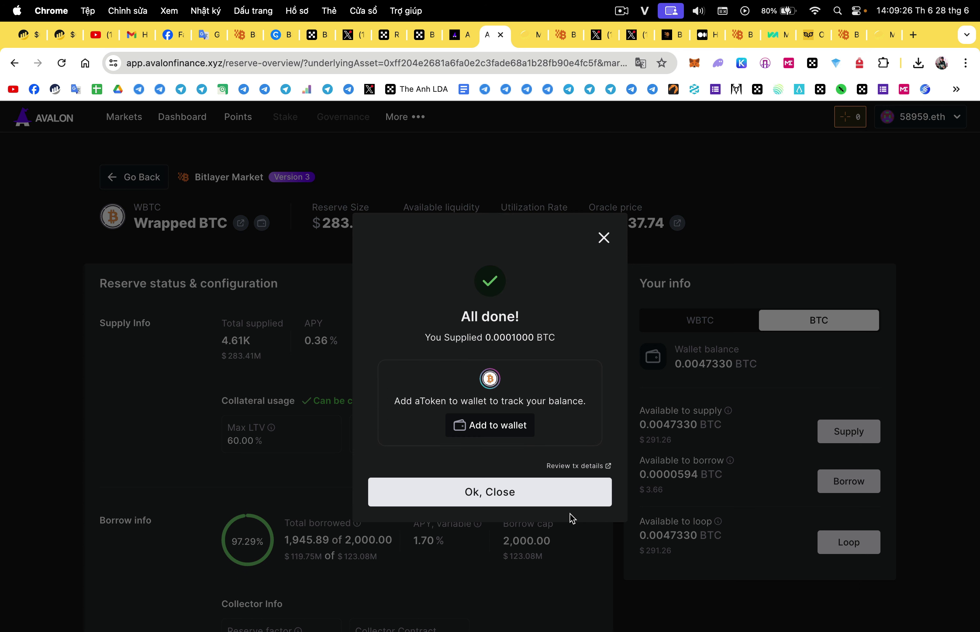
pyautogui.click(495, 500)
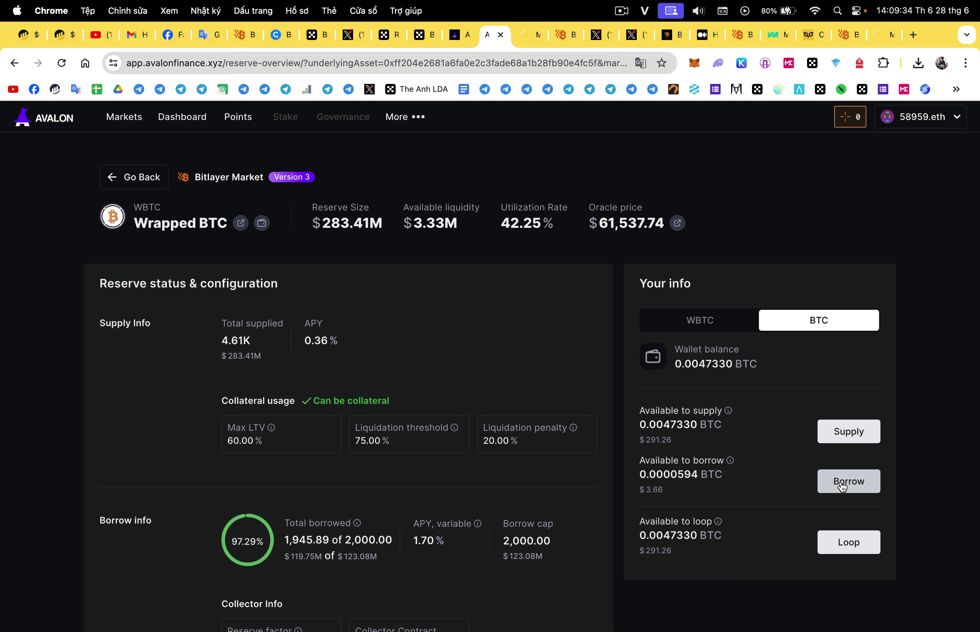
# - Review Avalon's supply task and withdrawal terms on OKX Cryptopedia, and revisit the btrscan transaction and Macaron swap pages
pyautogui.click(461, 36)
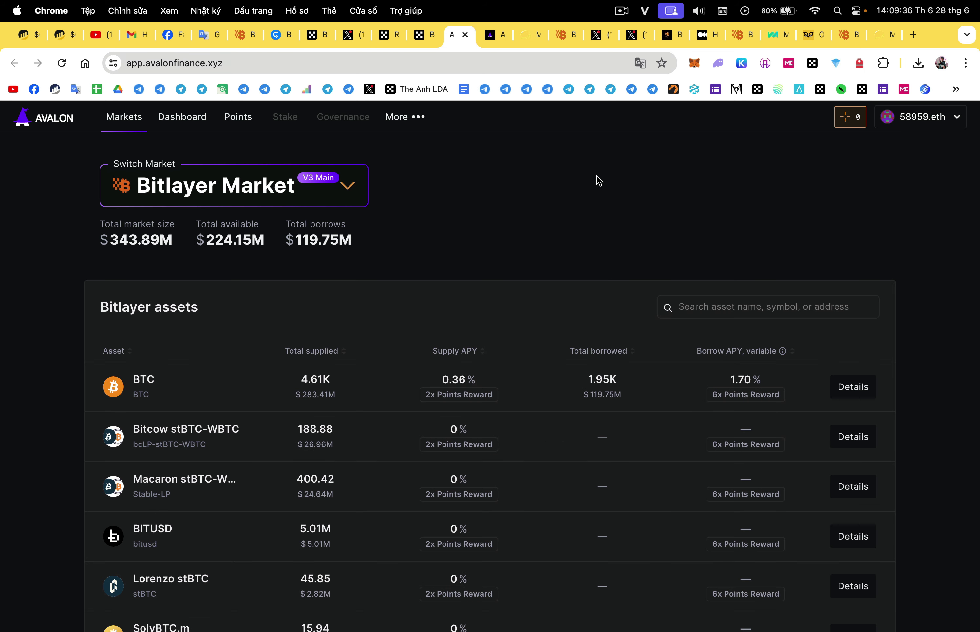
pyautogui.click(427, 36)
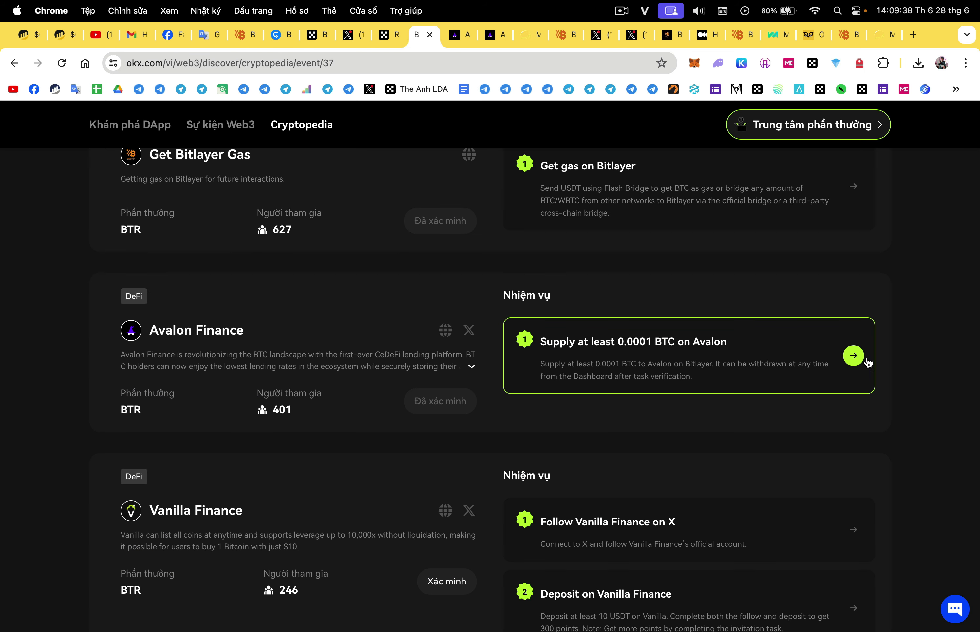
pyautogui.scroll(-3, 639, 389)
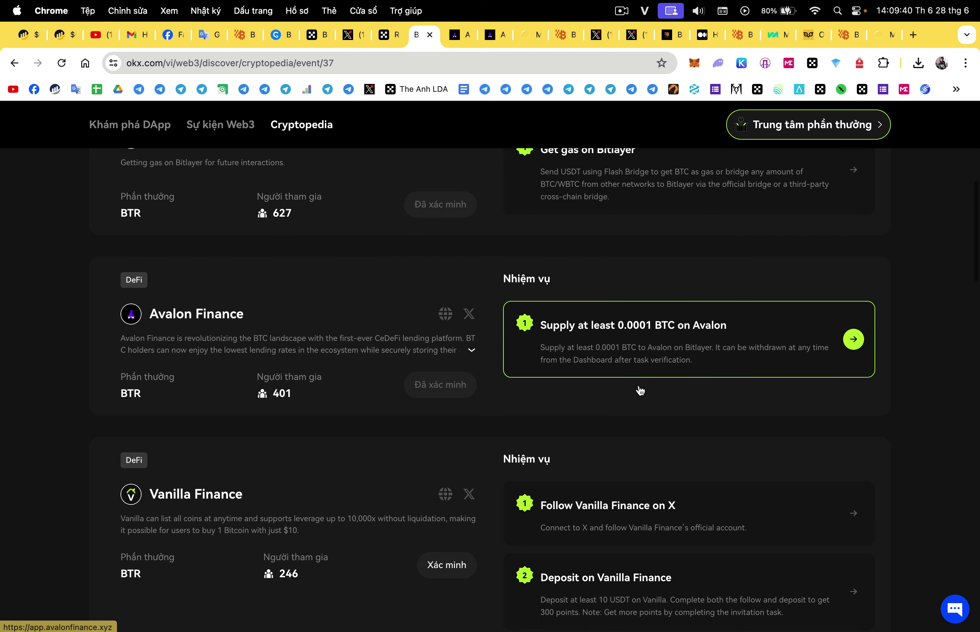
pyautogui.scroll(2, 640, 389)
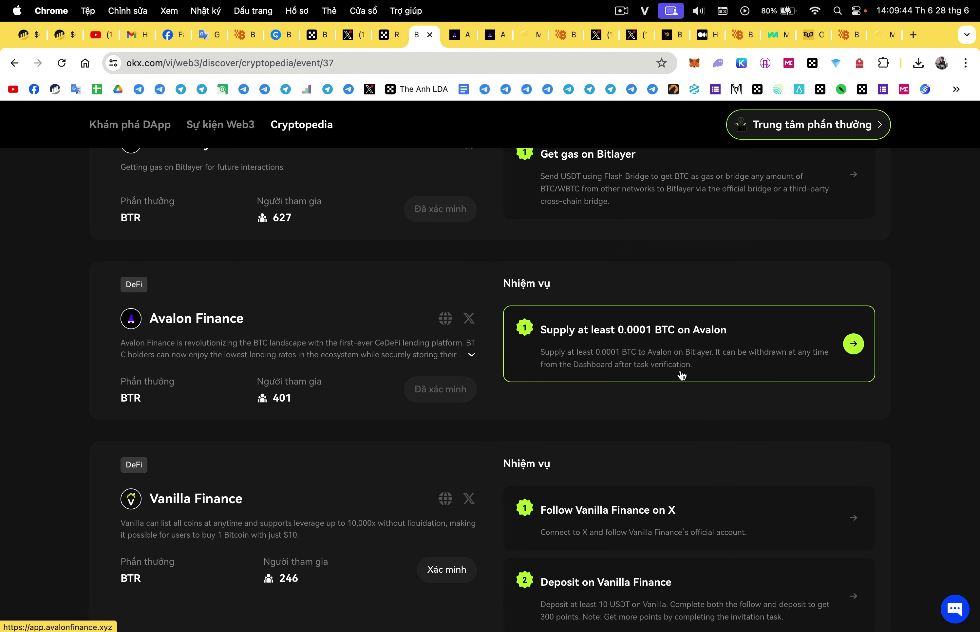
pyautogui.click(596, 329)
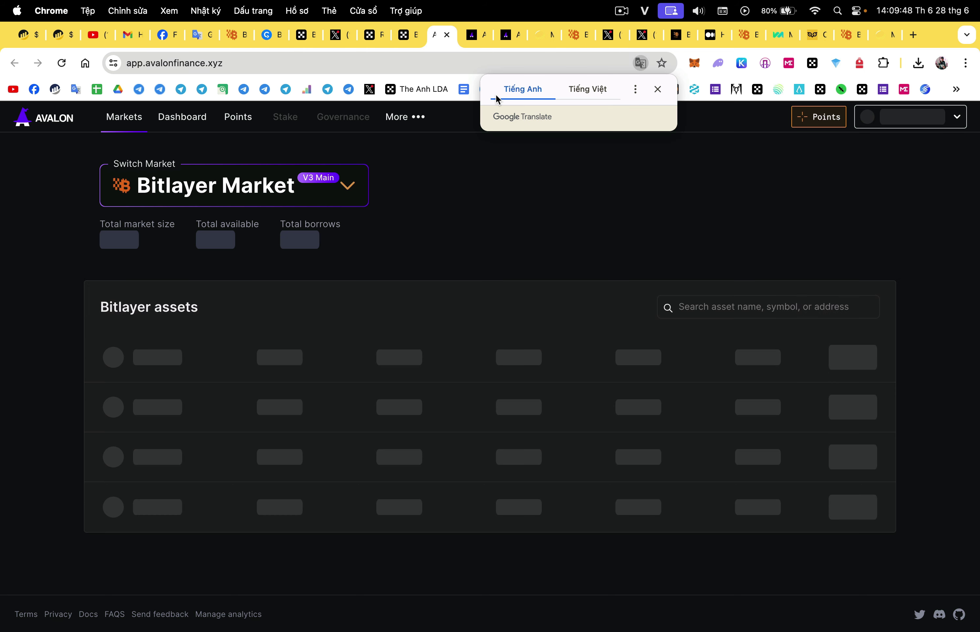
pyautogui.click(452, 36)
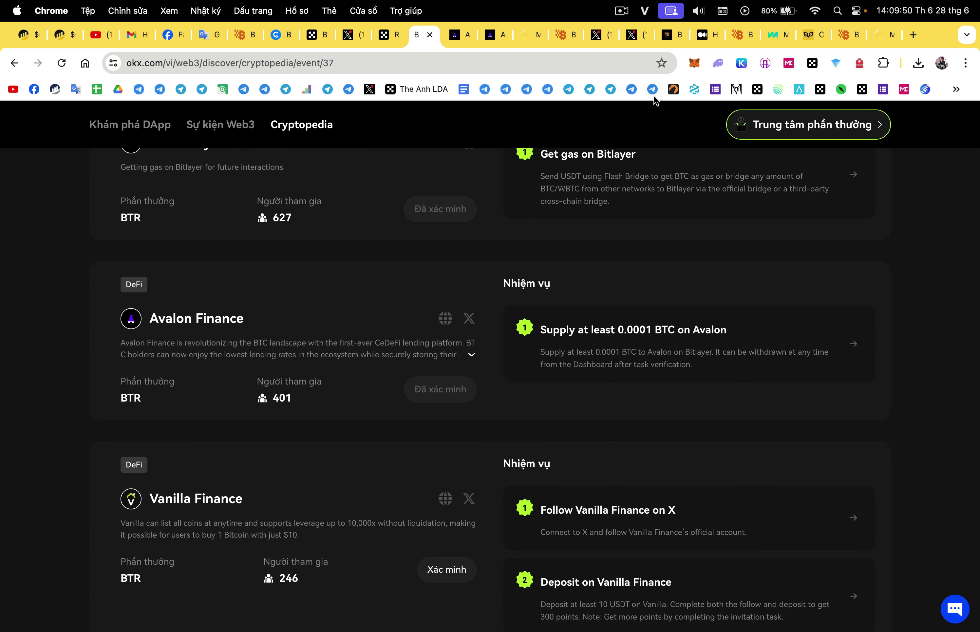
pyautogui.click(569, 38)
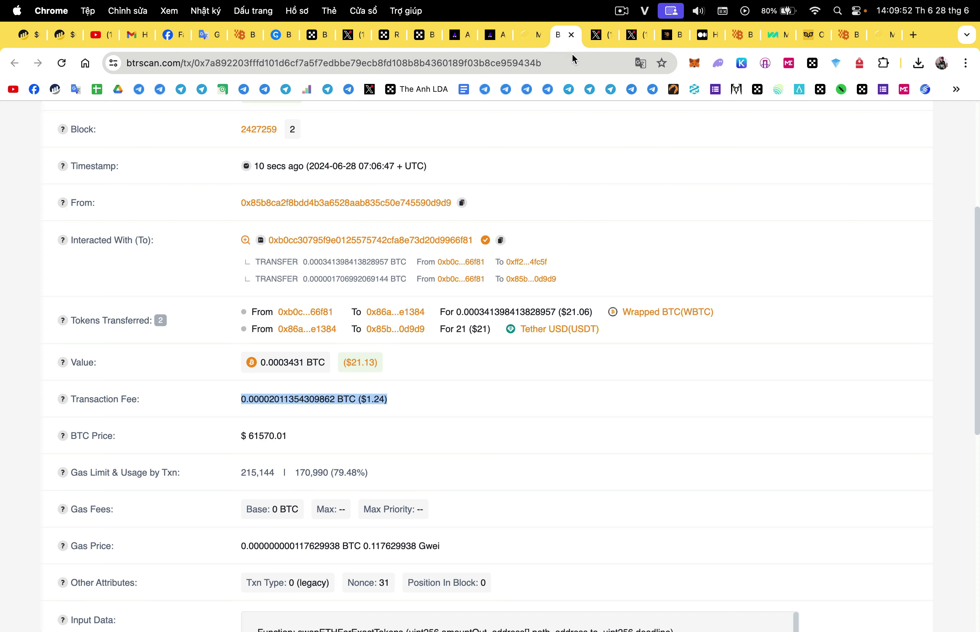
pyautogui.click(520, 28)
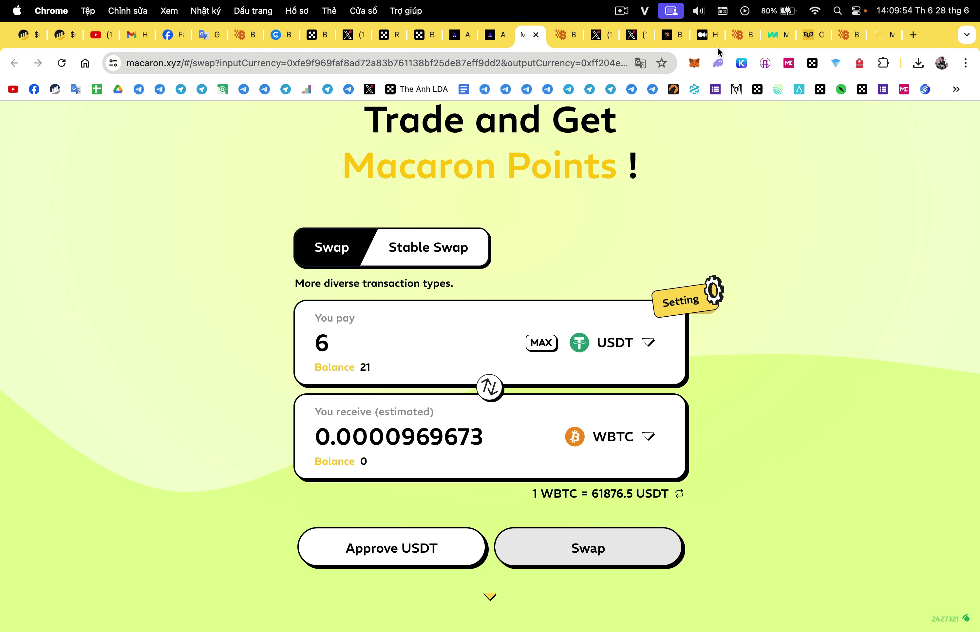
# - Close the btrscan transaction tab and the two Bitlayer X tabs, keeping the Macaron swap page open
pyautogui.click(537, 35)
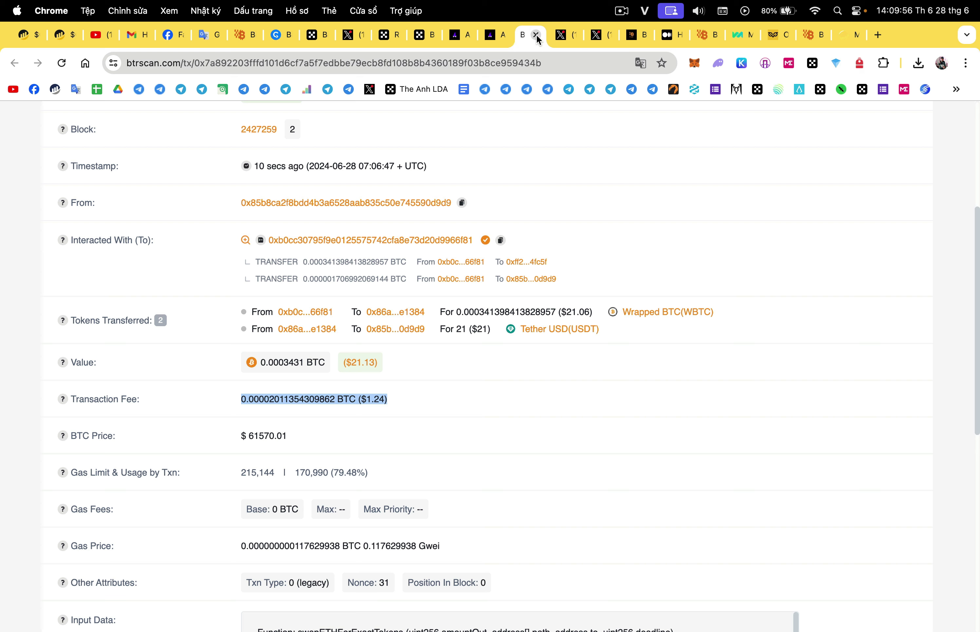
pyautogui.press('super+shift+t')
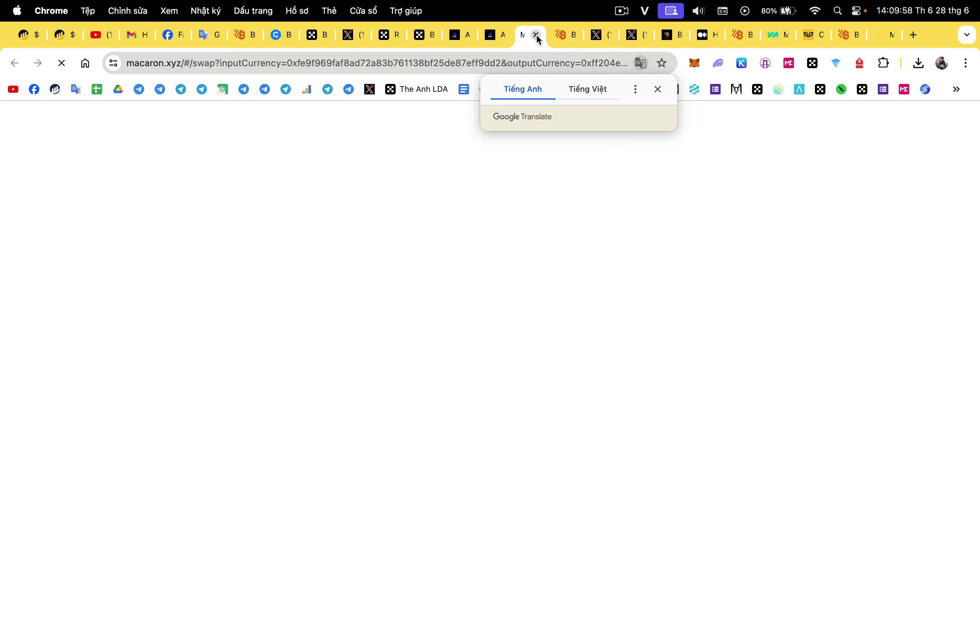
pyautogui.click(554, 33)
pyautogui.click(572, 37)
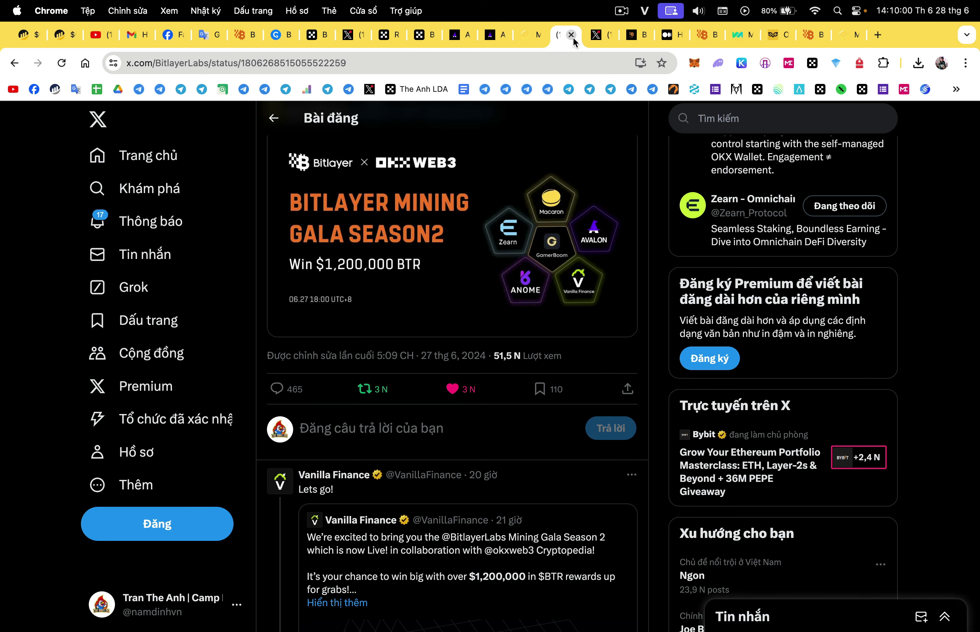
pyautogui.click(573, 37)
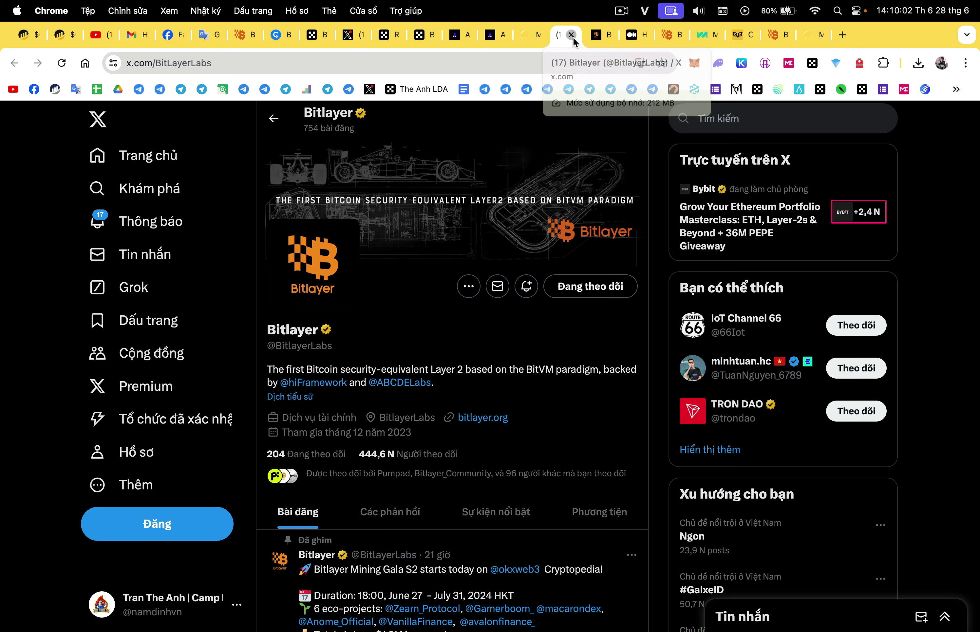
pyautogui.click(573, 36)
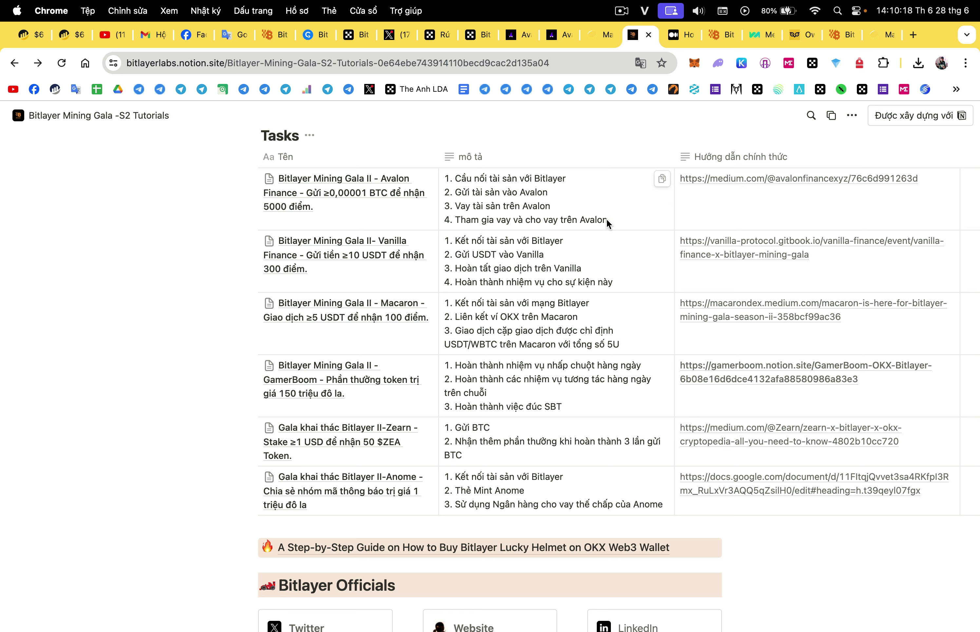
# - Review the Avalon Finance supply task on the OKX Cryptopedia event page
pyautogui.click(599, 34)
pyautogui.click(563, 33)
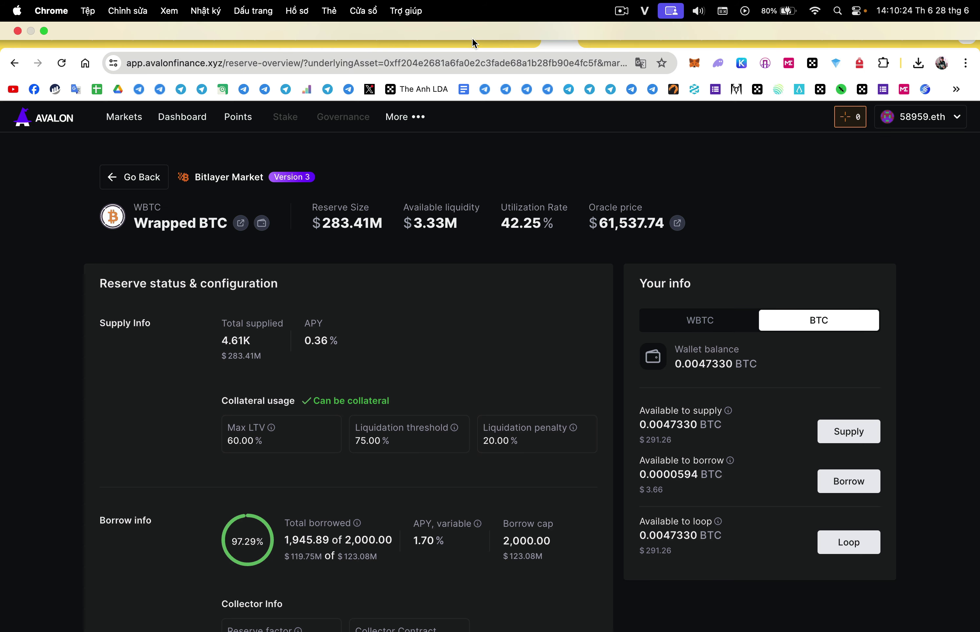
pyautogui.click(474, 35)
pyautogui.scroll(-5, 679, 350)
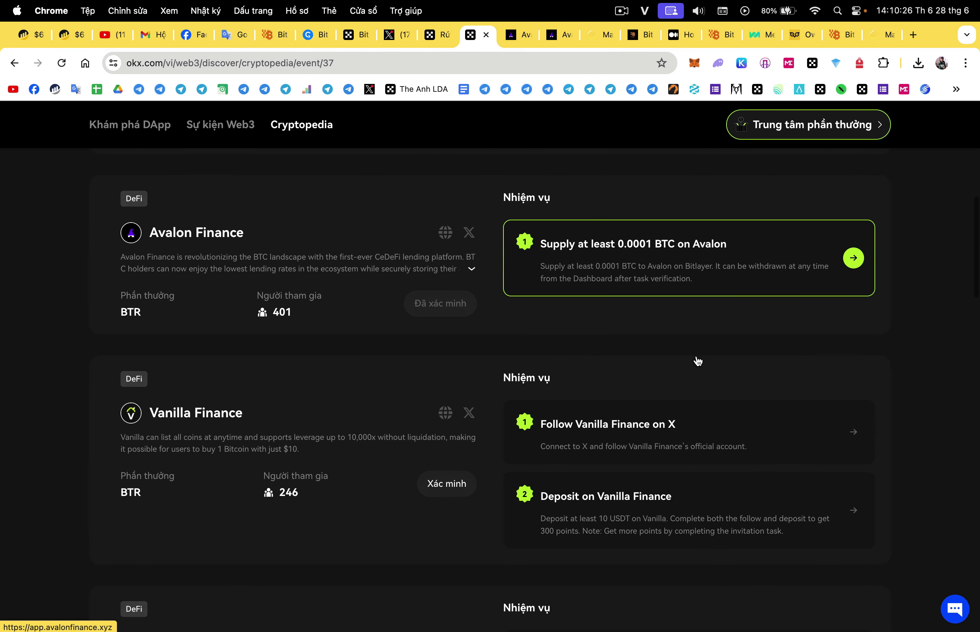
pyautogui.scroll(1, 713, 296)
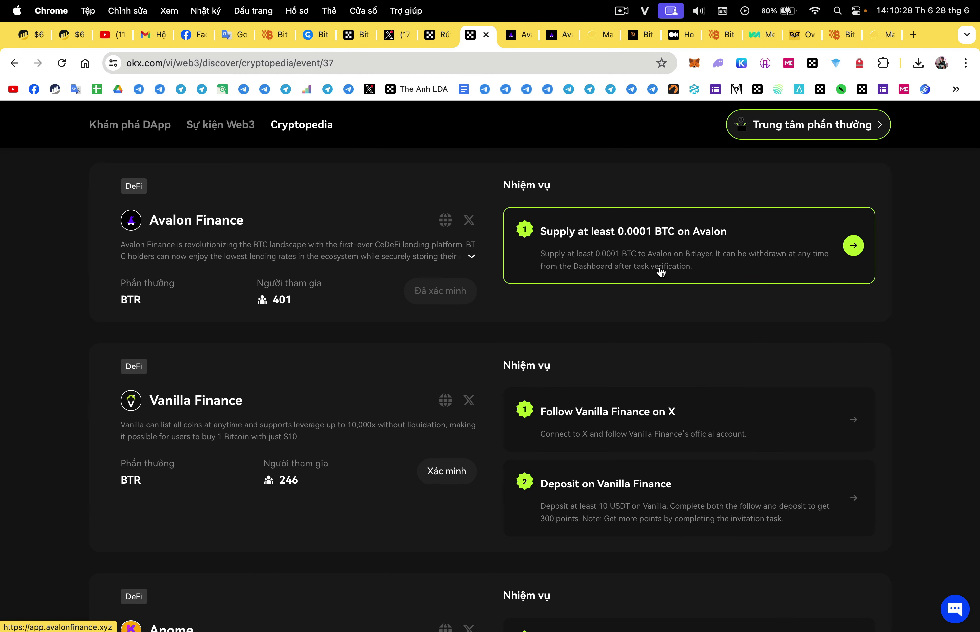
# - Look at the Borrow BTC form on Avalon's Wrapped BTC page and close it without entering an amount
pyautogui.click(585, 33)
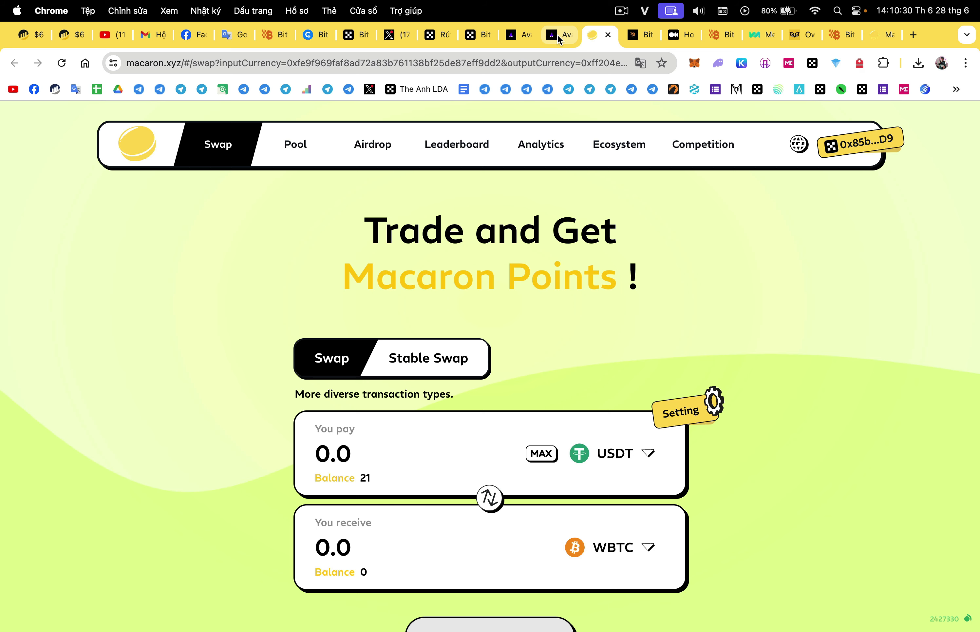
pyautogui.click(519, 35)
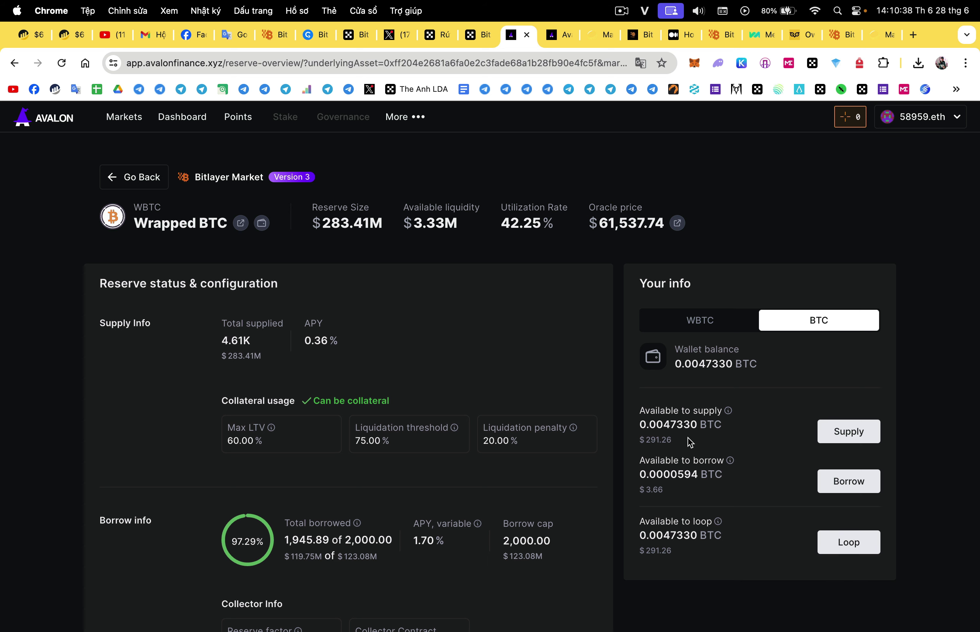
pyautogui.click(848, 489)
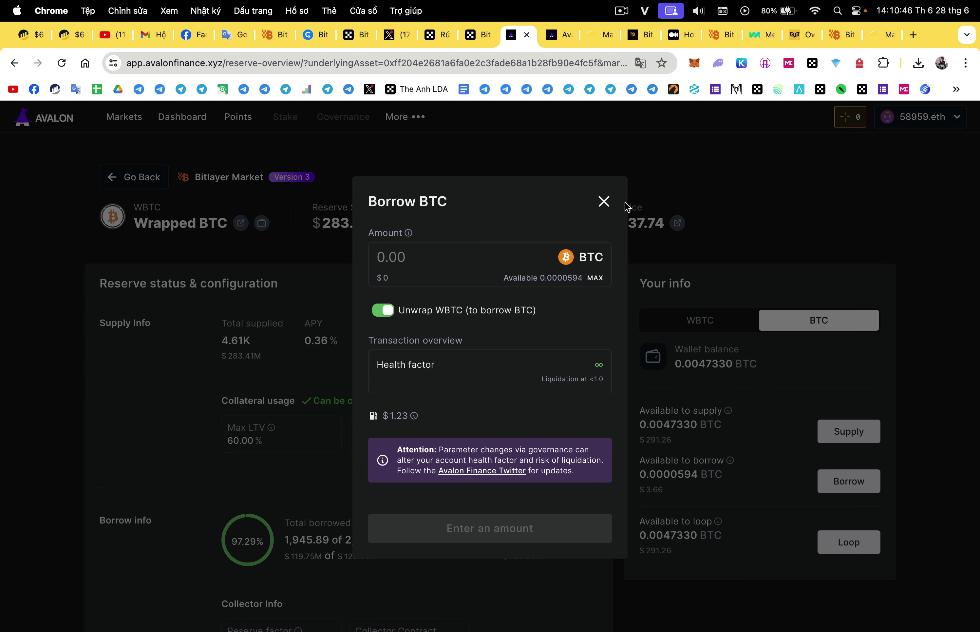
pyautogui.click(604, 200)
# - Open the "Follow Vanilla Finance on X" task from the OKX Cryptopedia event page and follow Vanilla Finance
pyautogui.click(481, 35)
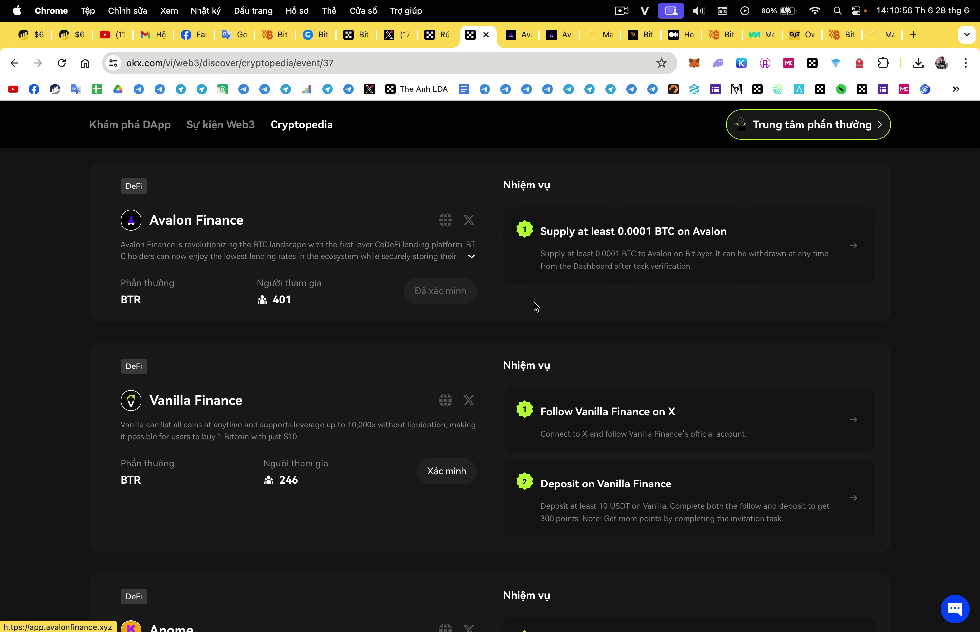
pyautogui.scroll(-2, 590, 304)
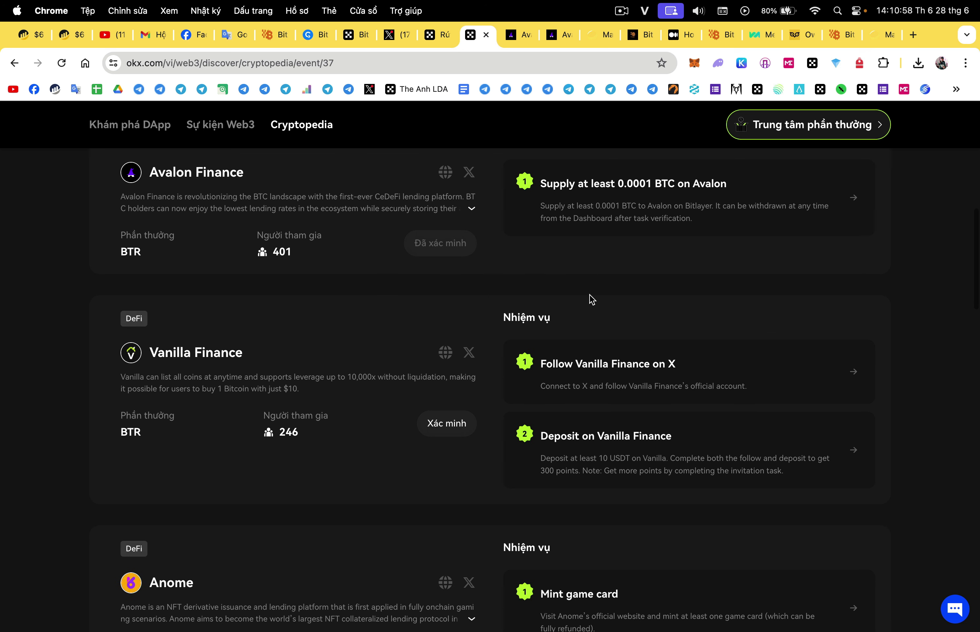
pyautogui.scroll(-1, 589, 300)
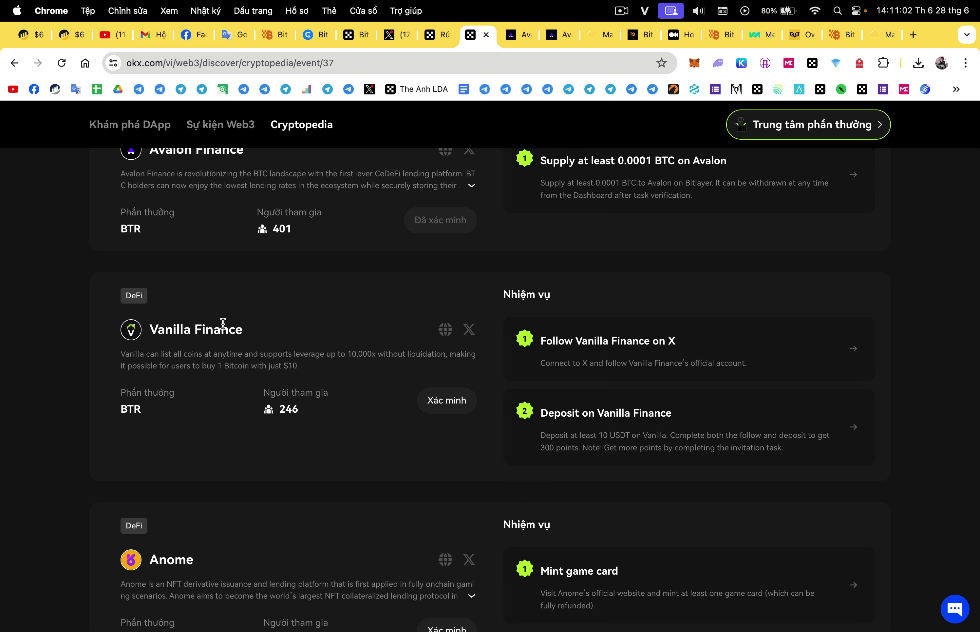
pyautogui.scroll(-1, 182, 334)
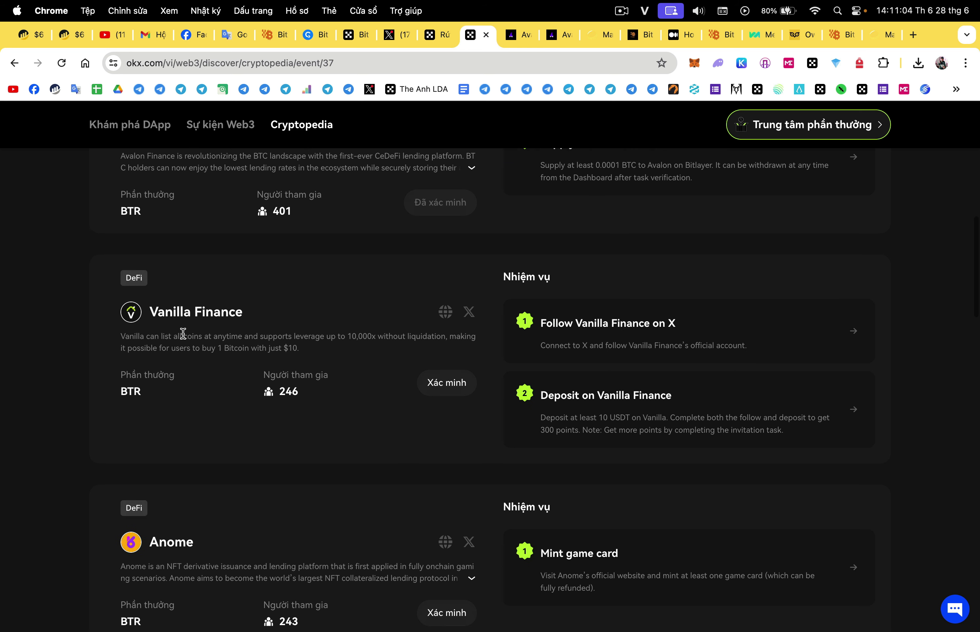
pyautogui.scroll(1, 354, 372)
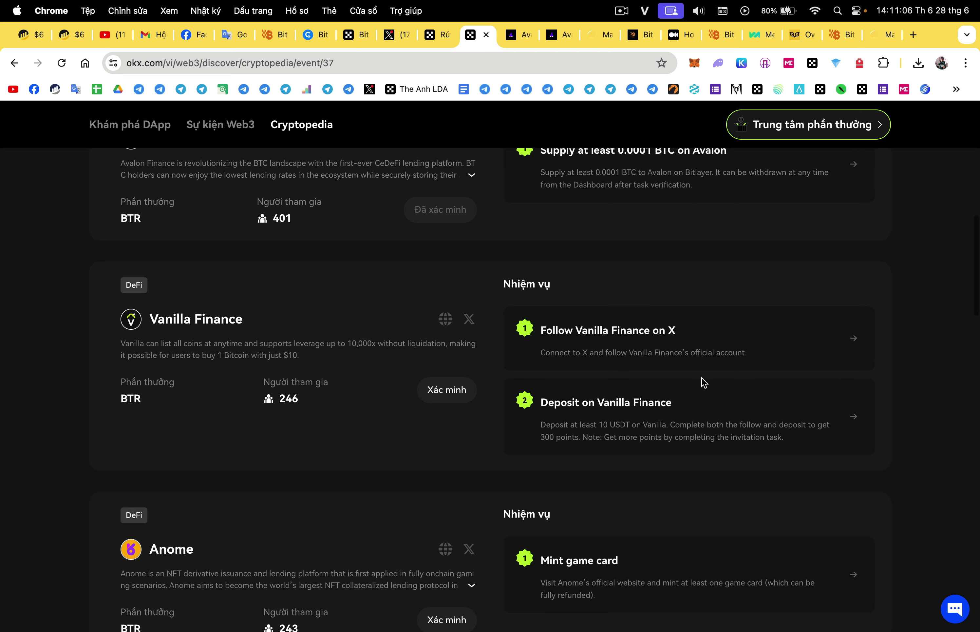
pyautogui.click(712, 347)
pyautogui.click(587, 509)
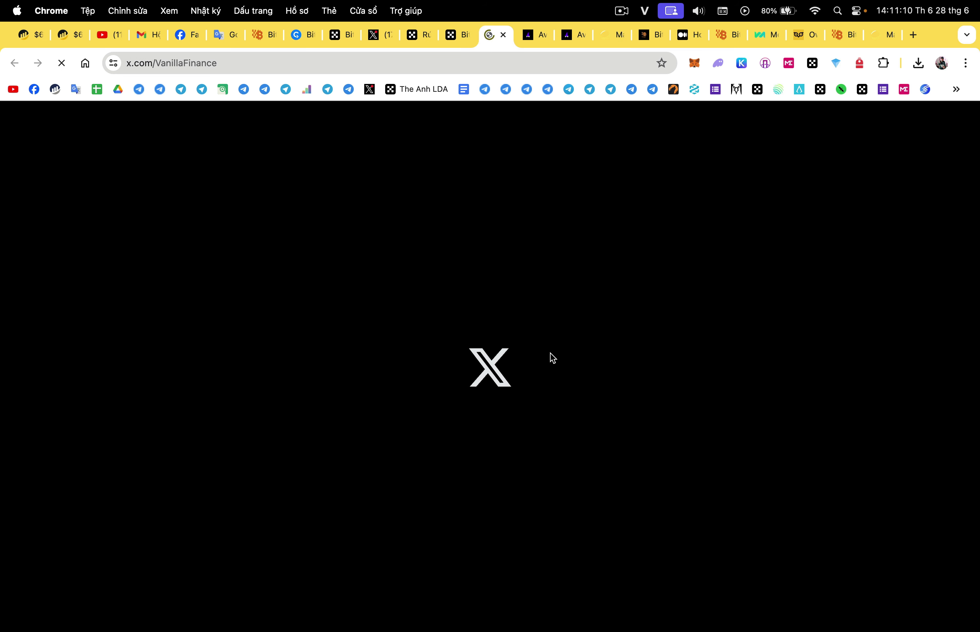
pyautogui.click(593, 286)
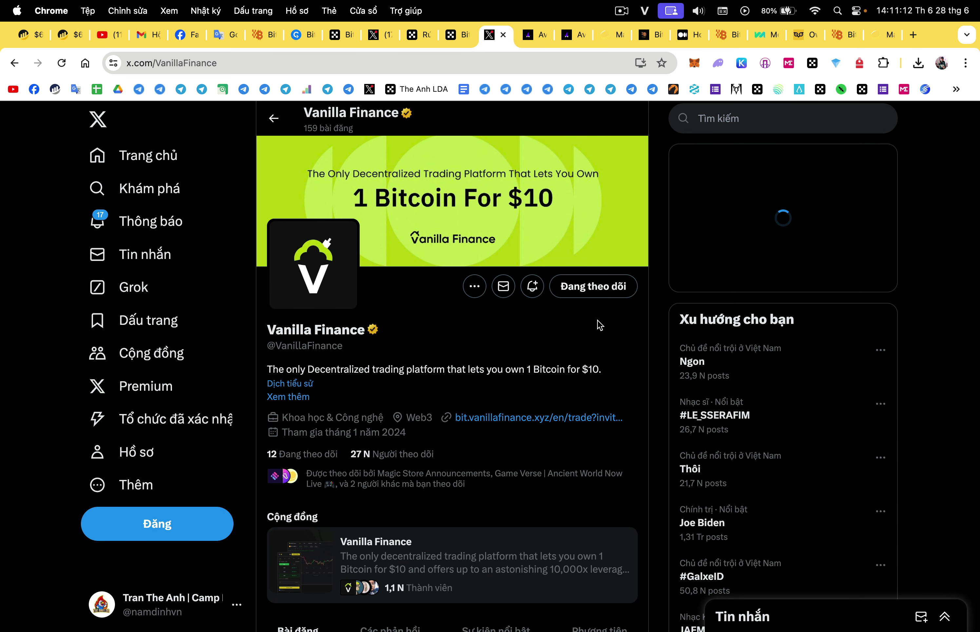
# - Open the "Deposit on Vanilla Finance" task from the event page, accept the third-party site notice and review the points page
pyautogui.click(457, 35)
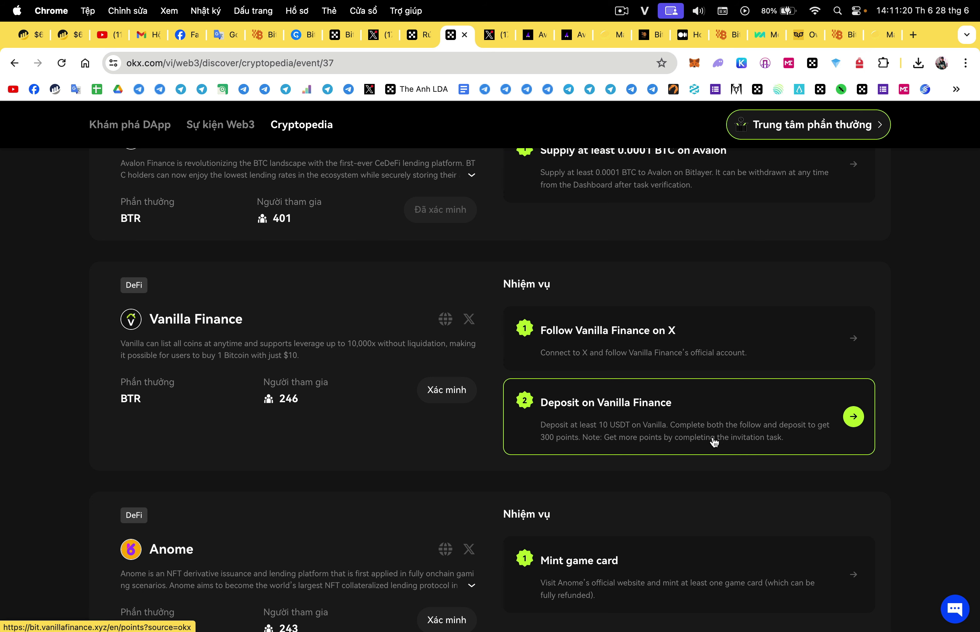
pyautogui.click(732, 425)
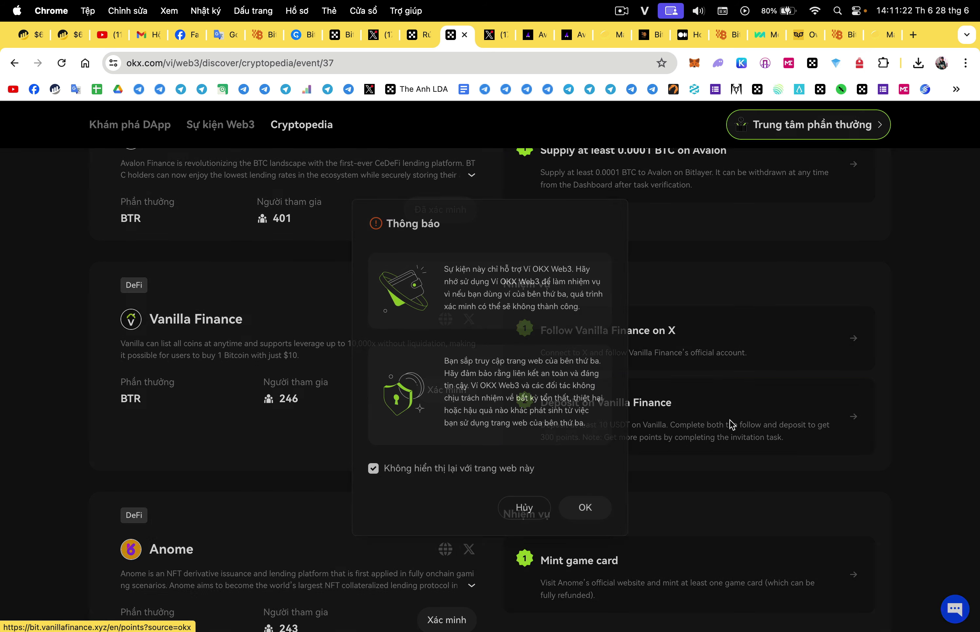
pyautogui.click(593, 508)
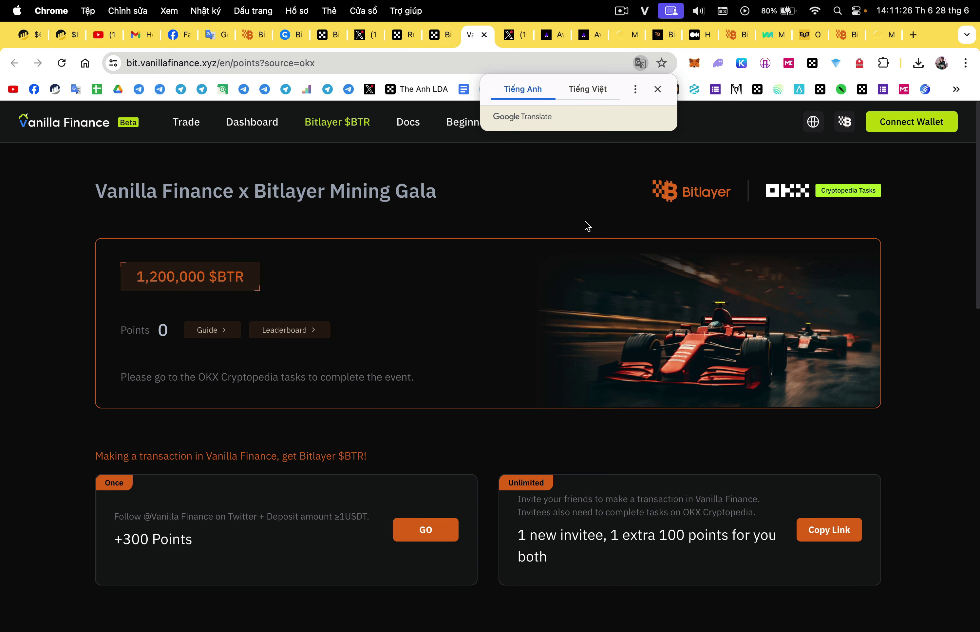
pyautogui.scroll(-2, 970, 402)
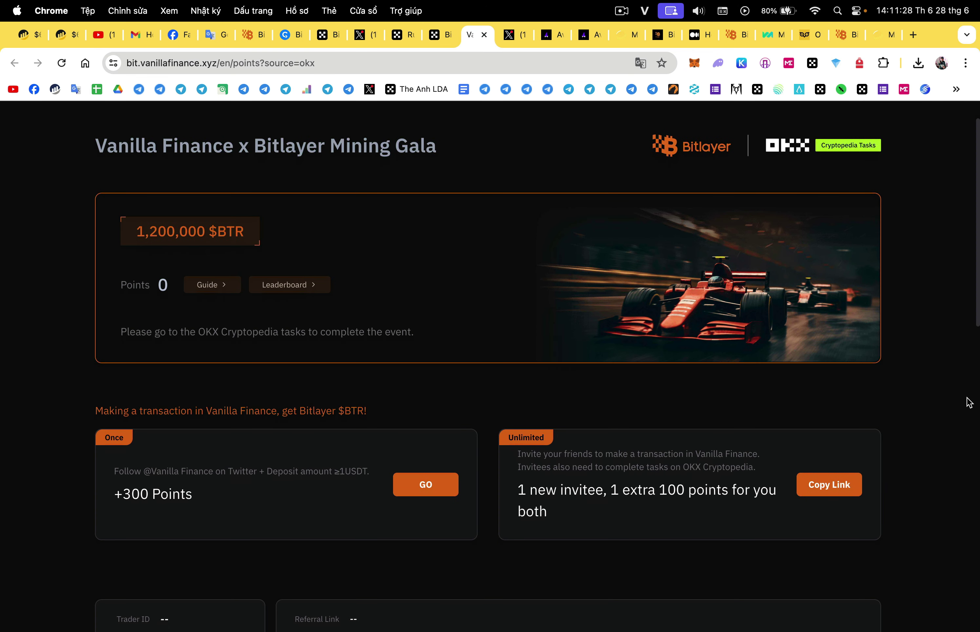
pyautogui.scroll(-2, 970, 403)
pyautogui.scroll(3, 969, 402)
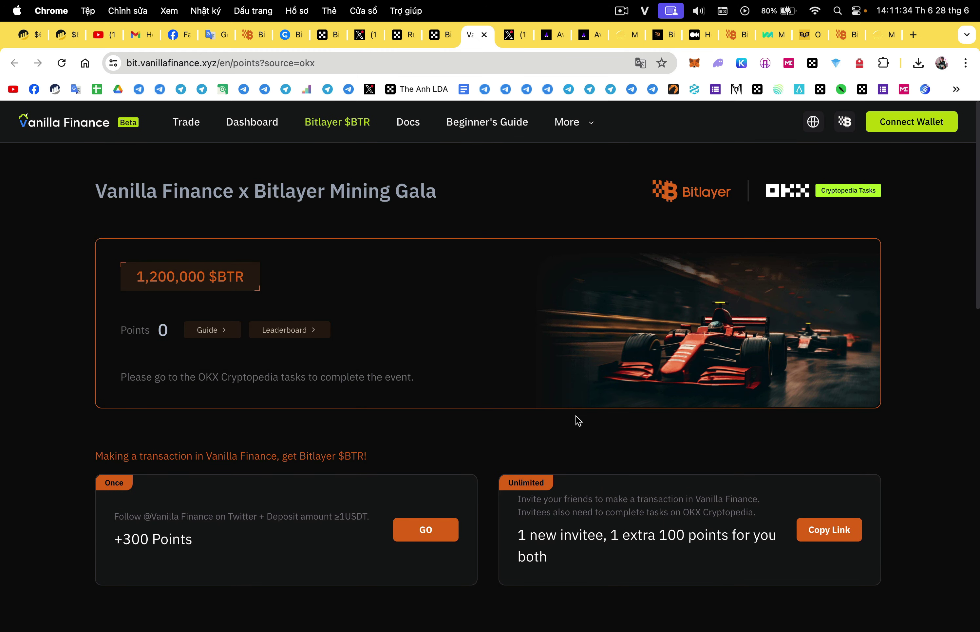
# - Connect OKX Wallet to Vanilla Finance and confirm the signature request
pyautogui.click(922, 126)
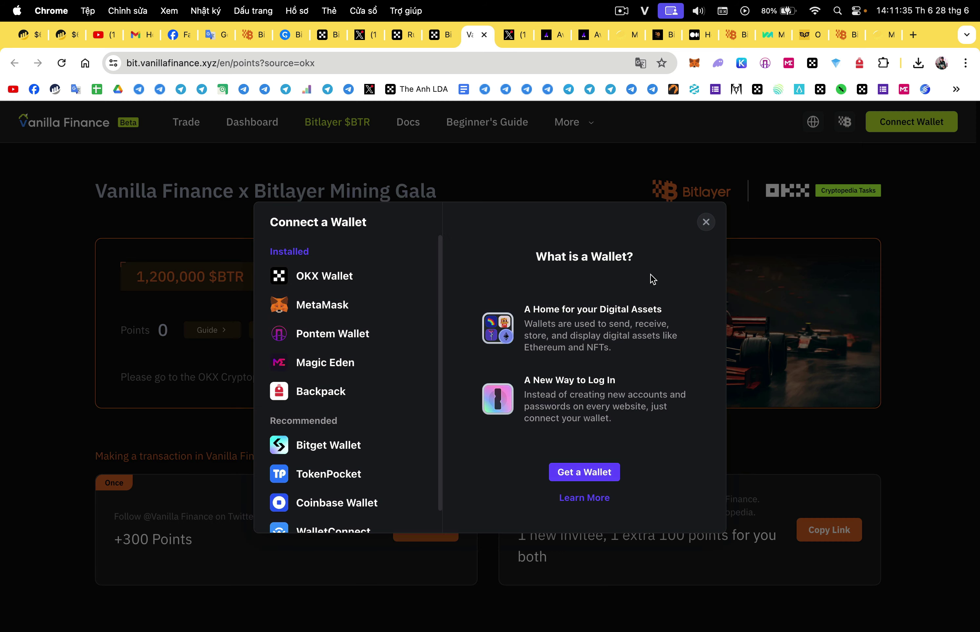
pyautogui.click(352, 281)
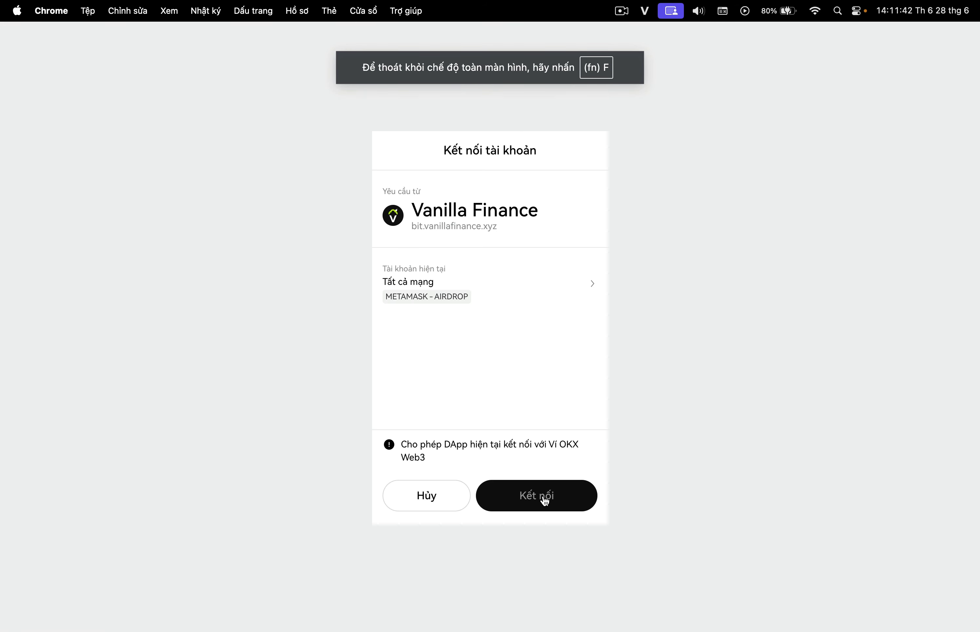
pyautogui.click(541, 498)
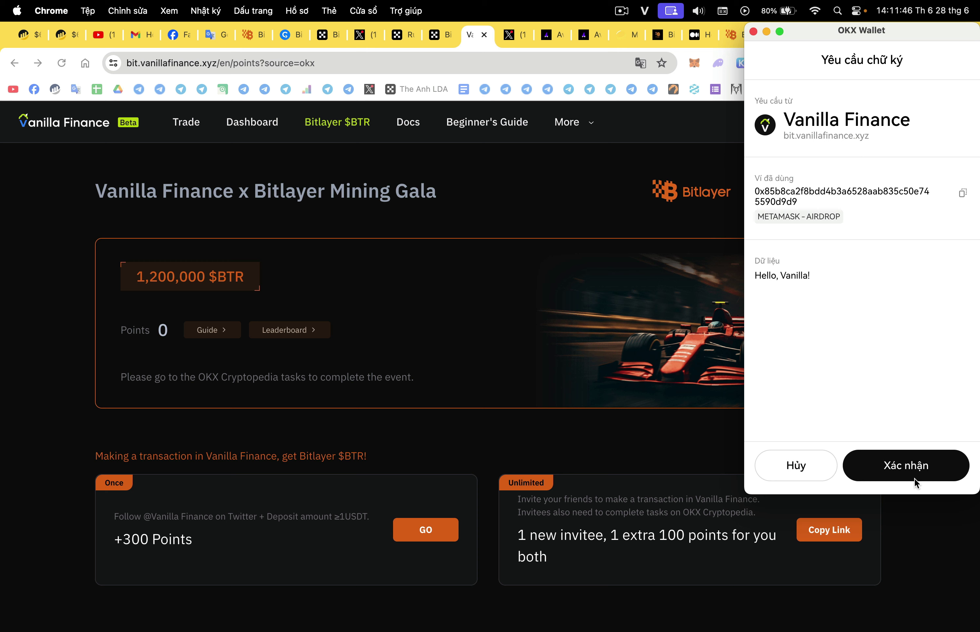
pyautogui.click(915, 479)
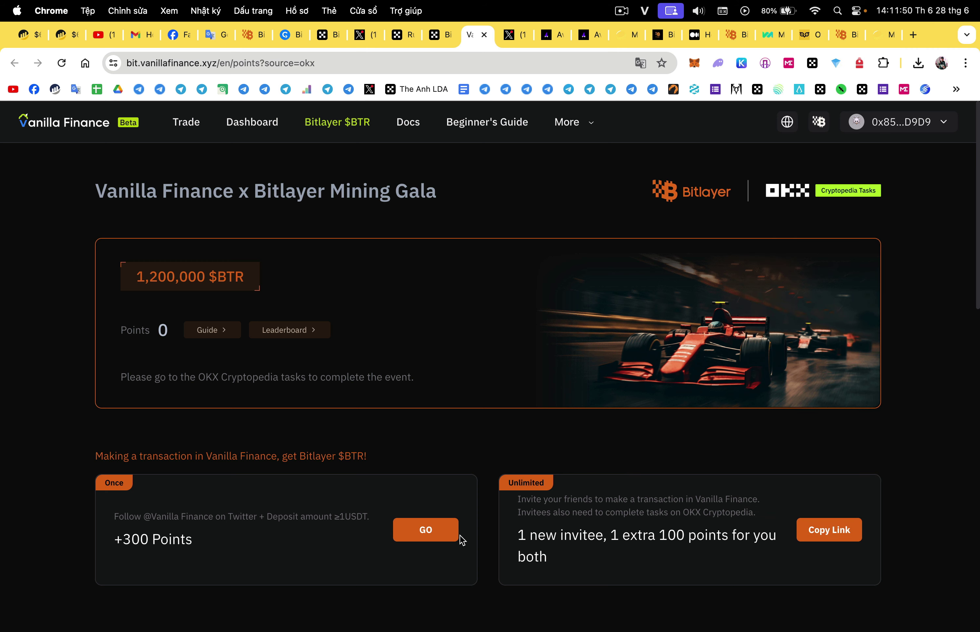
# - Start the +300 Points deposit task with an amount of 21 USDT on Bitlayer and request the token approval
pyautogui.click(438, 534)
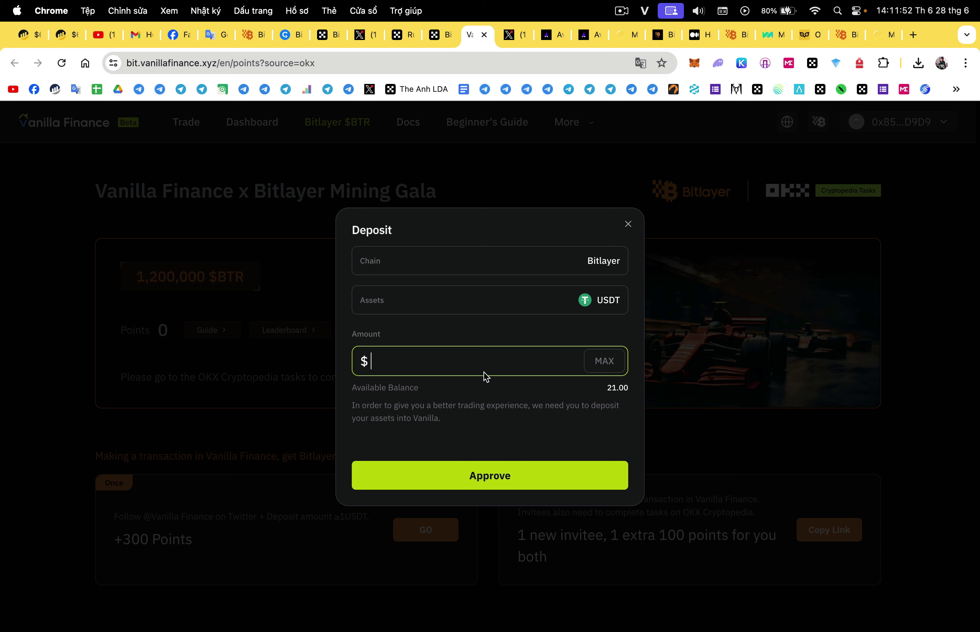
pyautogui.click(445, 309)
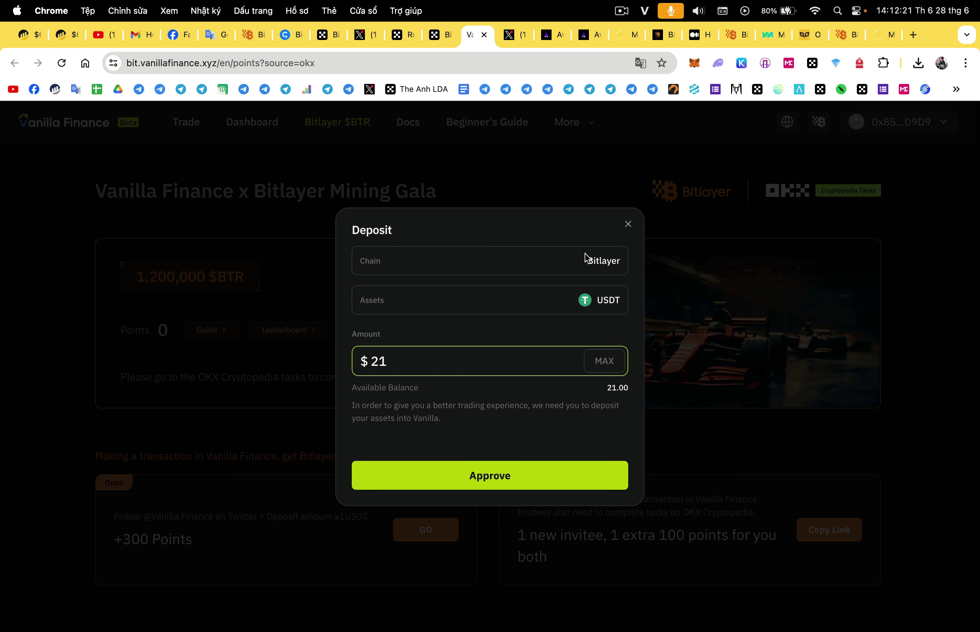
pyautogui.click(493, 481)
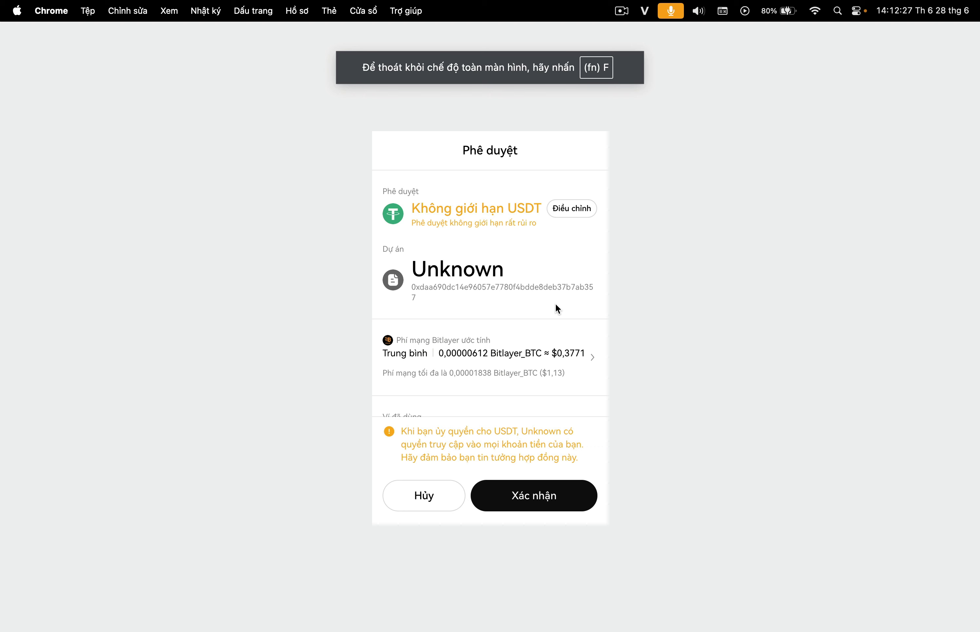
# - Replace the unlimited USDT approval with a 21 USDT limit and confirm the approval in OKX Wallet
pyautogui.click(571, 215)
pyautogui.click(441, 439)
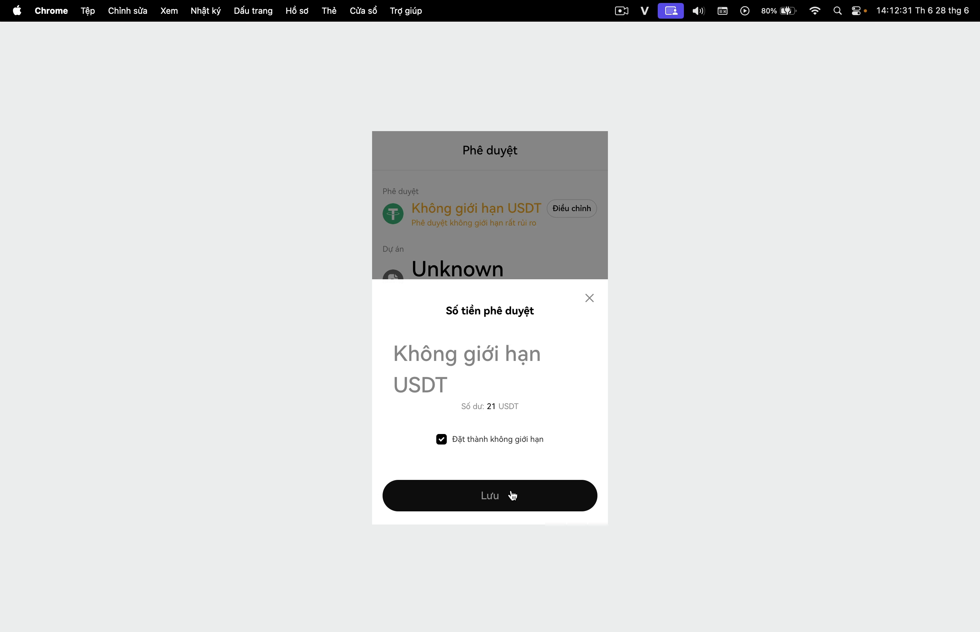
pyautogui.click(441, 439)
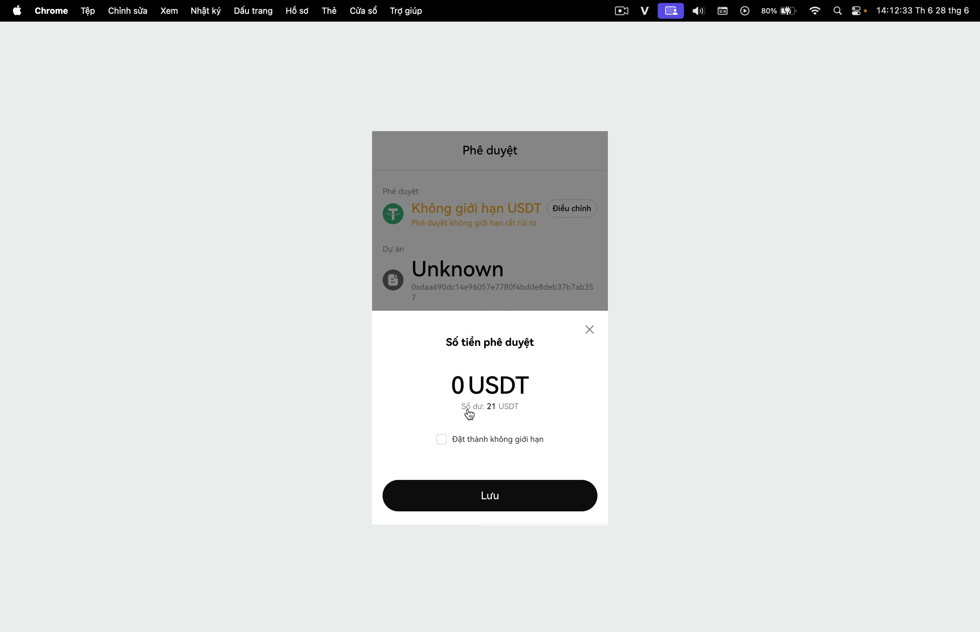
pyautogui.write('21')
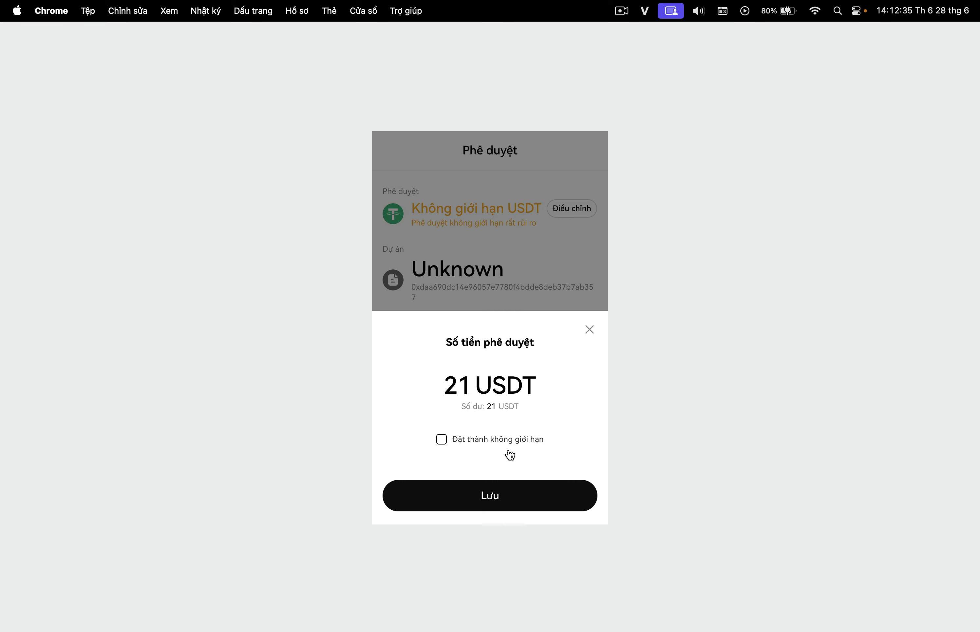
pyautogui.click(508, 497)
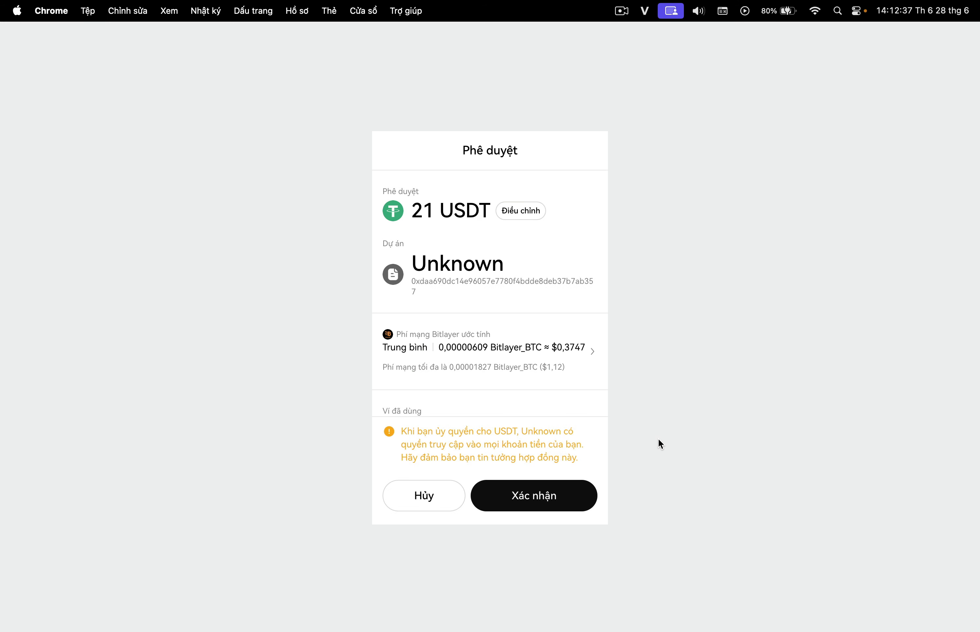
pyautogui.click(548, 493)
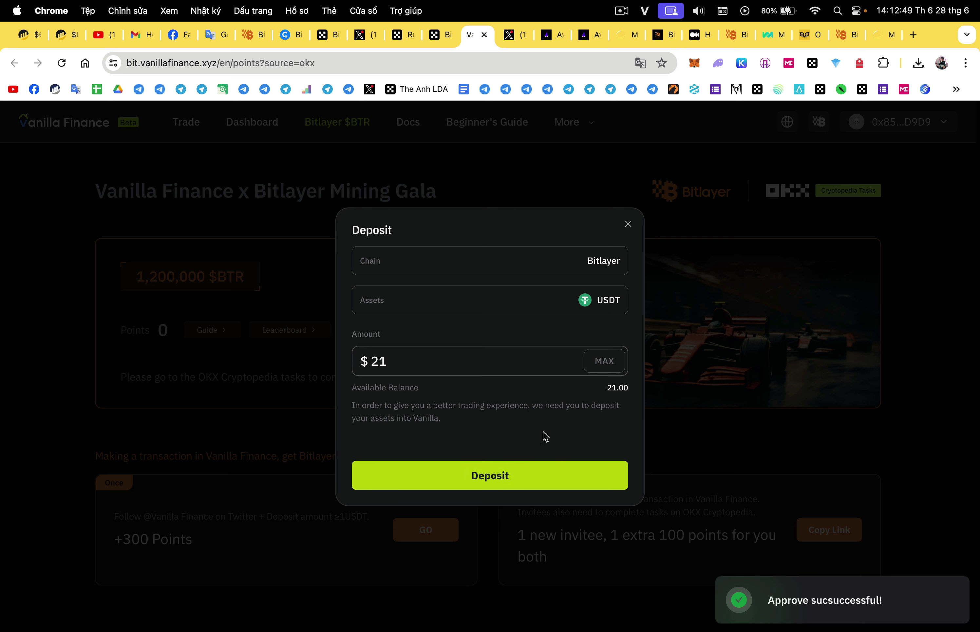
# - Deposit the 21 USDT into Vanilla Finance on Bitlayer and confirm the contract interaction in OKX Wallet
pyautogui.click(490, 475)
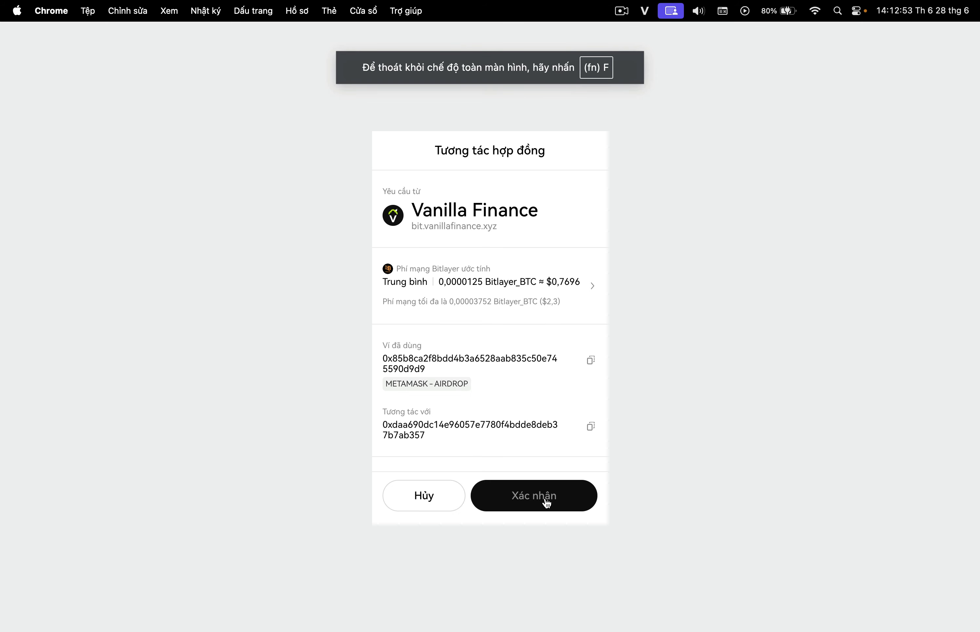
pyautogui.click(545, 503)
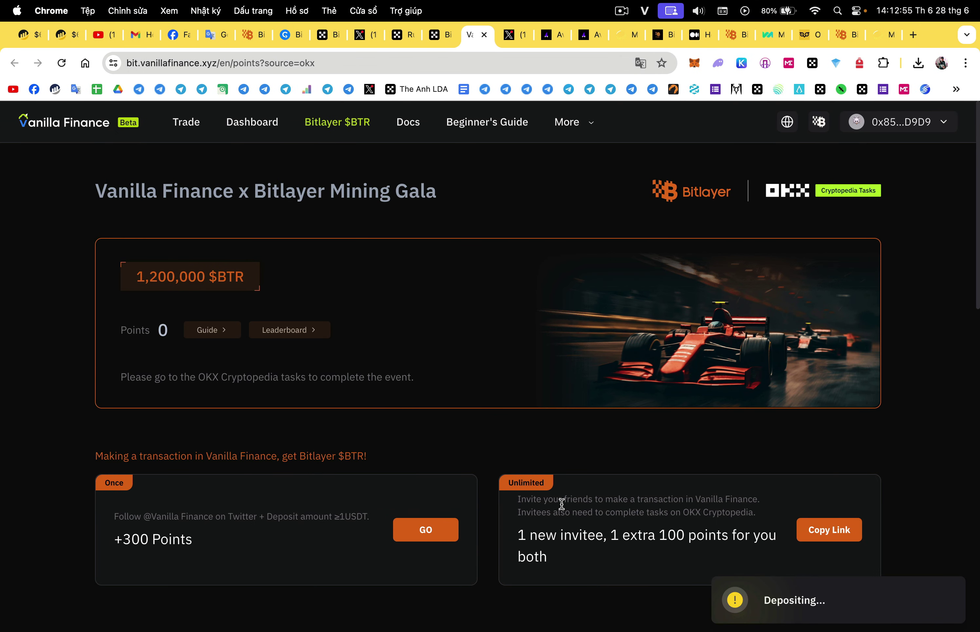
pyautogui.scroll(-3, 562, 503)
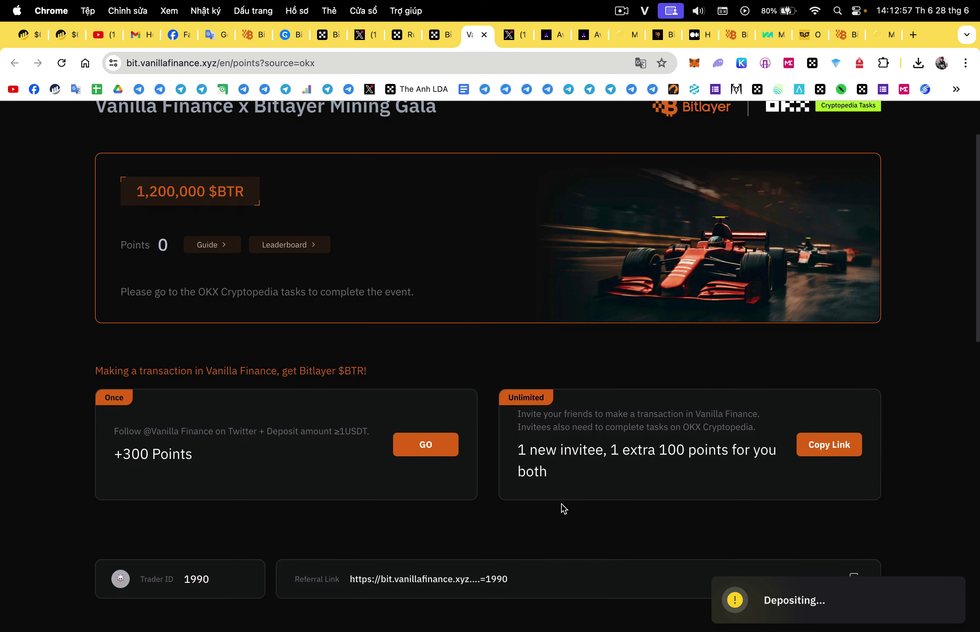
pyautogui.scroll(-1, 564, 508)
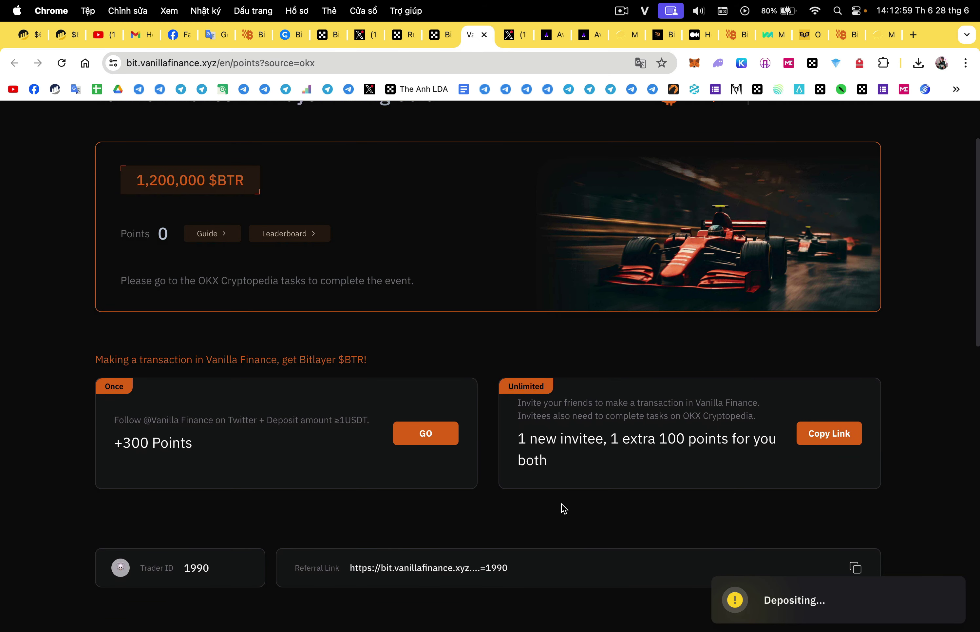
pyautogui.scroll(3, 564, 508)
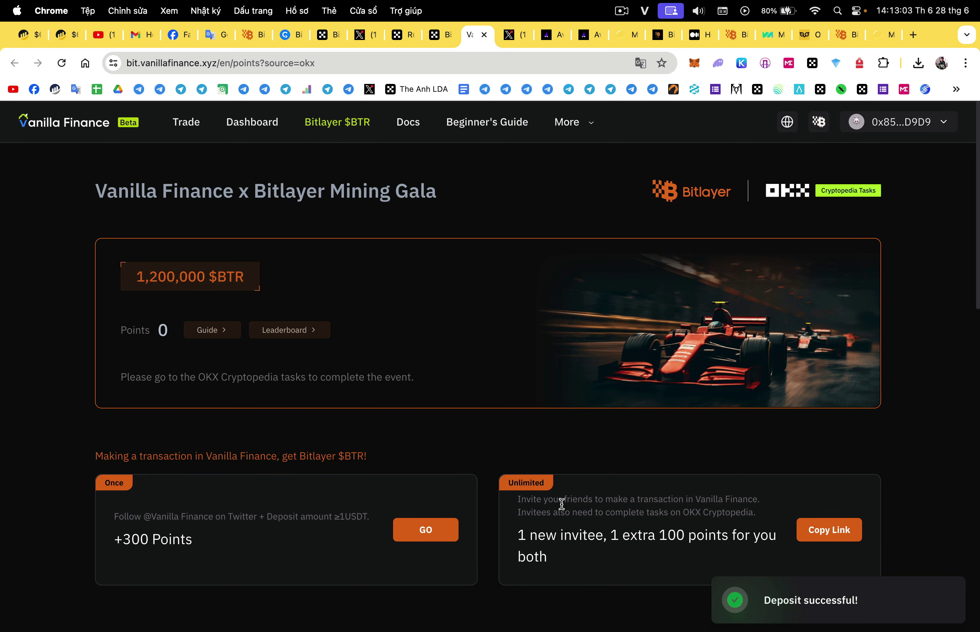
# - Claim the Vanilla Finance +300 Points task and review the points page's referral statistics and the site's Dashboard
pyautogui.click(445, 540)
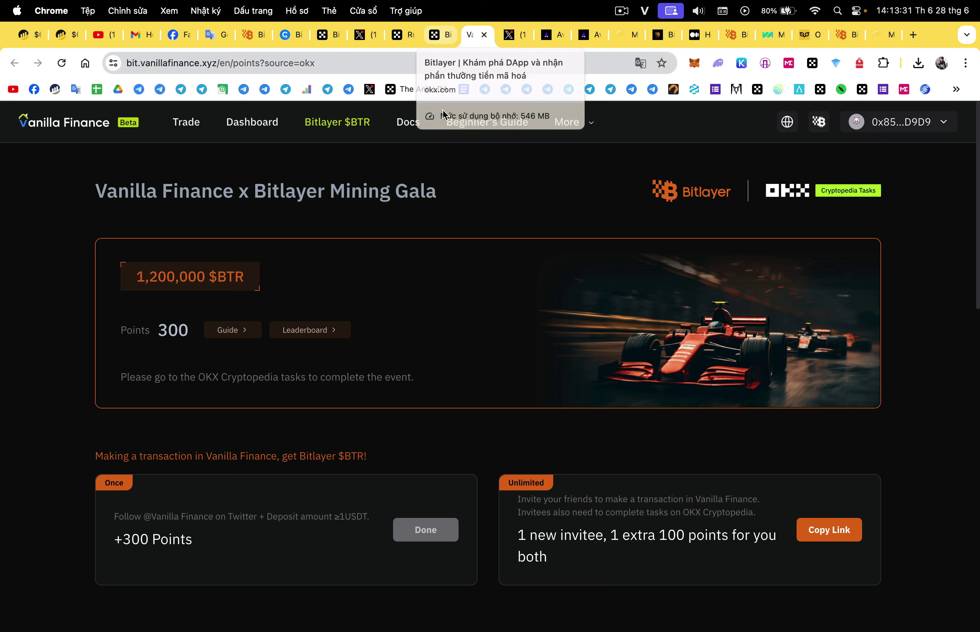
pyautogui.scroll(-10, 521, 326)
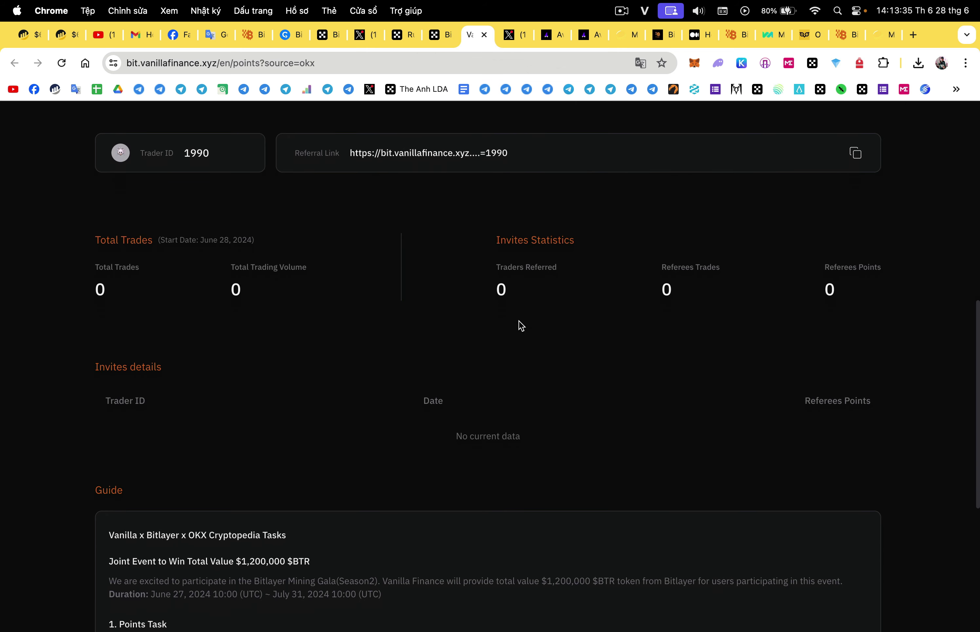
pyautogui.scroll(15, 520, 324)
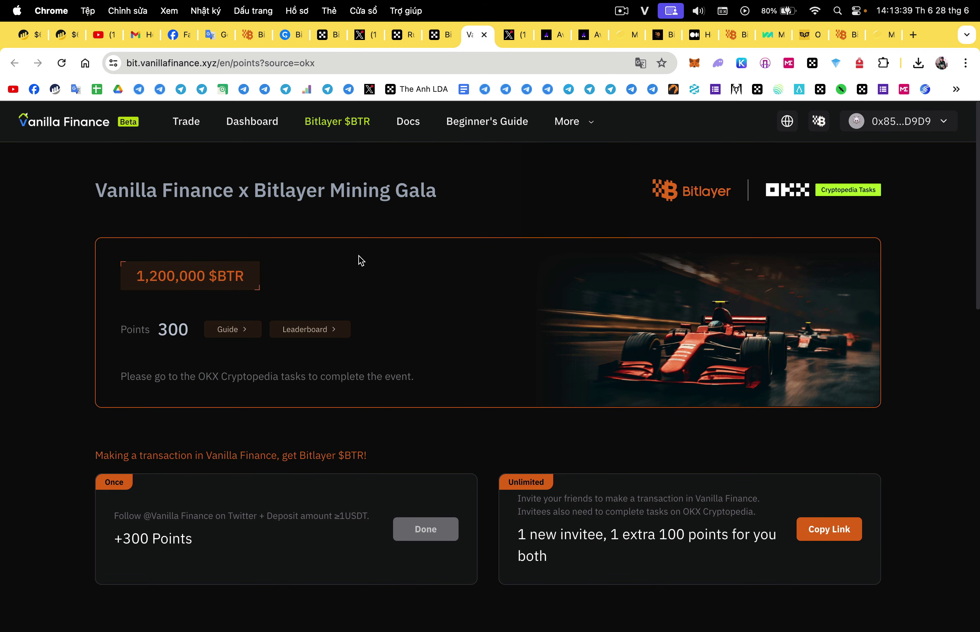
pyautogui.click(254, 124)
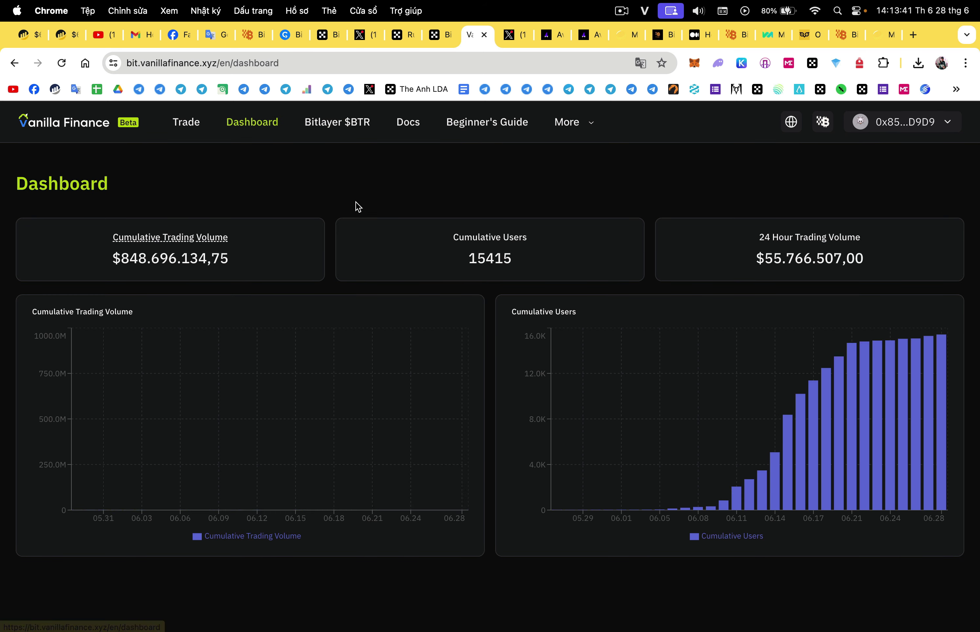
pyautogui.click(324, 125)
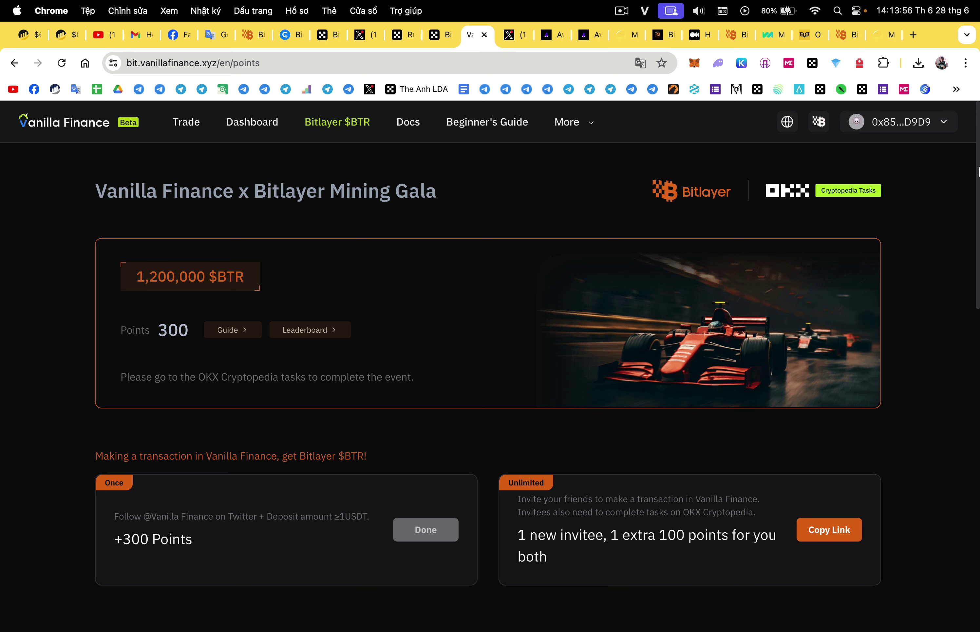
# - Preview the Vanilla Finance withdrawal form with the maximum amount of 21 USDT and close it without approving
pyautogui.click(933, 124)
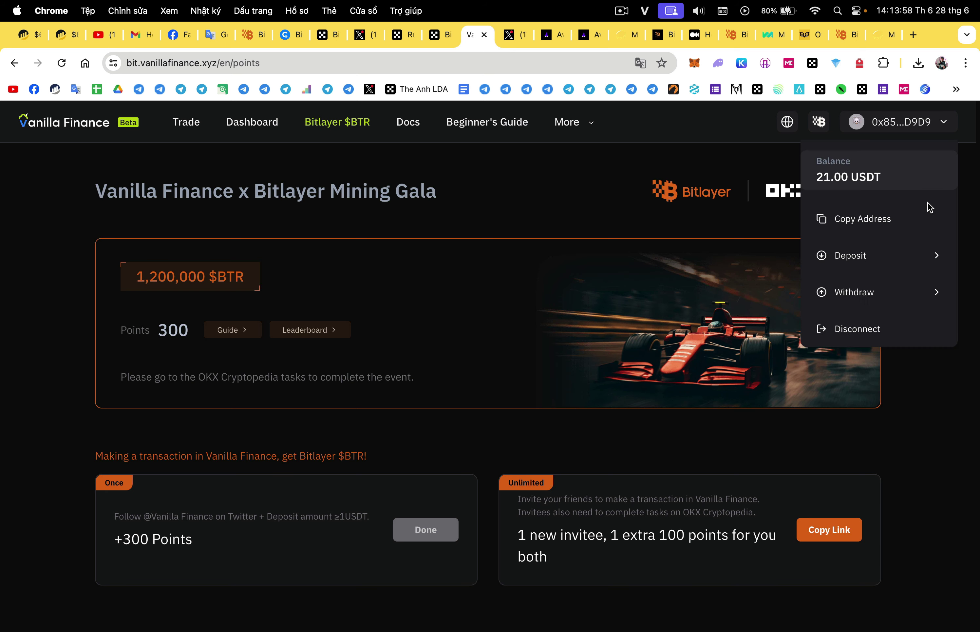
pyautogui.click(893, 297)
pyautogui.click(593, 363)
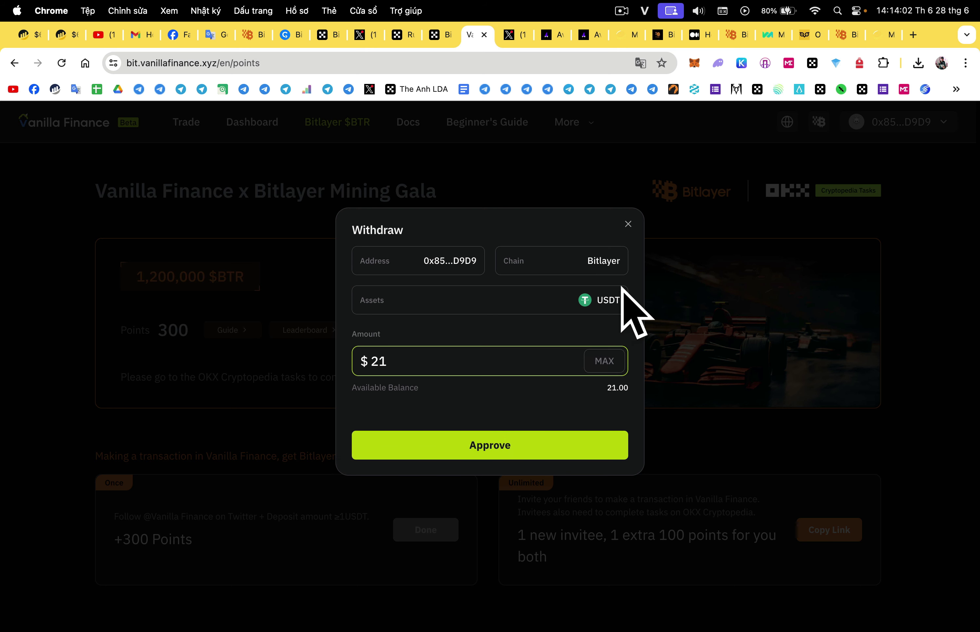
pyautogui.click(628, 223)
pyautogui.moveTo(875, 133)
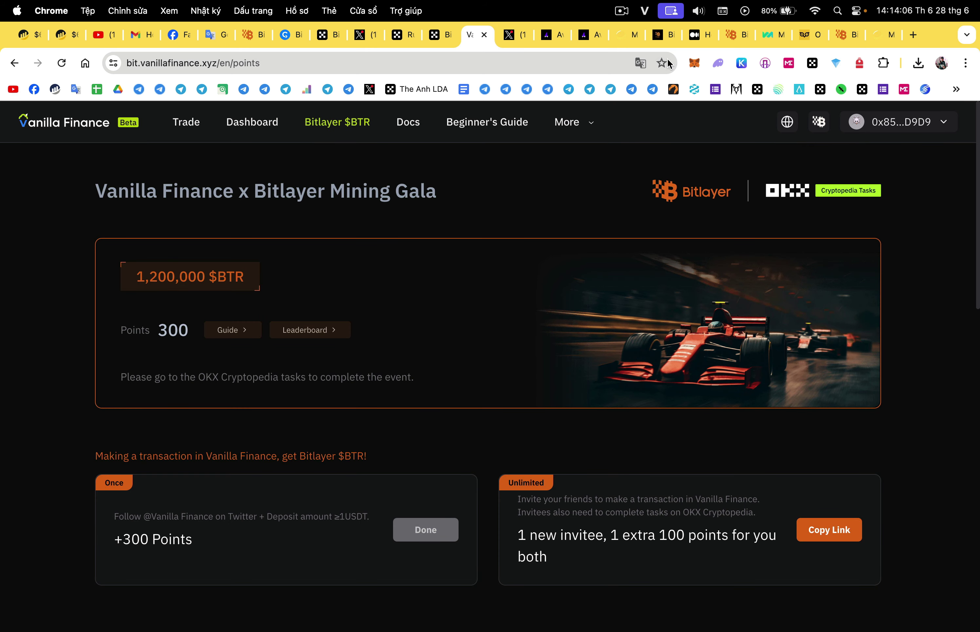
# - Switch to Avalon Finance, view the withdrawal form for the supplied BTC on the Dashboard and close it without withdrawing
pyautogui.click(553, 36)
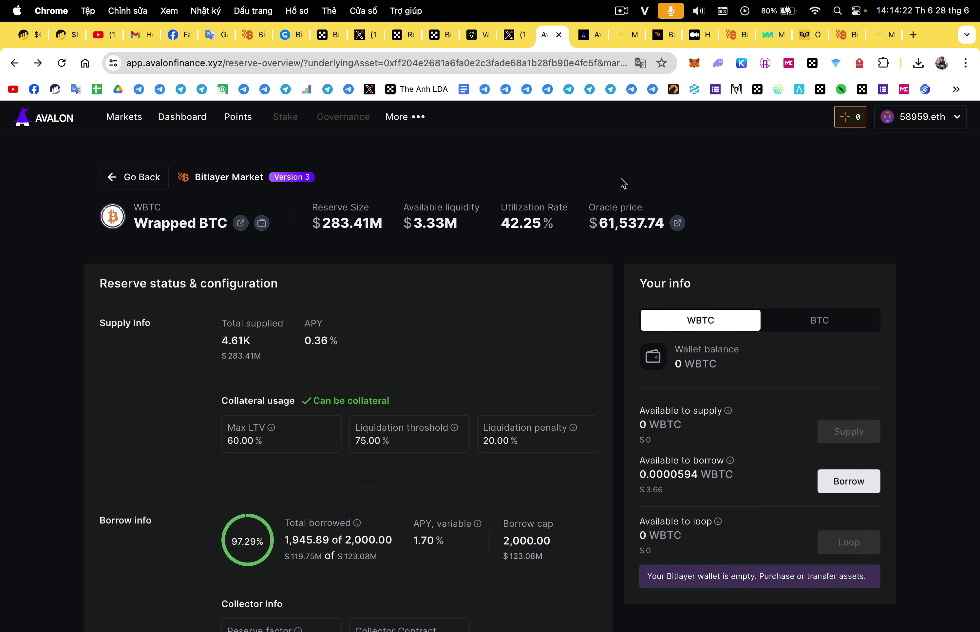
pyautogui.click(182, 117)
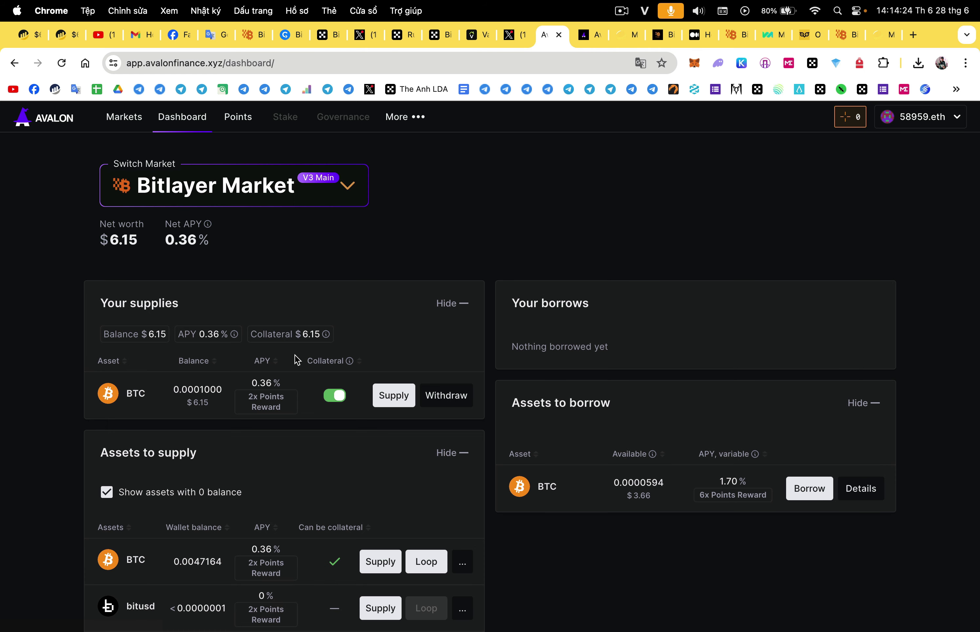
pyautogui.click(449, 396)
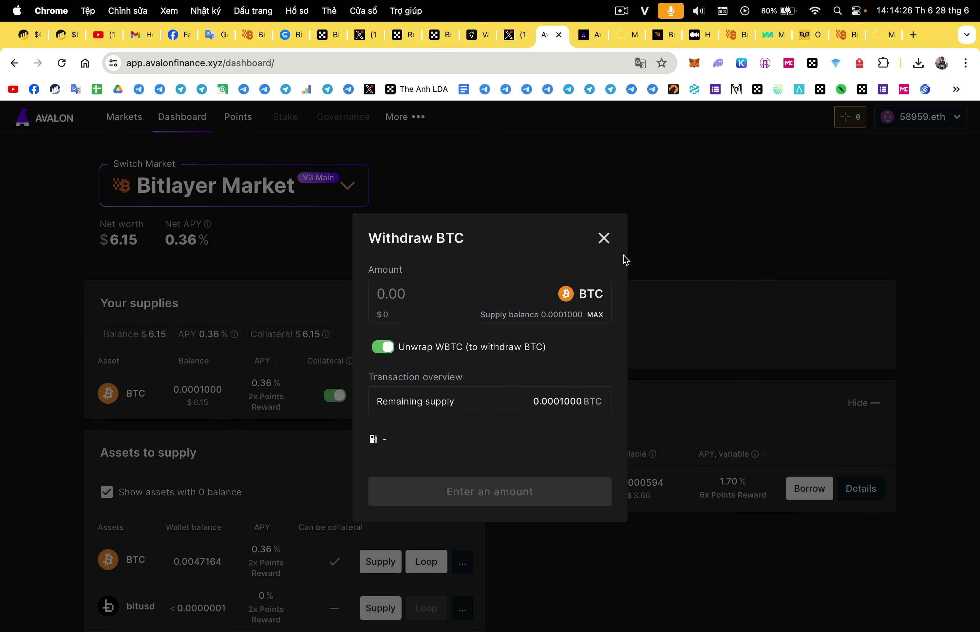
pyautogui.click(604, 237)
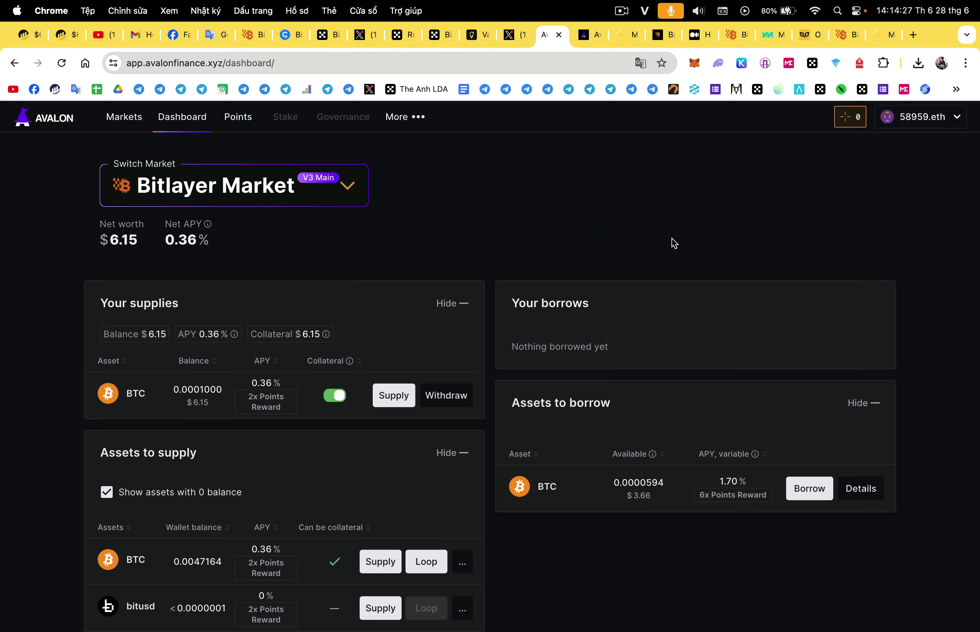
# - Return to the OKX Cryptopedia Bitlayer event, try to verify the Vanilla Finance tasks and reload the page
pyautogui.click(514, 41)
pyautogui.click(444, 42)
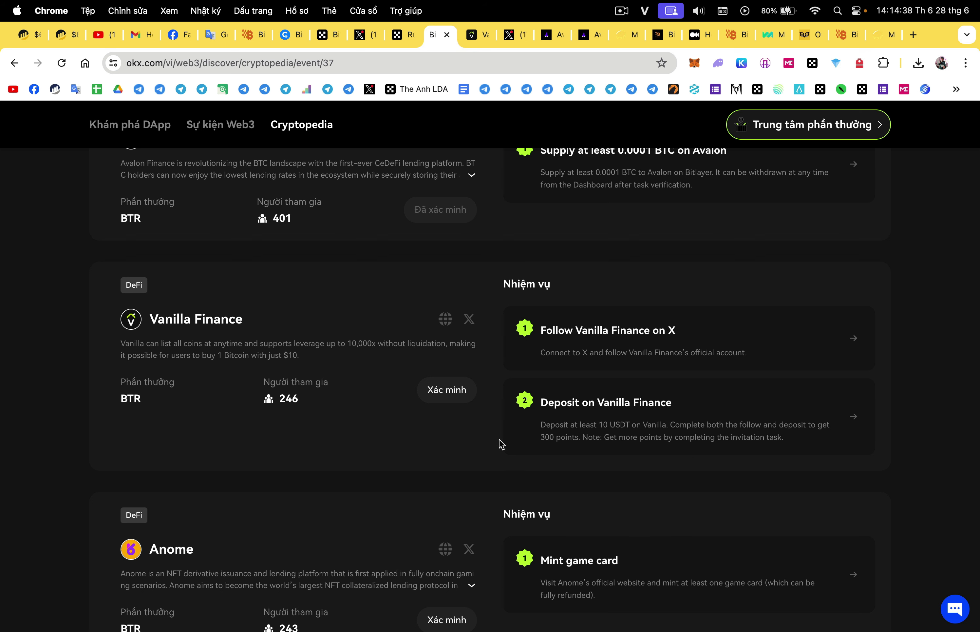
pyautogui.click(457, 393)
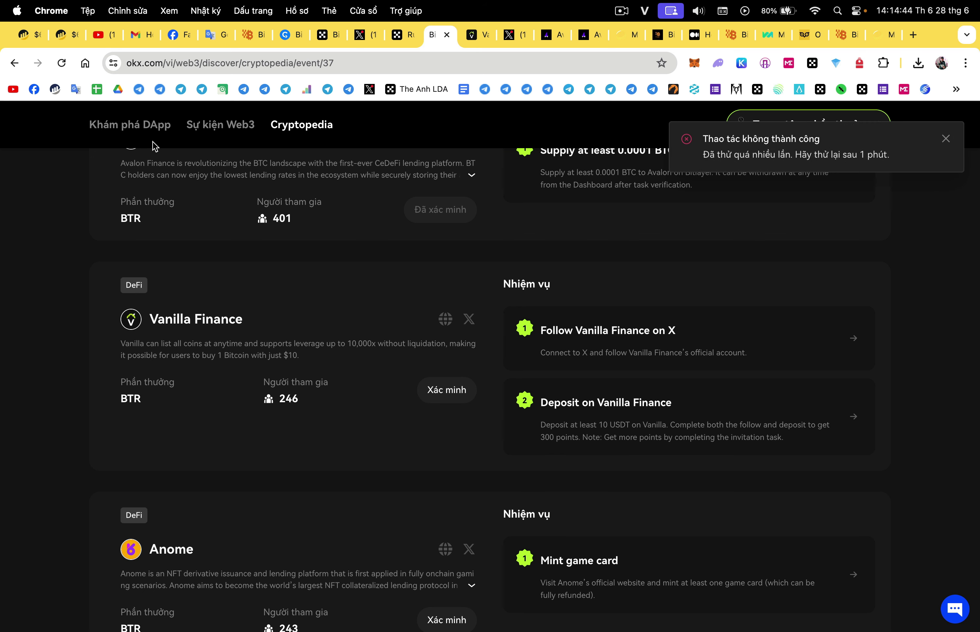
pyautogui.click(62, 66)
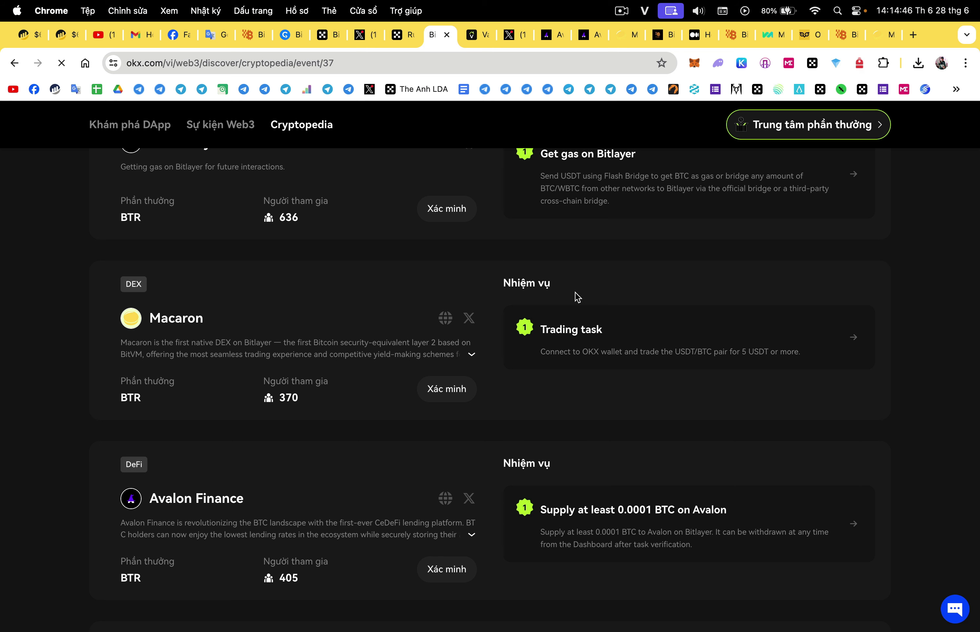
# - Examine the reloaded Bitlayer event's task list and the OKX site menu options, then close the menu
pyautogui.scroll(7, 634, 350)
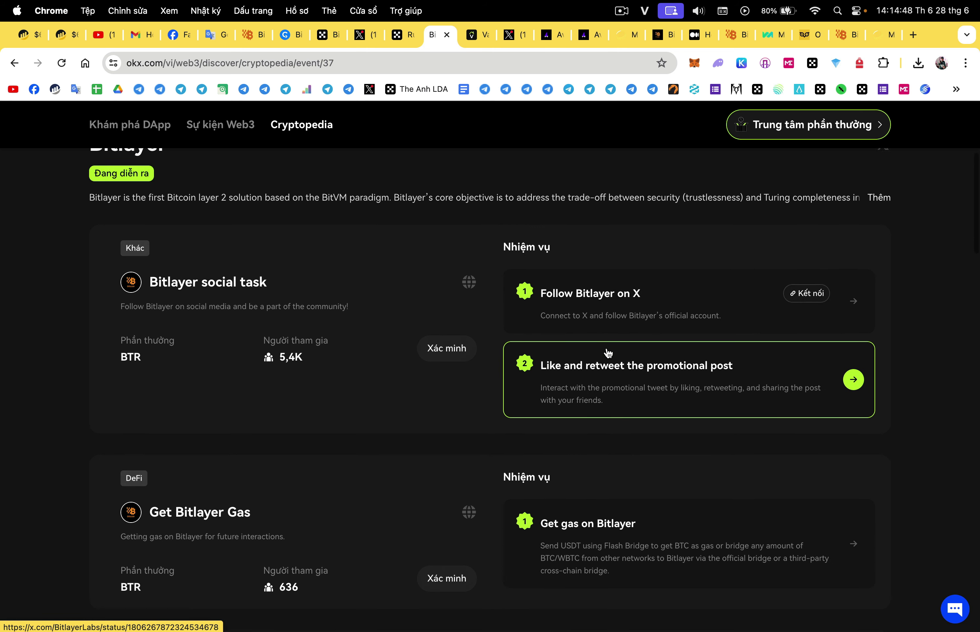
pyautogui.scroll(-3, 608, 353)
pyautogui.scroll(3, 609, 351)
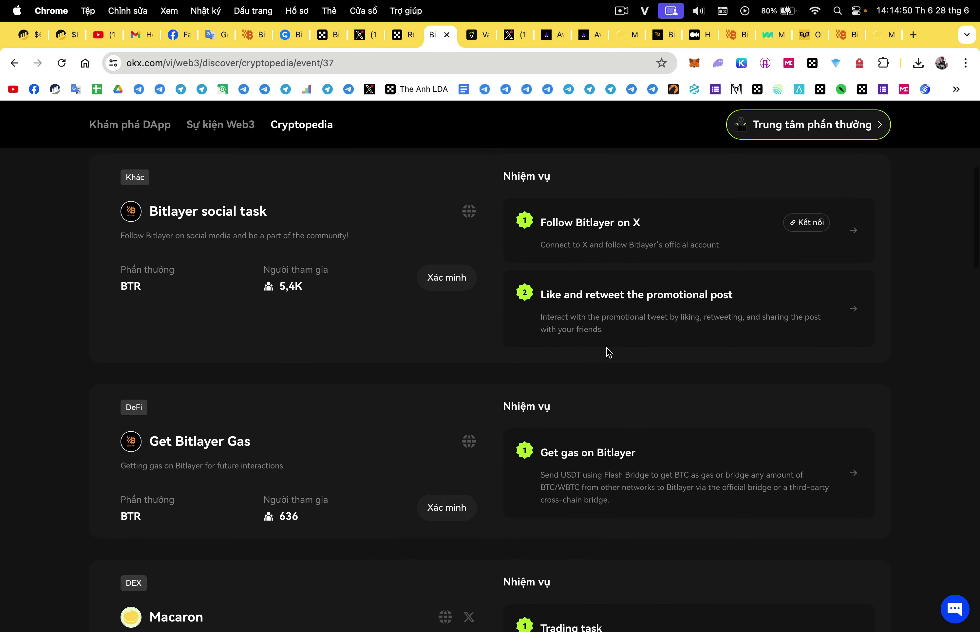
pyautogui.scroll(8, 612, 351)
pyautogui.moveTo(947, 141)
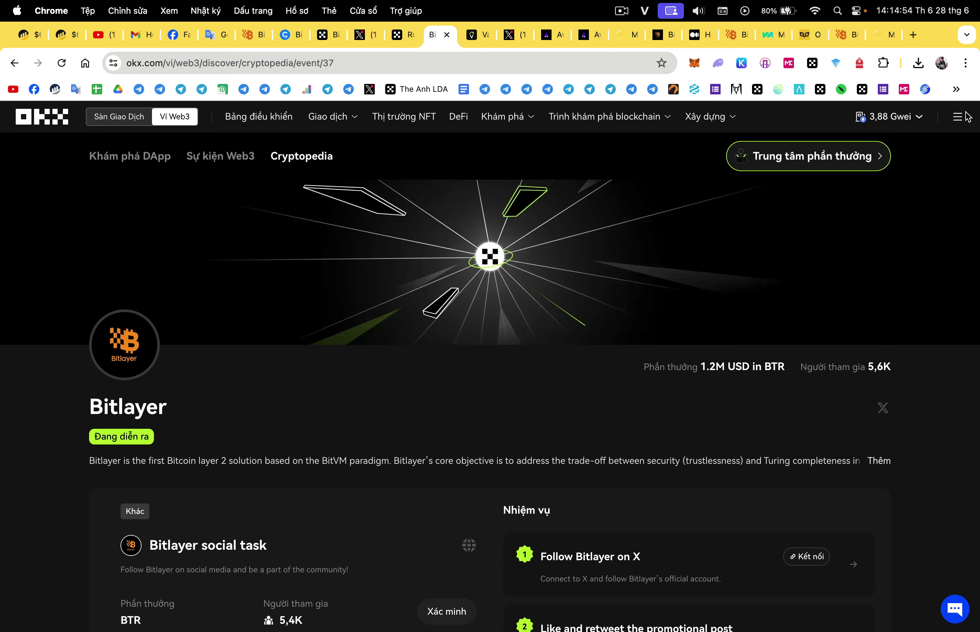
pyautogui.click(959, 119)
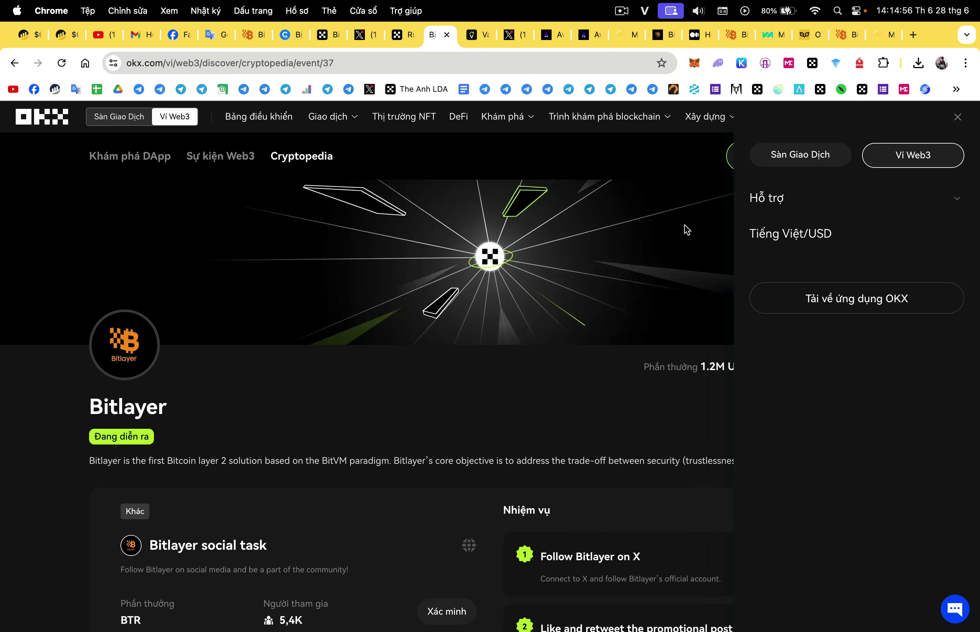
pyautogui.scroll(-1, 607, 370)
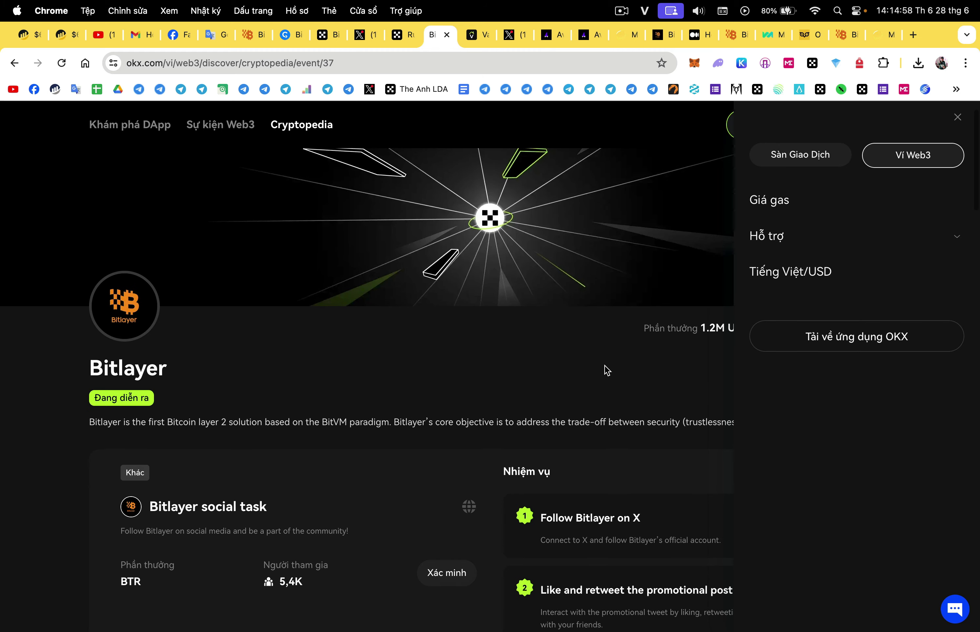
pyautogui.scroll(1, 645, 335)
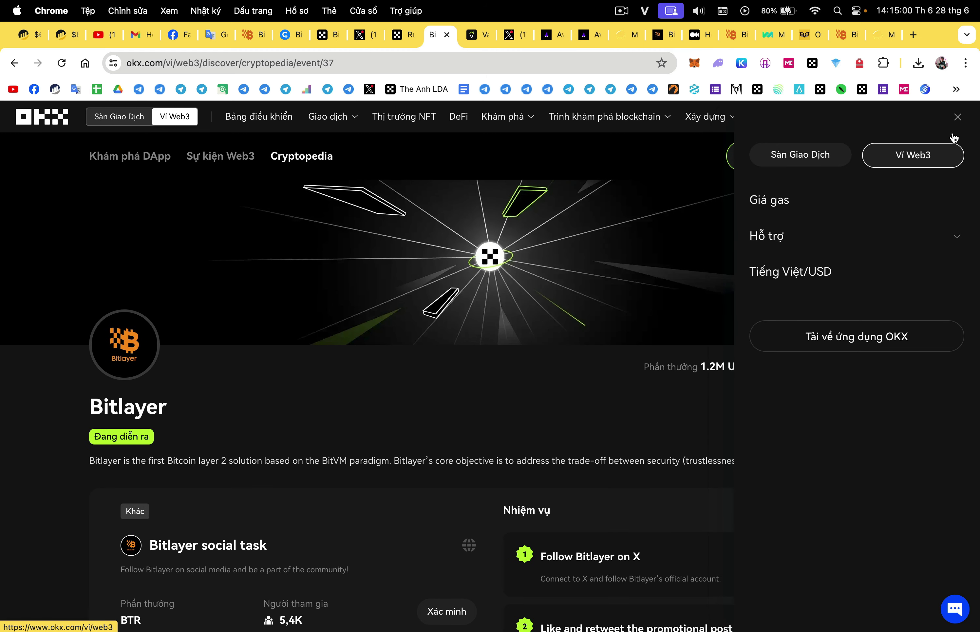
pyautogui.click(958, 119)
# - Request verification of the Get Bitlayer Gas task, accept the wallet switch and sign the OKX Web3 ownership message
pyautogui.scroll(-1, 835, 279)
pyautogui.scroll(-5, 834, 279)
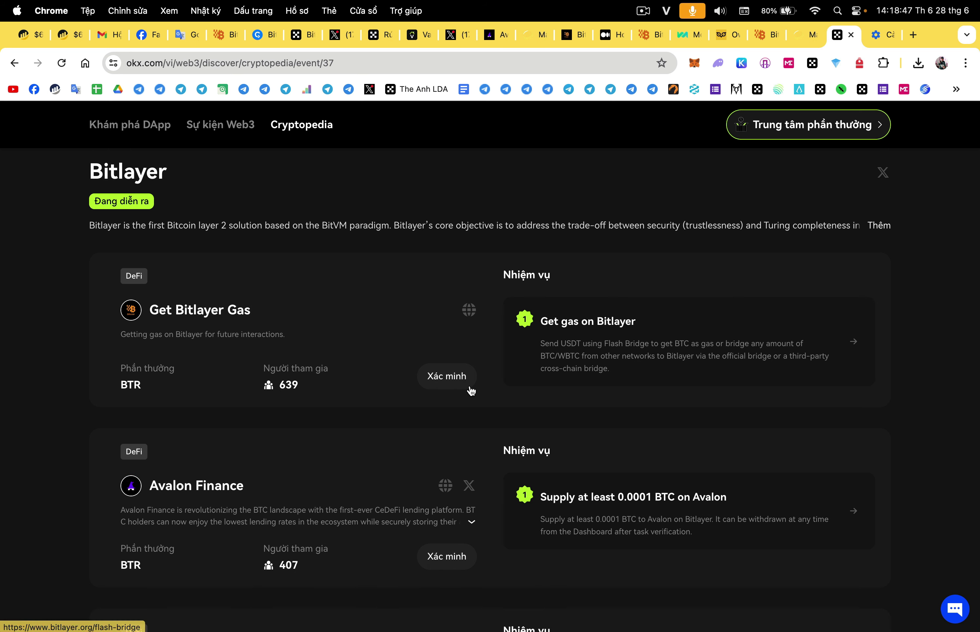
pyautogui.click(468, 385)
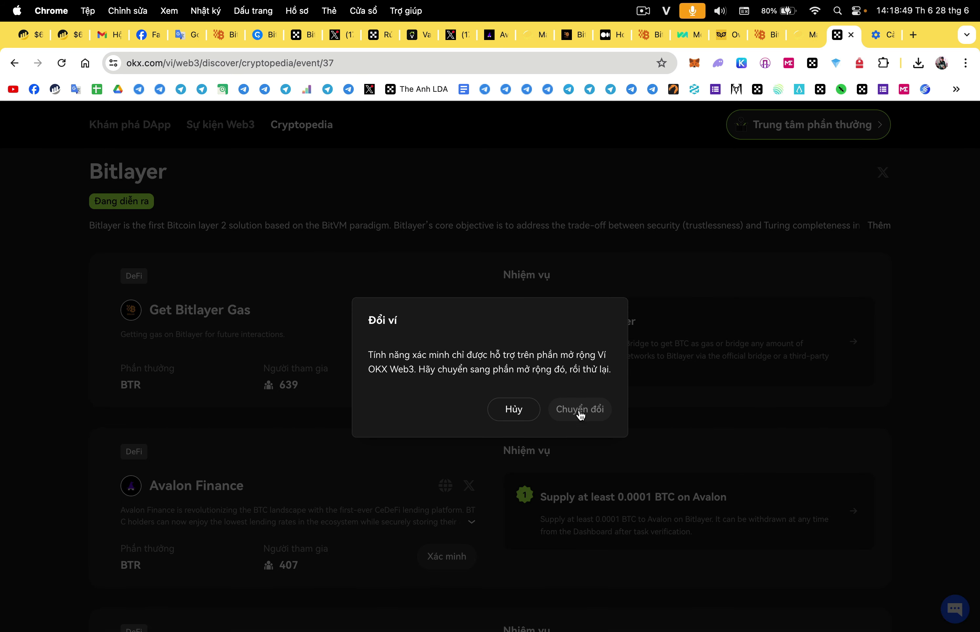
pyautogui.click(581, 412)
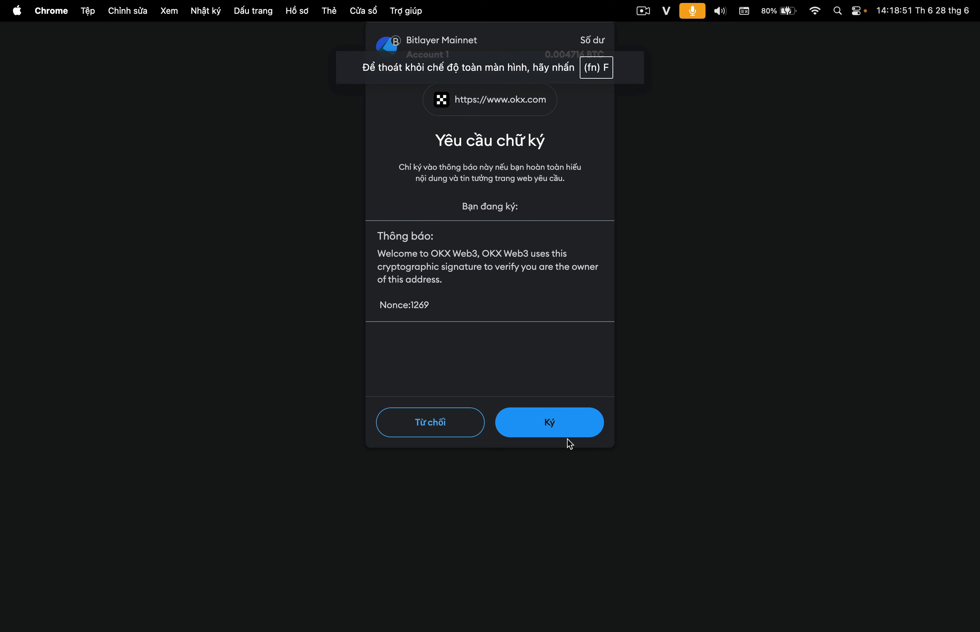
pyautogui.click(567, 436)
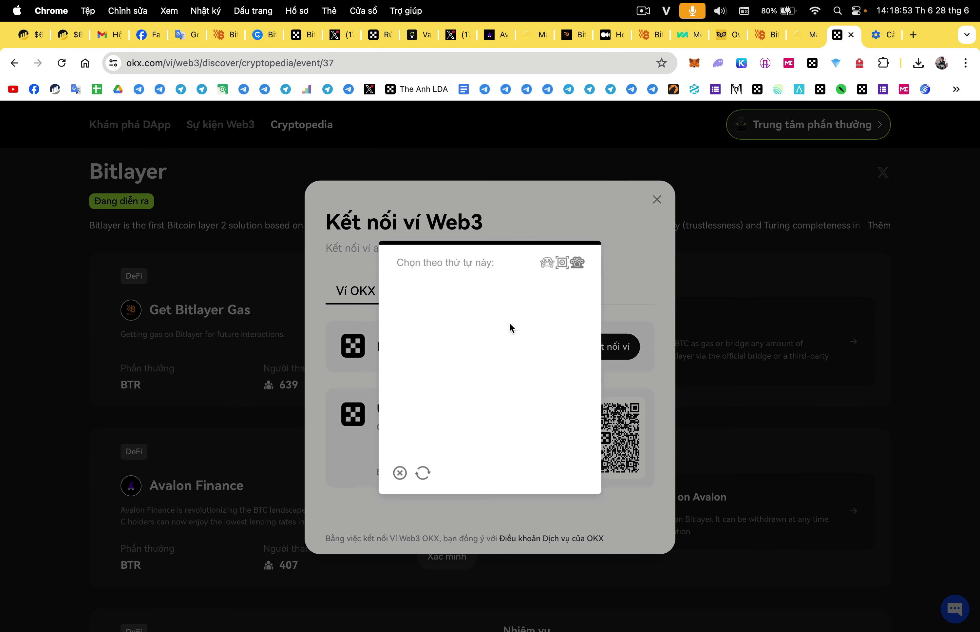
# - Solve the captcha by selecting its icons in the shown order, acknowledge the task verification and close the wallet connection dialog
pyautogui.click(430, 382)
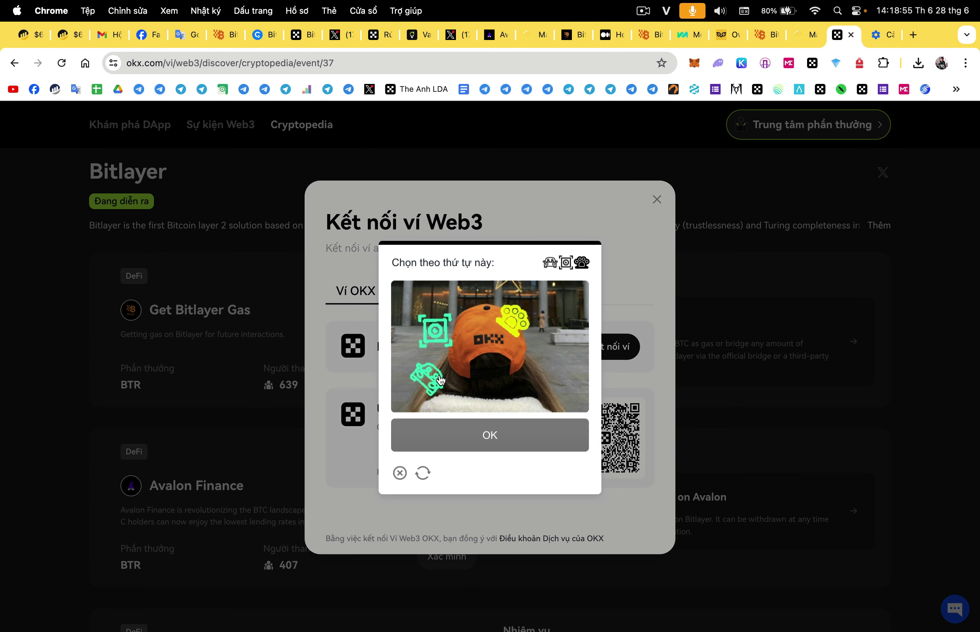
pyautogui.click(437, 330)
pyautogui.click(514, 331)
pyautogui.click(525, 433)
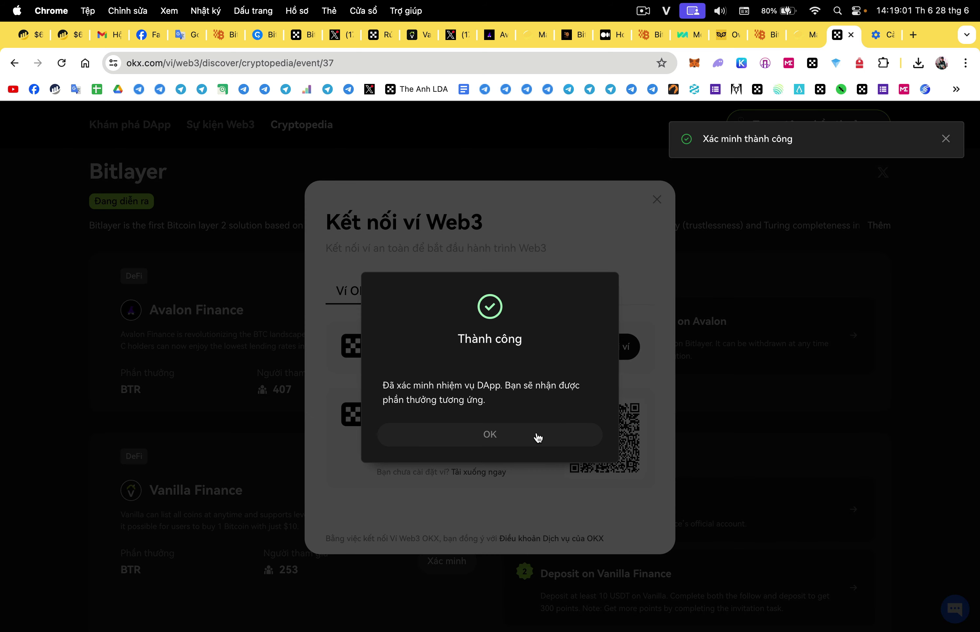
pyautogui.click(538, 437)
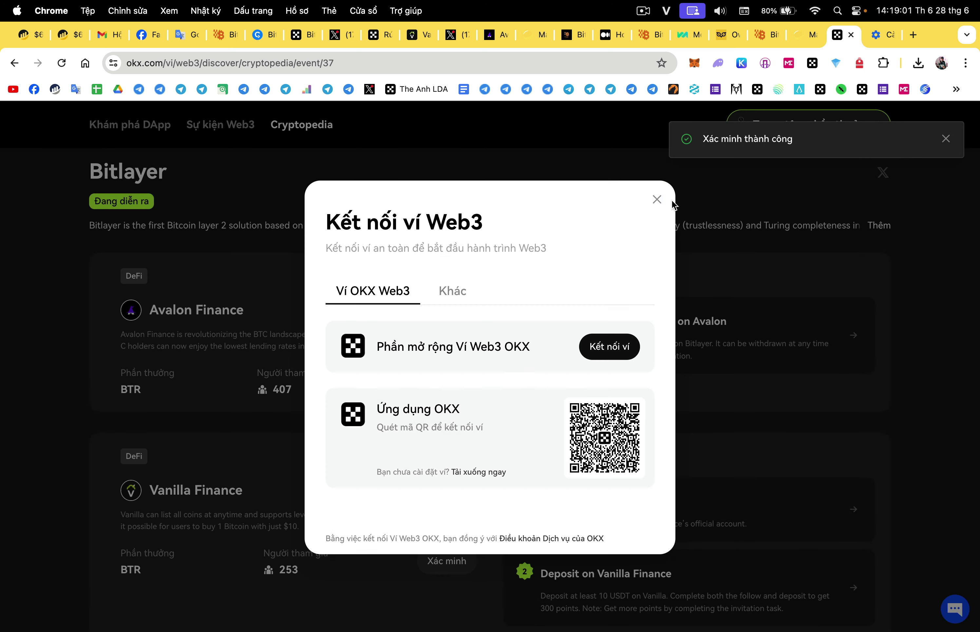
pyautogui.click(657, 200)
pyautogui.scroll(-3, 909, 345)
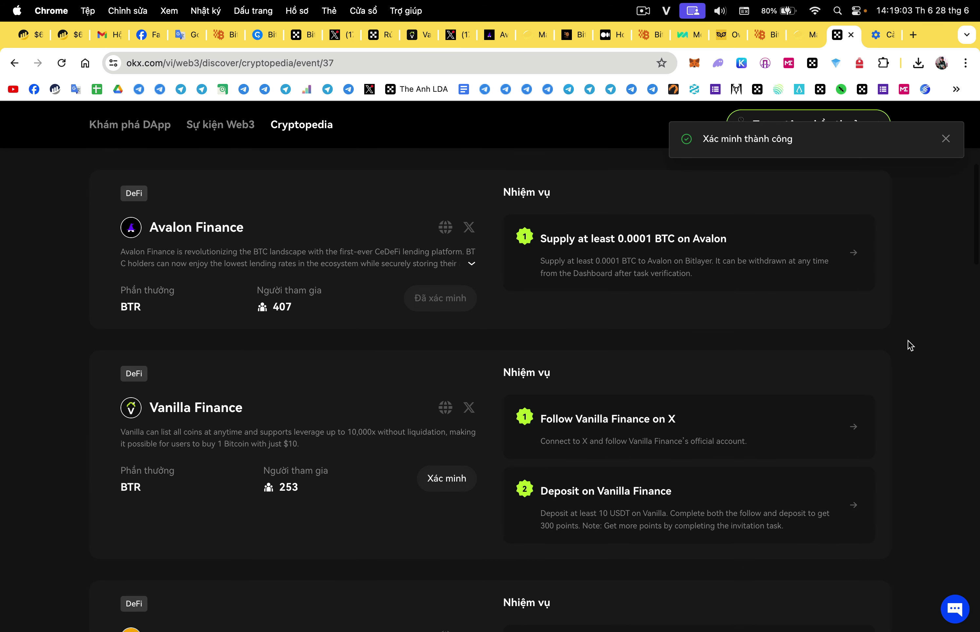
pyautogui.scroll(-3, 910, 345)
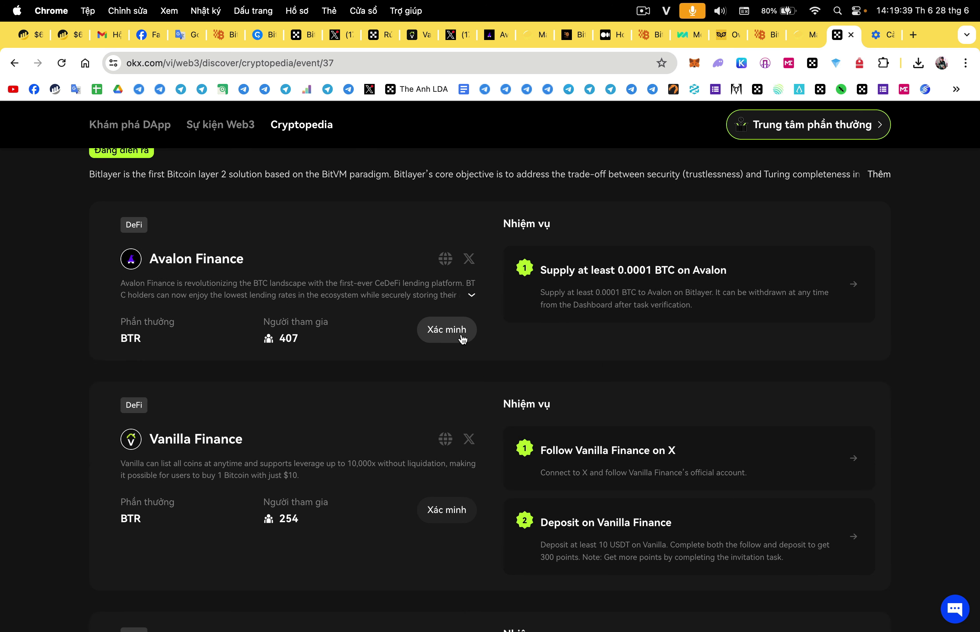
# - Request verification of the Avalon Finance task, accept the wallet switch and sign the OKX Web3 ownership message
pyautogui.click(463, 338)
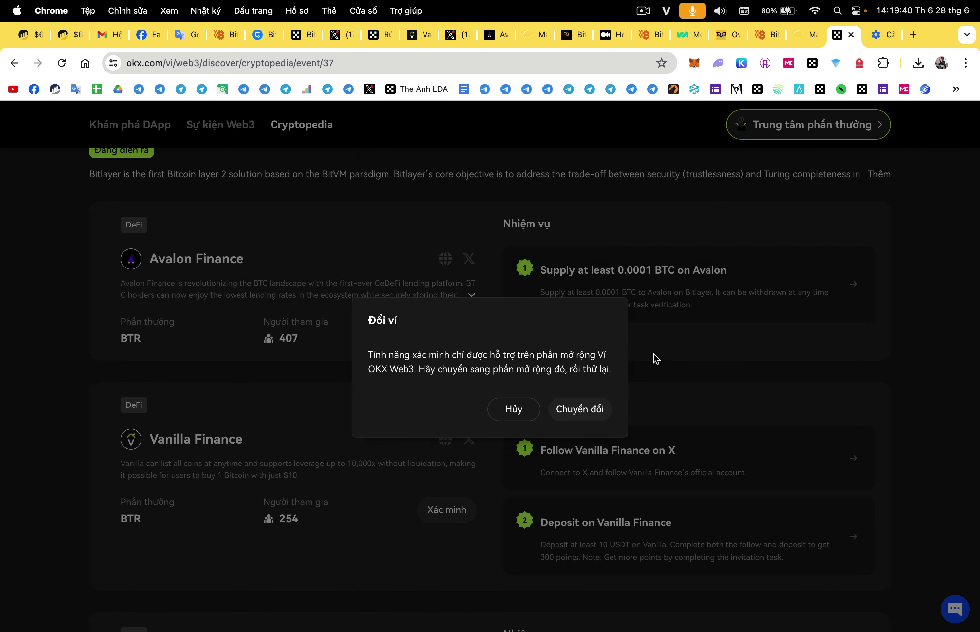
pyautogui.click(590, 416)
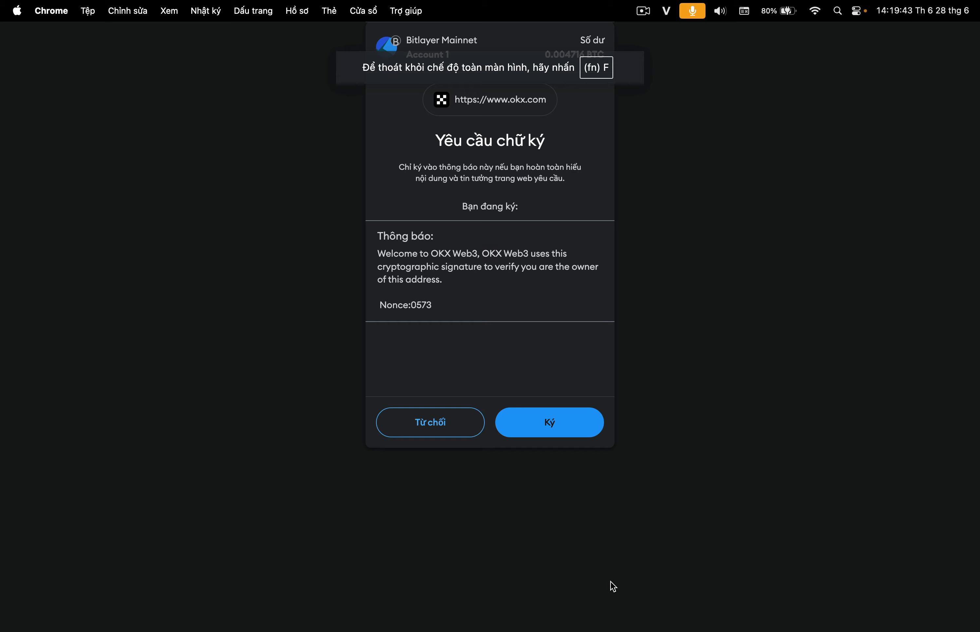
pyautogui.click(569, 430)
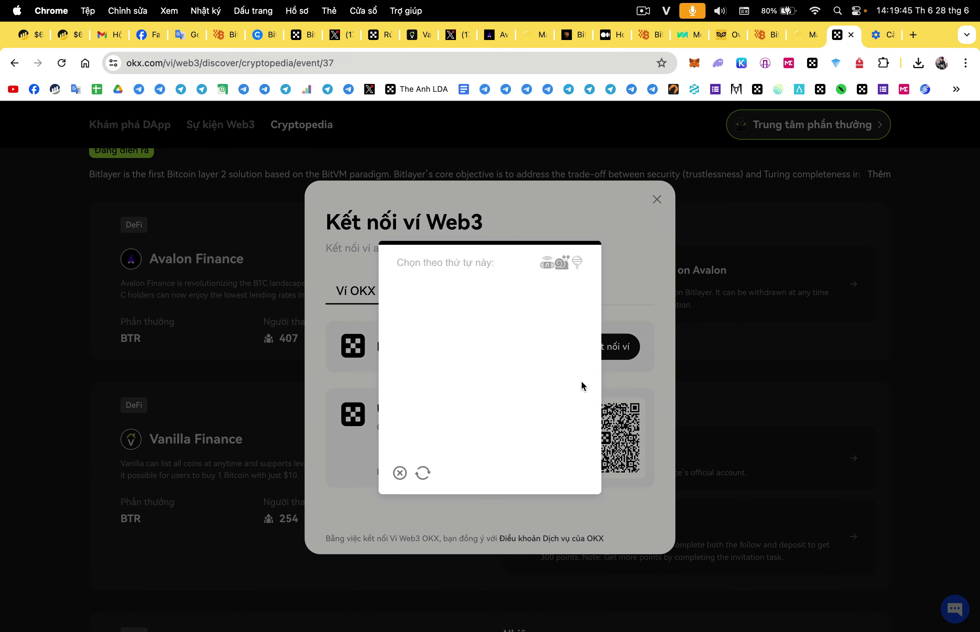
# - Select the captcha's three icons in the shown order, acknowledge the Avalon task verification and close the wallet connection dialog
pyautogui.click(435, 320)
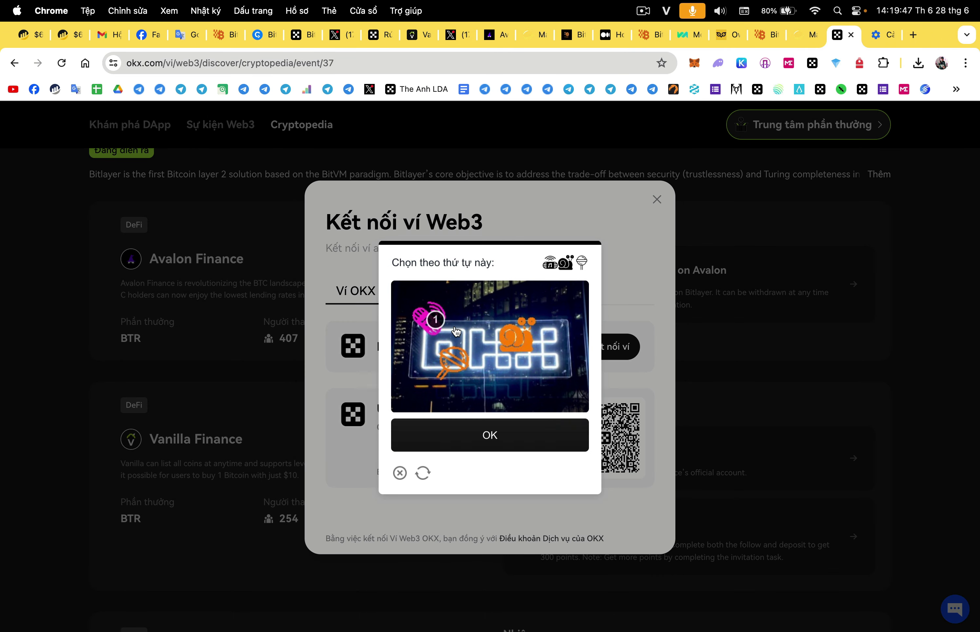
pyautogui.click(520, 342)
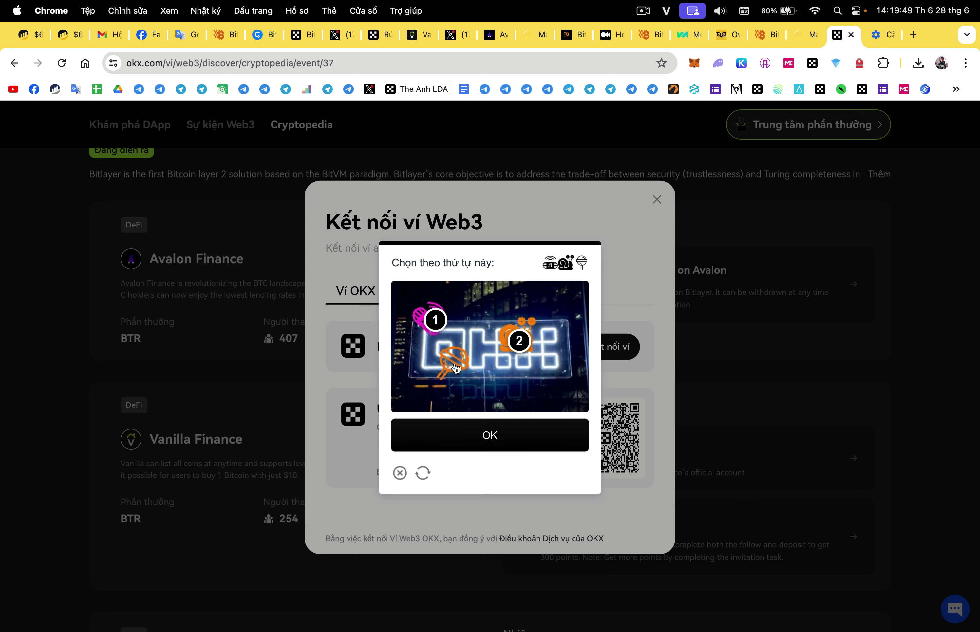
pyautogui.click(456, 361)
pyautogui.click(564, 426)
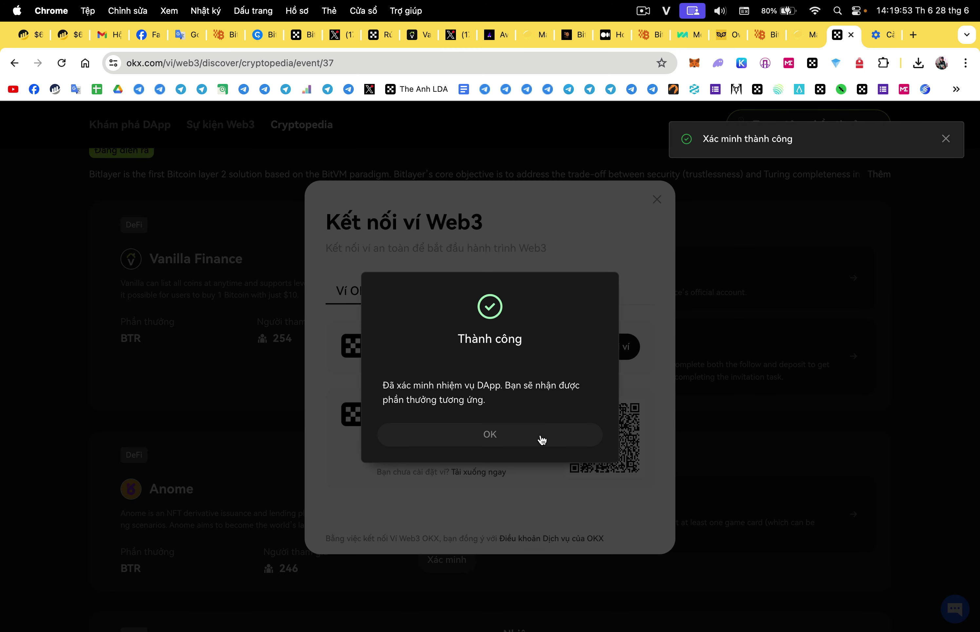
pyautogui.click(542, 439)
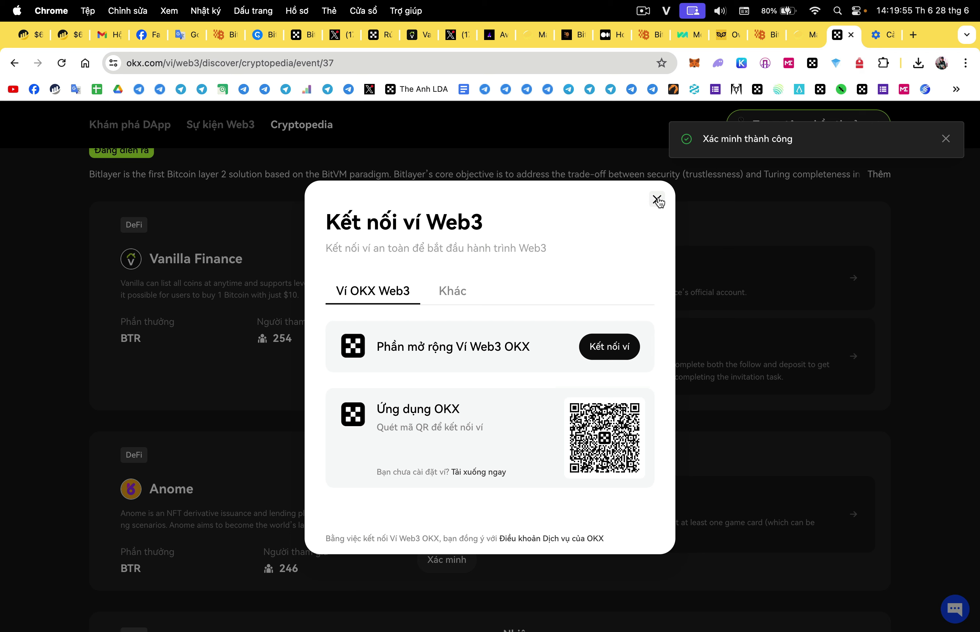
pyautogui.click(657, 200)
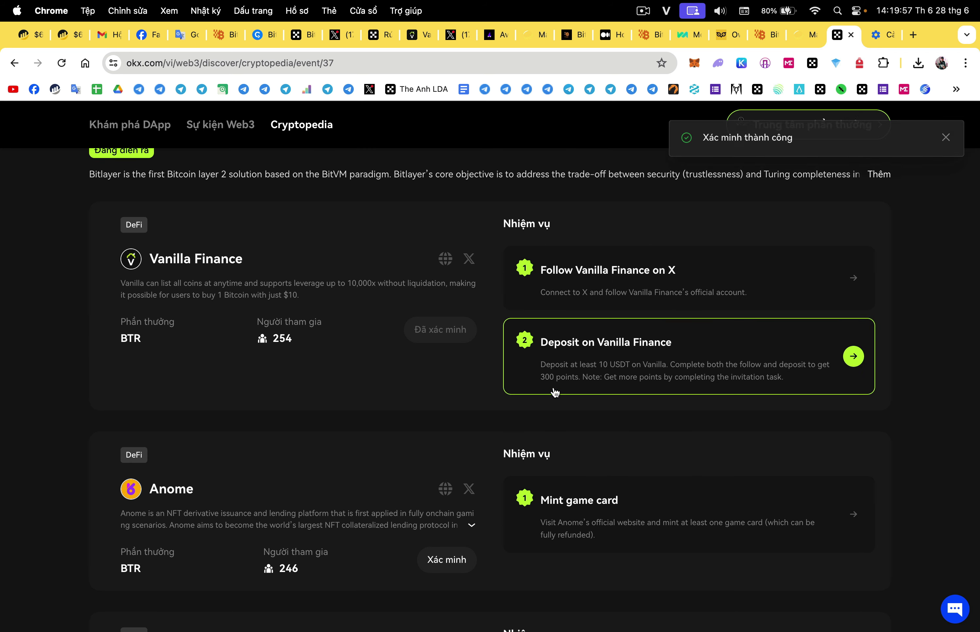
# - Review the Vanilla Finance, Anome and Zearn tasks, and open Anome's Mint game card task, accepting the third-party site notice
pyautogui.scroll(-3, 489, 424)
pyautogui.scroll(3, 486, 438)
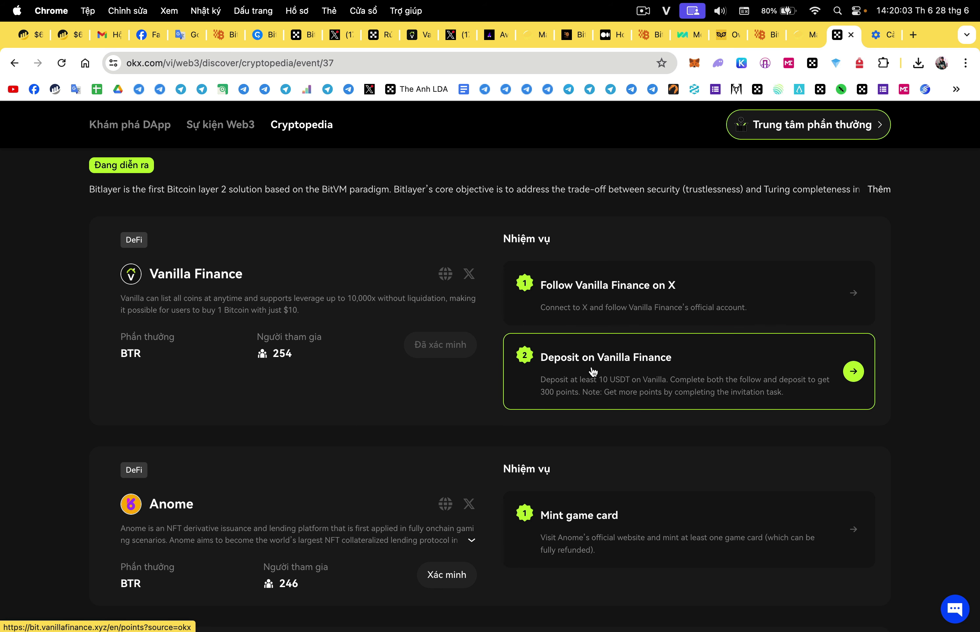
pyautogui.scroll(-2, 457, 425)
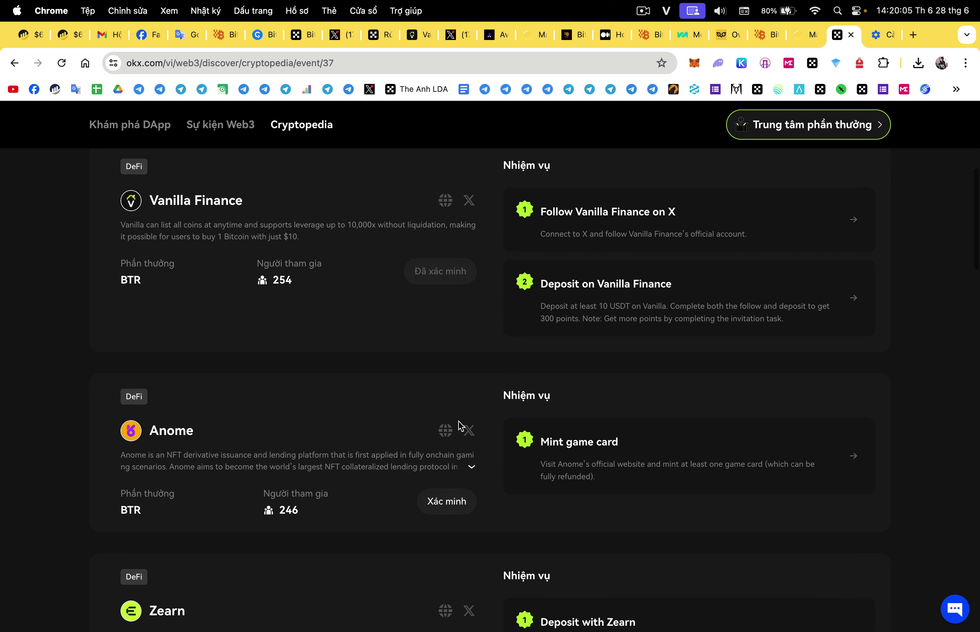
pyautogui.scroll(-4, 460, 427)
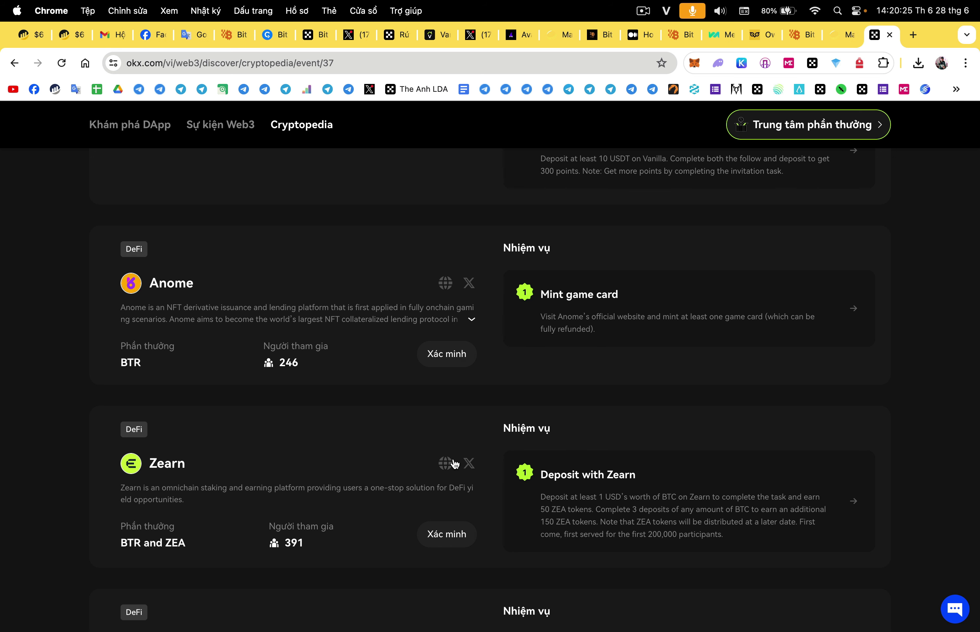
pyautogui.scroll(3, 230, 383)
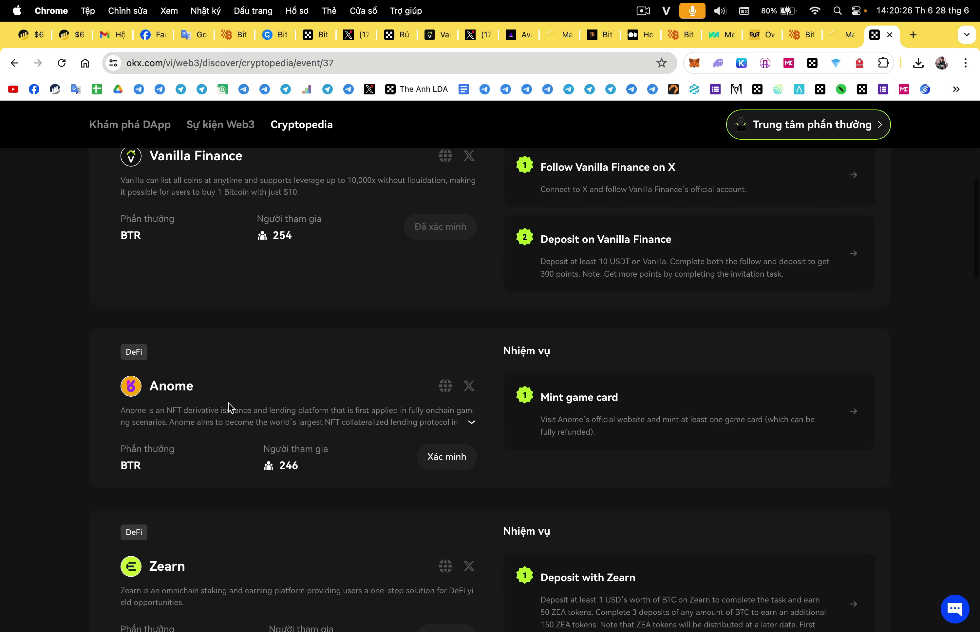
pyautogui.click(853, 412)
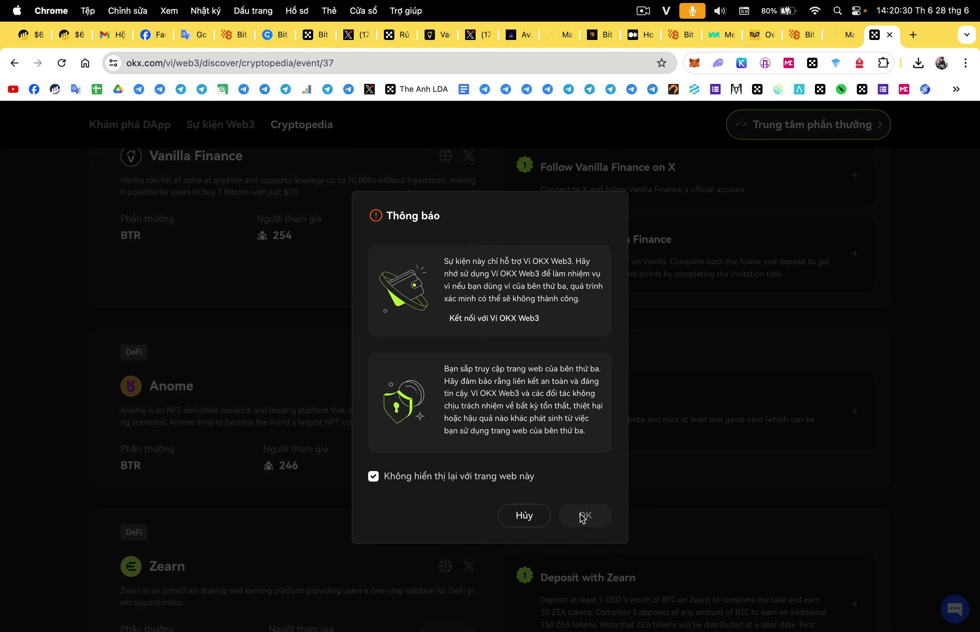
pyautogui.click(585, 516)
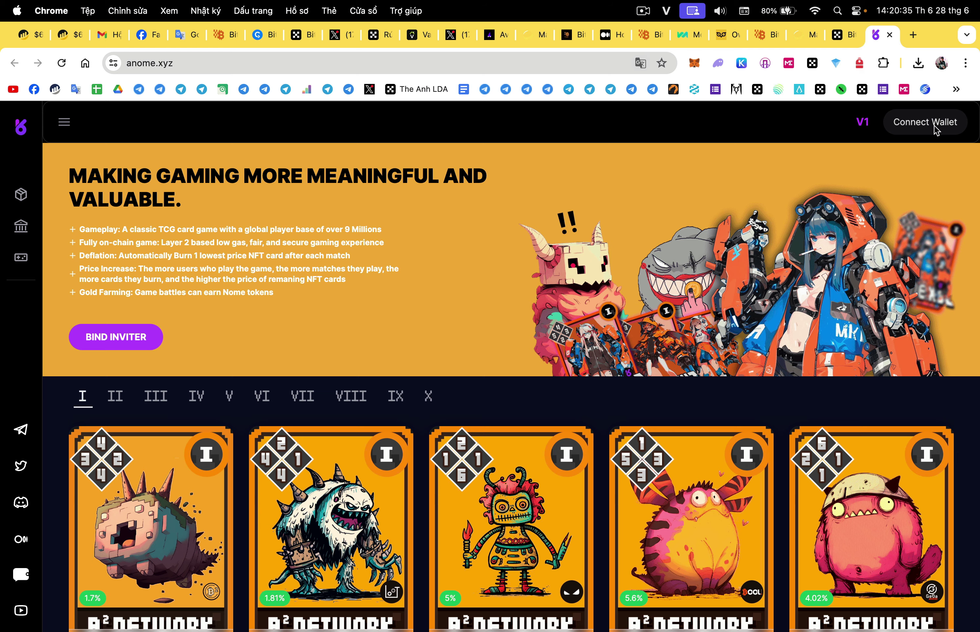
# - Try to connect a wallet to Anome with MetaMask and with OKX Wallet, and close the connection dialog
pyautogui.click(937, 131)
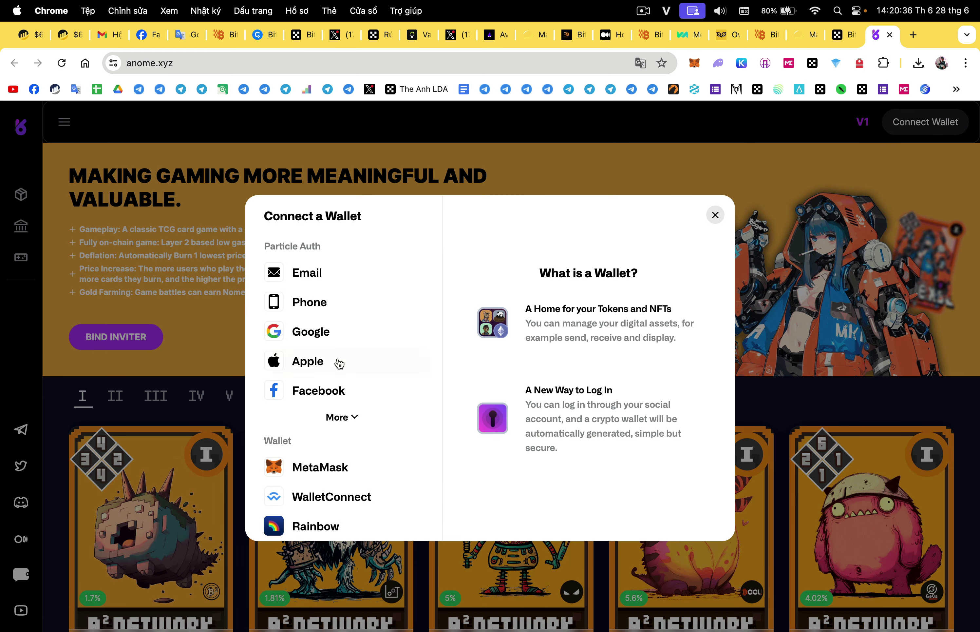
pyautogui.click(326, 472)
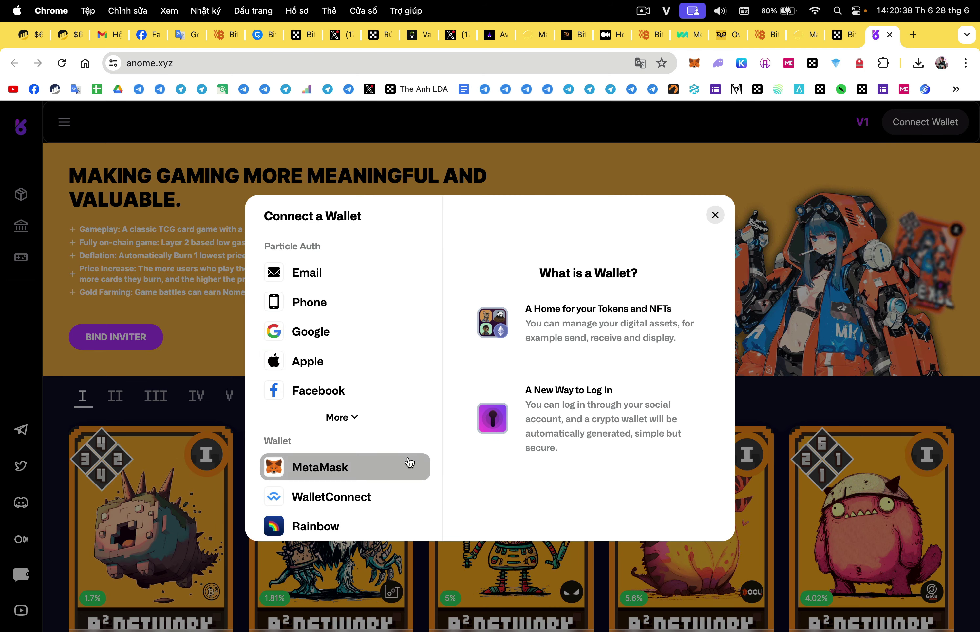
pyautogui.scroll(-3, 377, 468)
pyautogui.click(378, 468)
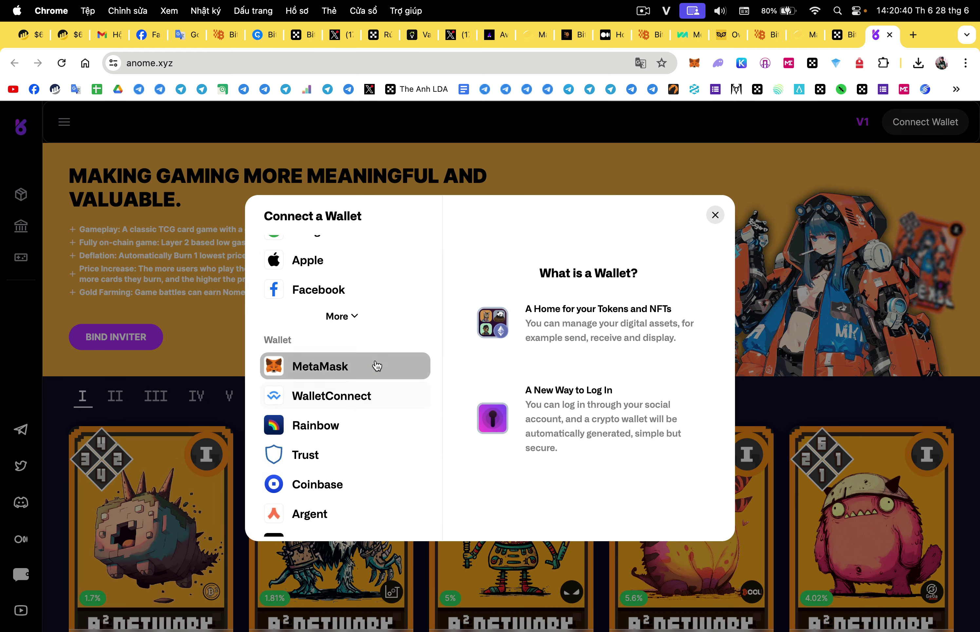
pyautogui.click(376, 366)
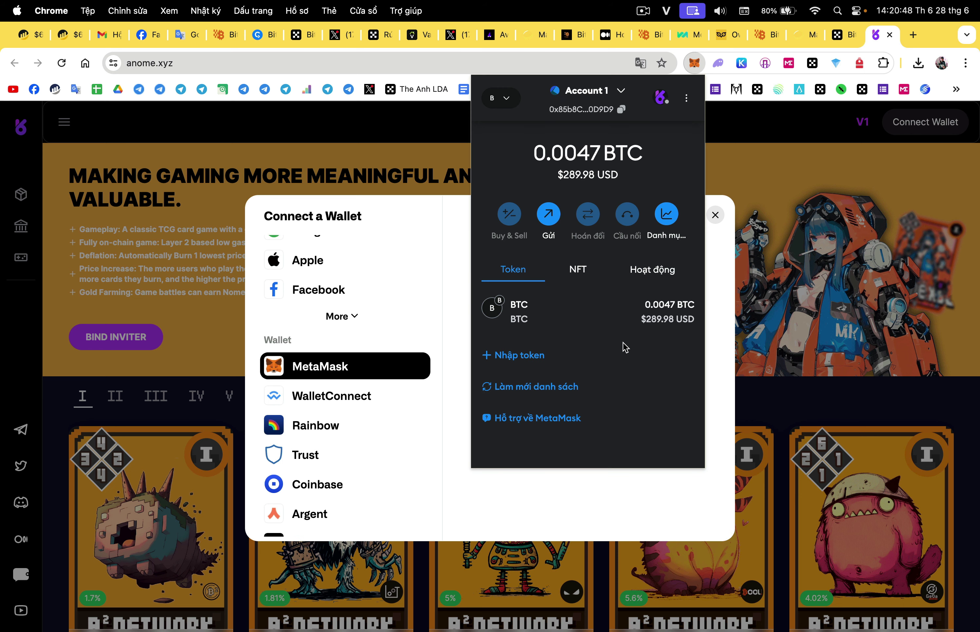
pyautogui.scroll(-5, 374, 375)
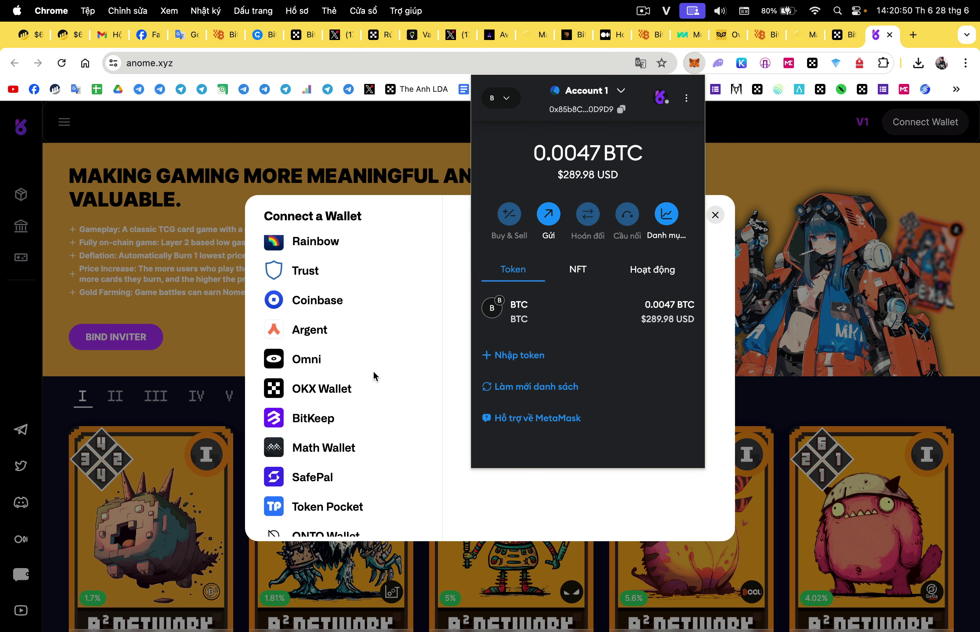
pyautogui.click(453, 391)
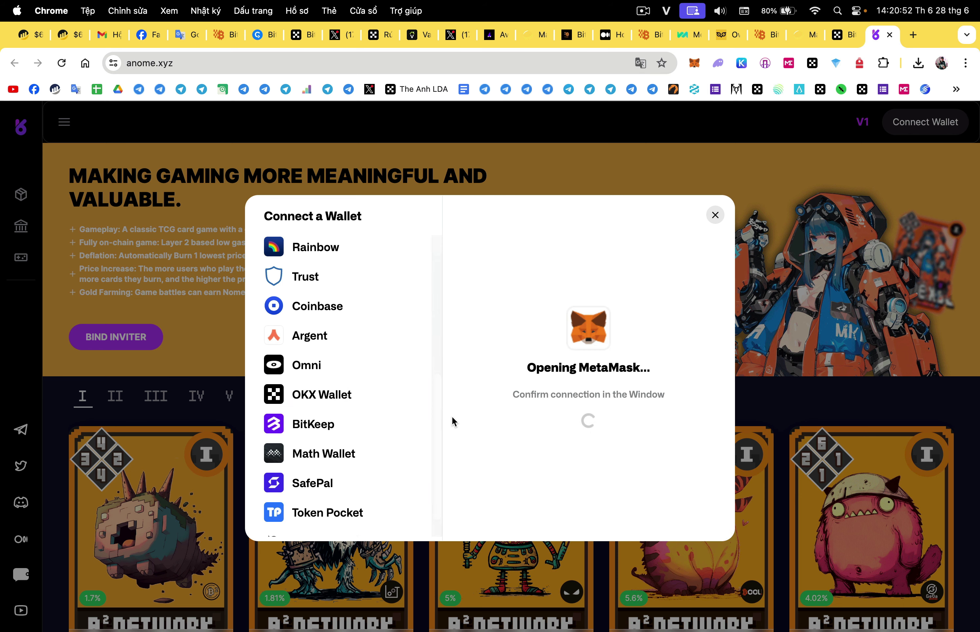
pyautogui.click(441, 397)
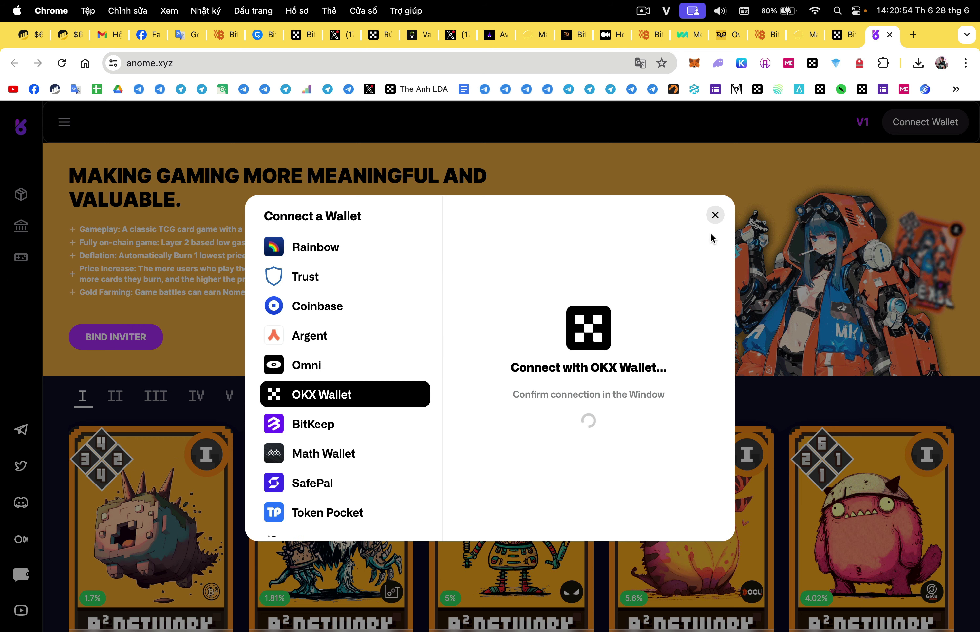
pyautogui.click(715, 215)
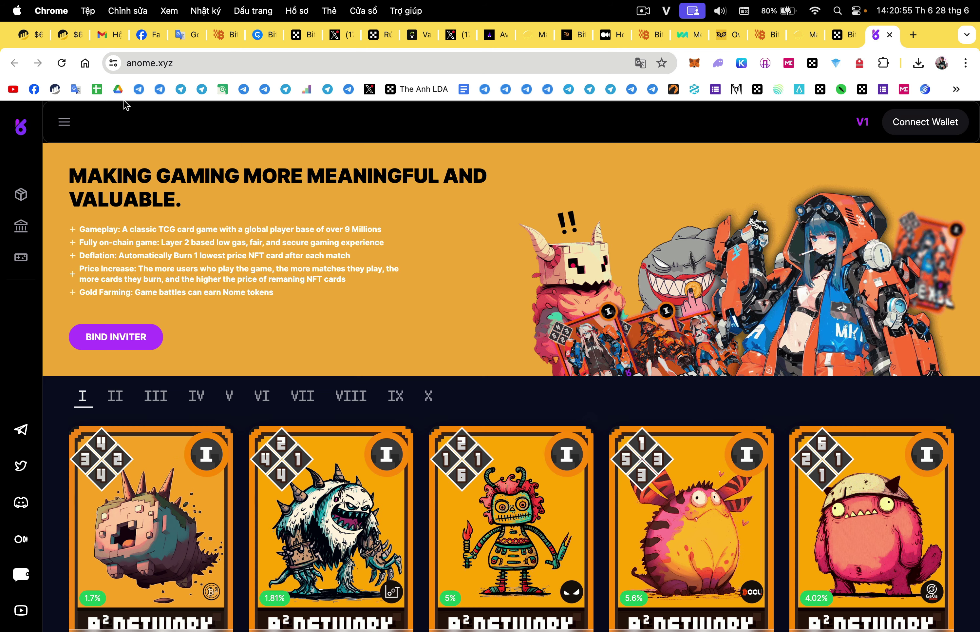
# - Reload the Anome page, reopen the wallet connection dialog and choose OKX Wallet
pyautogui.click(62, 63)
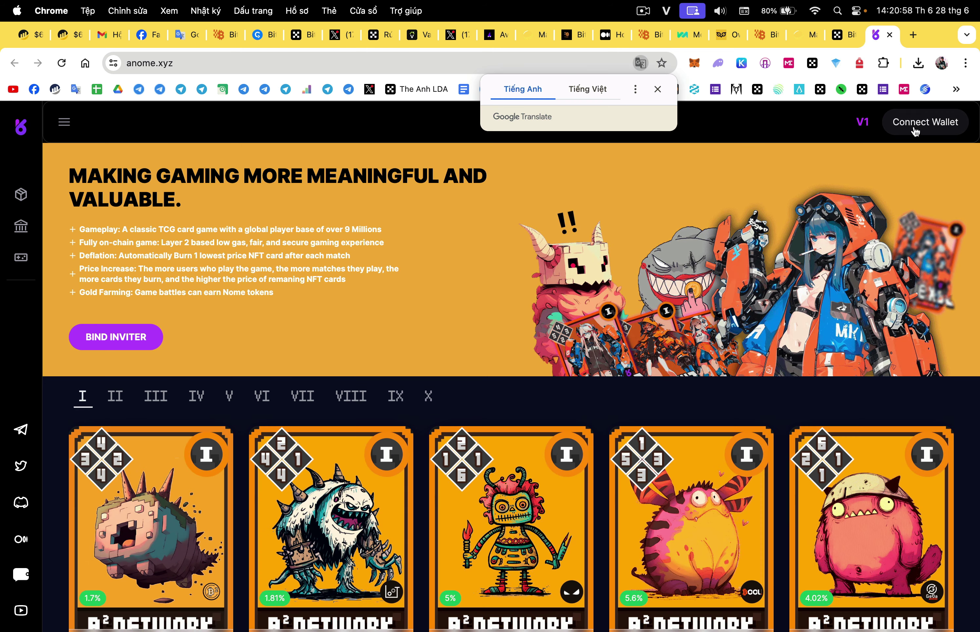
pyautogui.click(915, 128)
pyautogui.scroll(-5, 340, 479)
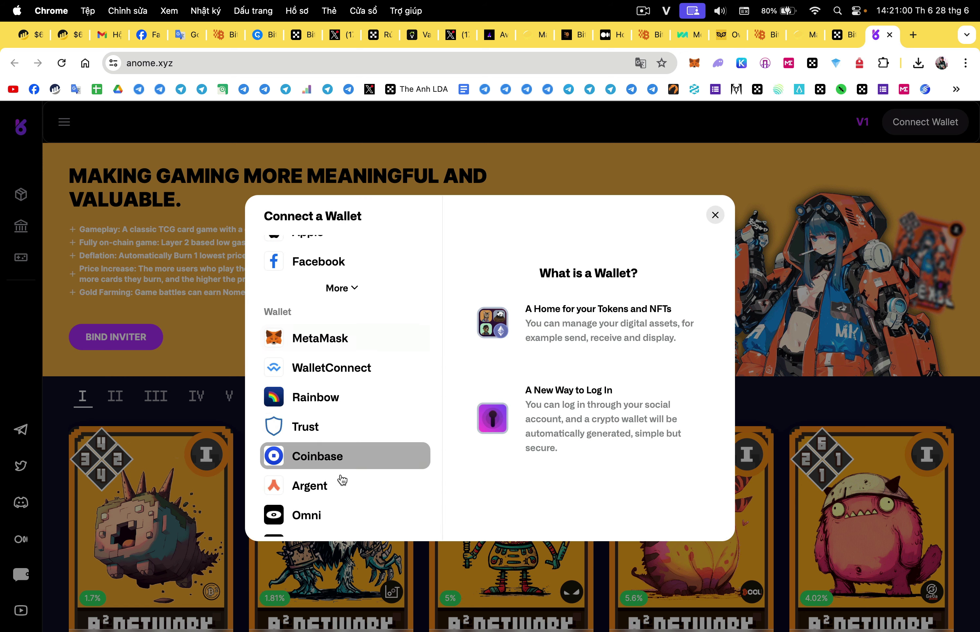
pyautogui.click(336, 486)
pyautogui.click(350, 463)
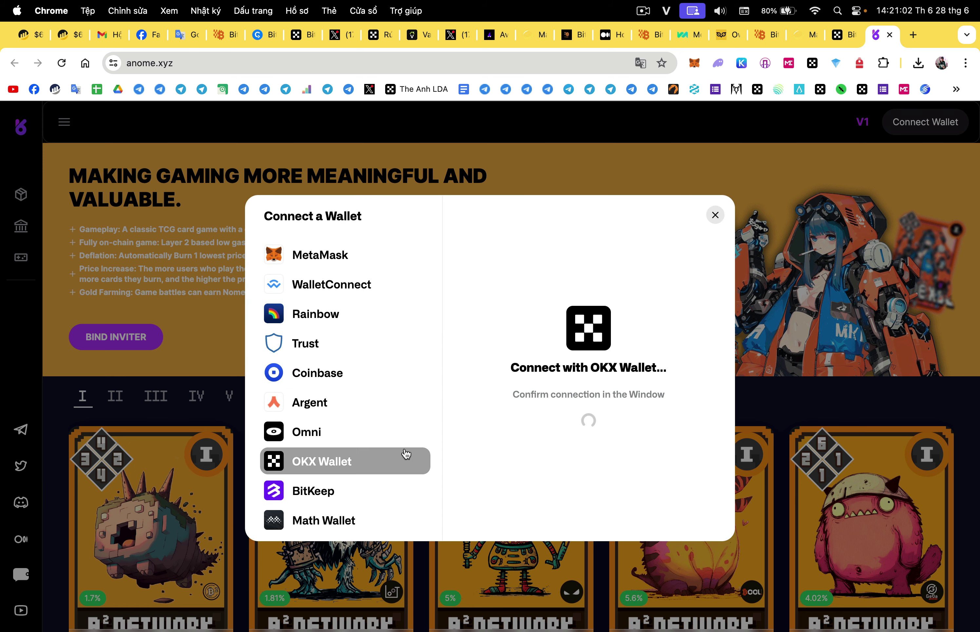
# - Try to connect Anome through MetaMask, return to the Anome page and check the OKX Wallet extension for the pending request
pyautogui.click(357, 255)
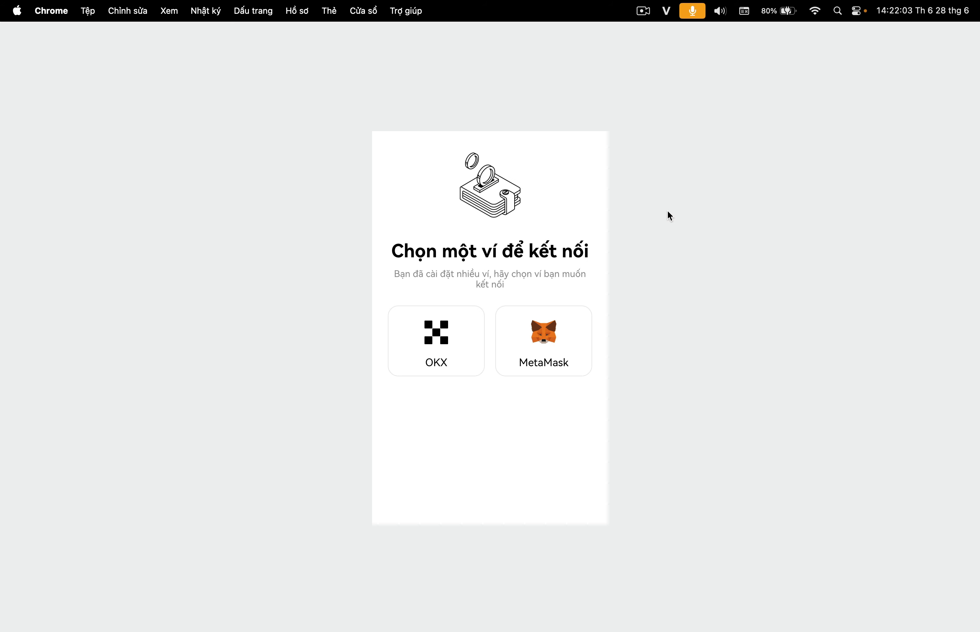
pyautogui.click(547, 346)
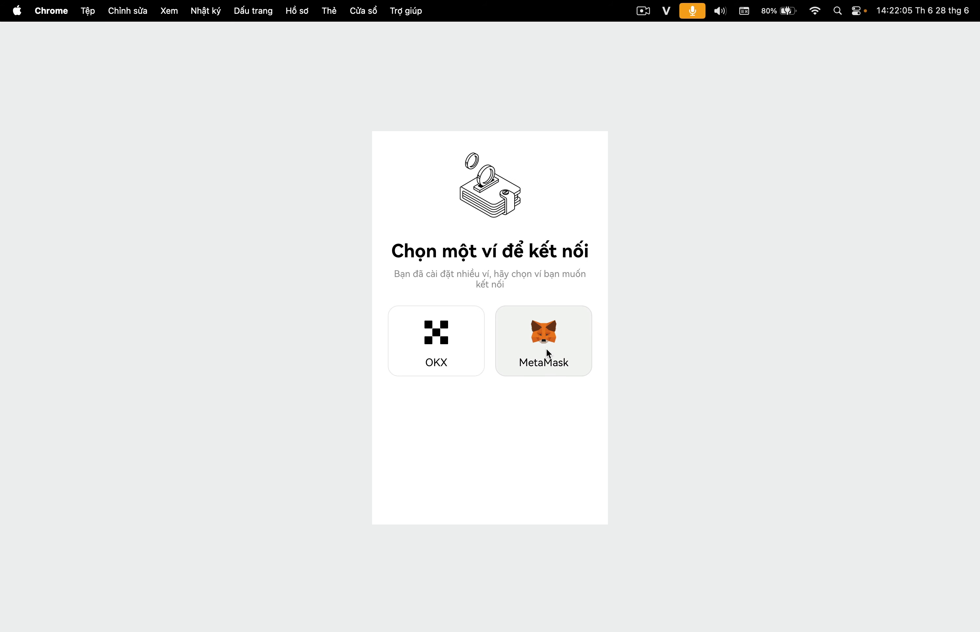
pyautogui.click(560, 344)
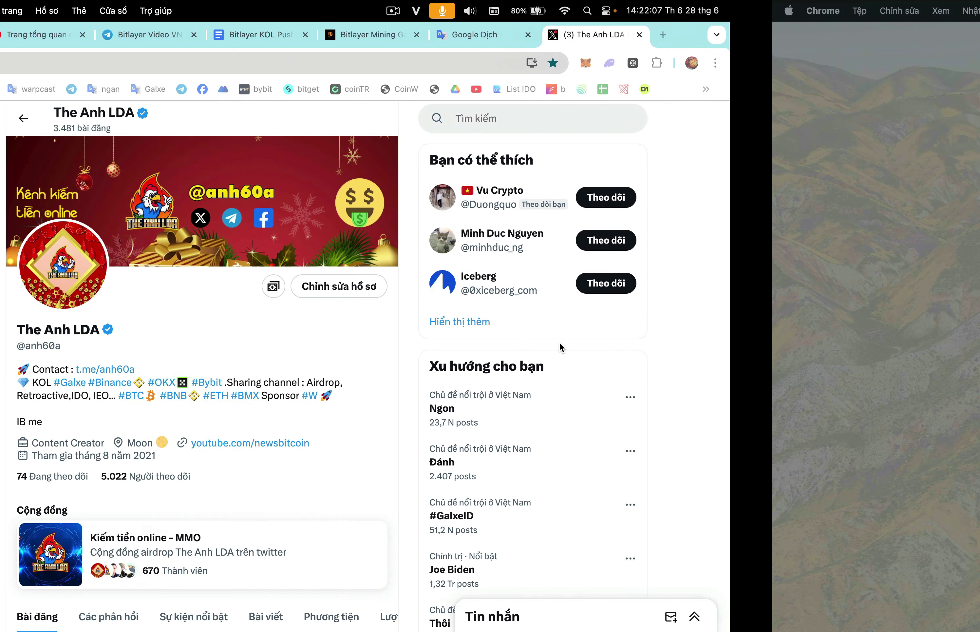
pyautogui.hotkey('ctrl', 'Left')
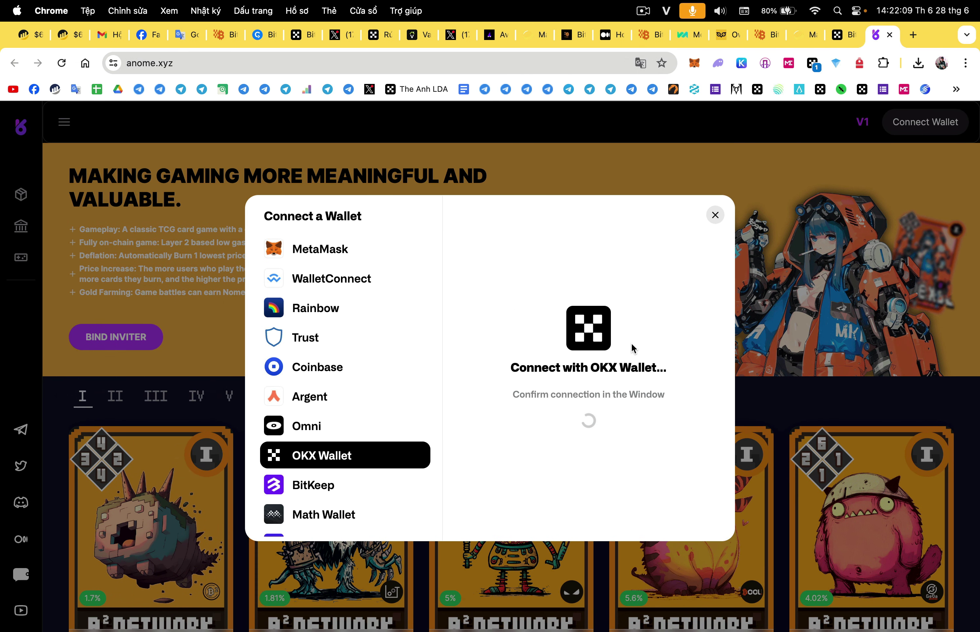
pyautogui.click(813, 62)
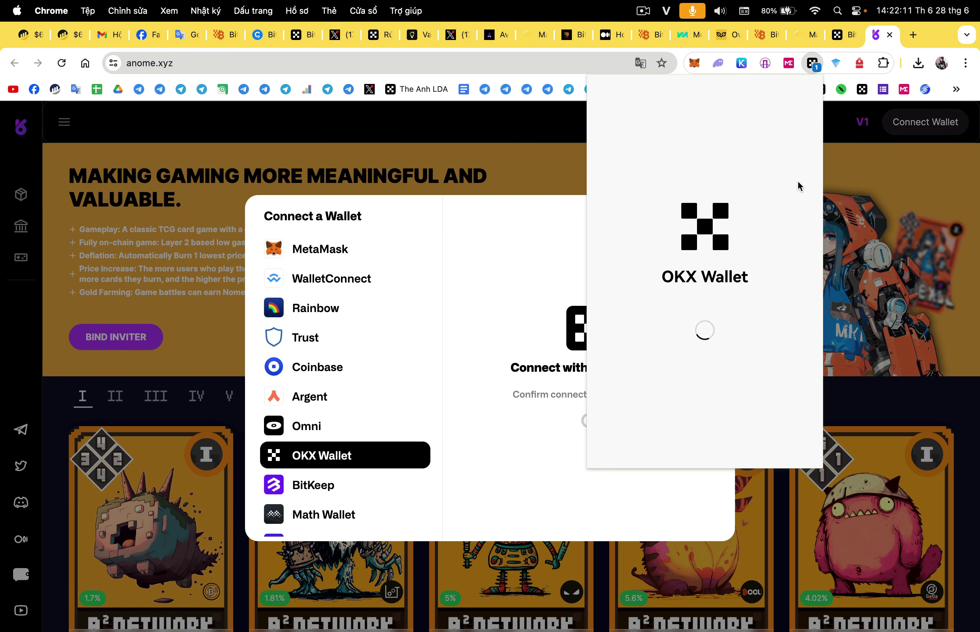
pyautogui.click(535, 307)
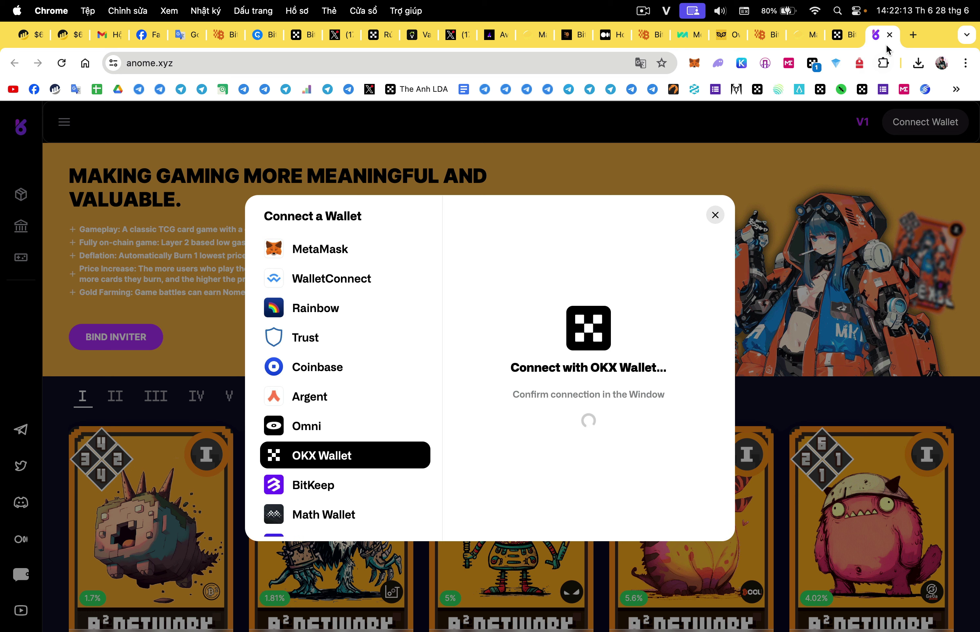
# - Retry the MetaMask option, switch to OKX Wallet and approve connecting the current account to Anome
pyautogui.click(339, 250)
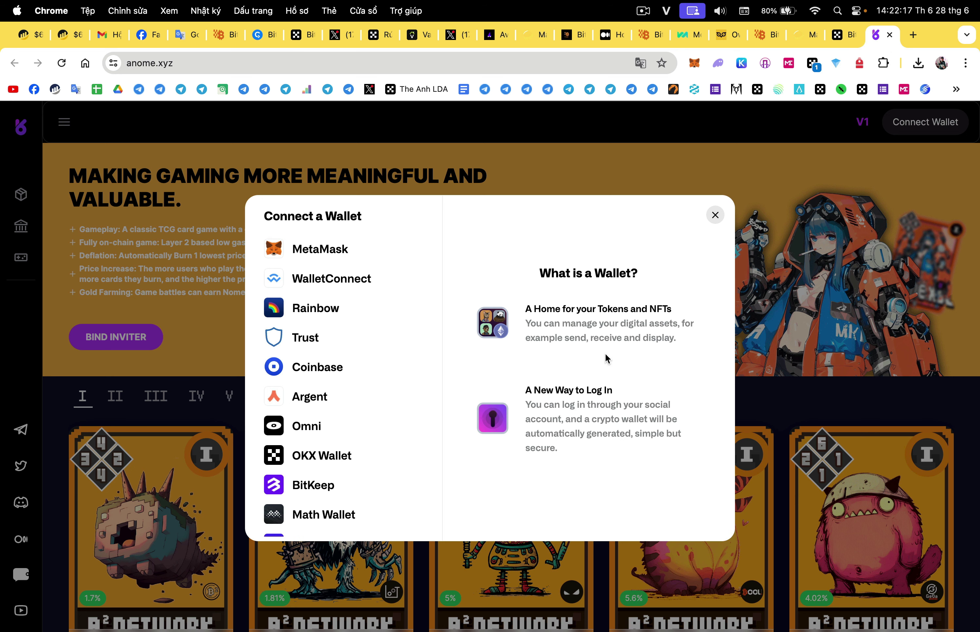
pyautogui.click(346, 249)
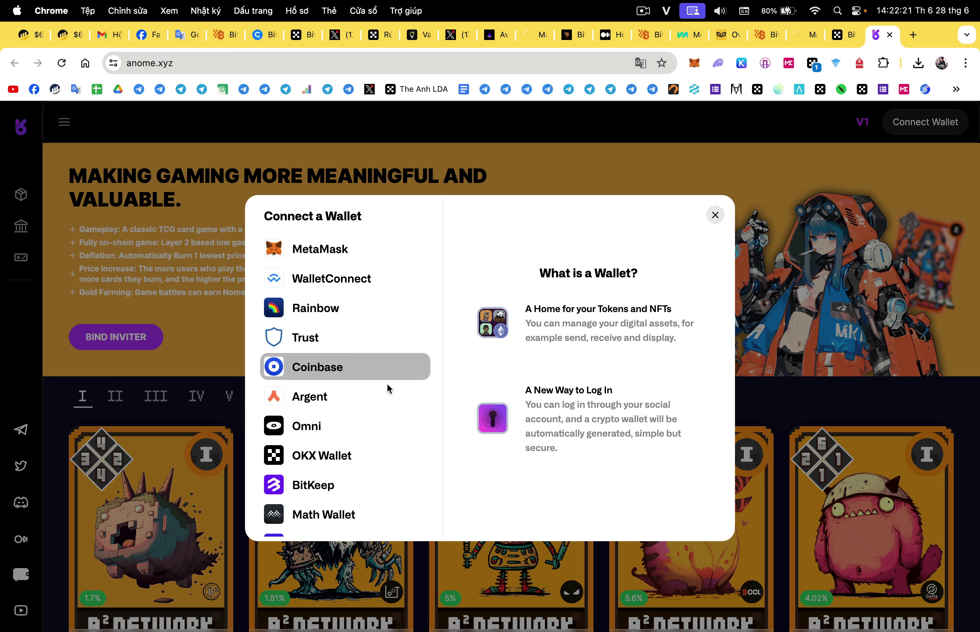
pyautogui.click(364, 456)
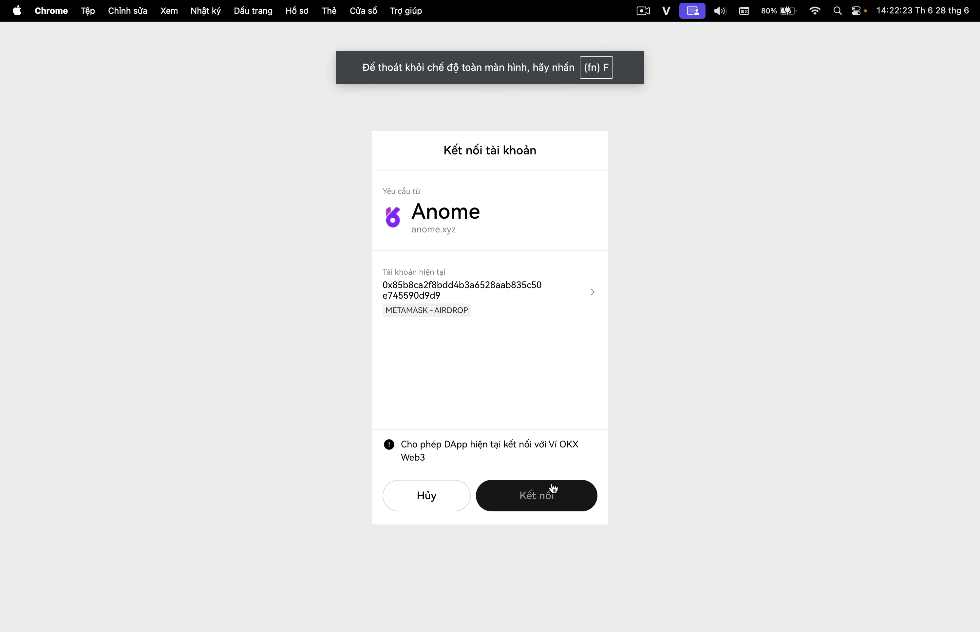
pyautogui.click(543, 493)
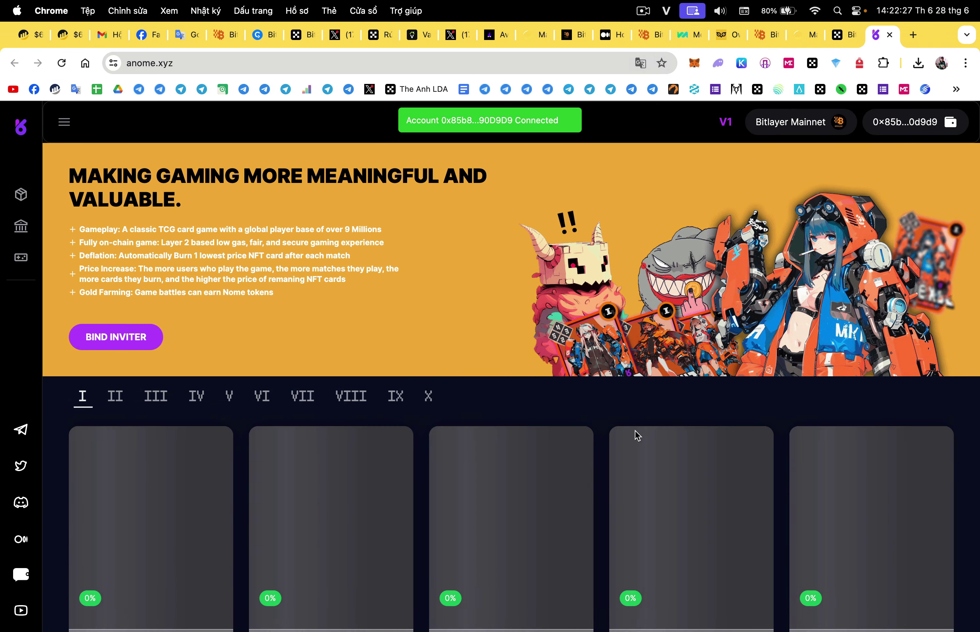
# - Check the wallet extension, disconnect the wallet from the Bitlayer Cryptopedia page, and reconnect the OKX Web3 wallet extension, accepting the switch to the suitable network
pyautogui.click(812, 62)
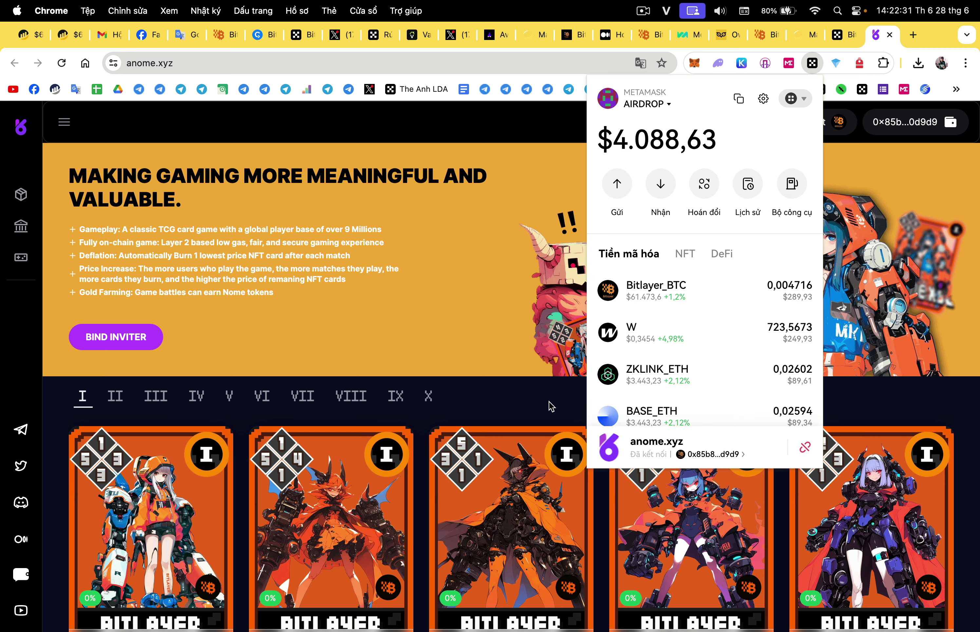
pyautogui.click(844, 36)
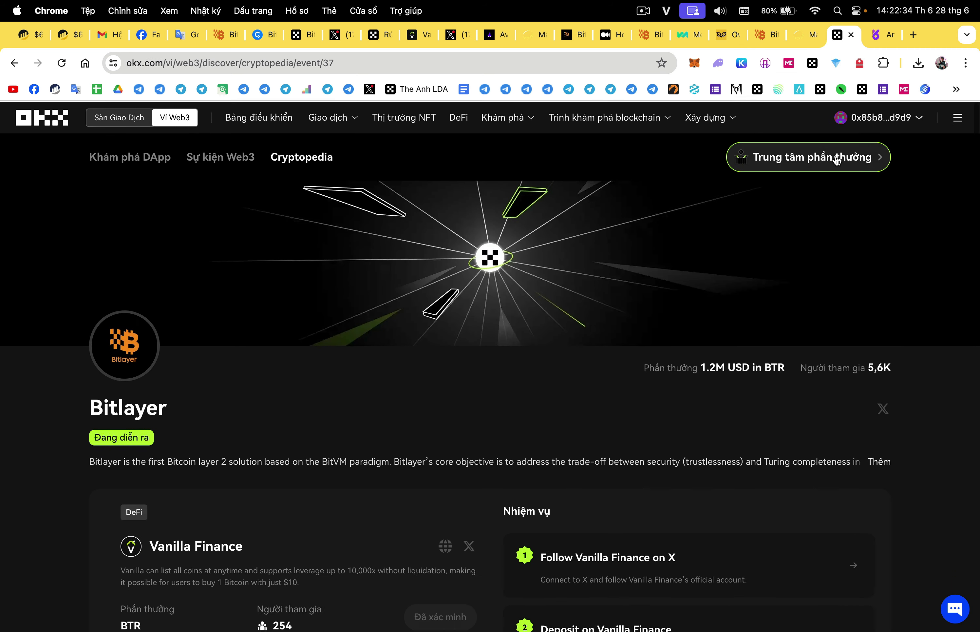
pyautogui.moveTo(890, 118)
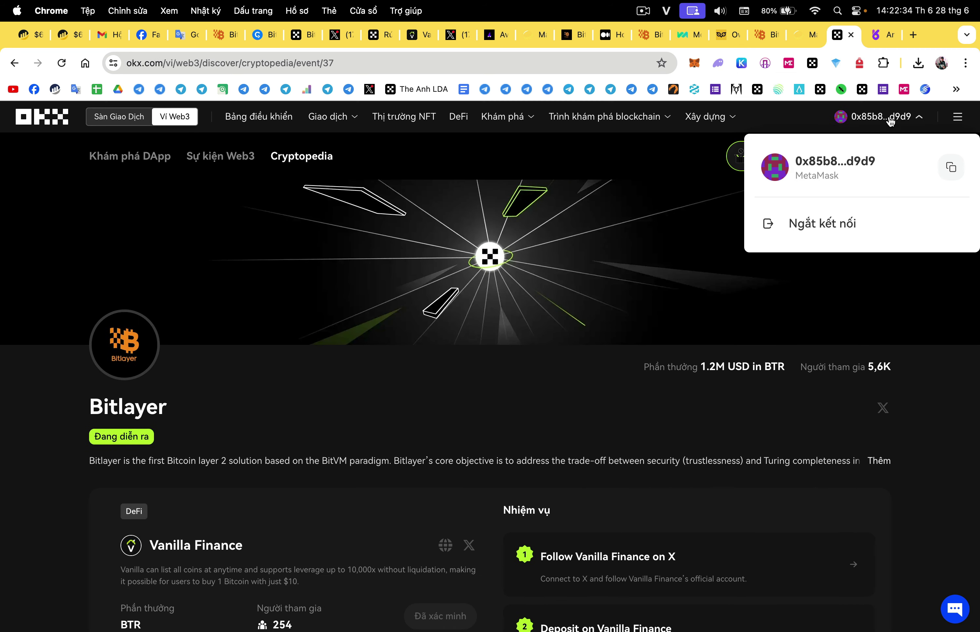
pyautogui.click(835, 233)
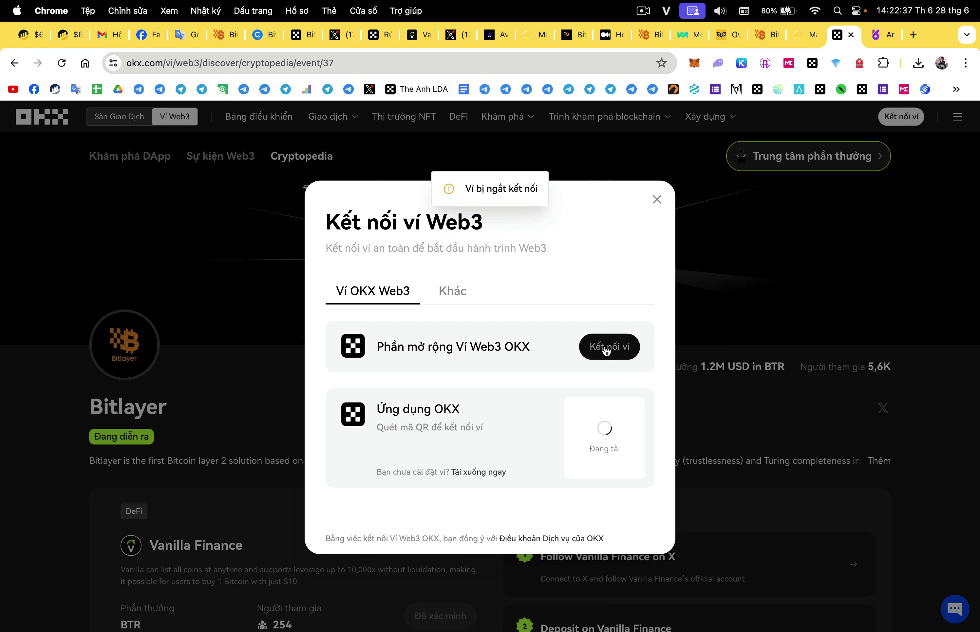
pyautogui.click(607, 350)
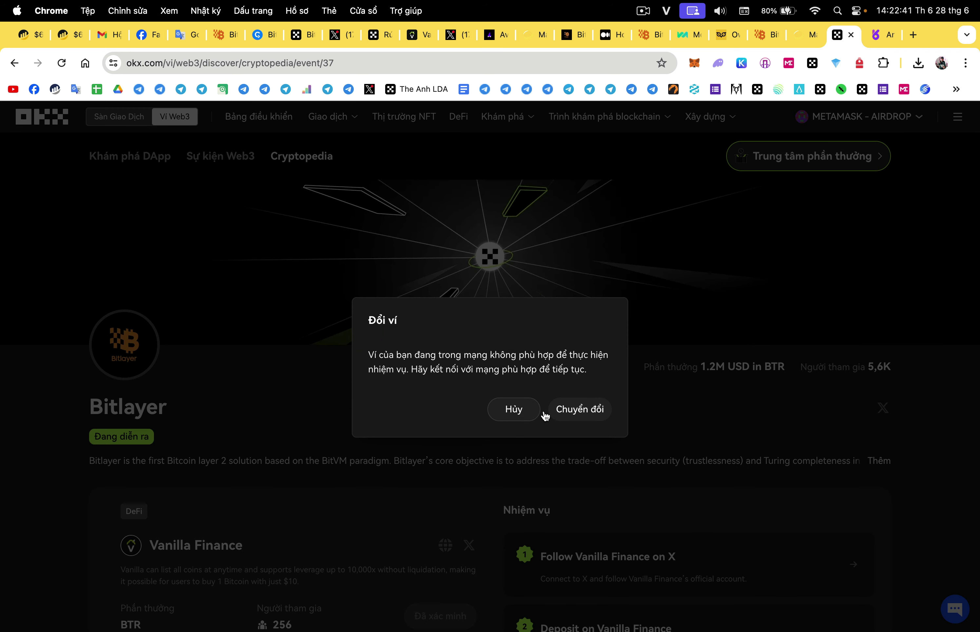
pyautogui.click(565, 411)
pyautogui.click(610, 347)
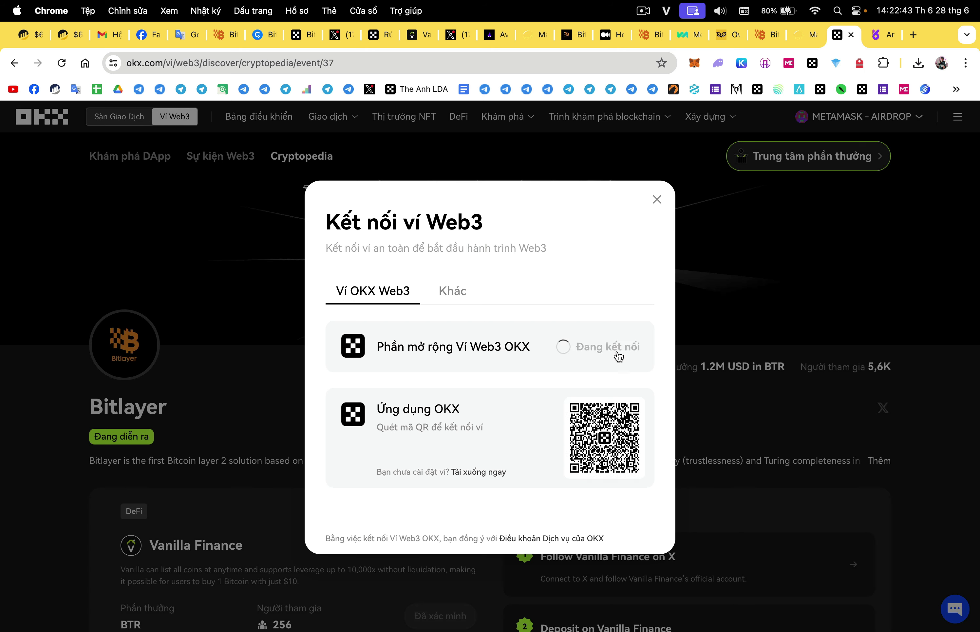
# - Review the Mint game card task for Anome on Cryptopedia, and look over the mintable cards on the Anome page
pyautogui.scroll(-2, 817, 290)
pyautogui.scroll(-10, 816, 291)
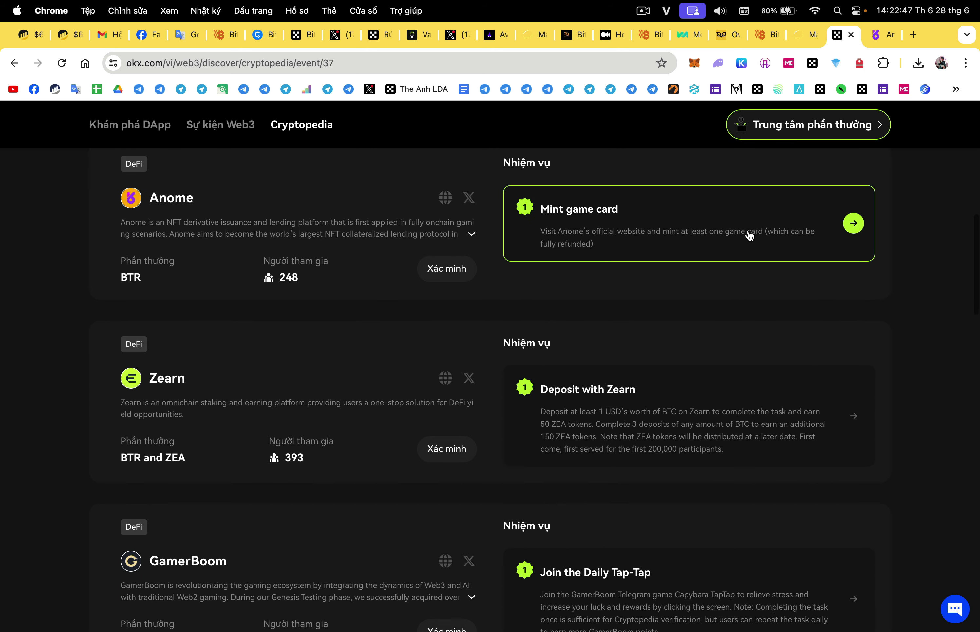
pyautogui.click(879, 37)
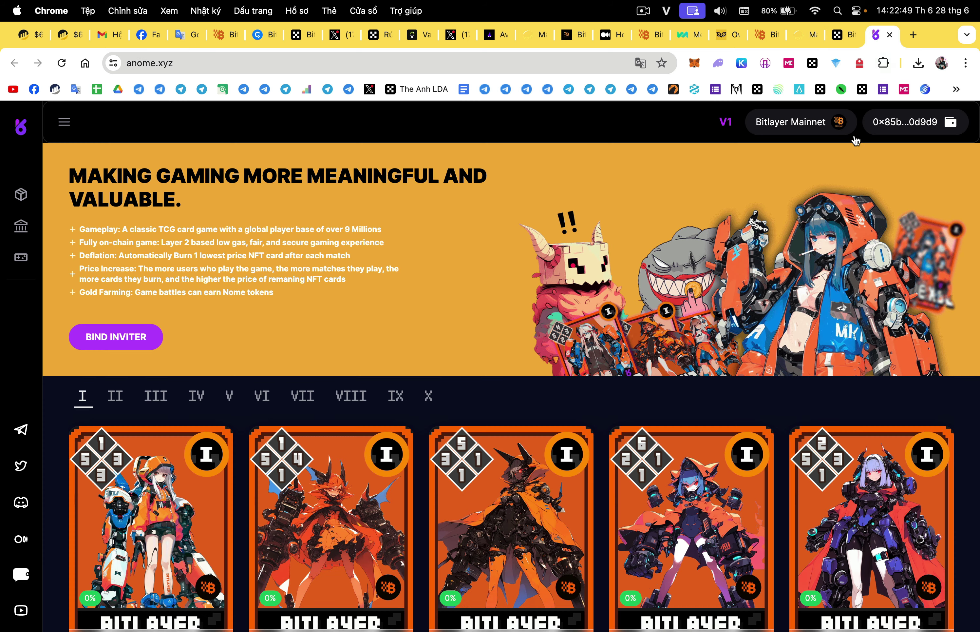
pyautogui.scroll(-2, 734, 354)
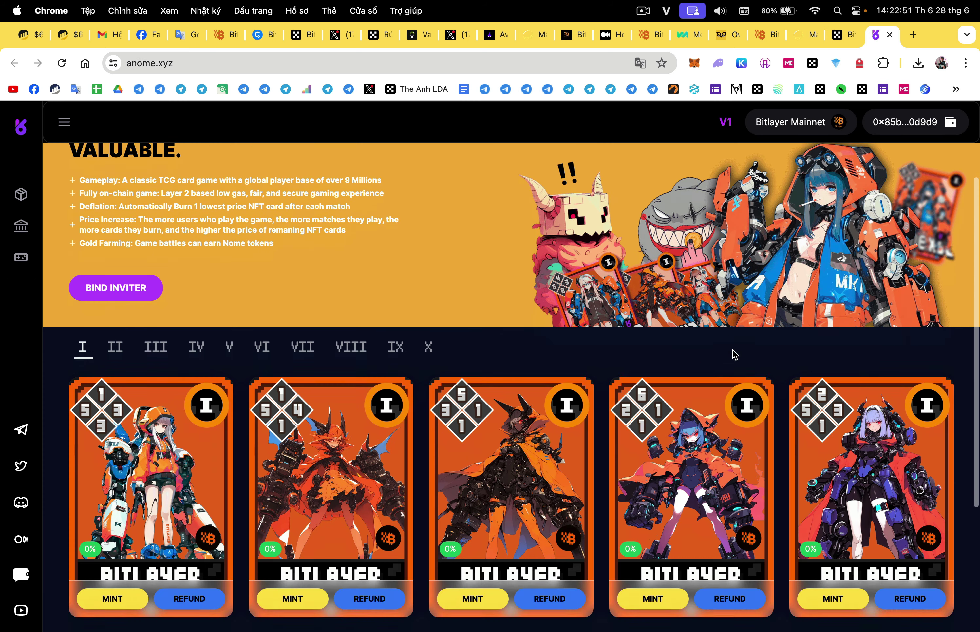
pyautogui.scroll(2, 734, 354)
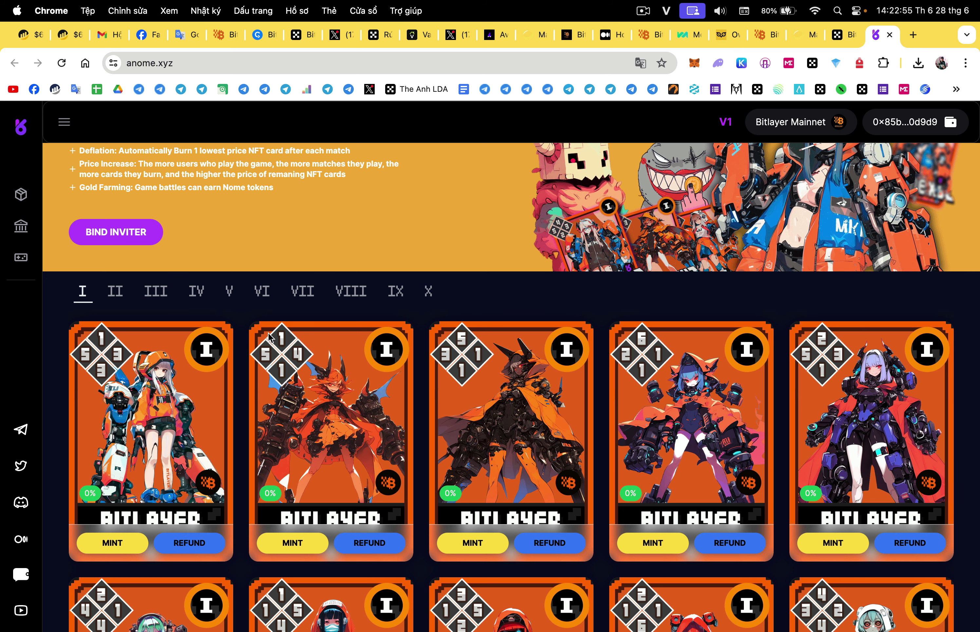
pyautogui.scroll(1, 244, 330)
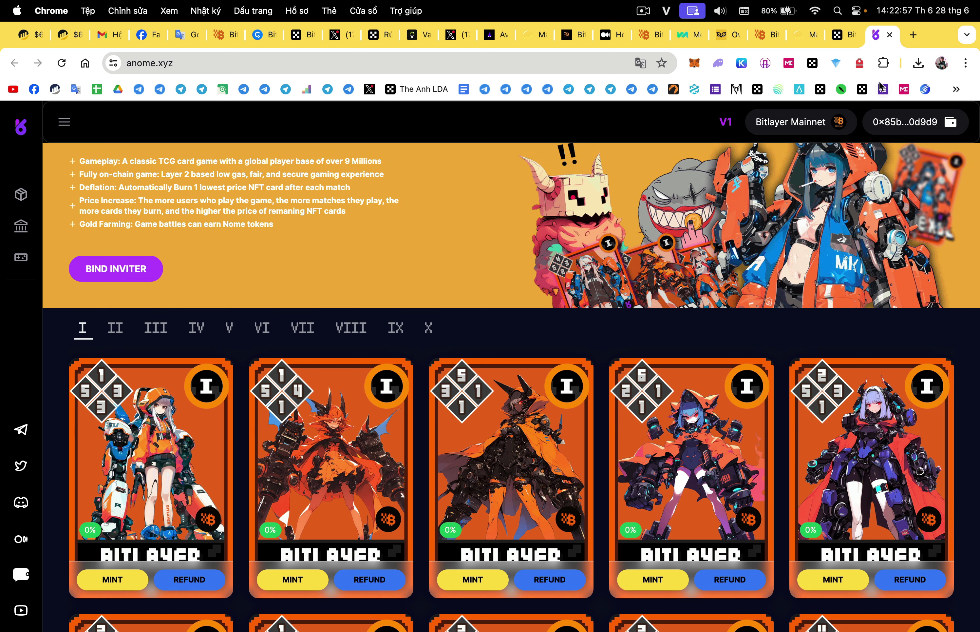
pyautogui.click(841, 36)
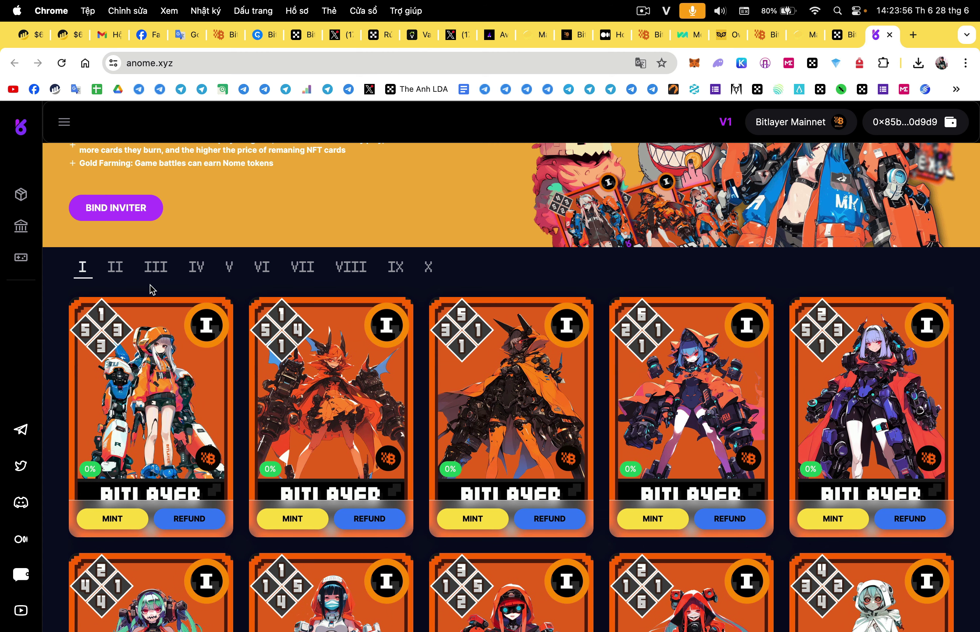
# - Browse Anome's level II, IX and X cards, and inspect the mint details of the fifth level I card
pyautogui.click(116, 268)
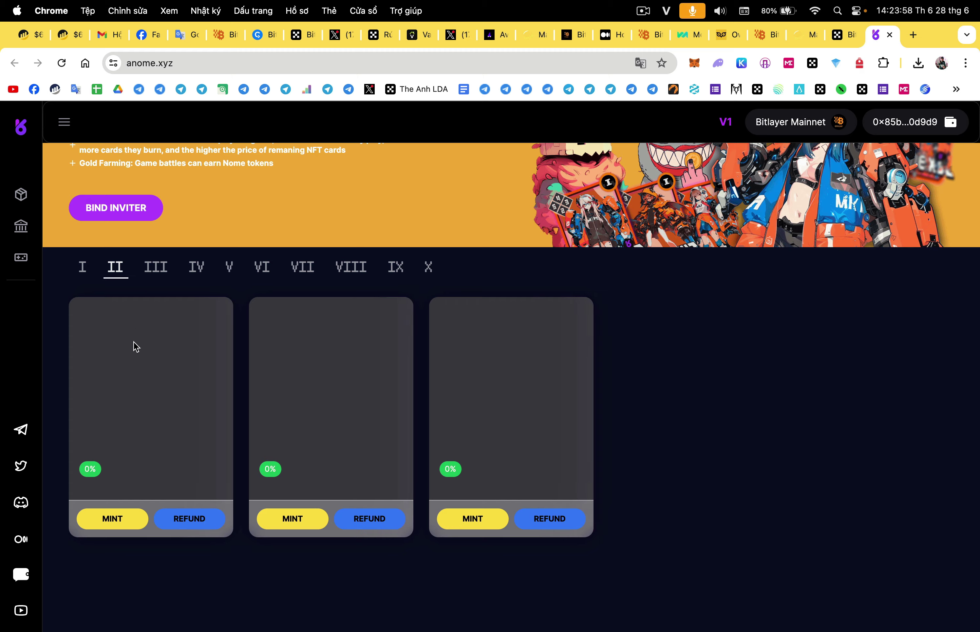
pyautogui.click(84, 268)
pyautogui.click(399, 267)
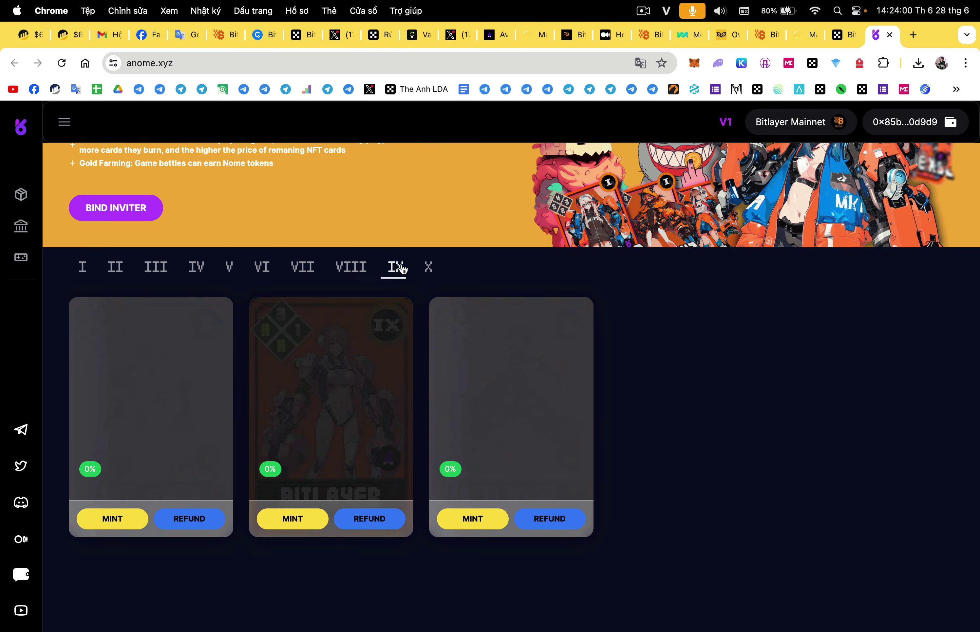
pyautogui.click(429, 267)
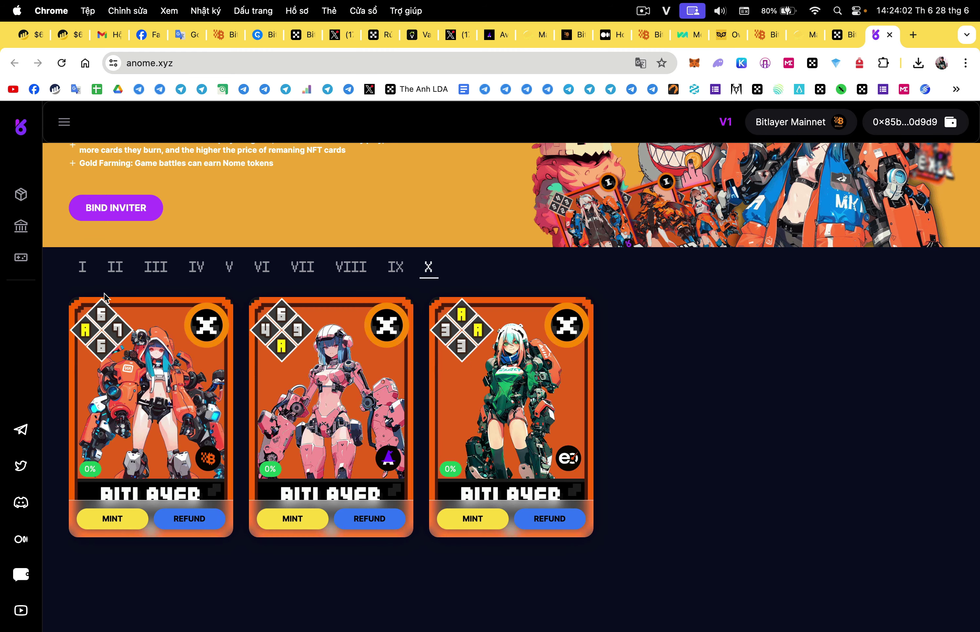
pyautogui.click(83, 267)
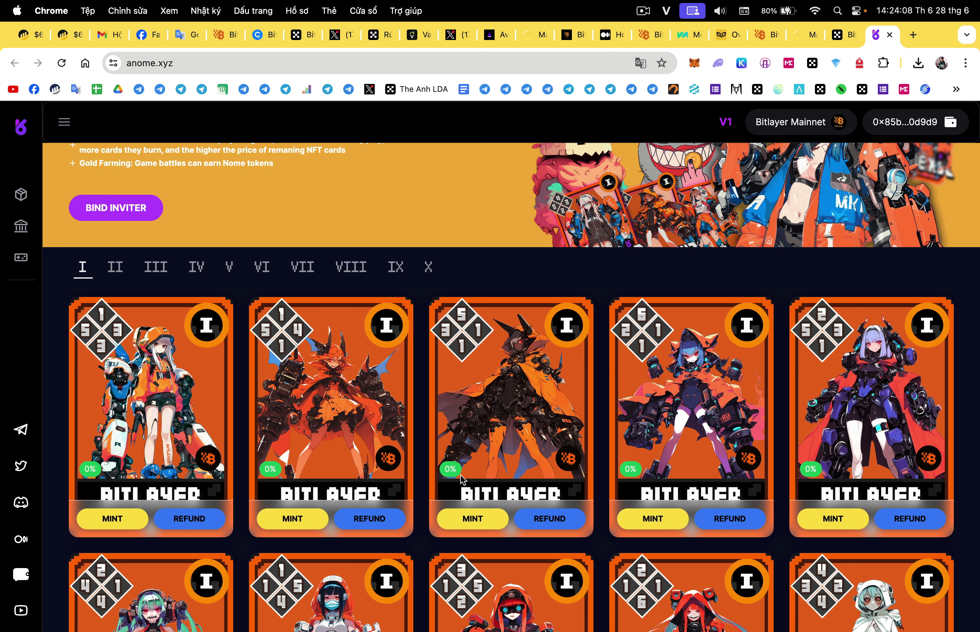
pyautogui.click(832, 518)
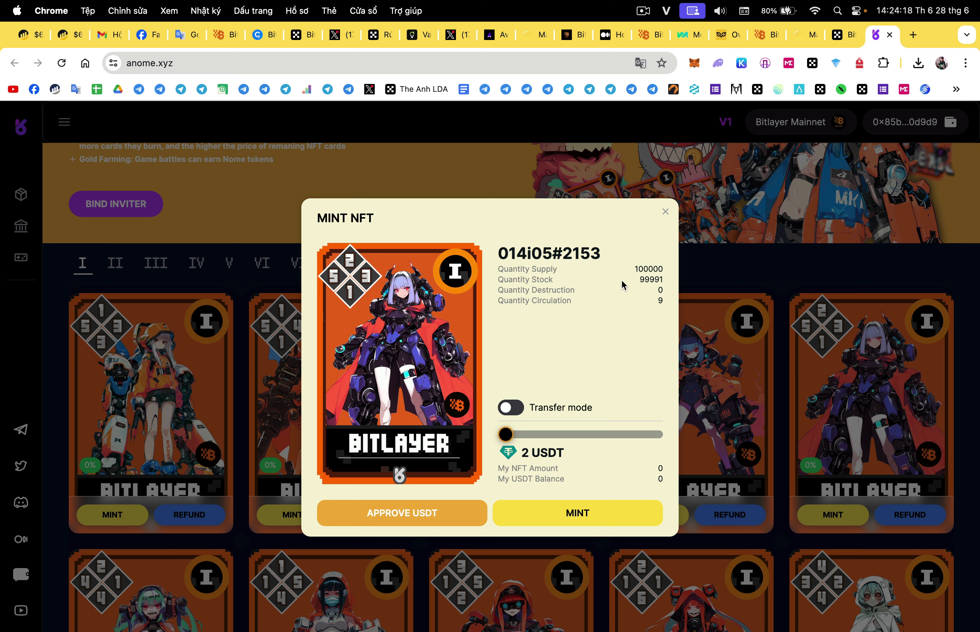
pyautogui.click(666, 214)
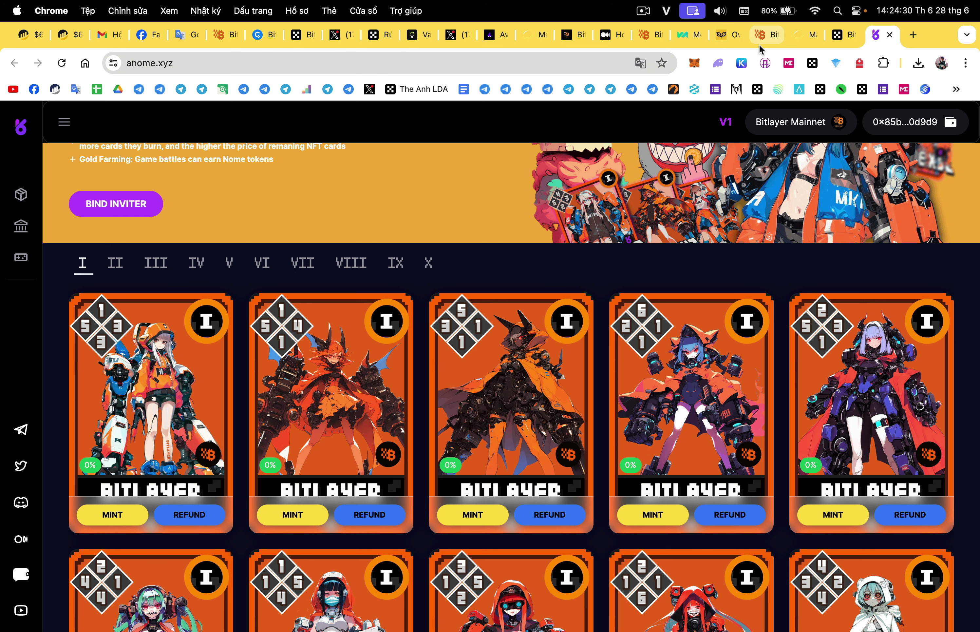
# - Switch to the Macaron swap page and set the swap to pay with BTC and receive USDT
pyautogui.click(769, 35)
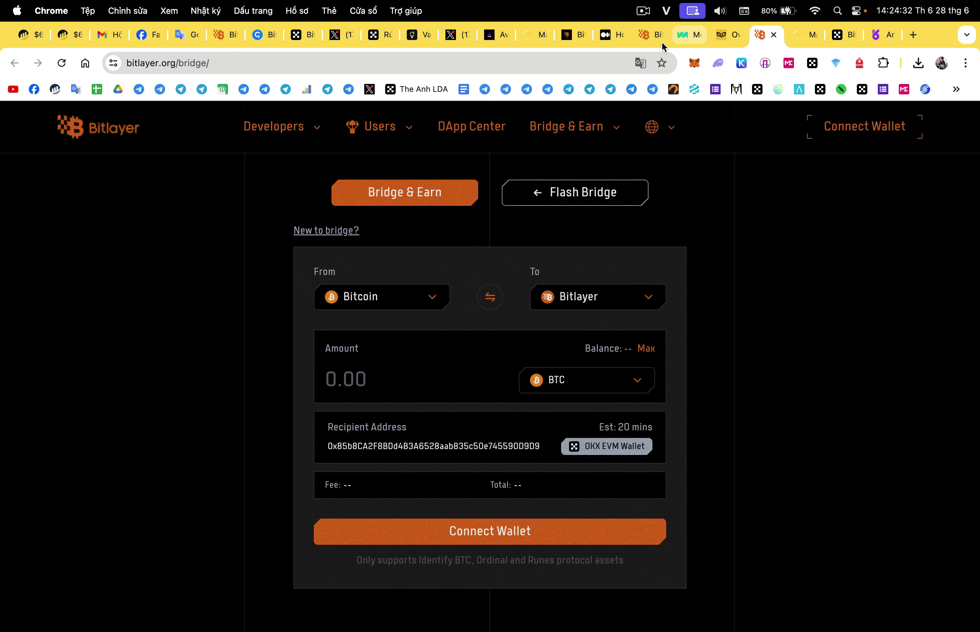
pyautogui.click(531, 38)
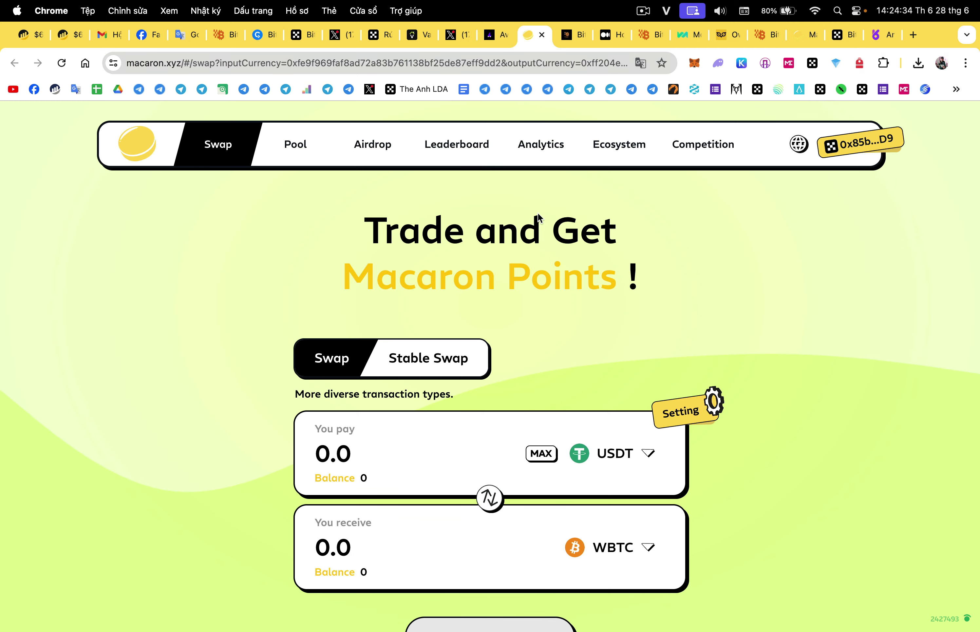
pyautogui.scroll(-2, 566, 393)
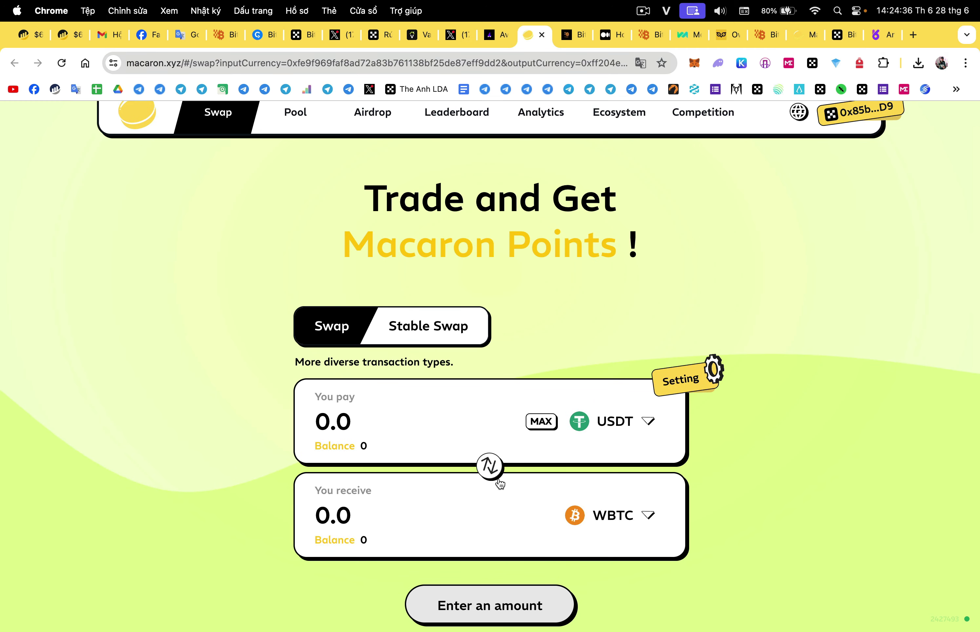
pyautogui.click(489, 465)
pyautogui.click(618, 421)
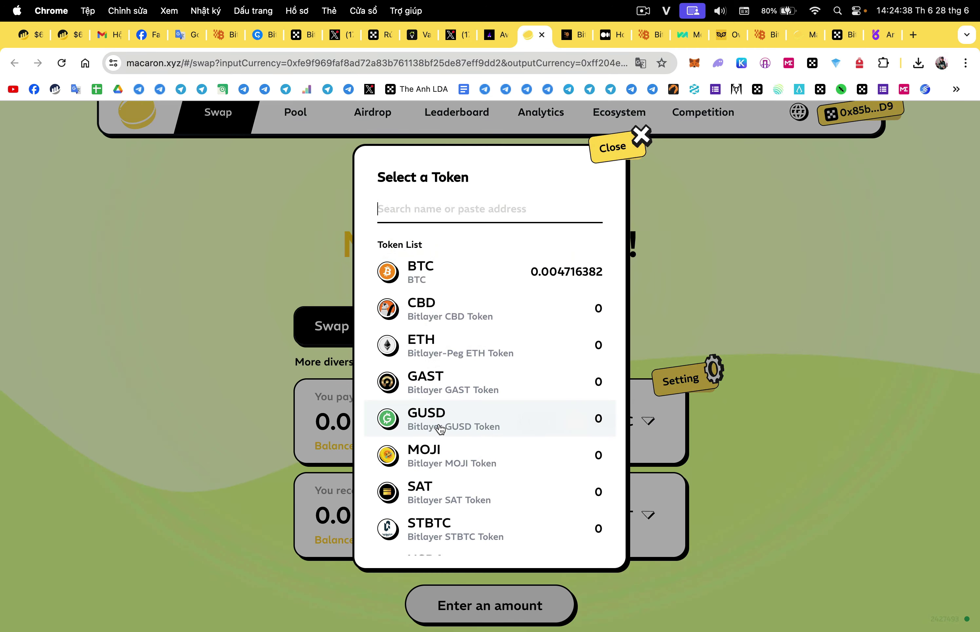
pyautogui.click(426, 267)
# - Try a pay amount of 0.001 BTC, and a receive amount of 20 USDT instead
pyautogui.write('0')
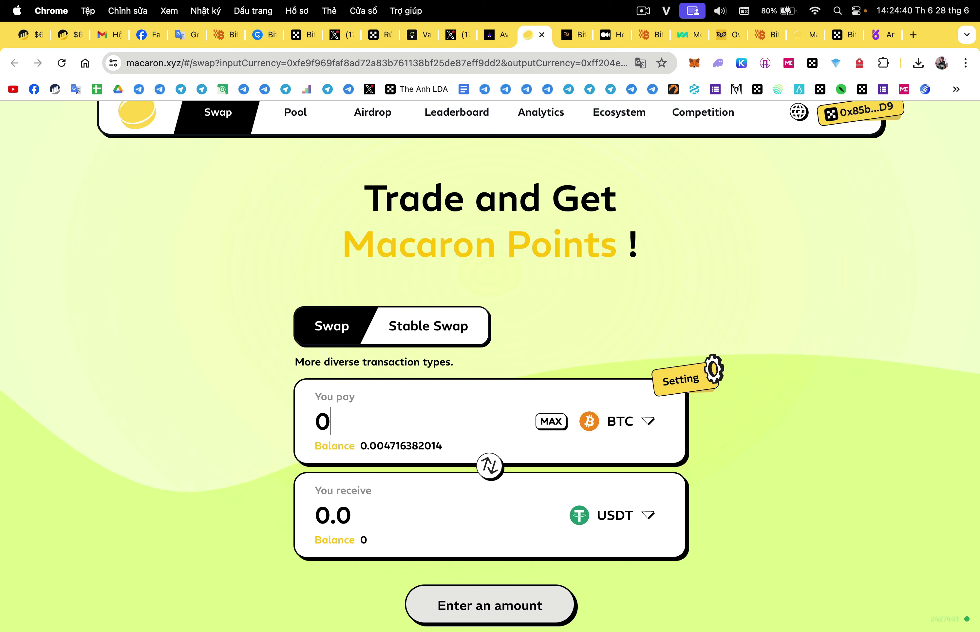
pyautogui.write('.001')
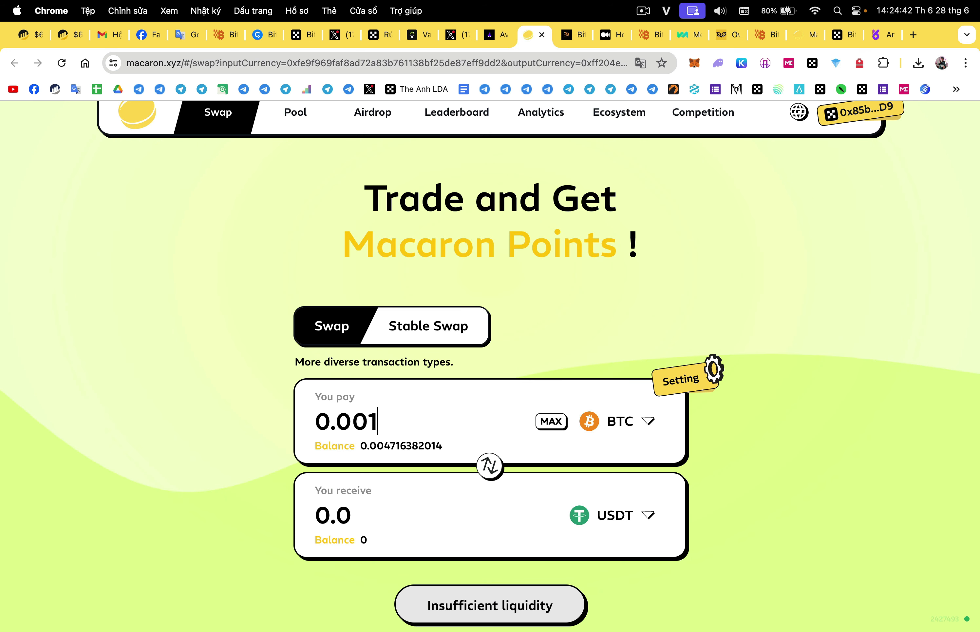
pyautogui.click(326, 511)
pyautogui.write('20')
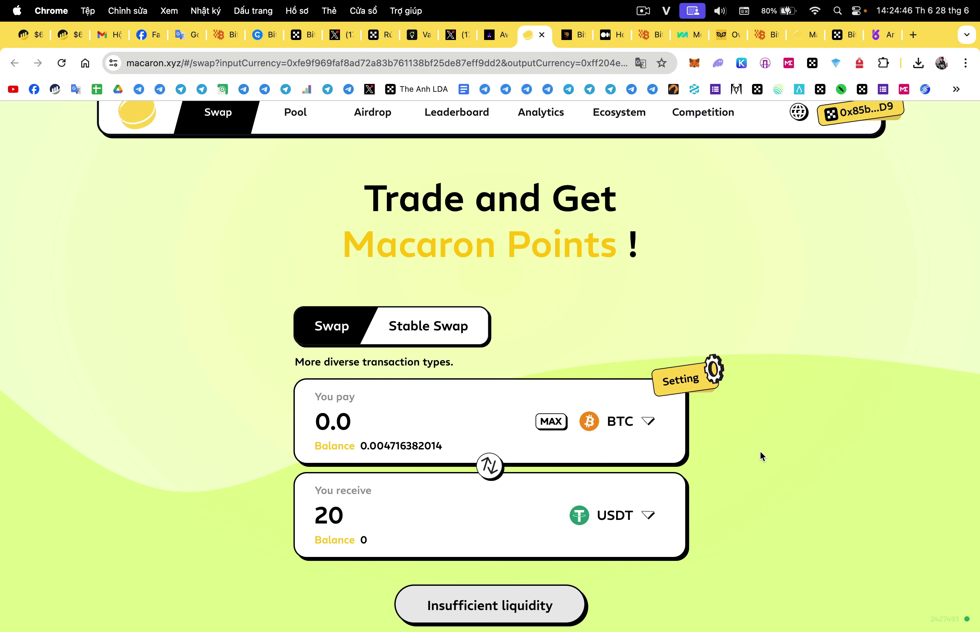
# - Disconnect the wallet from Macaron and connect it again
pyautogui.scroll(2, 852, 379)
pyautogui.click(859, 142)
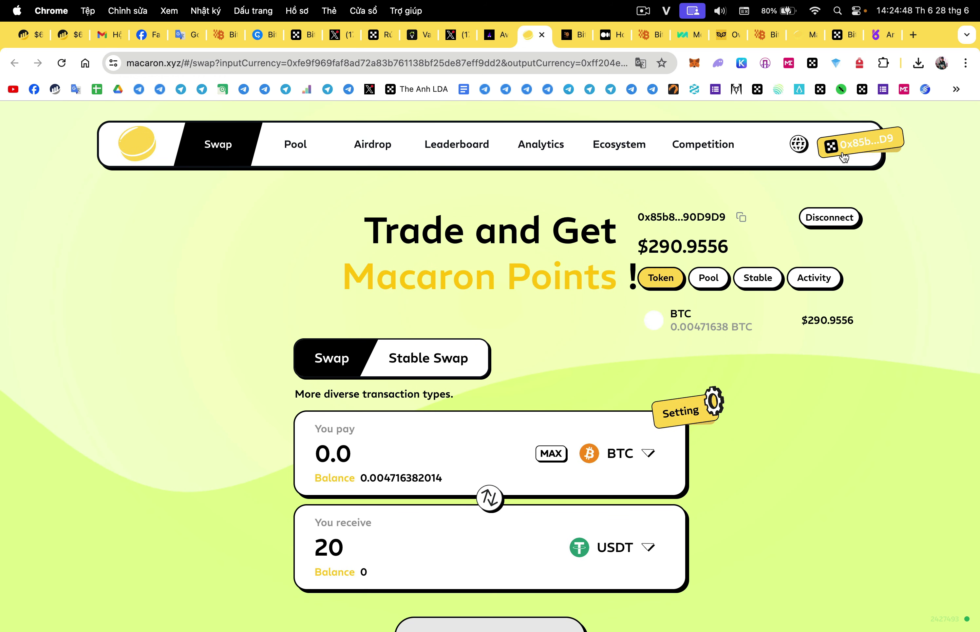
pyautogui.click(830, 218)
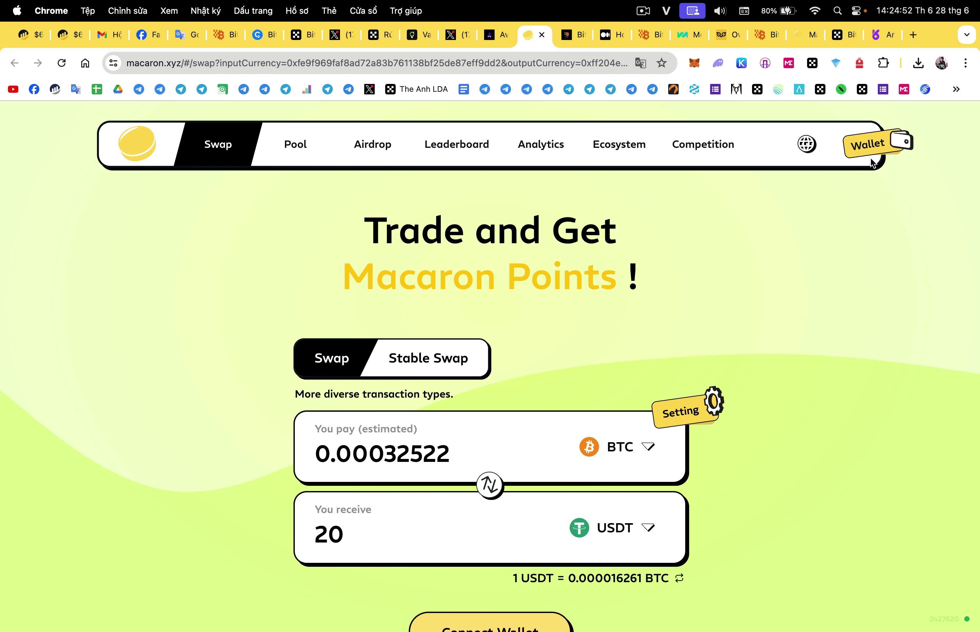
pyautogui.click(881, 151)
pyautogui.click(441, 307)
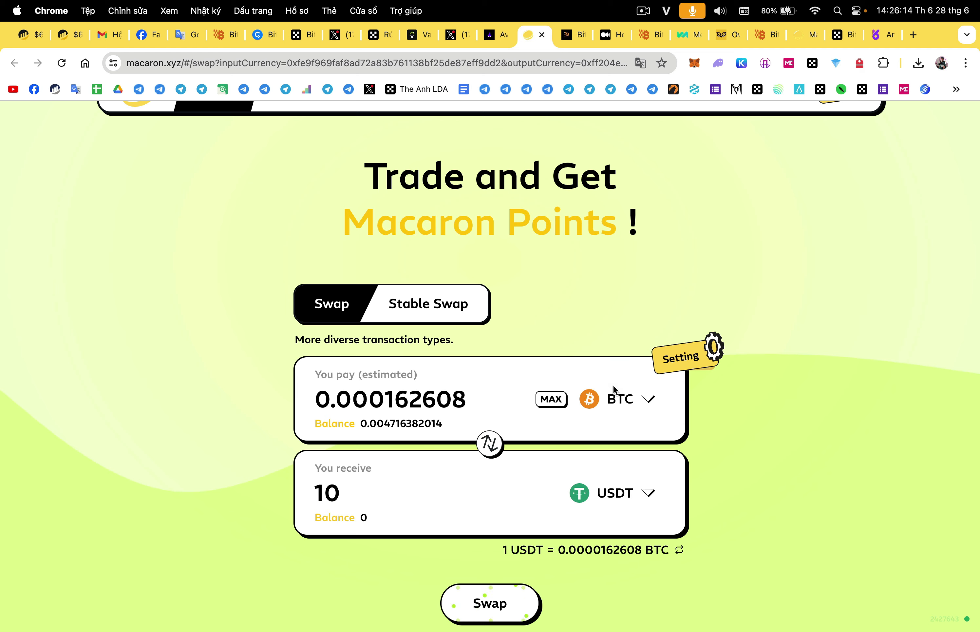
# - Swap BTC for 10 USDT on Macaron and approve the contract interaction in the wallet
pyautogui.click(505, 603)
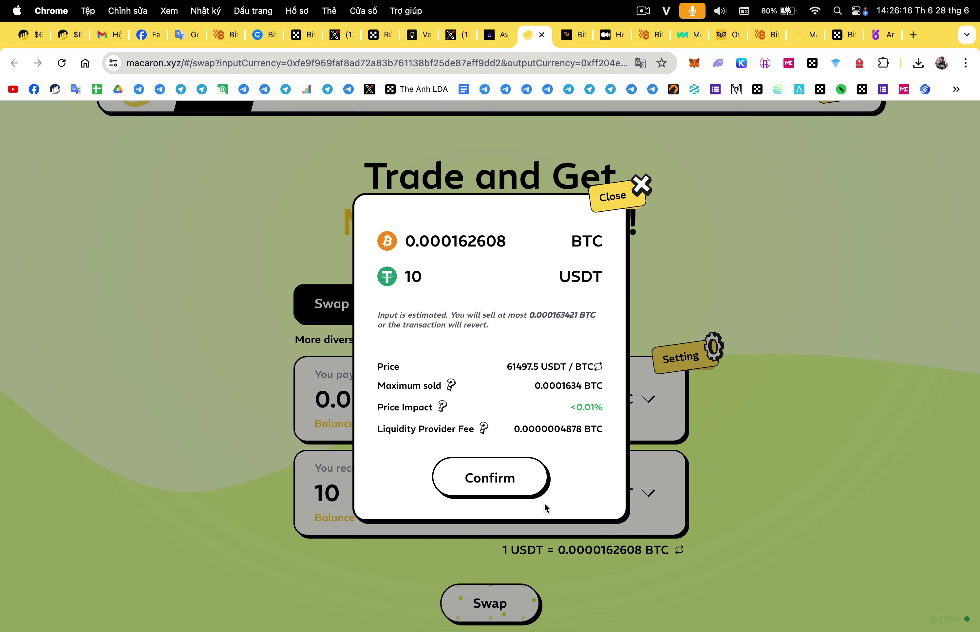
pyautogui.click(516, 474)
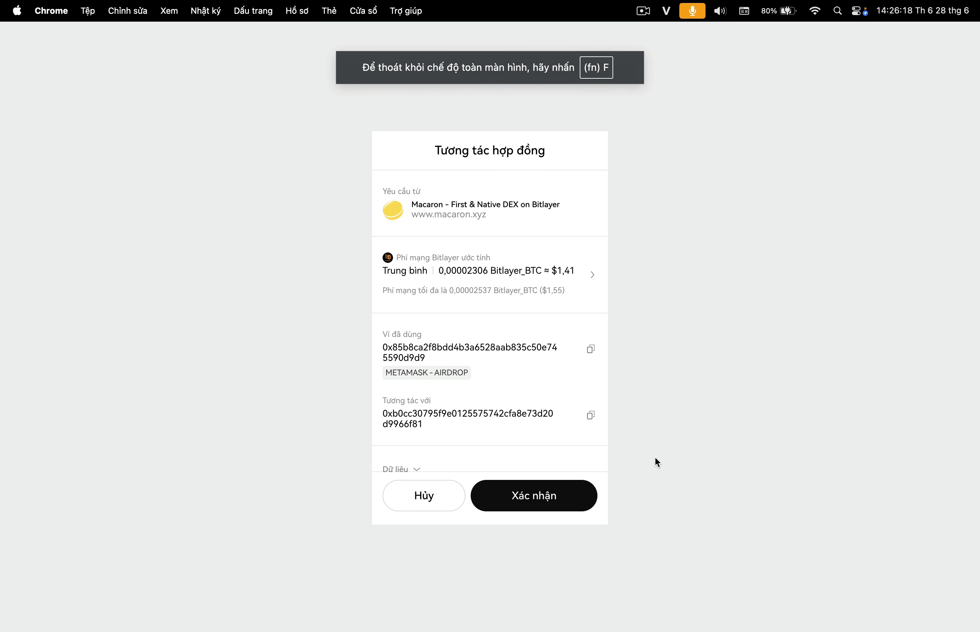
pyautogui.click(569, 497)
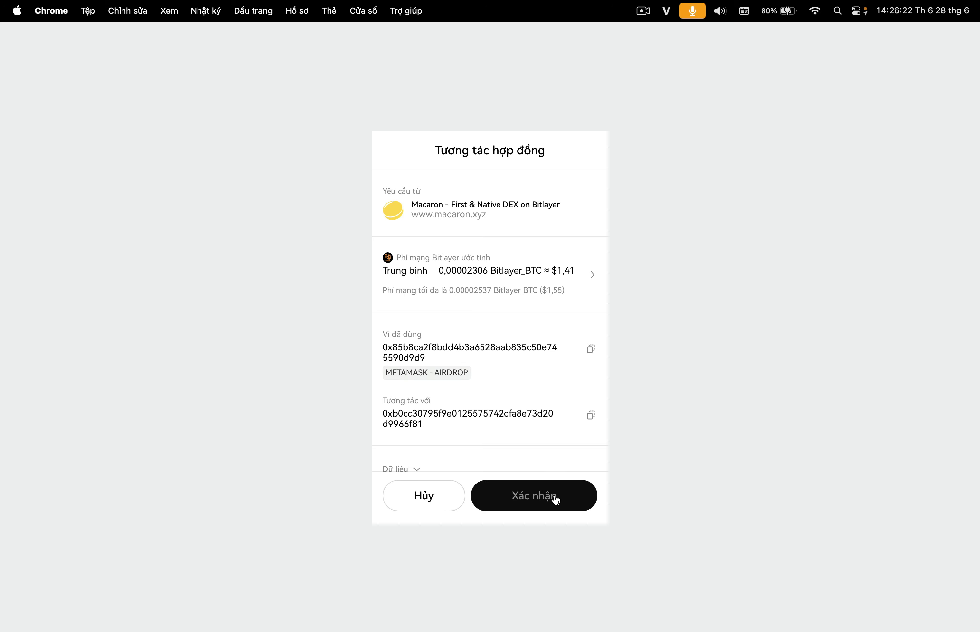
pyautogui.click(556, 500)
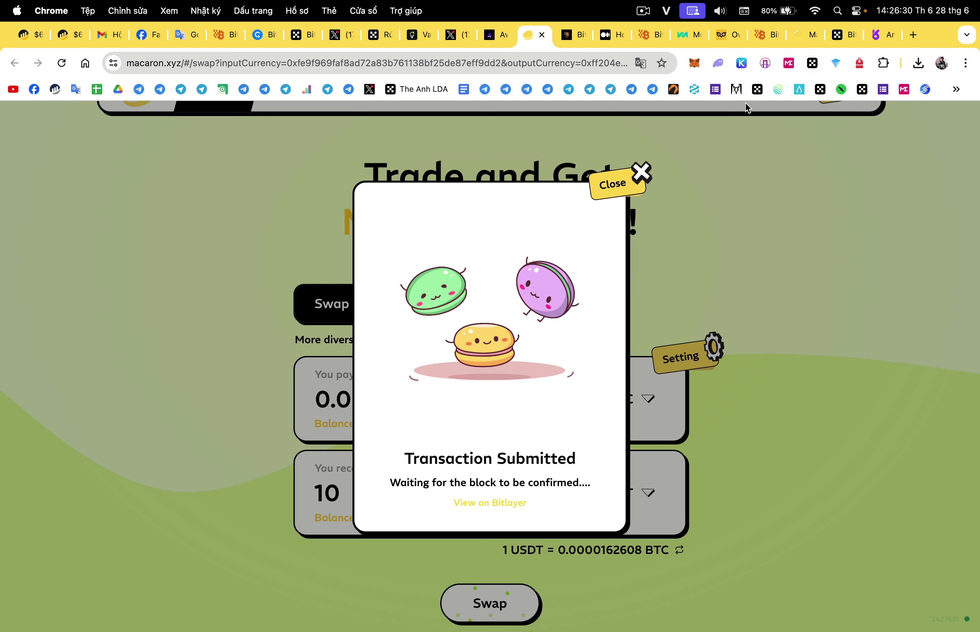
# - Look at the Anome page and the task table in the Bitlayer Mining Gala tutorial, and return to the Macaron swap
pyautogui.click(879, 35)
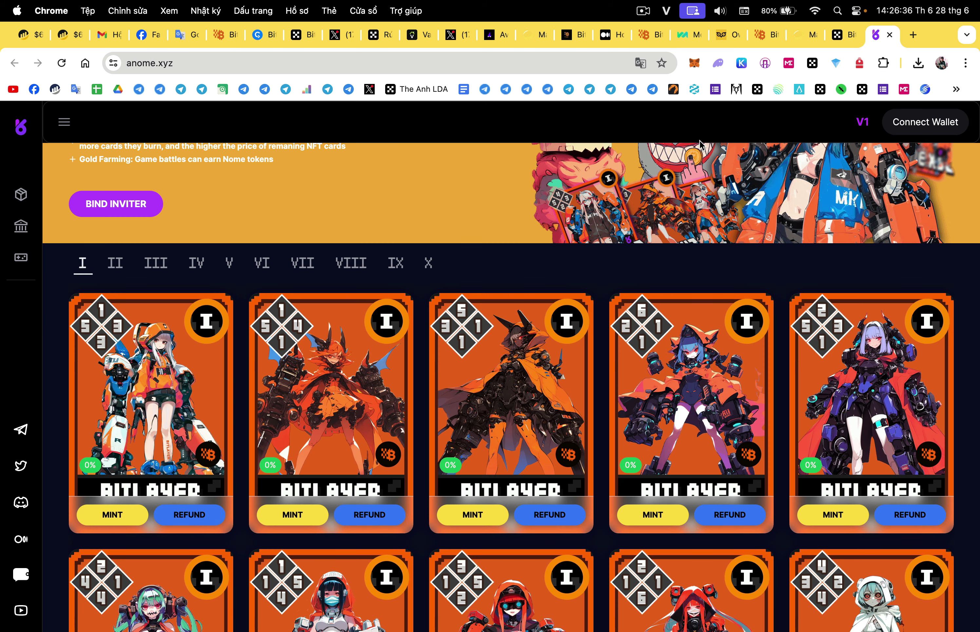
pyautogui.click(571, 41)
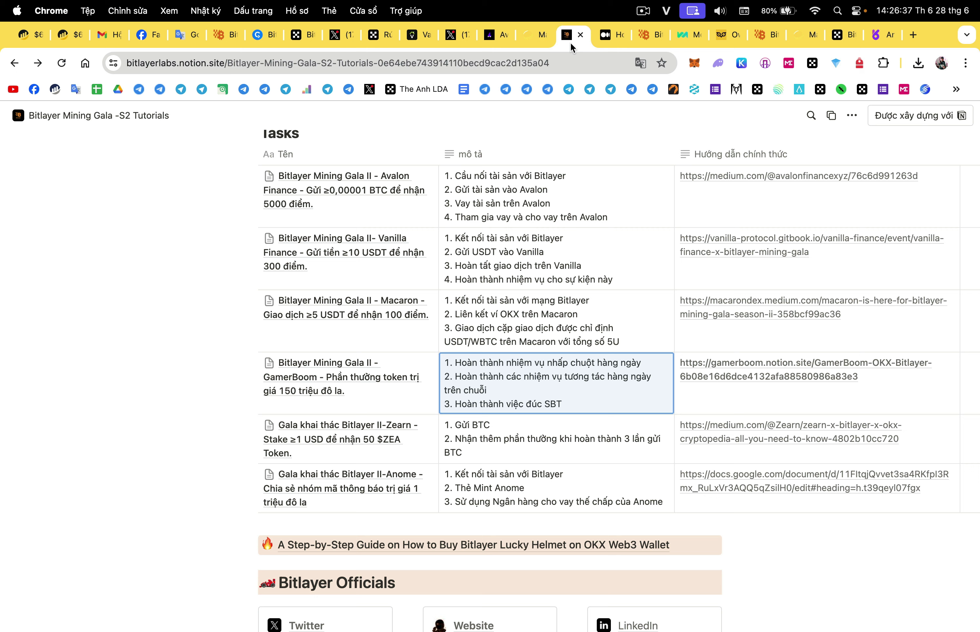
pyautogui.click(533, 42)
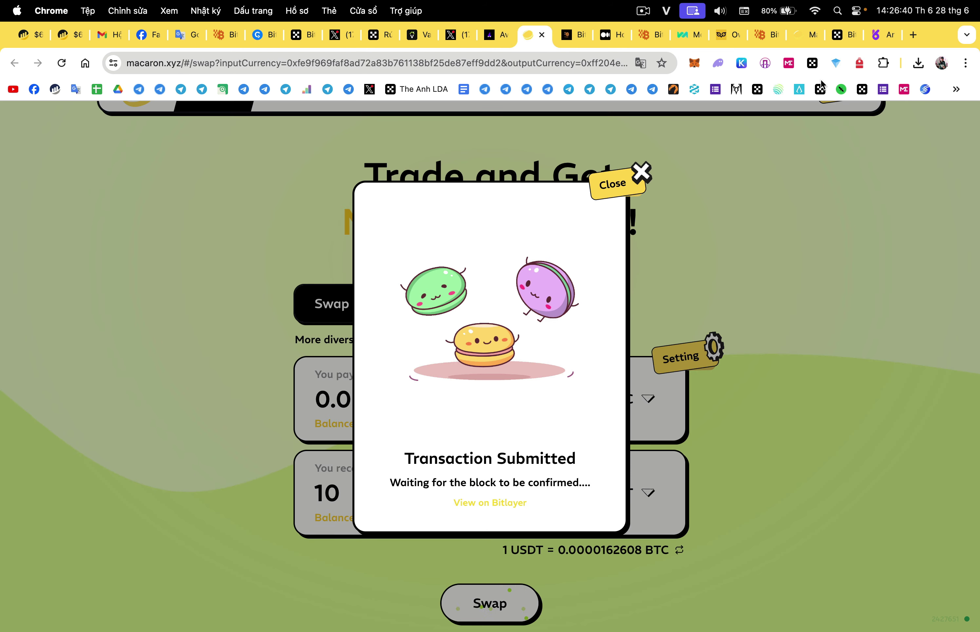
# - Check the wallet's token balances and open the submitted swap transaction in the Bitlayer explorer
pyautogui.click(812, 64)
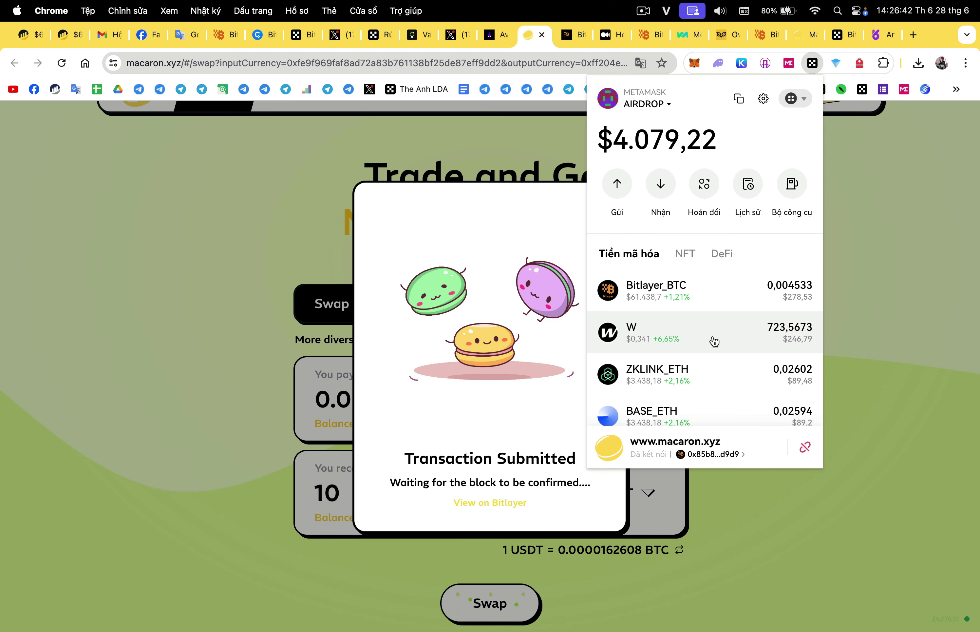
pyautogui.scroll(-15, 712, 341)
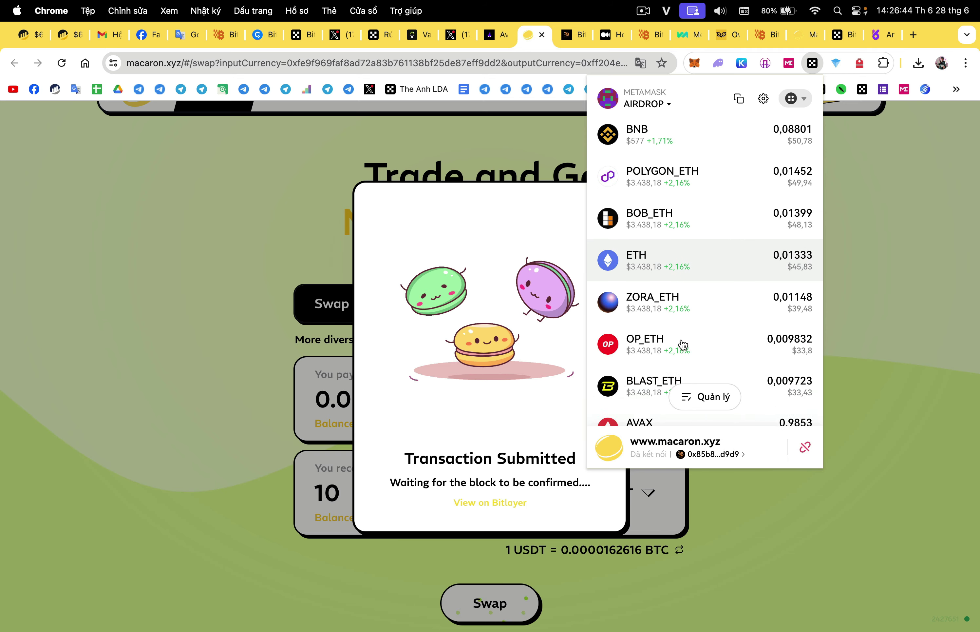
pyautogui.scroll(-5, 683, 344)
pyautogui.click(535, 461)
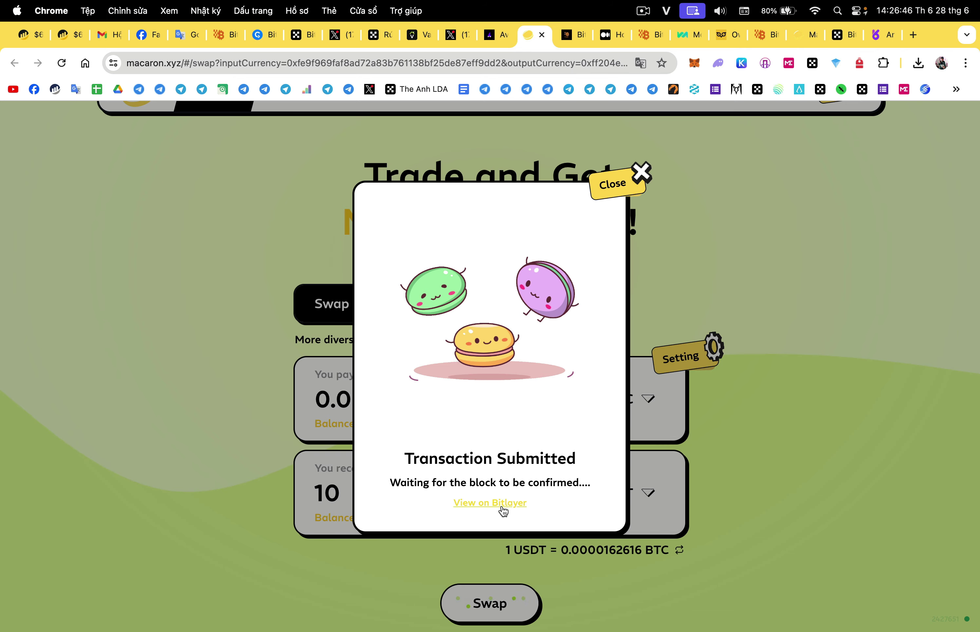
pyautogui.click(511, 504)
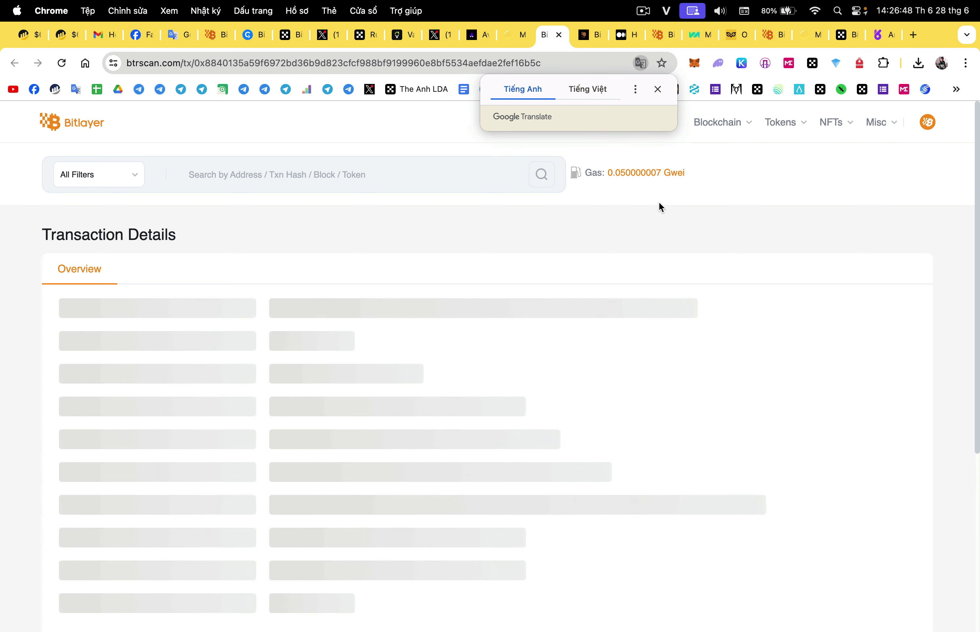
# - Return to the Anome site and connect it with OKX Wallet
pyautogui.click(884, 36)
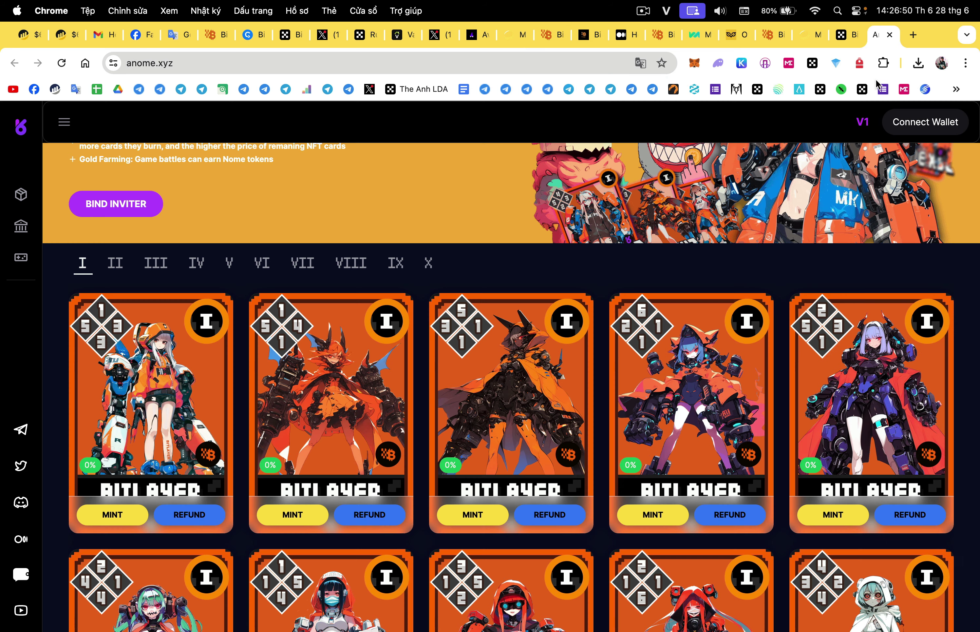
pyautogui.click(913, 122)
pyautogui.scroll(-5, 328, 449)
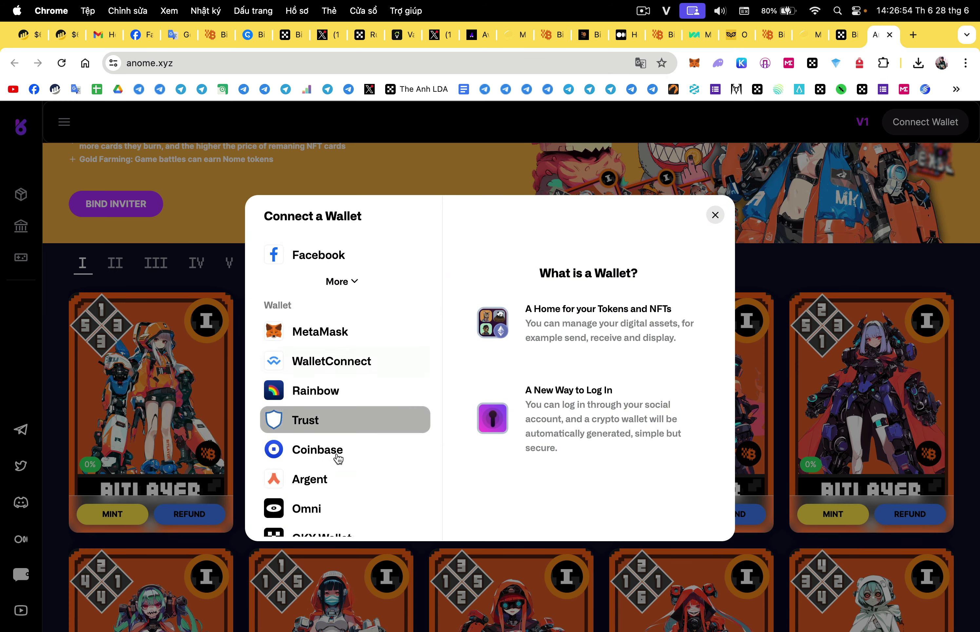
pyautogui.click(334, 452)
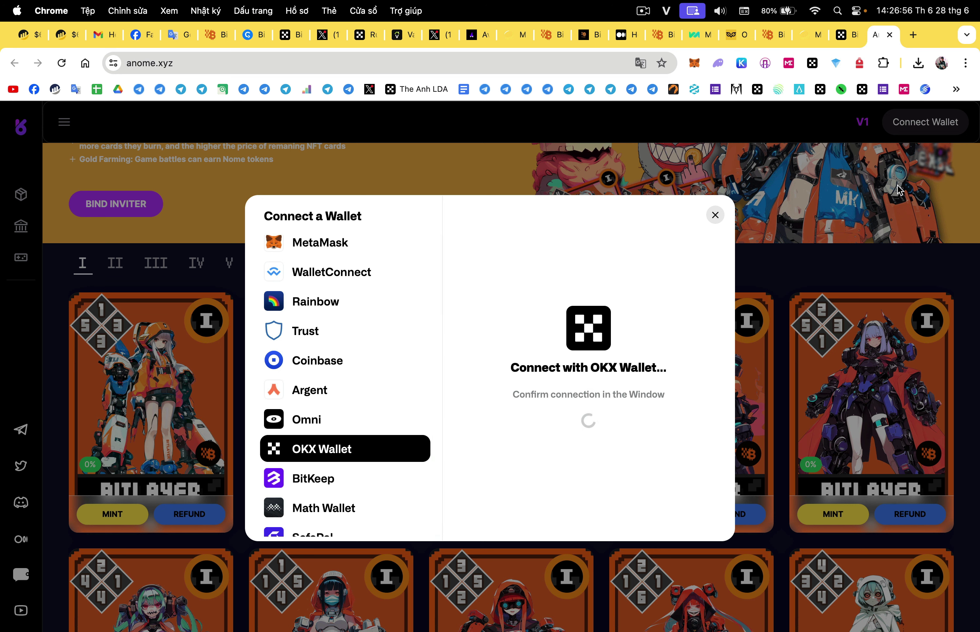
pyautogui.click(812, 63)
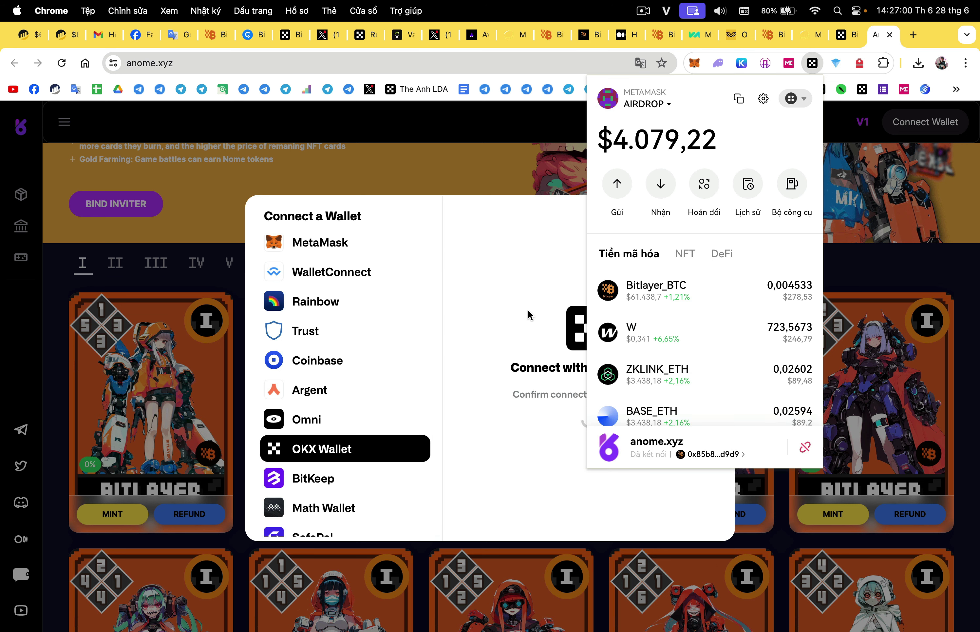
pyautogui.click(536, 273)
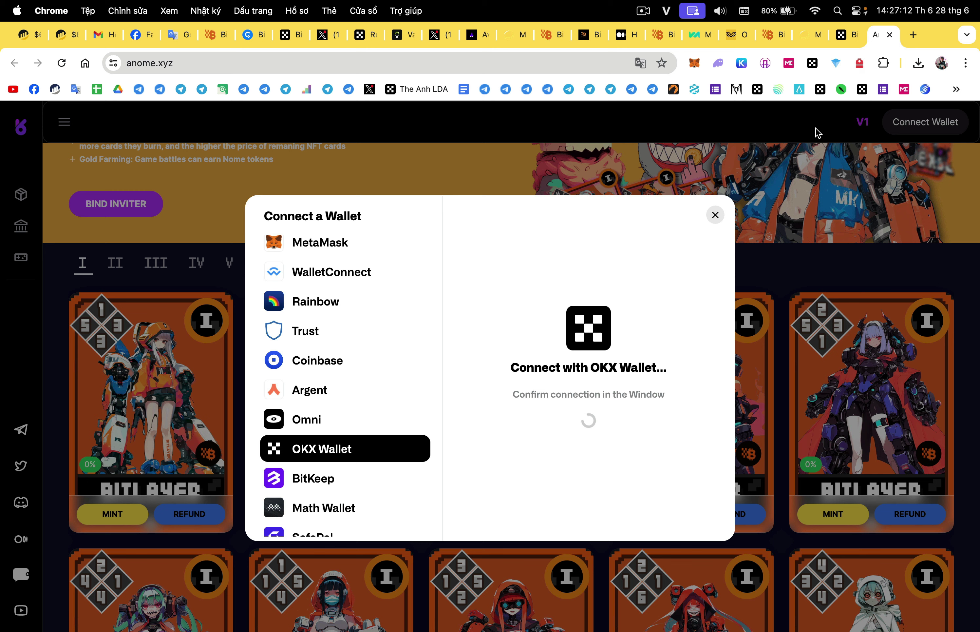
pyautogui.click(813, 62)
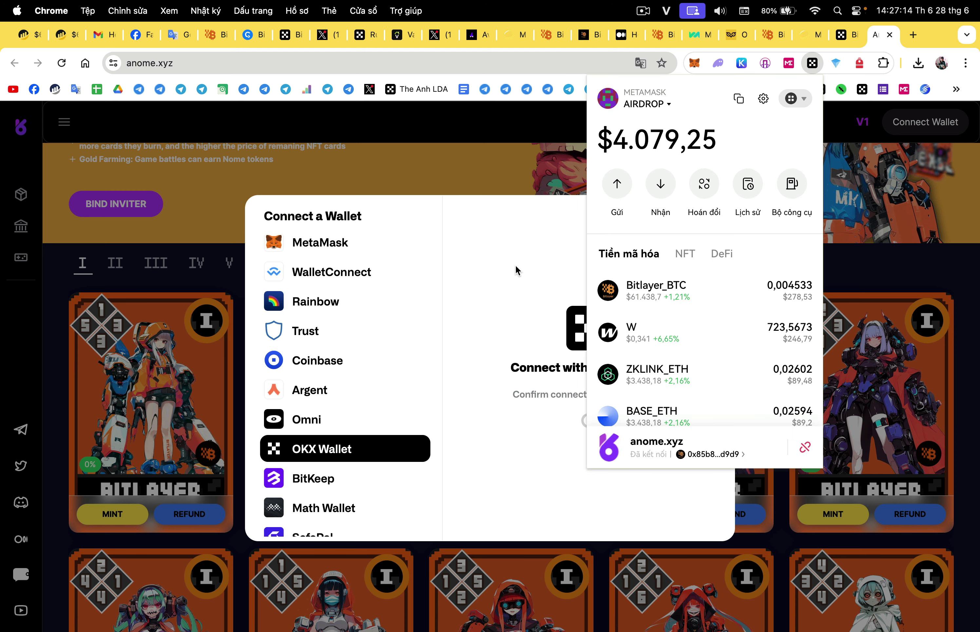
pyautogui.click(516, 252)
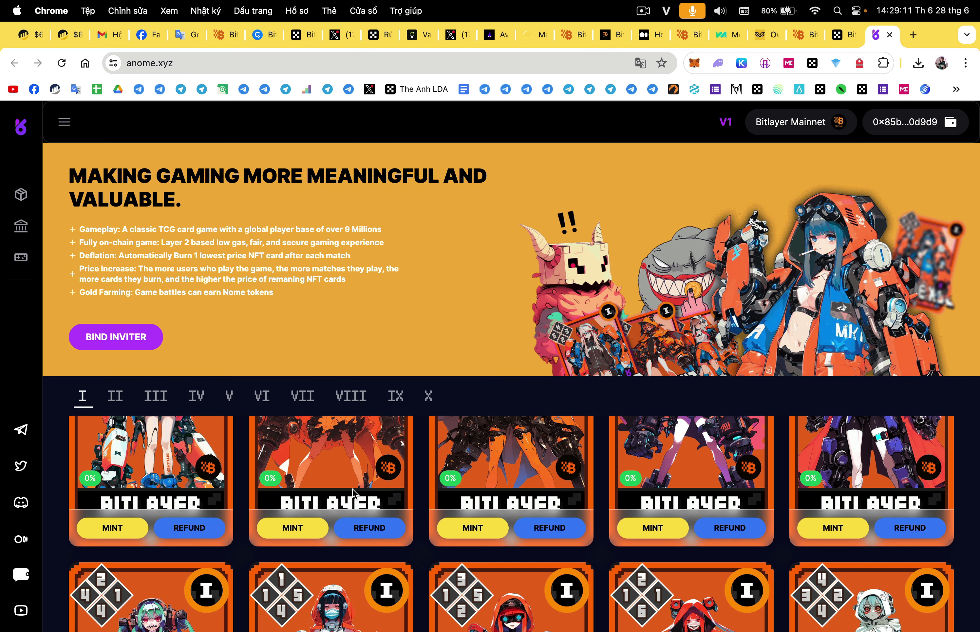
# - Try the highest and lowest mint quantities for the first tier I card, and try to mint one for 2 USDT
pyautogui.click(121, 603)
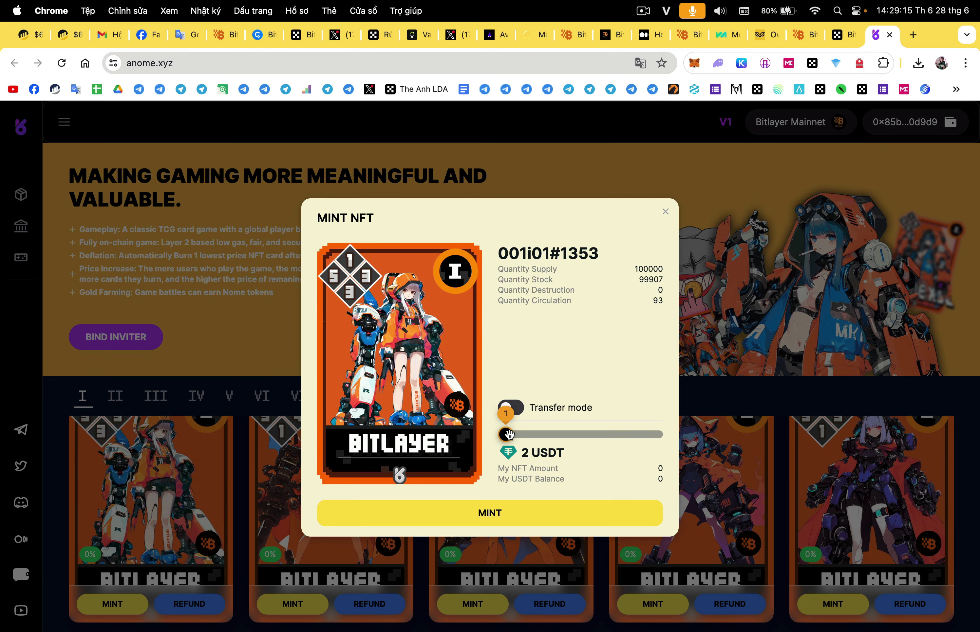
pyautogui.moveTo(506, 434); pyautogui.dragTo(729, 439)
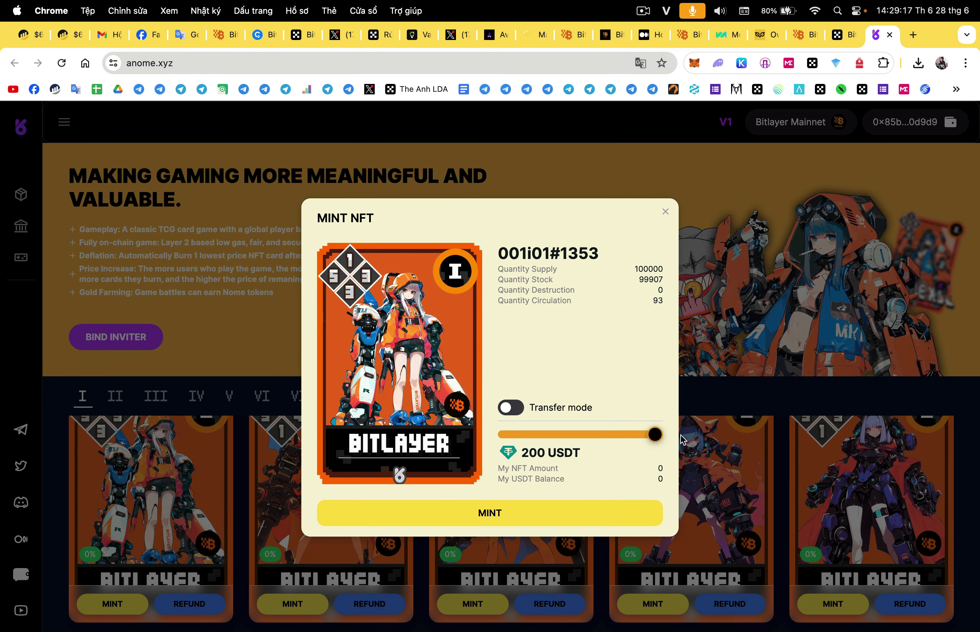
pyautogui.moveTo(659, 435); pyautogui.dragTo(420, 447)
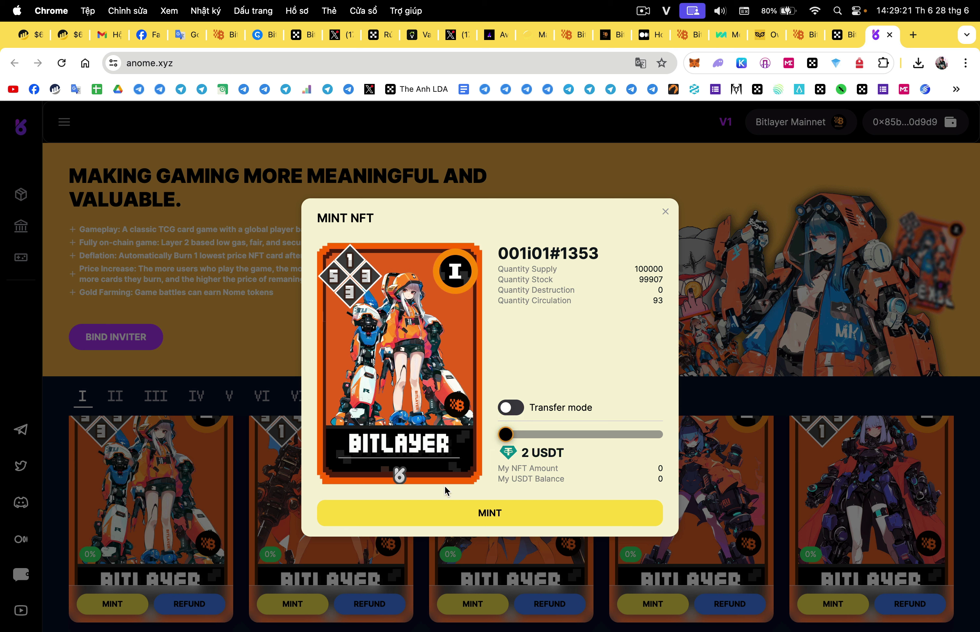
pyautogui.click(490, 515)
pyautogui.click(666, 211)
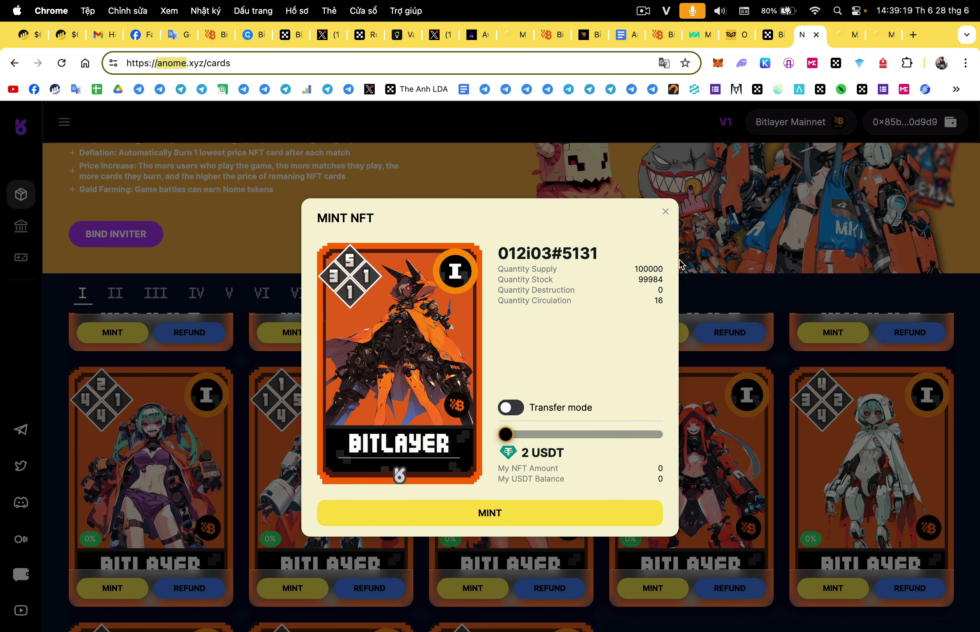
# - Check the wallet's USDT balance on Bitlayer and close the mint dialog of the third tier I card
pyautogui.click(836, 62)
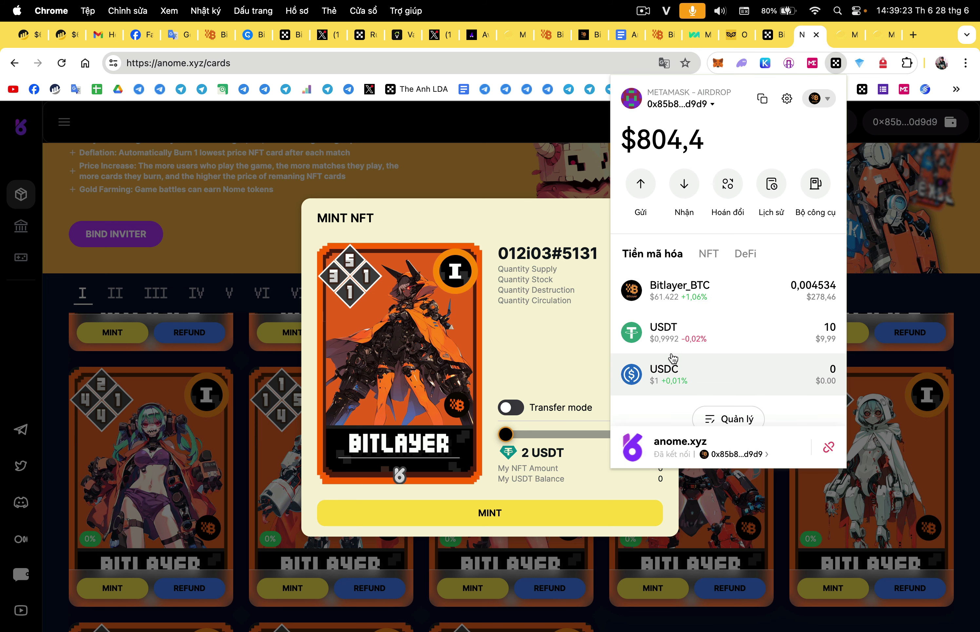
pyautogui.click(520, 368)
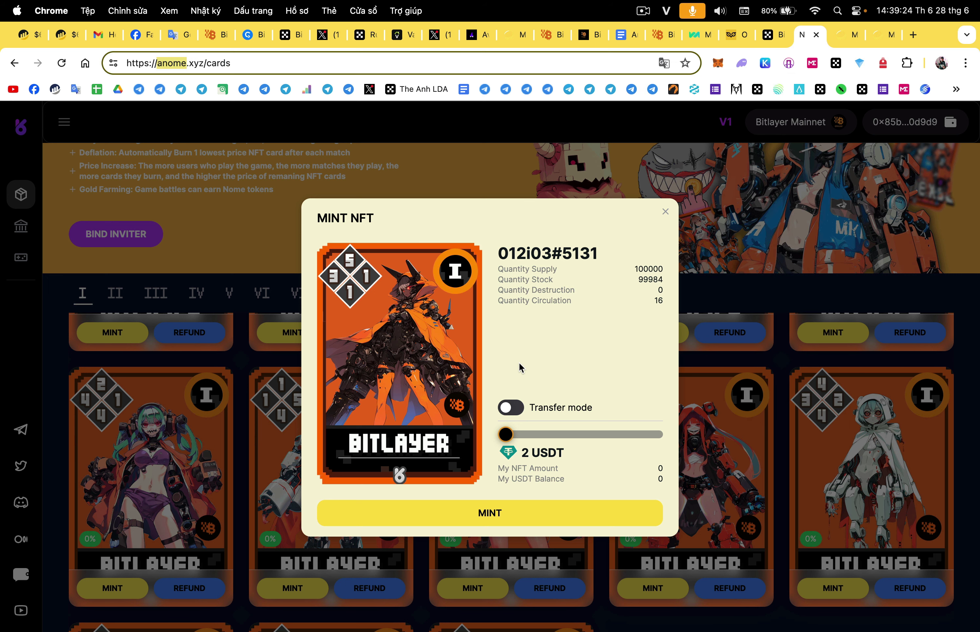
pyautogui.click(666, 213)
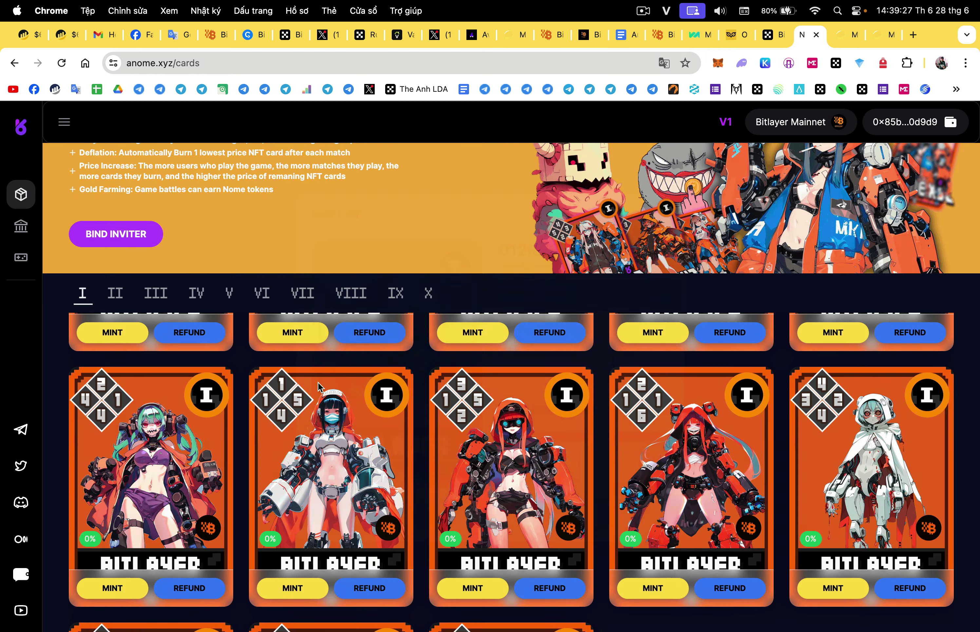
# - Try to refund one copy of the first tier I card for 2 USDT, and close the refund dialog
pyautogui.scroll(5, 318, 382)
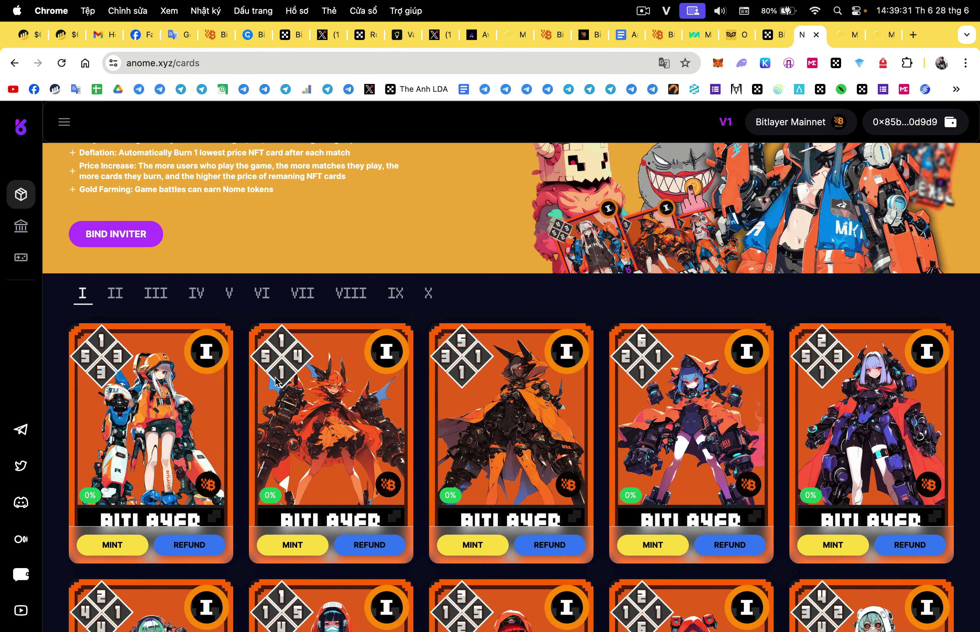
pyautogui.click(200, 548)
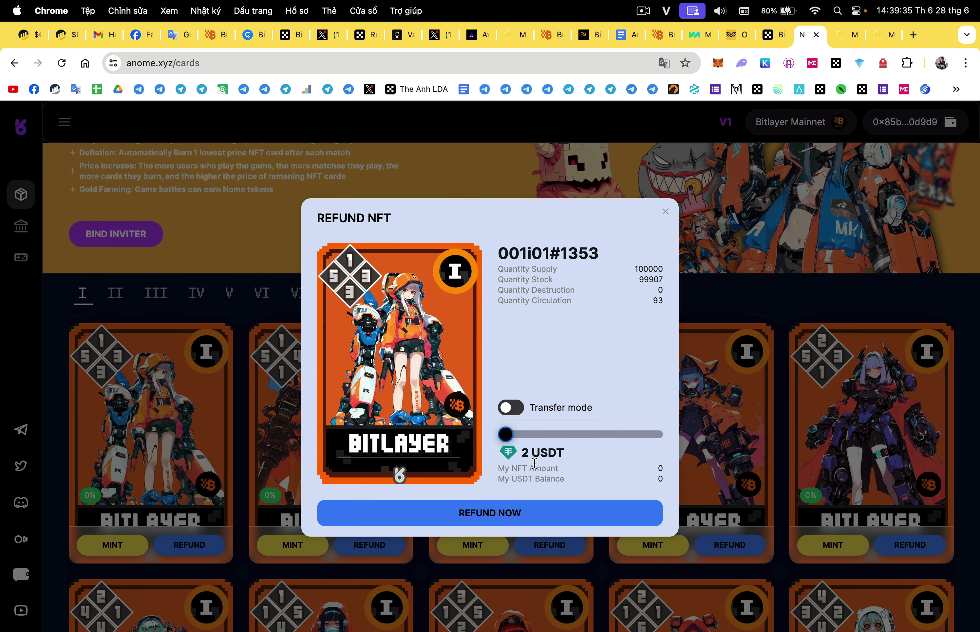
pyautogui.moveTo(521, 458); pyautogui.dragTo(611, 463)
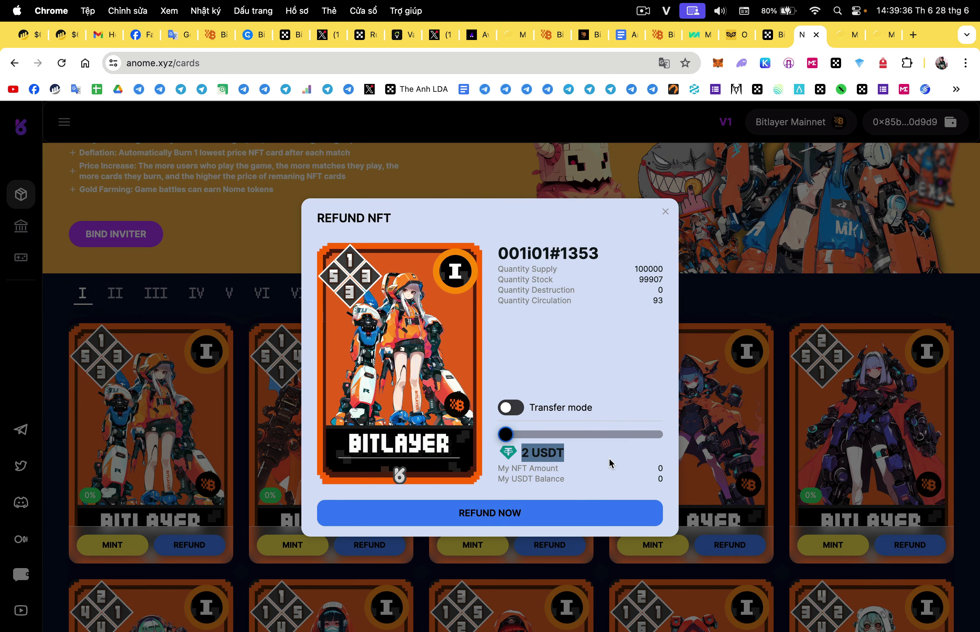
pyautogui.click(532, 520)
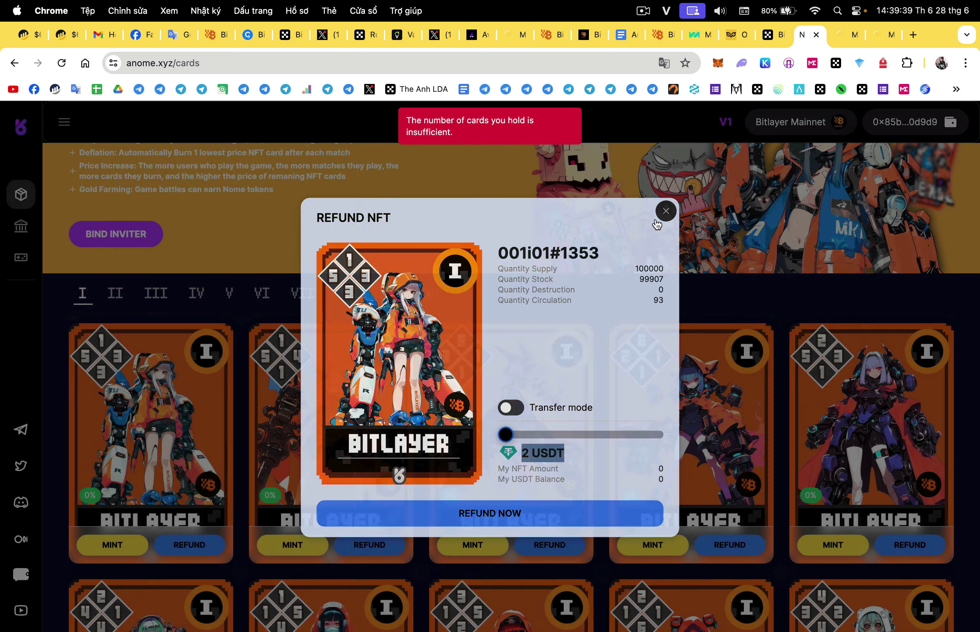
pyautogui.click(665, 211)
# - Try again to mint one copy of the first tier I card for 2 USDT, and close the mint dialog
pyautogui.click(113, 545)
pyautogui.click(535, 514)
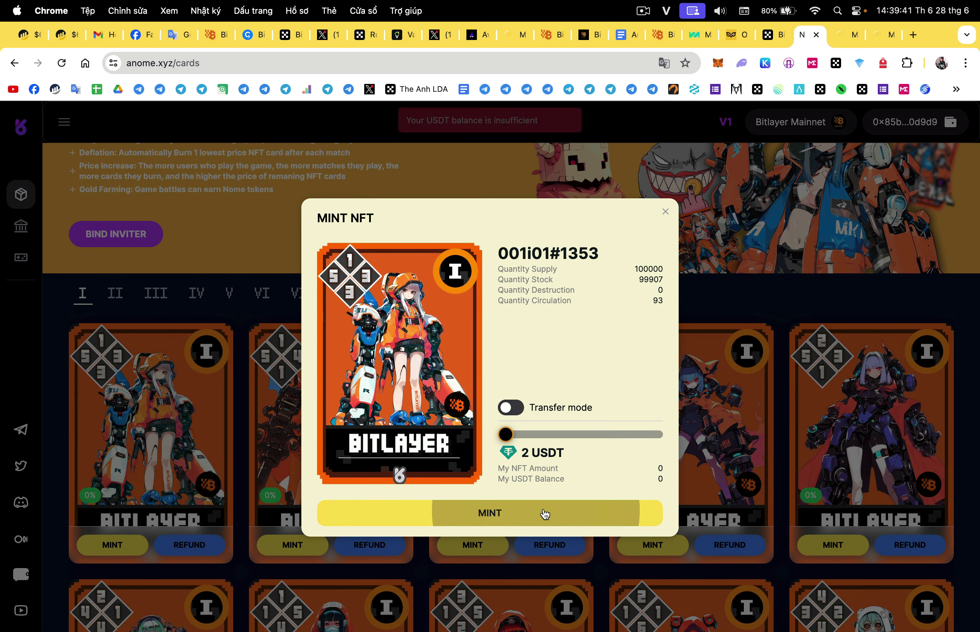
pyautogui.click(665, 211)
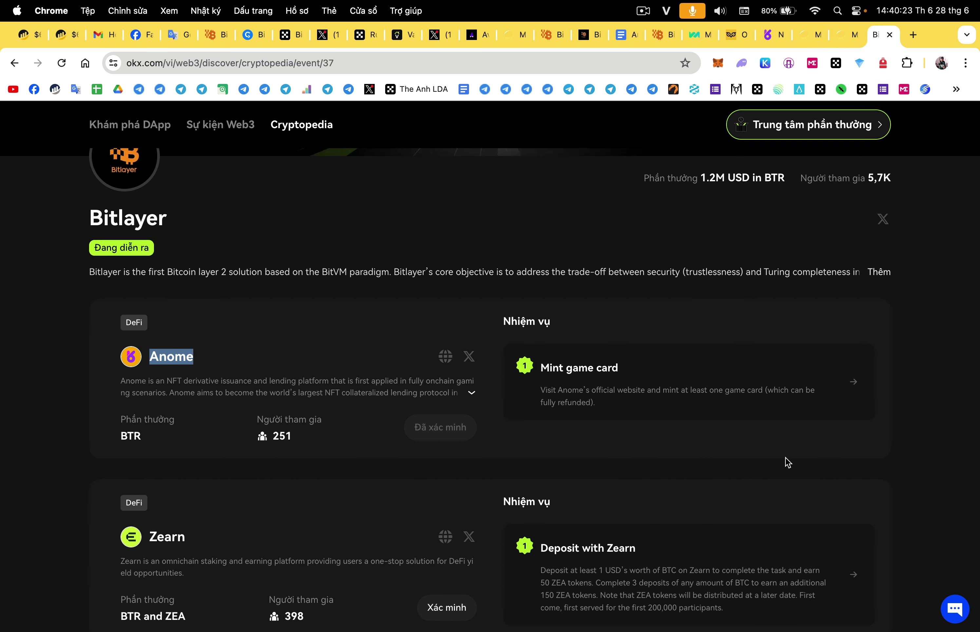
# - Reload the Bitlayer Cryptopedia event page and examine the Anome, Zearn and GamerBoom task requirements
pyautogui.scroll(-3, 751, 458)
pyautogui.scroll(-1, 515, 317)
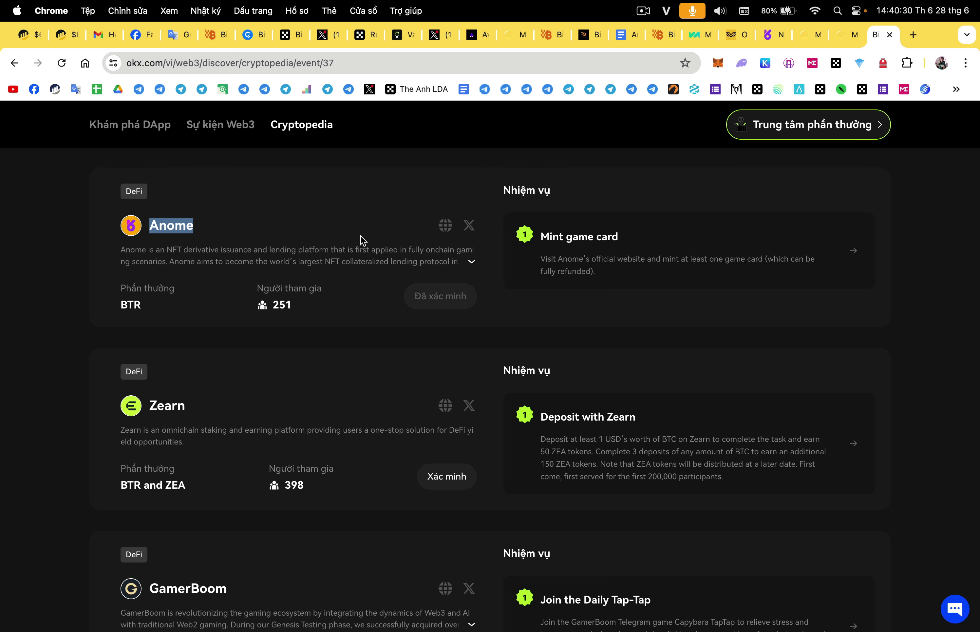
pyautogui.click(61, 63)
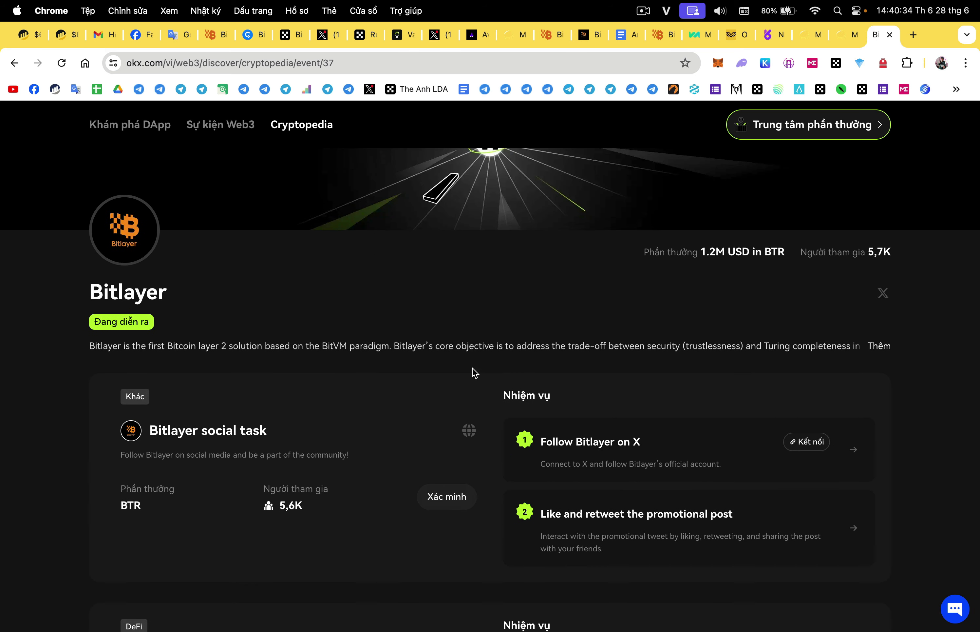
pyautogui.scroll(-2, 954, 310)
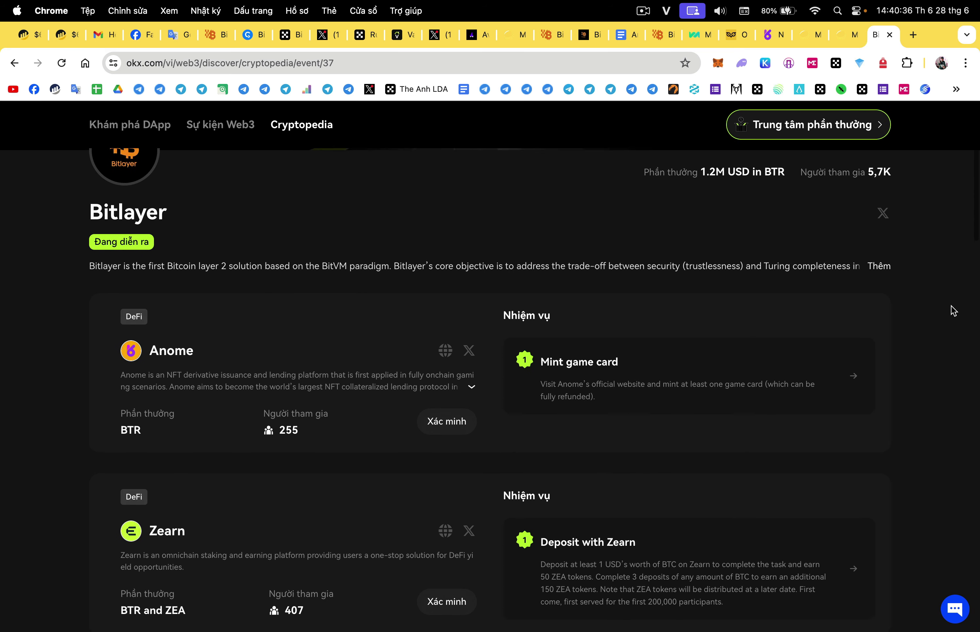
pyautogui.scroll(-3, 954, 310)
pyautogui.scroll(-1, 784, 350)
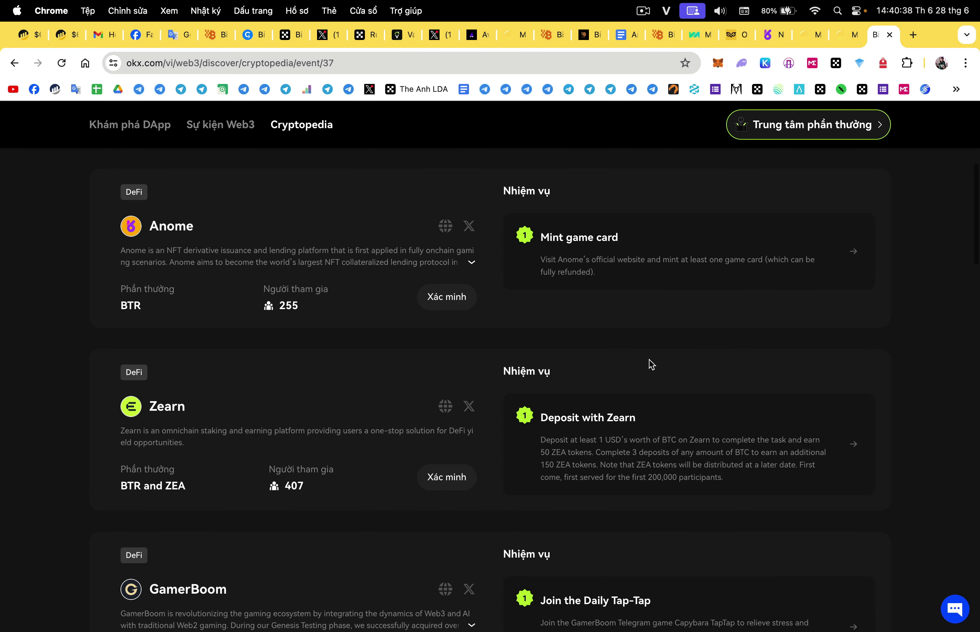
pyautogui.scroll(-3, 468, 373)
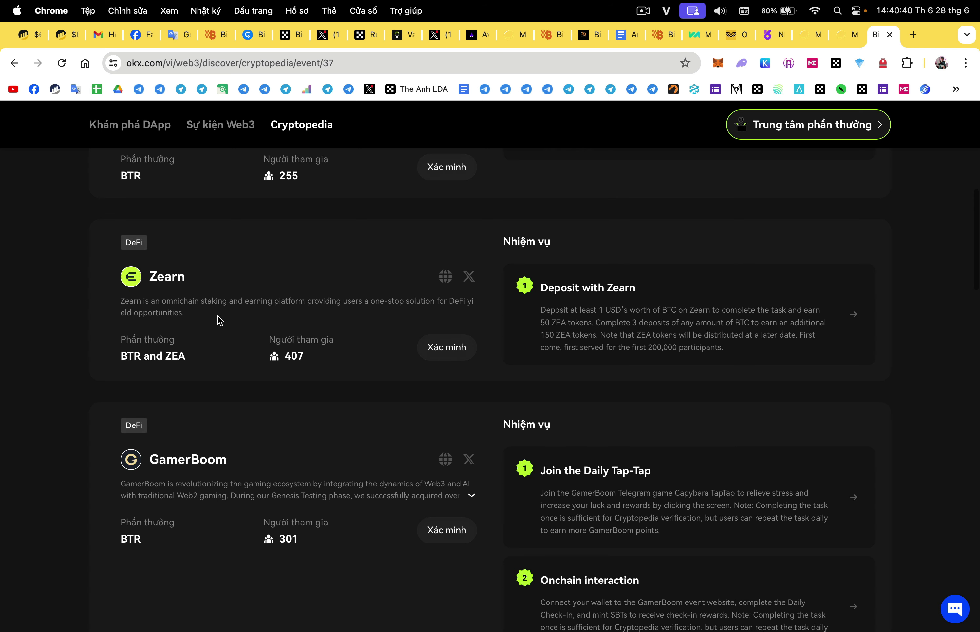
pyautogui.doubleClick(167, 276)
pyautogui.scroll(-1, 577, 329)
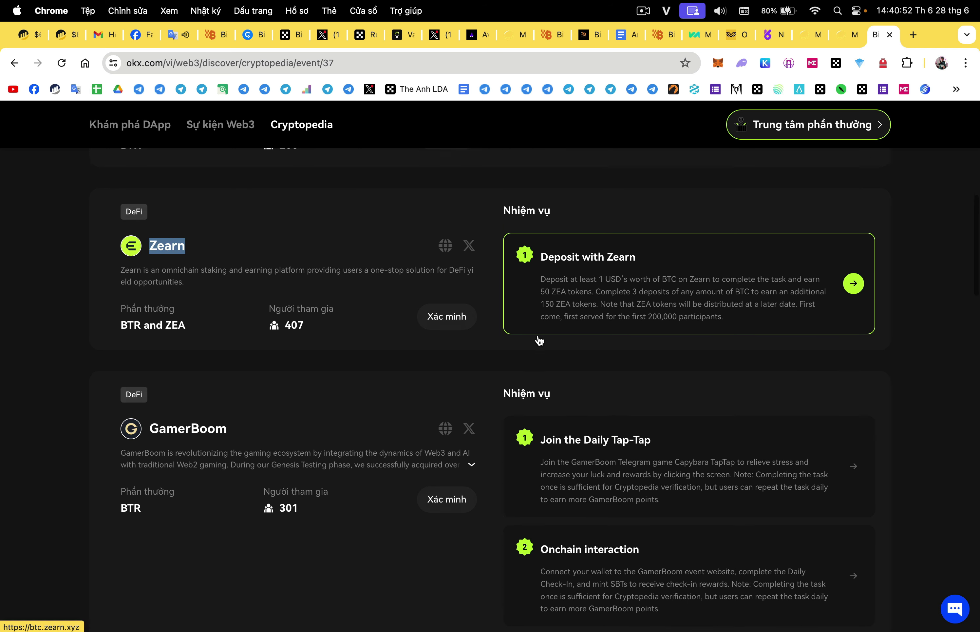
pyautogui.scroll(-1, 540, 341)
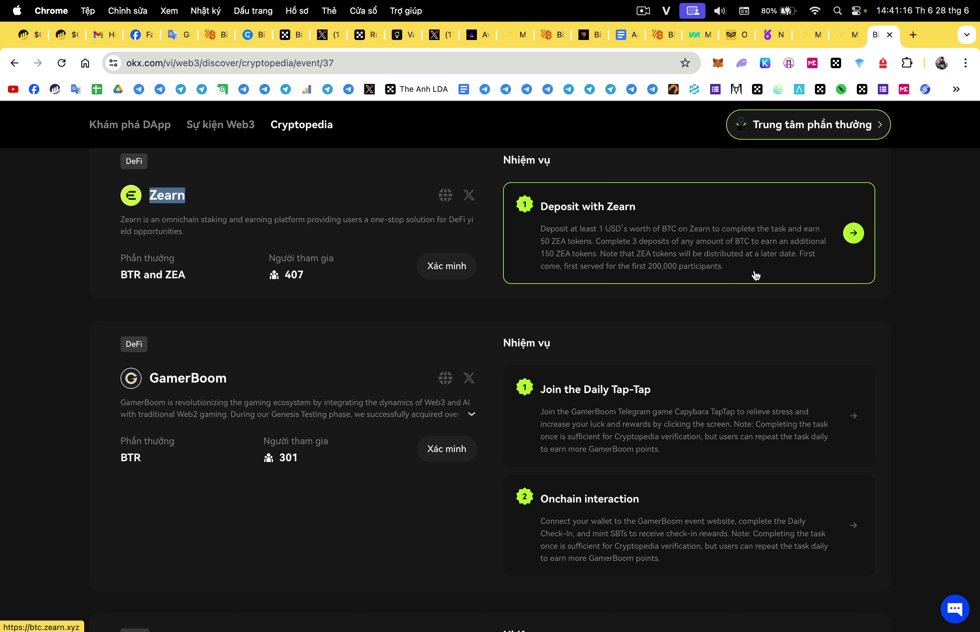
# - Open the Deposit with Zearn task site and connect the OKX Wallet account to it
pyautogui.click(854, 234)
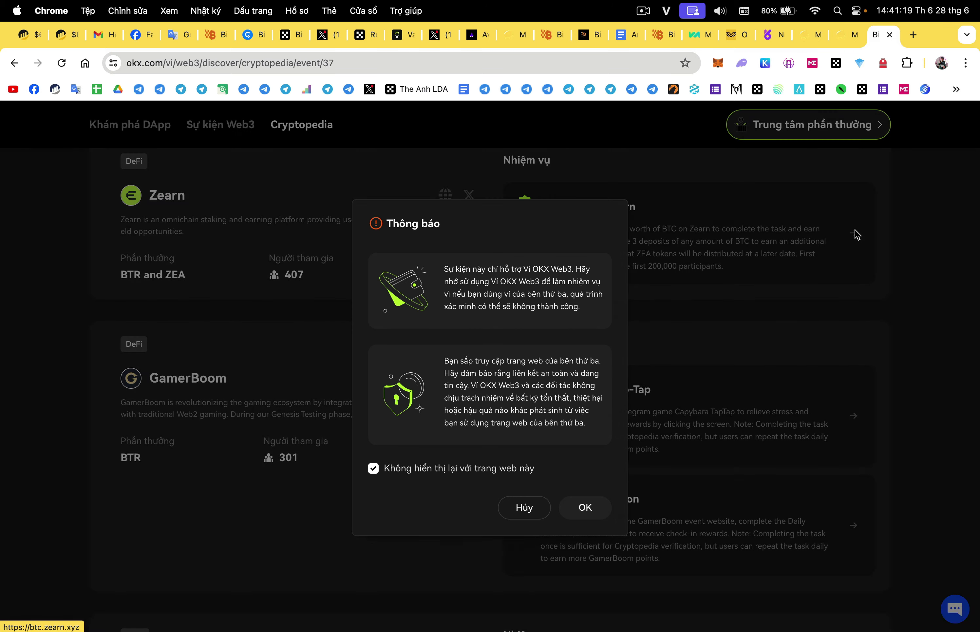
pyautogui.click(586, 508)
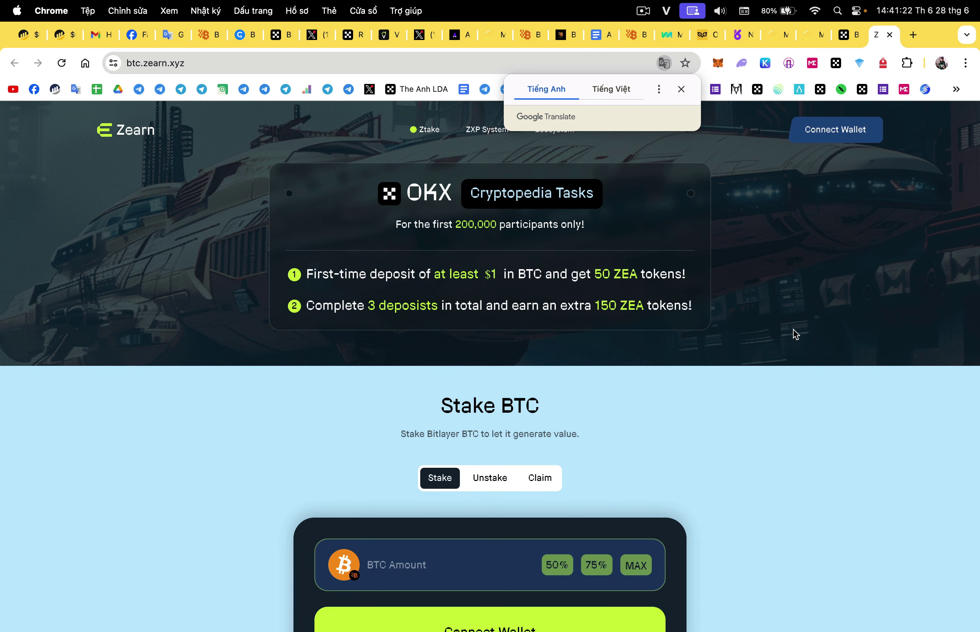
pyautogui.click(856, 127)
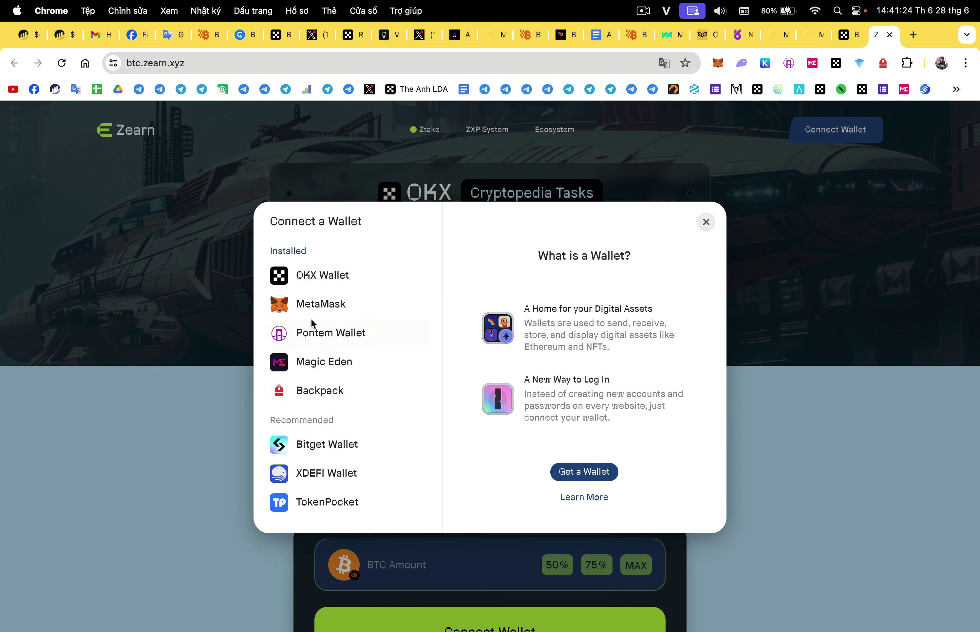
pyautogui.click(321, 275)
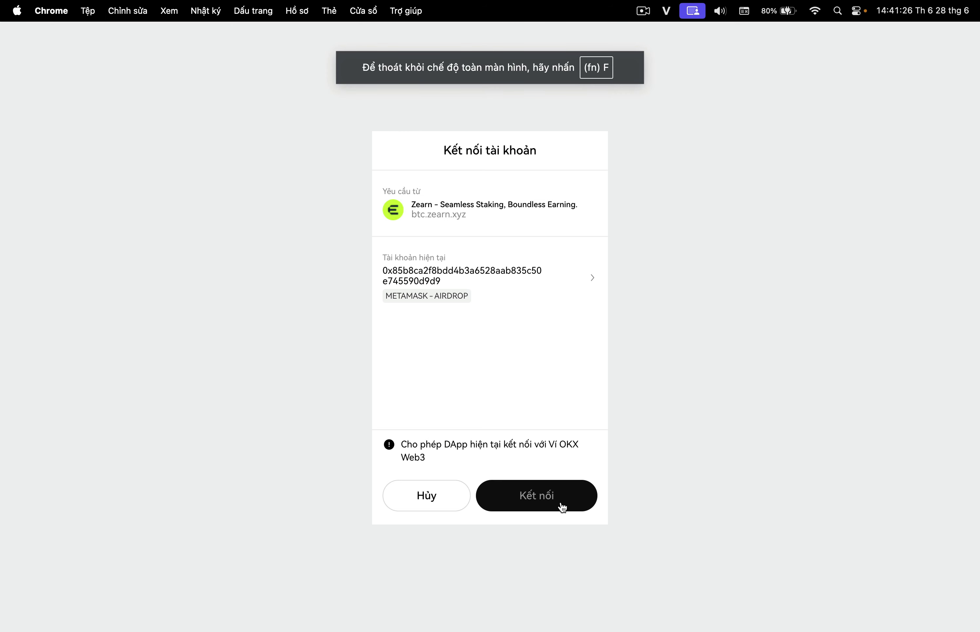
pyautogui.click(562, 507)
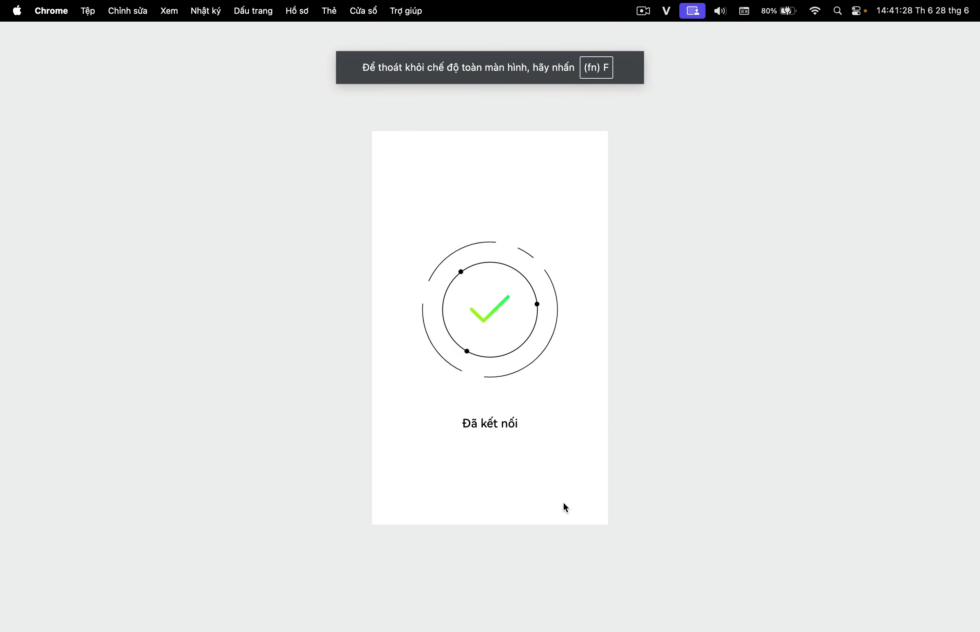
# - Enter 0.00003 BTC as the amount to stake on Zearn
pyautogui.scroll(-4, 785, 461)
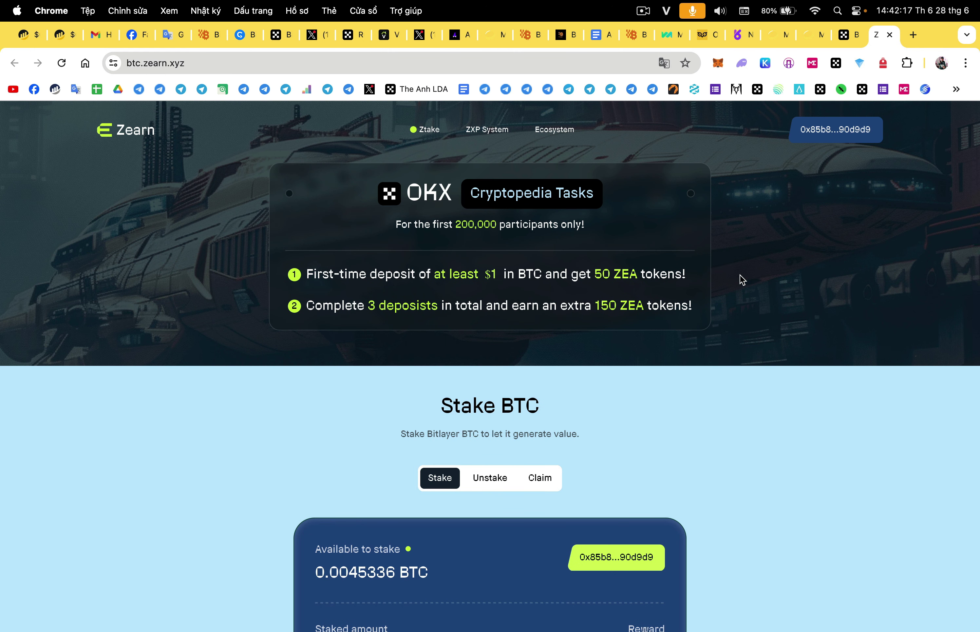
pyautogui.scroll(-4, 739, 277)
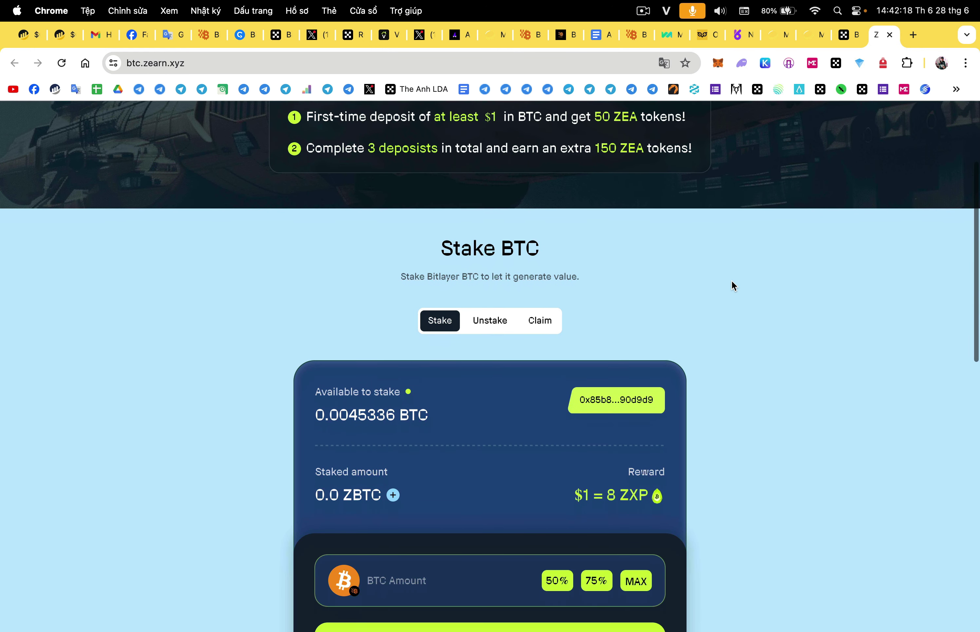
pyautogui.scroll(-2, 732, 283)
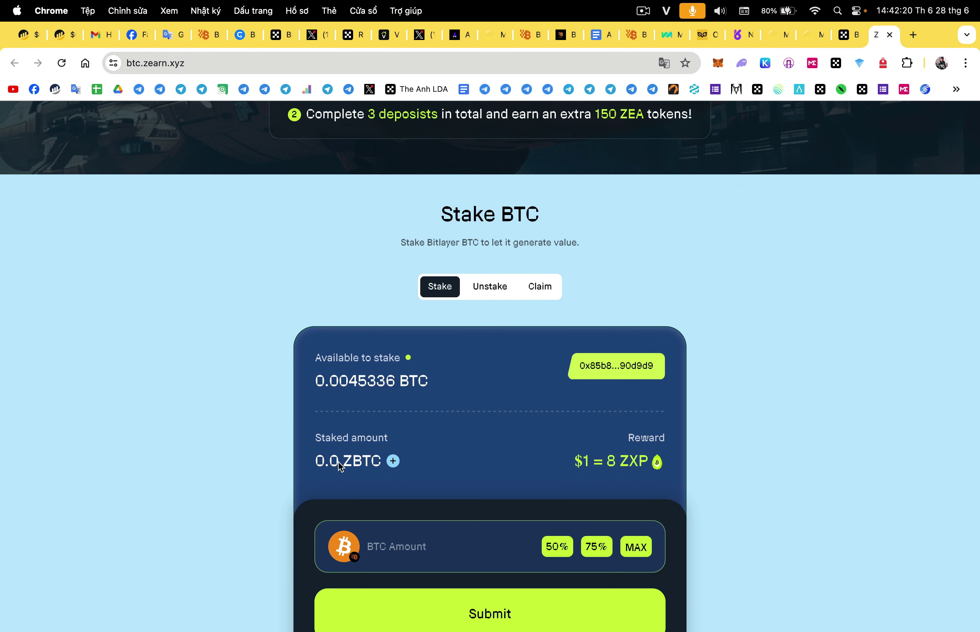
pyautogui.scroll(-4, 534, 462)
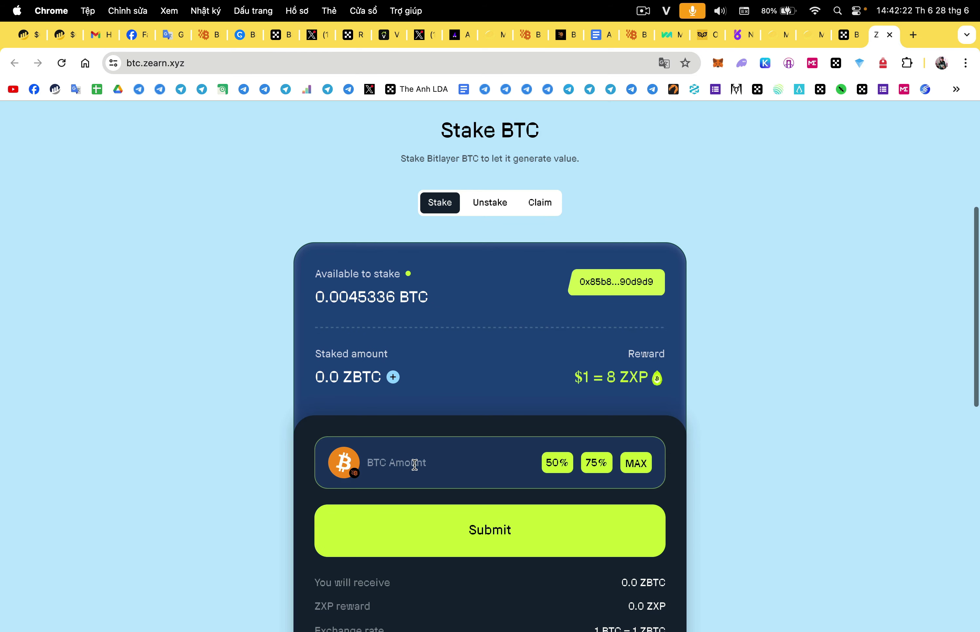
pyautogui.click(415, 464)
pyautogui.write('0.000')
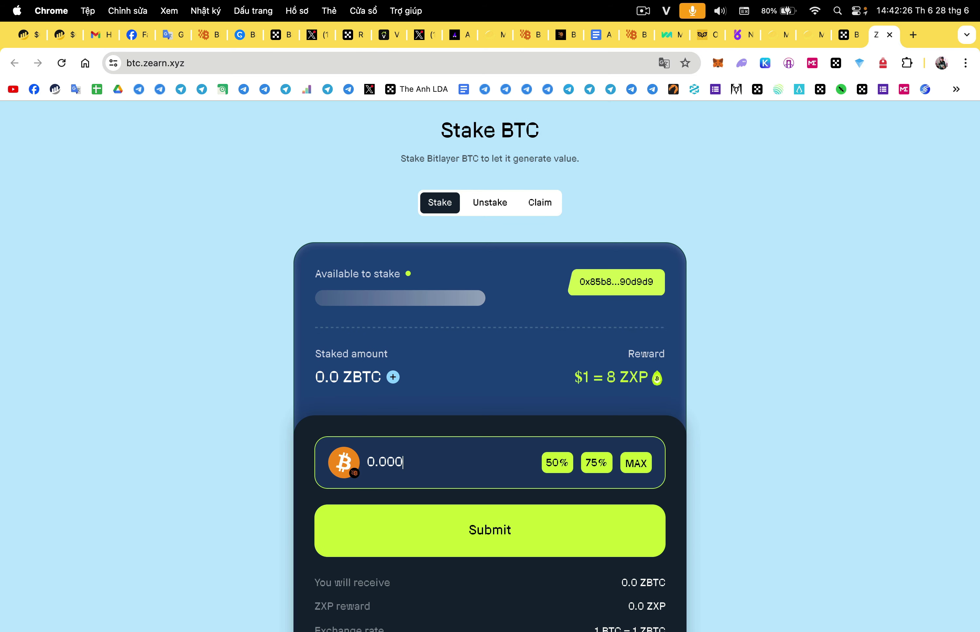
pyautogui.write('3')
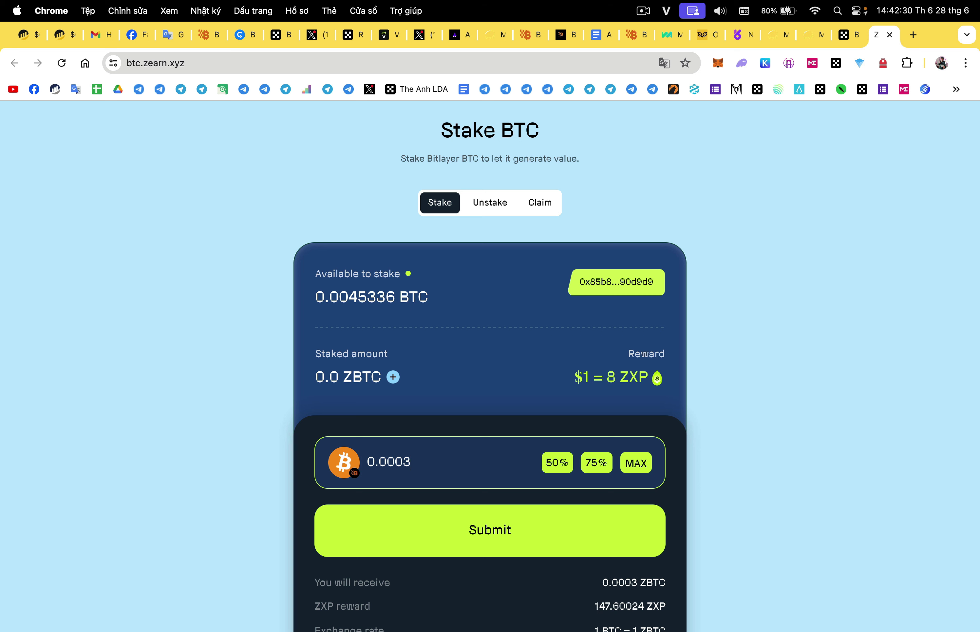
pyautogui.write('0')
pyautogui.scroll(-3, 491, 375)
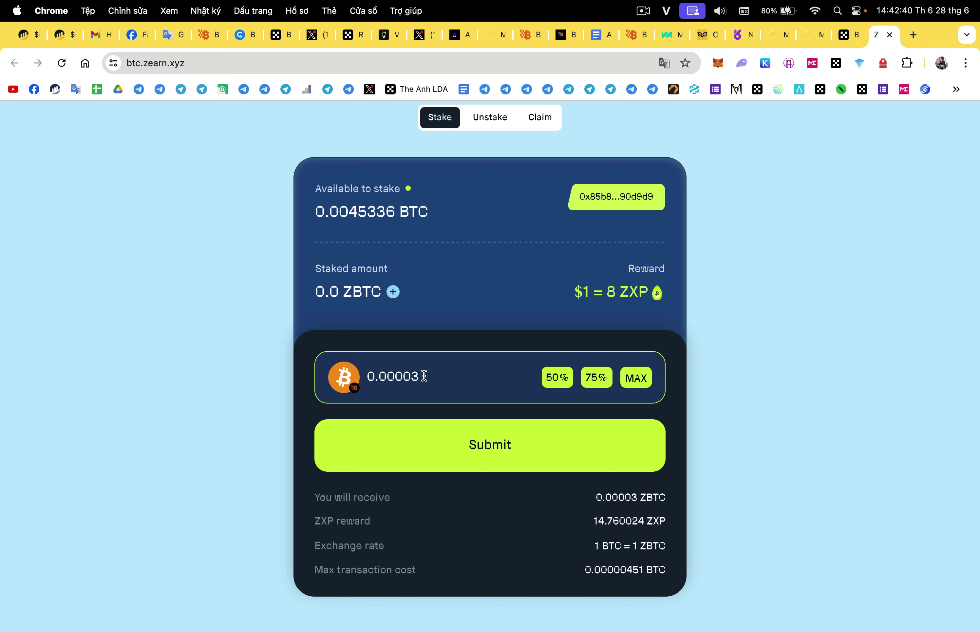
# - Review Zearn's Unstake form, its transaction cost and exchange rate, and return to the staking form
pyautogui.click(494, 121)
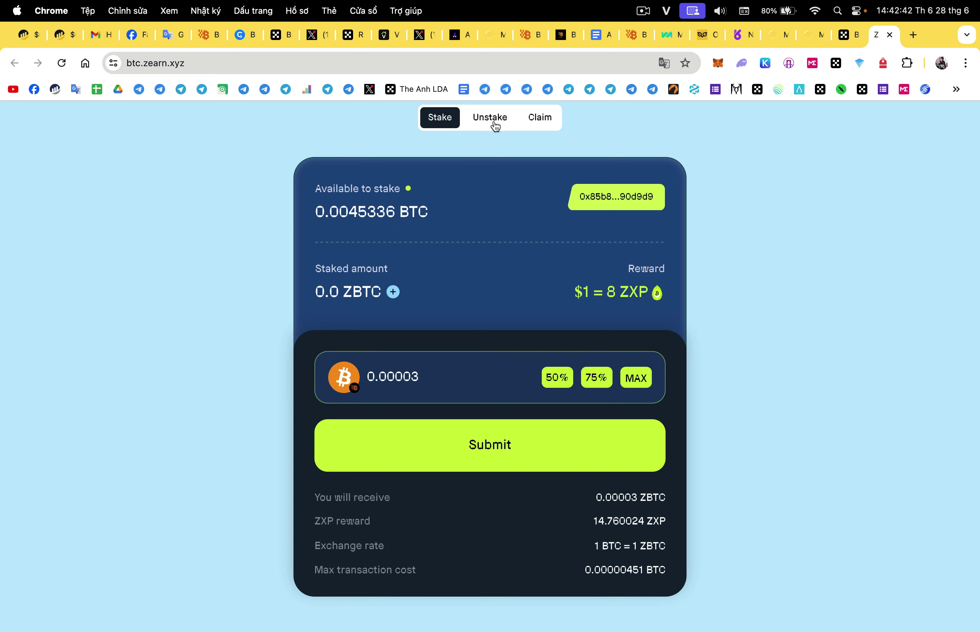
pyautogui.scroll(-10, 668, 276)
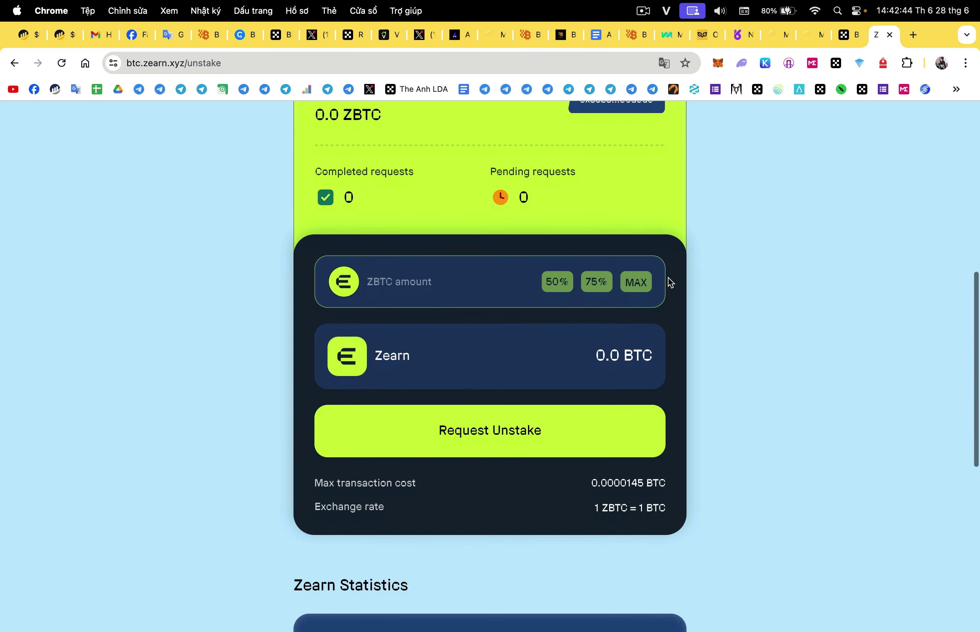
pyautogui.scroll(5, 668, 278)
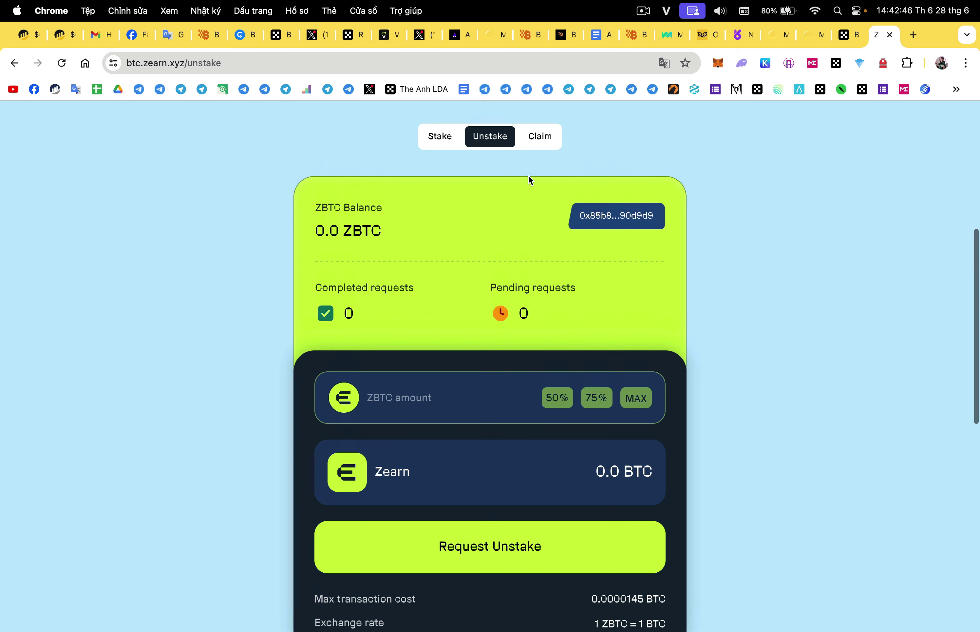
pyautogui.click(453, 145)
# - Stake 0.00003 BTC on Zearn, approving the contract interaction in the wallet, and open the transaction in the block explorer
pyautogui.scroll(3, 478, 167)
pyautogui.scroll(-5, 501, 415)
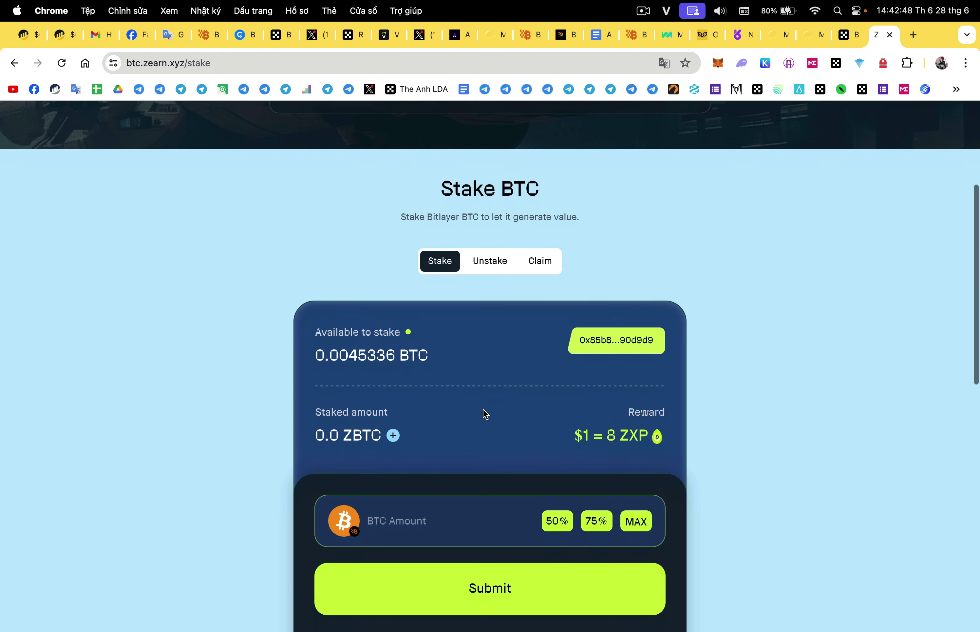
pyautogui.click(403, 472)
pyautogui.write('0.000')
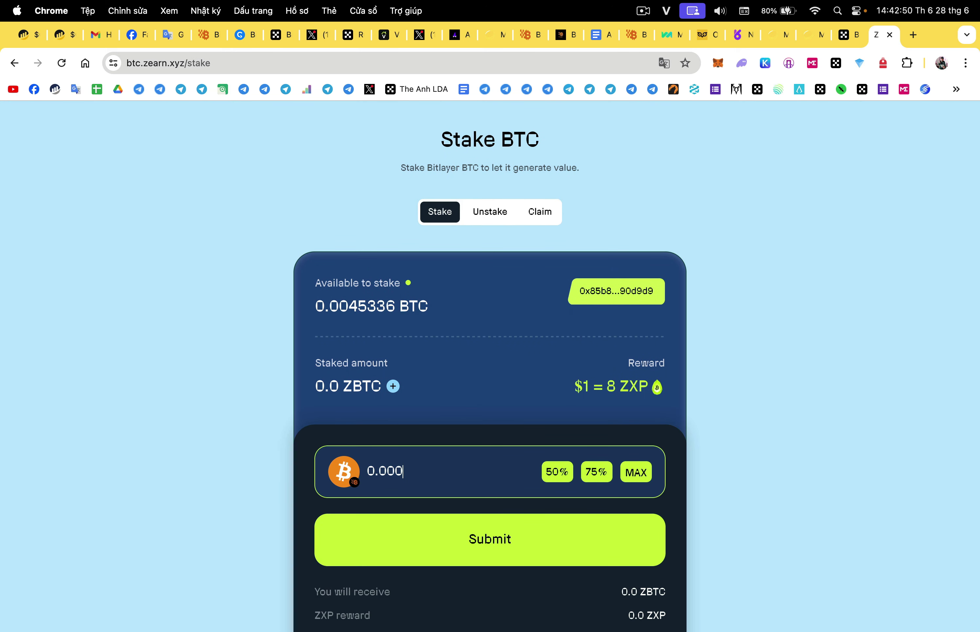
pyautogui.write('03')
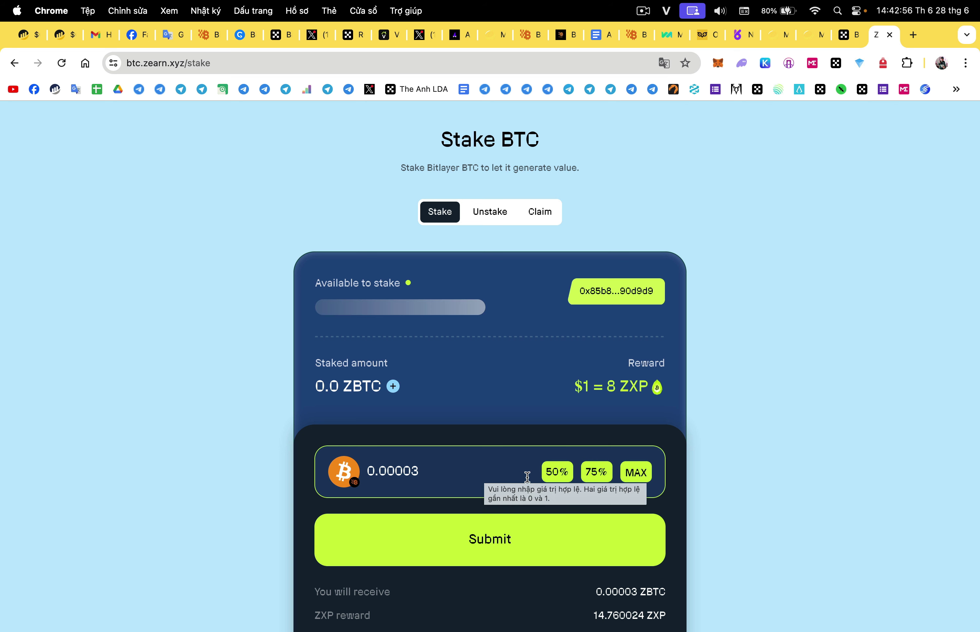
pyautogui.scroll(-2, 856, 466)
pyautogui.scroll(-3, 855, 465)
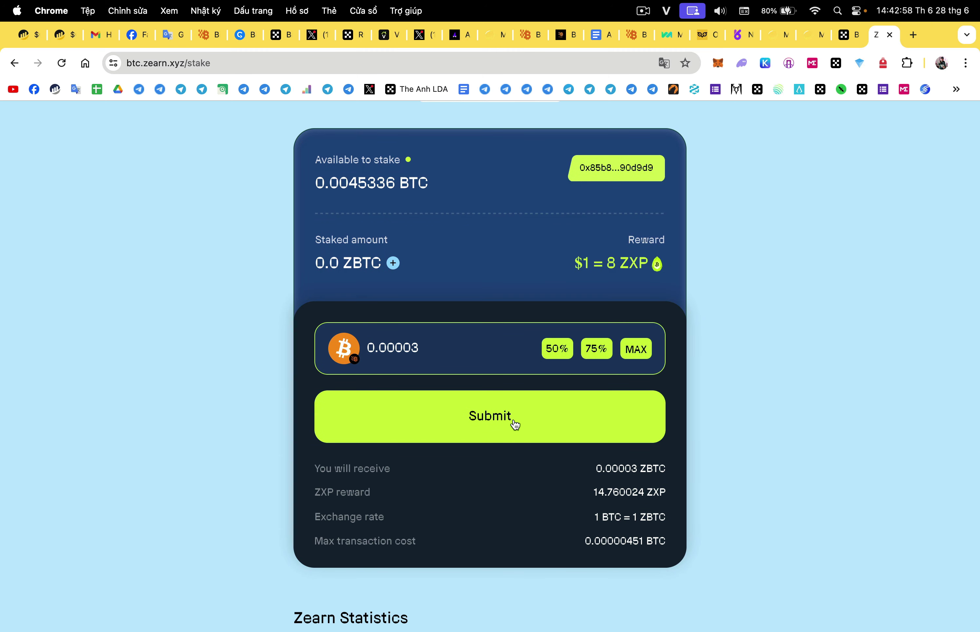
pyautogui.click(563, 428)
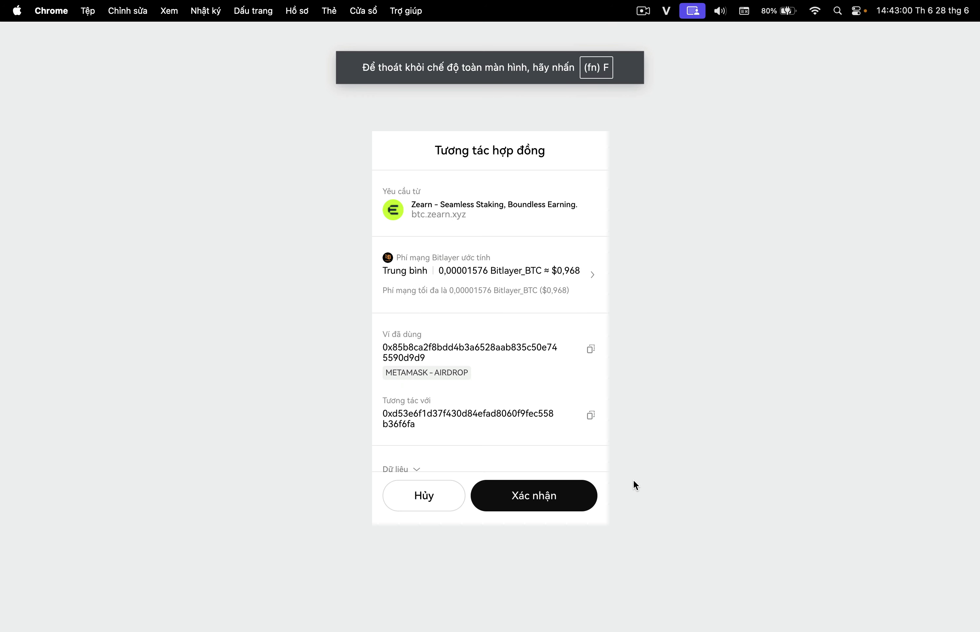
pyautogui.click(566, 504)
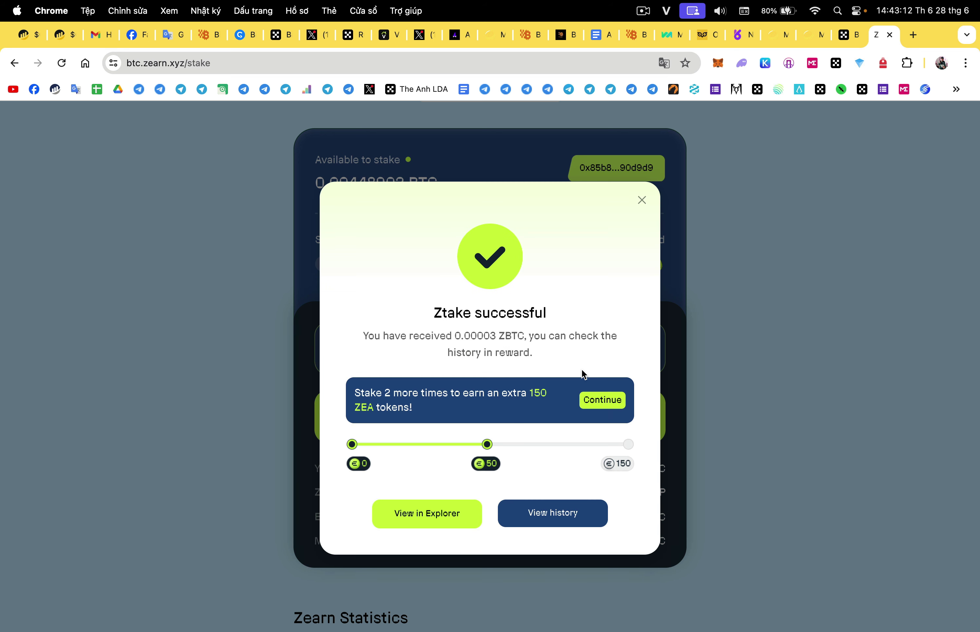
pyautogui.click(440, 524)
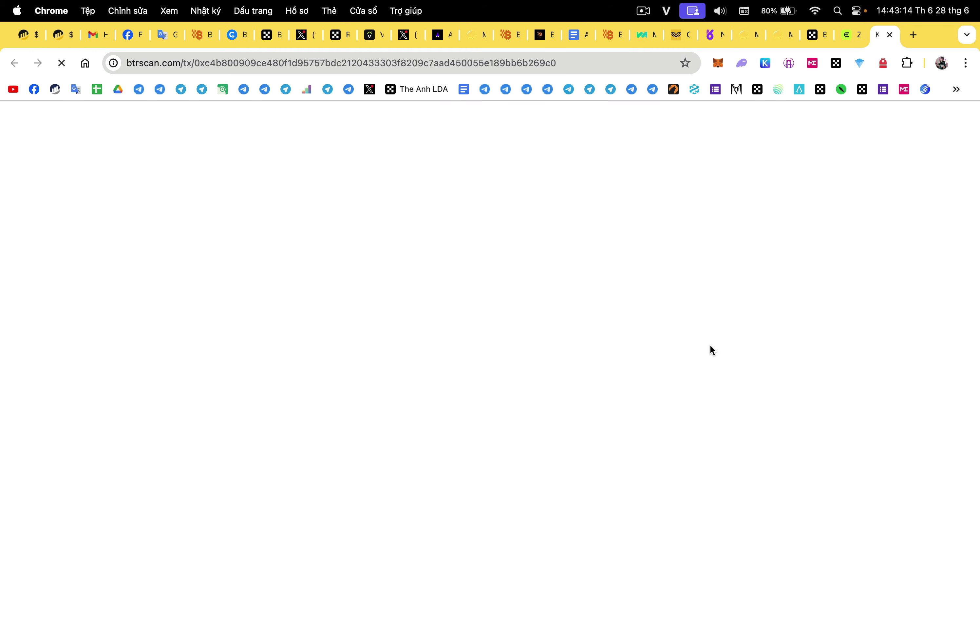
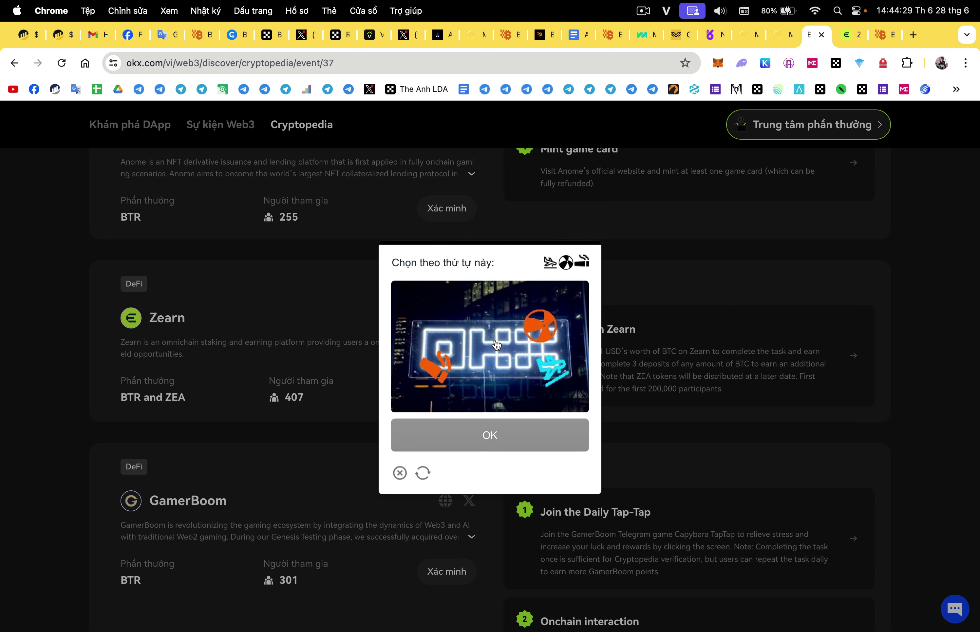
# - Verify the Zearn task by selecting the plane, fan and cigarette symbols in the captcha's order, and dismiss the success message
pyautogui.click(554, 374)
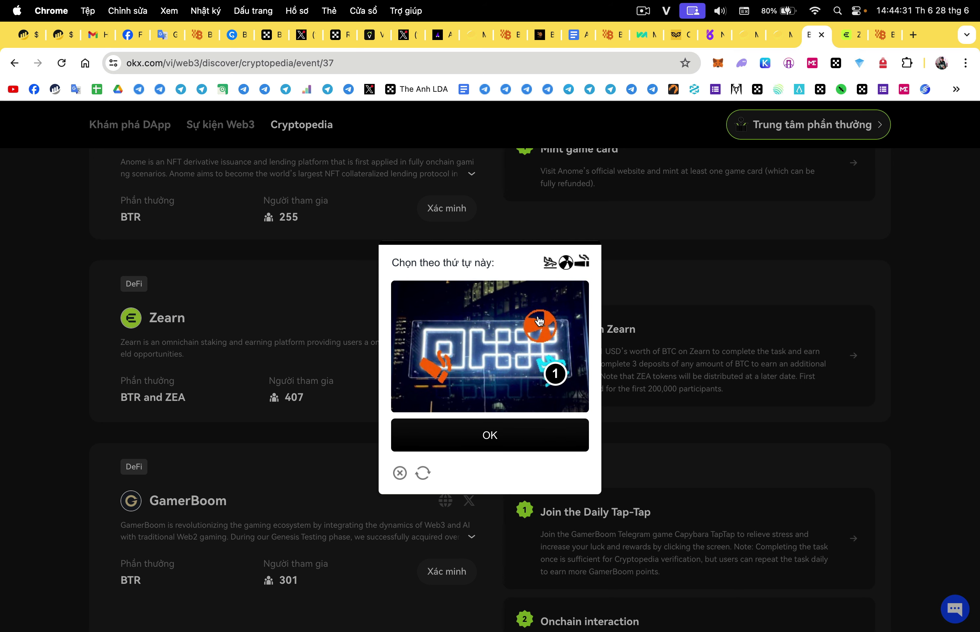
pyautogui.click(539, 319)
pyautogui.click(439, 372)
pyautogui.click(483, 433)
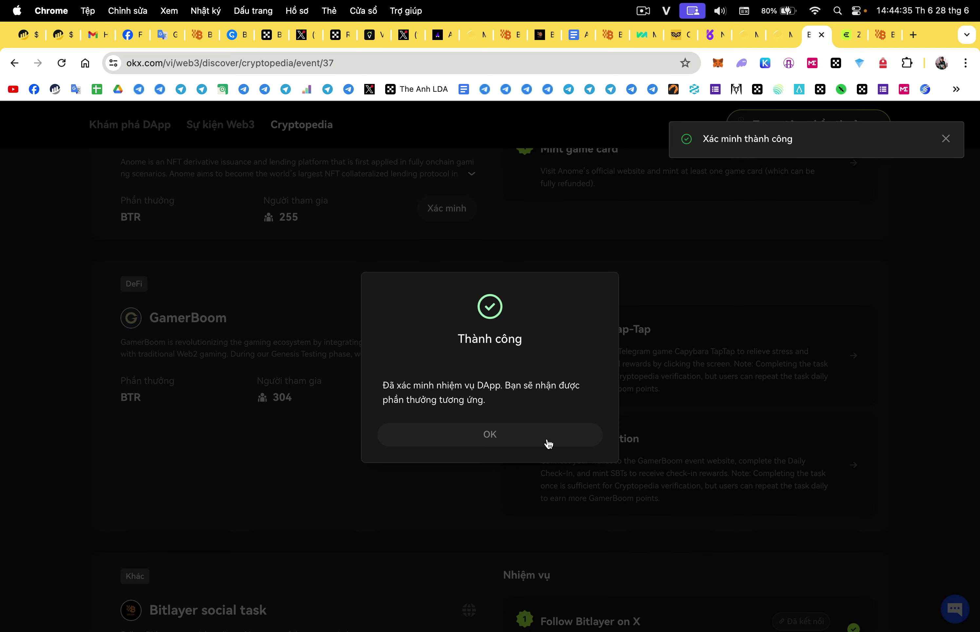
pyautogui.click(549, 444)
# - Examine the verification status of the event's tasks and the GamerBoom Daily Tap-Tap and Onchain interaction requirements
pyautogui.scroll(3, 905, 415)
pyautogui.scroll(-3, 906, 415)
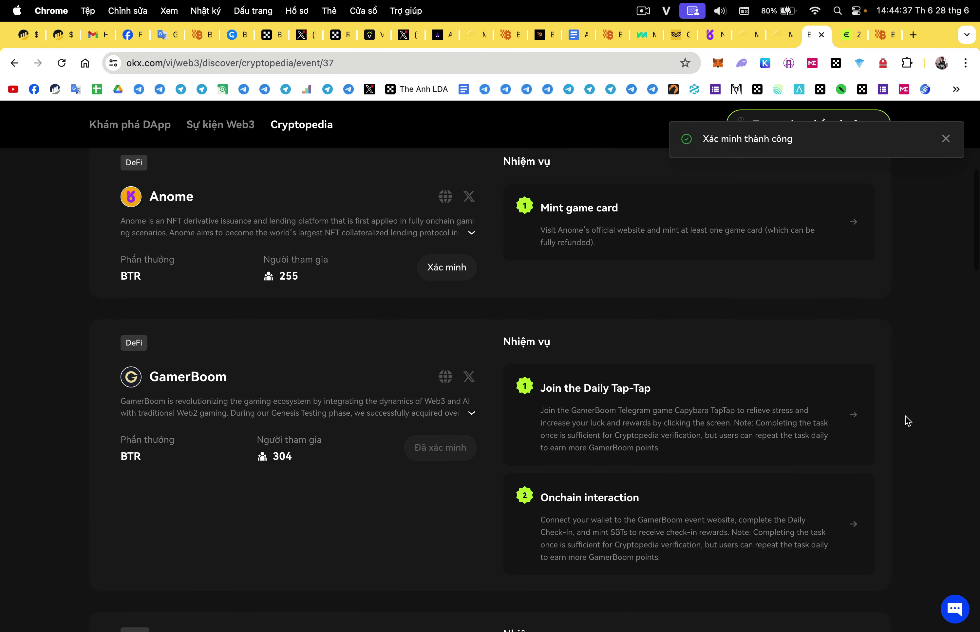
pyautogui.scroll(-10, 906, 415)
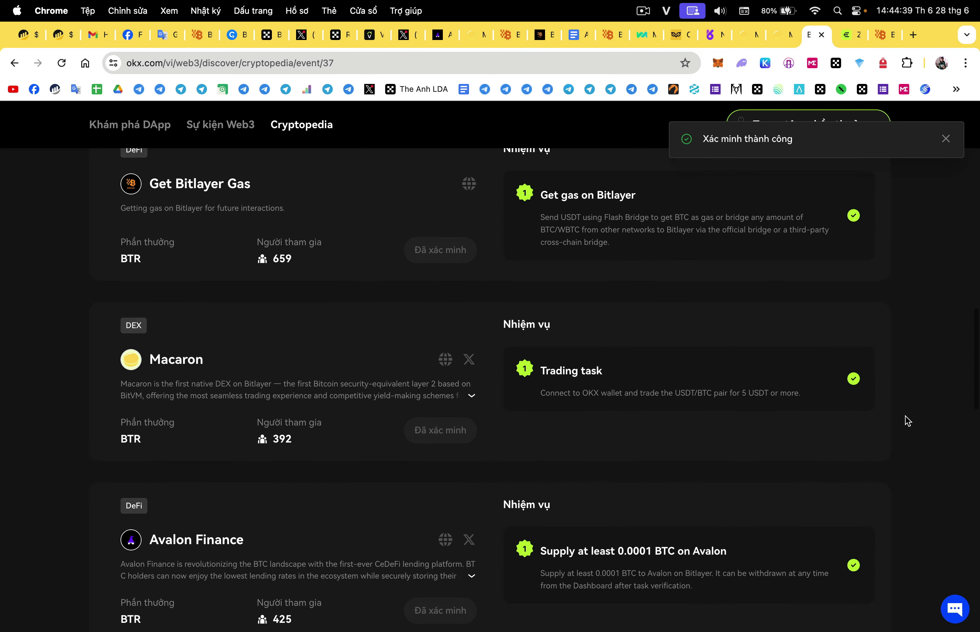
pyautogui.scroll(-10, 906, 415)
pyautogui.scroll(6, 906, 416)
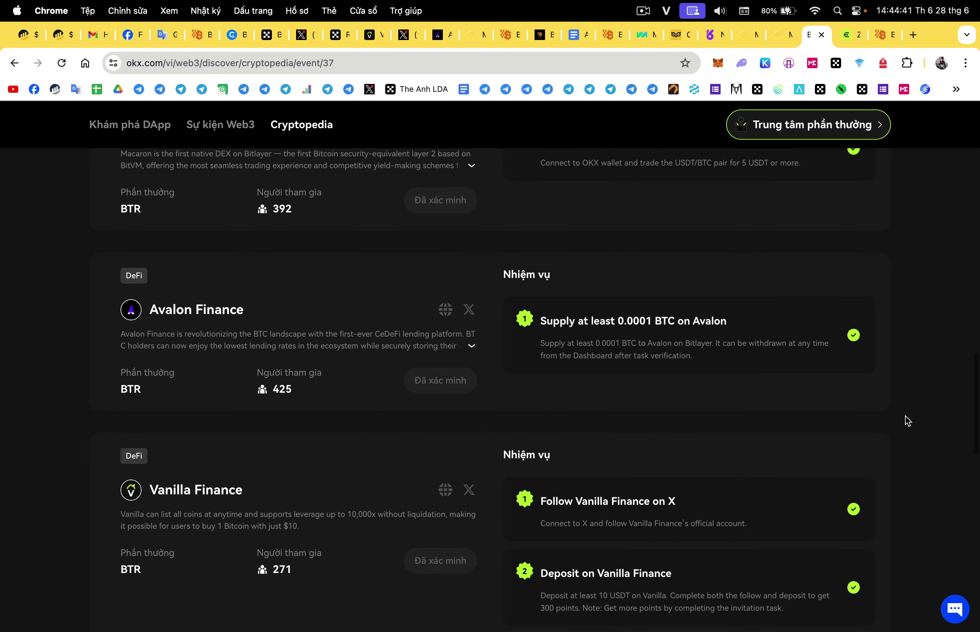
pyautogui.scroll(15, 905, 415)
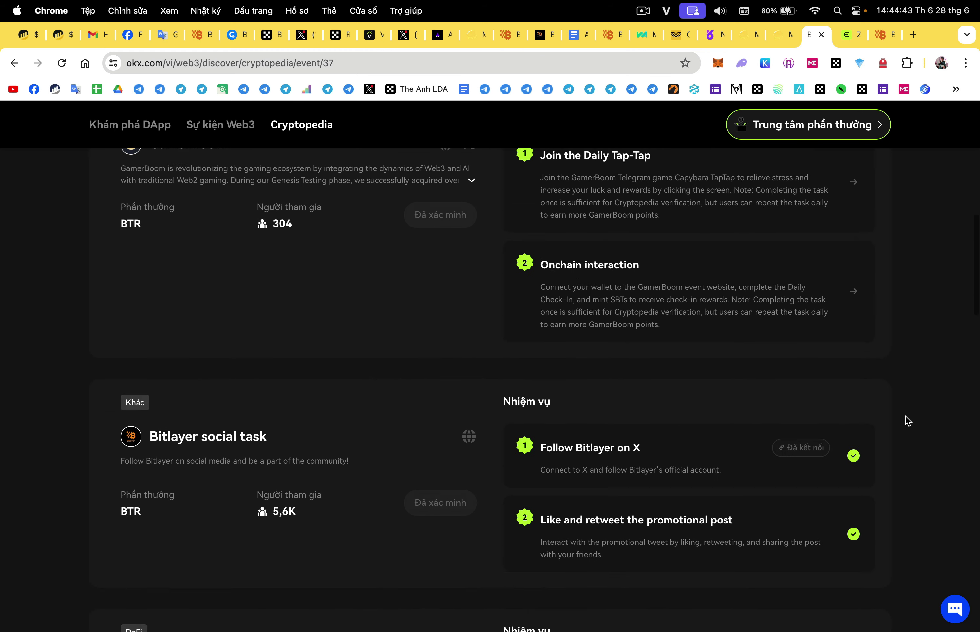
pyautogui.scroll(7, 906, 415)
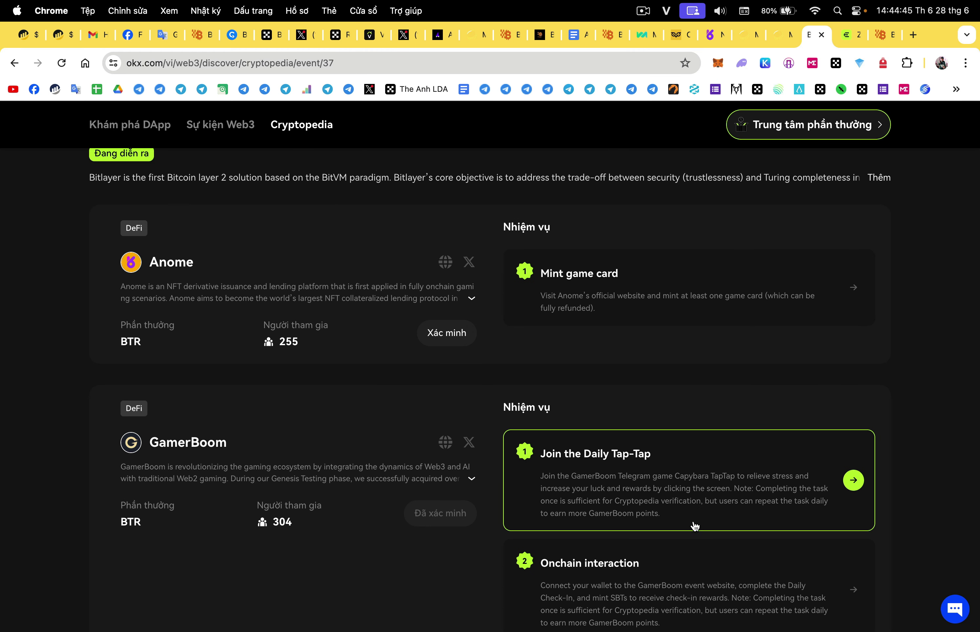
pyautogui.scroll(-3, 700, 523)
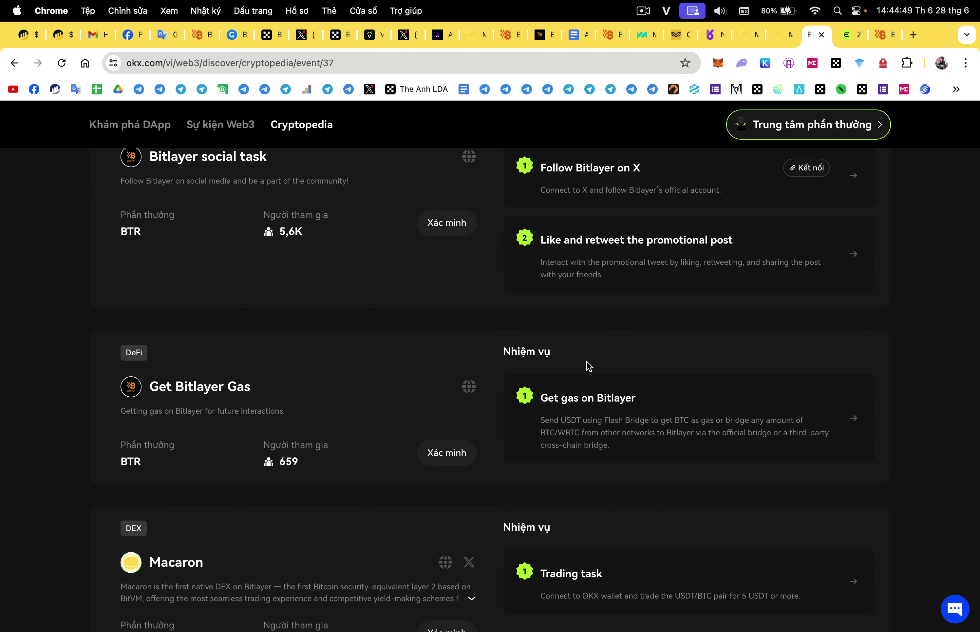
pyautogui.scroll(-10, 945, 390)
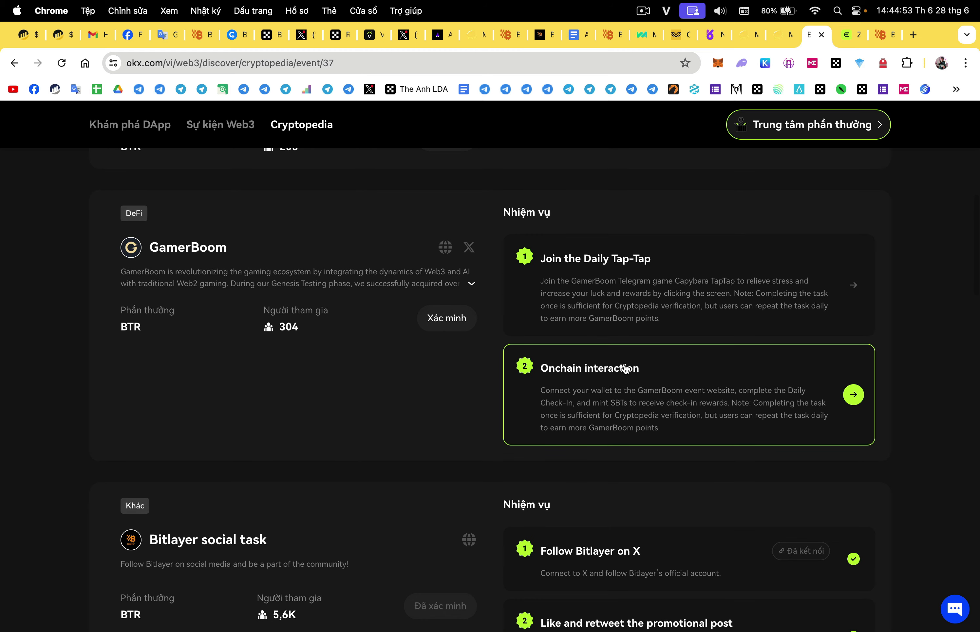
pyautogui.scroll(4, 618, 372)
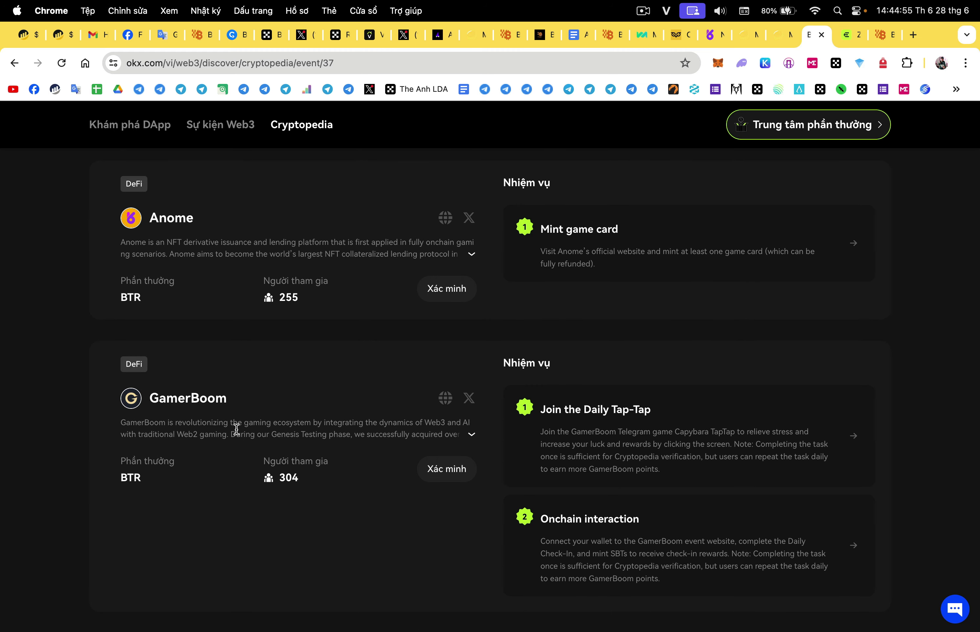
pyautogui.scroll(-8, 793, 453)
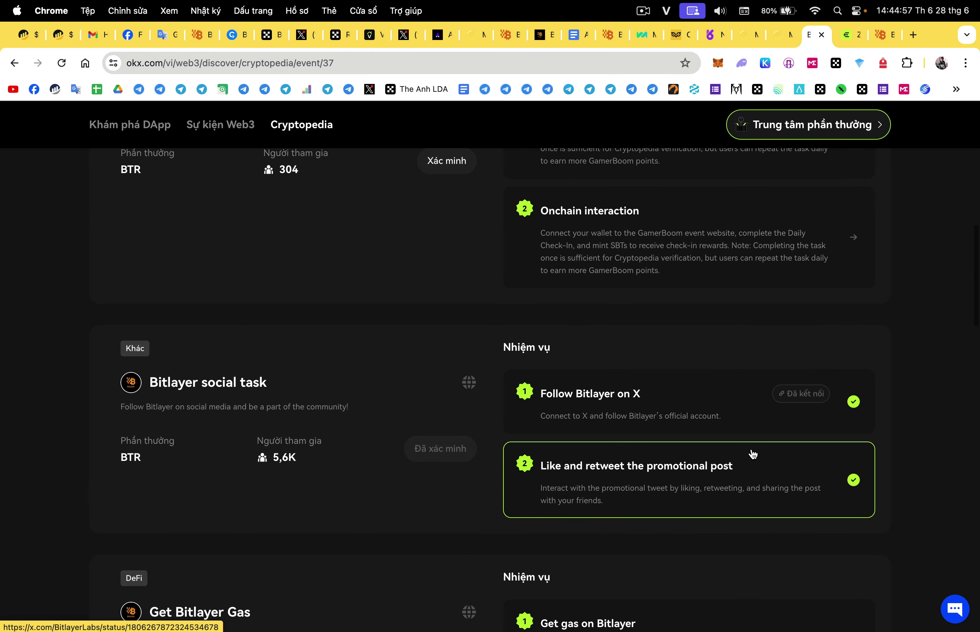
pyautogui.scroll(1, 753, 454)
pyautogui.scroll(3, 753, 454)
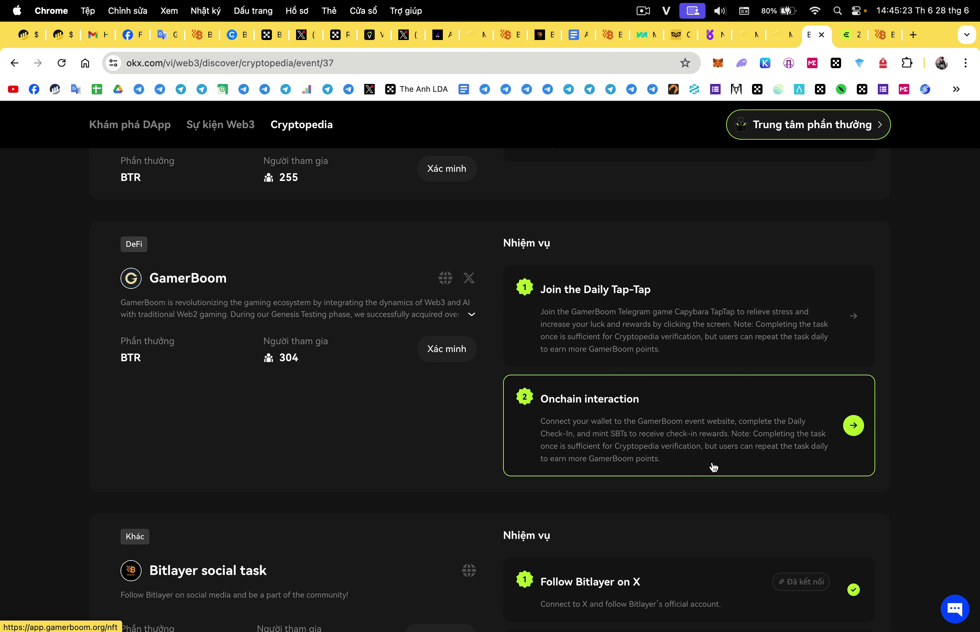
# - Open GamerBoom's Join the Daily Tap-Tap task, start the Capybara TapTap bot in Telegram, and play its game to earn coins
pyautogui.click(791, 339)
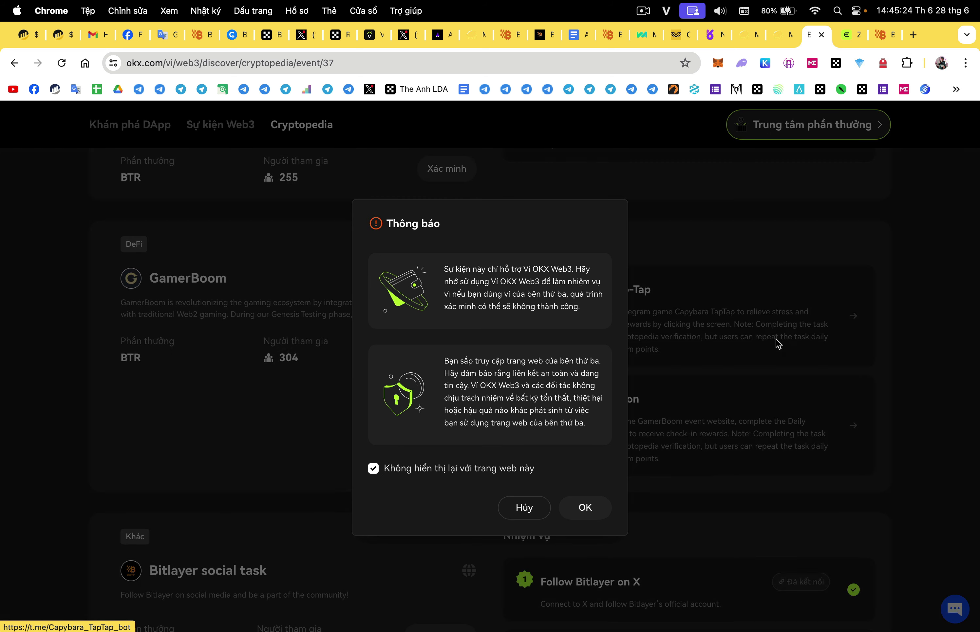
pyautogui.click(600, 507)
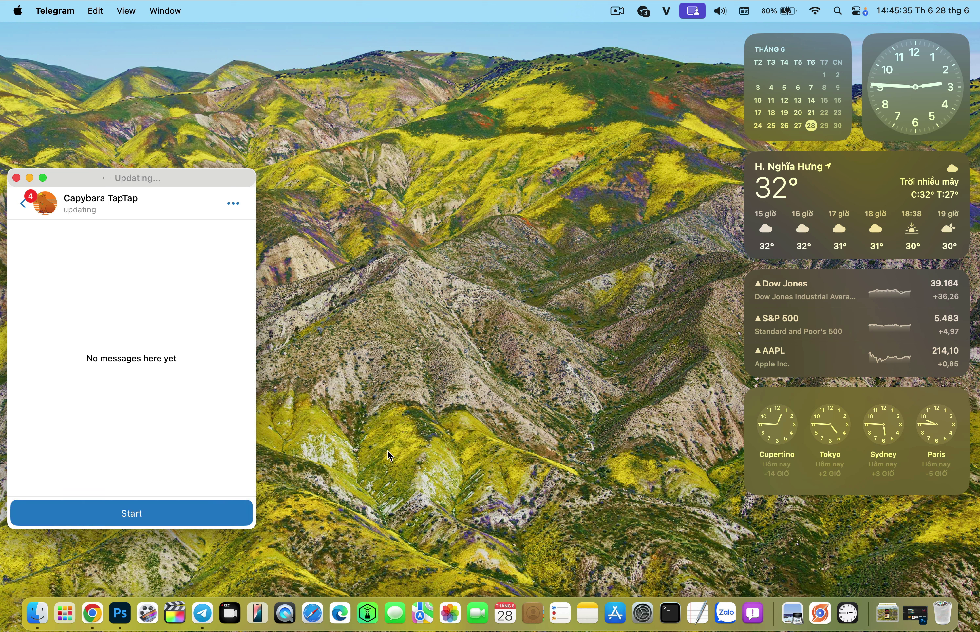
pyautogui.click(152, 519)
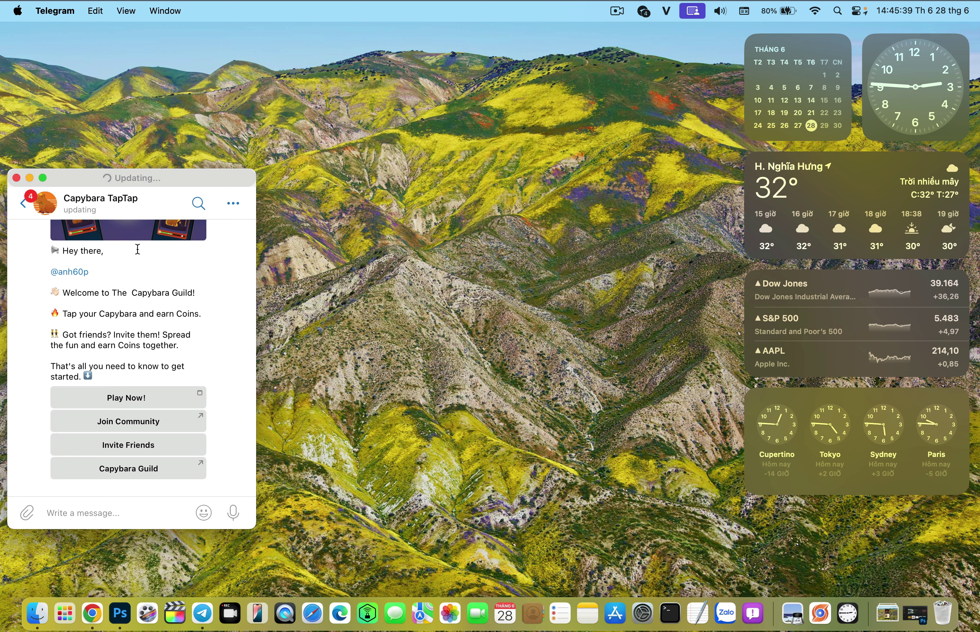
pyautogui.click(45, 179)
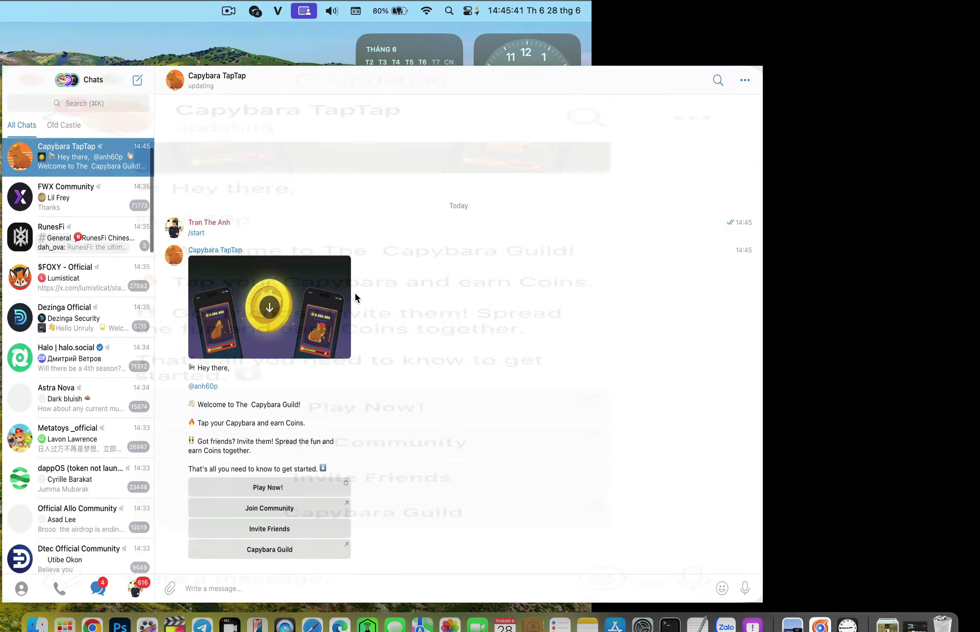
pyautogui.click(402, 503)
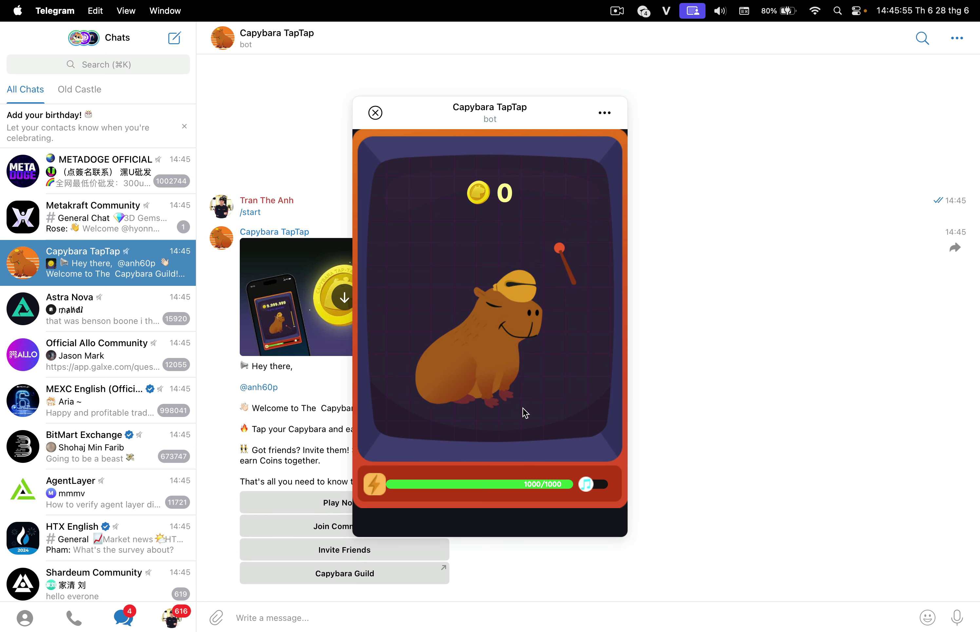
pyautogui.click(587, 484)
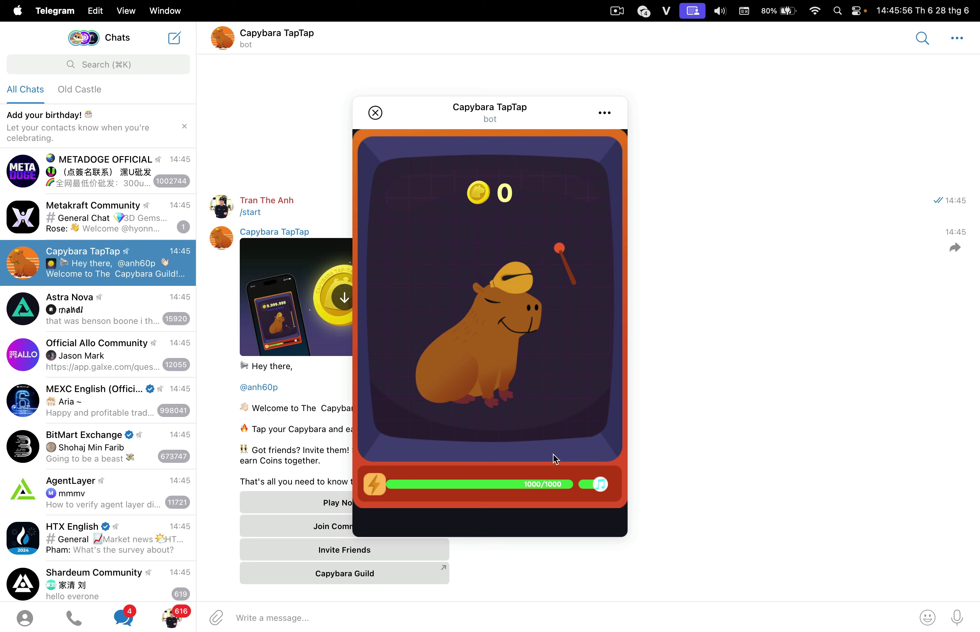
pyautogui.click(593, 484)
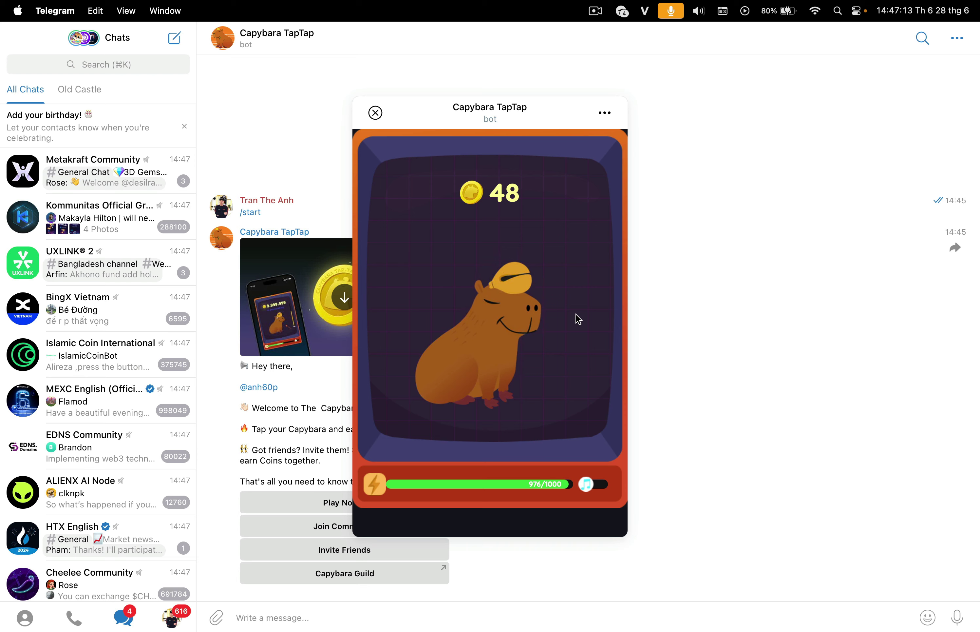
# - Switch back to Chrome, open GamerBoom's Onchain interaction task from the Cryptopedia event, and connect the OKX wallet to GamerBoom
pyautogui.hotkey('ctrl', 'Right')
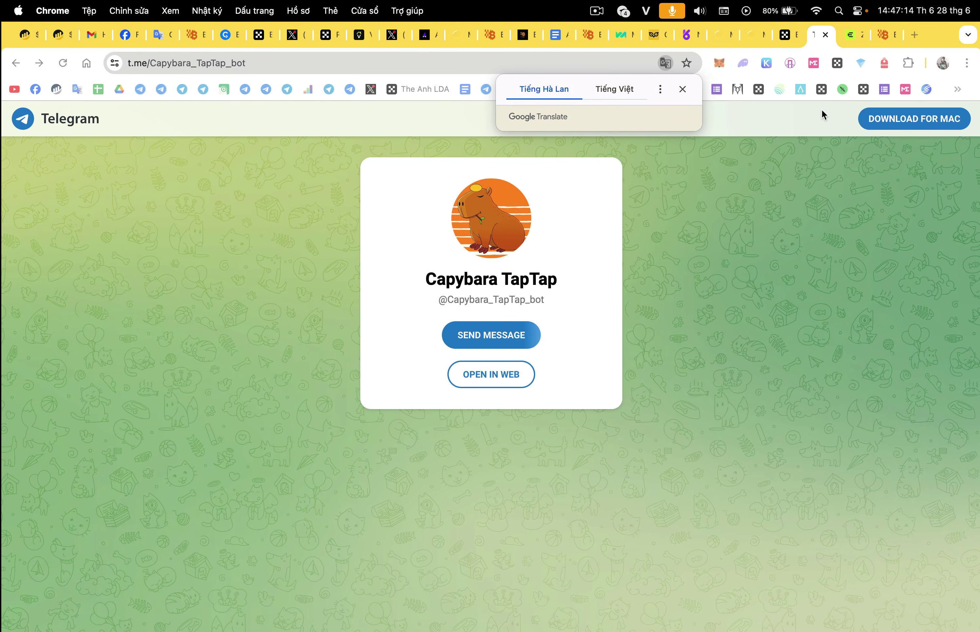
pyautogui.click(783, 35)
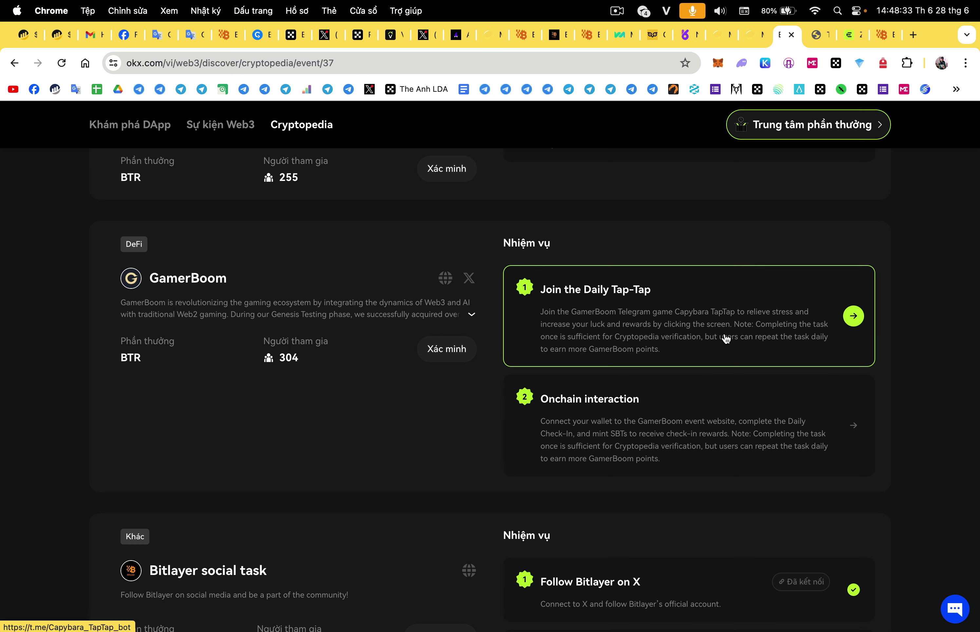
pyautogui.click(655, 416)
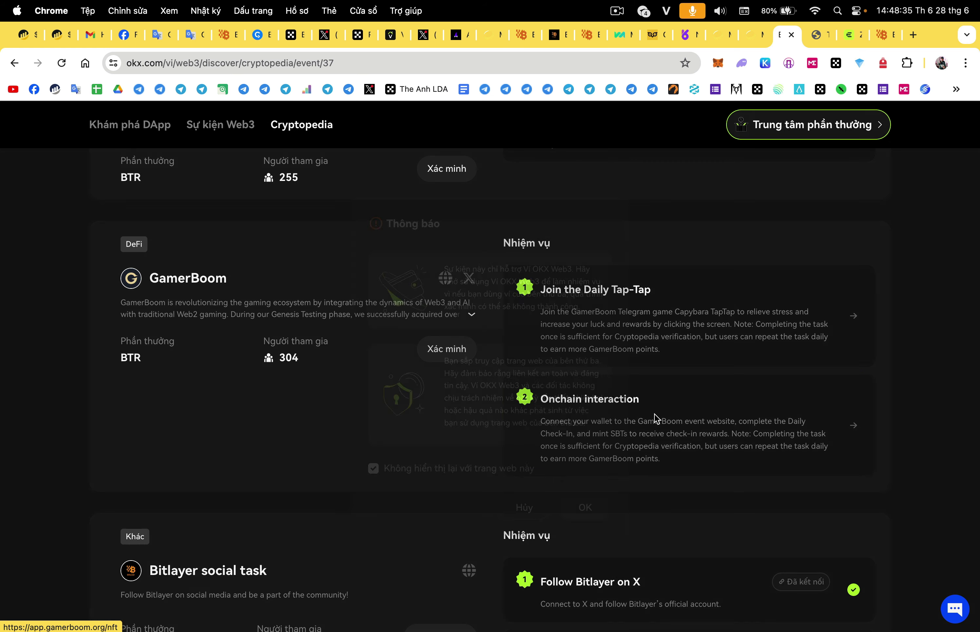
pyautogui.click(593, 507)
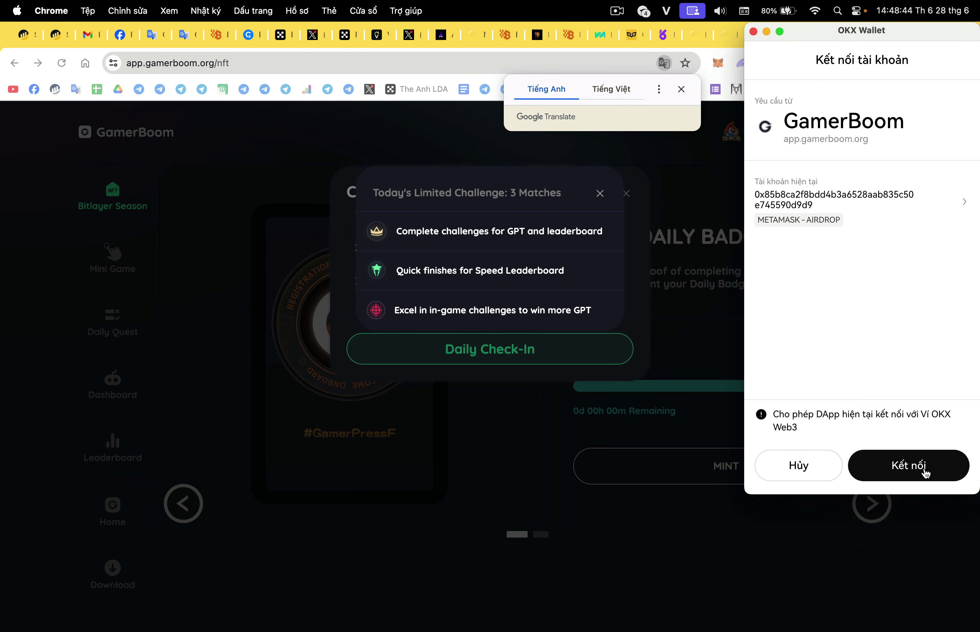
pyautogui.click(925, 470)
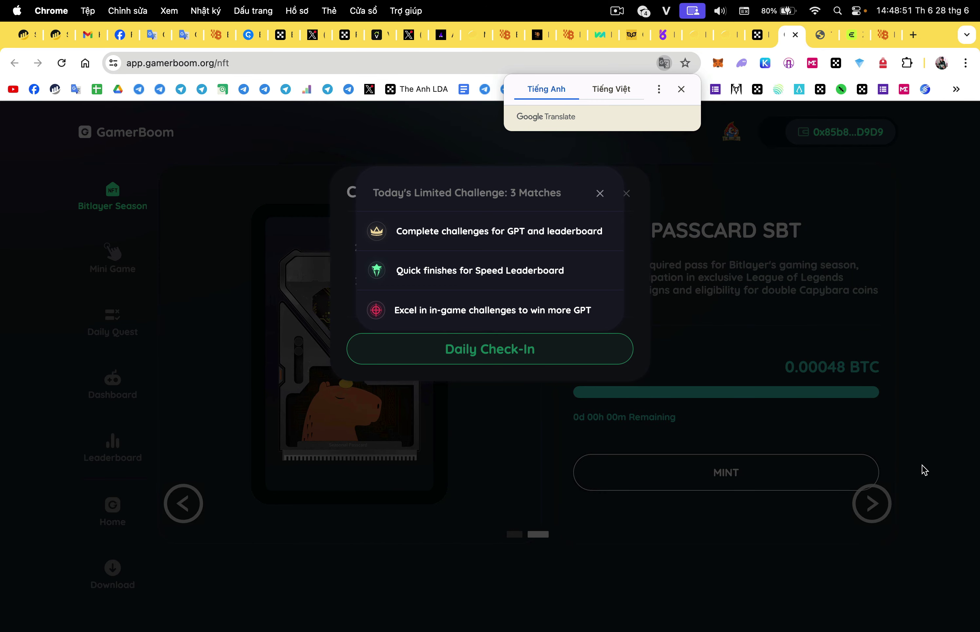
# - Dismiss the limited challenge notice, perform GamerBoom's Daily Check-In, and confirm the contract interaction in the wallet
pyautogui.click(532, 357)
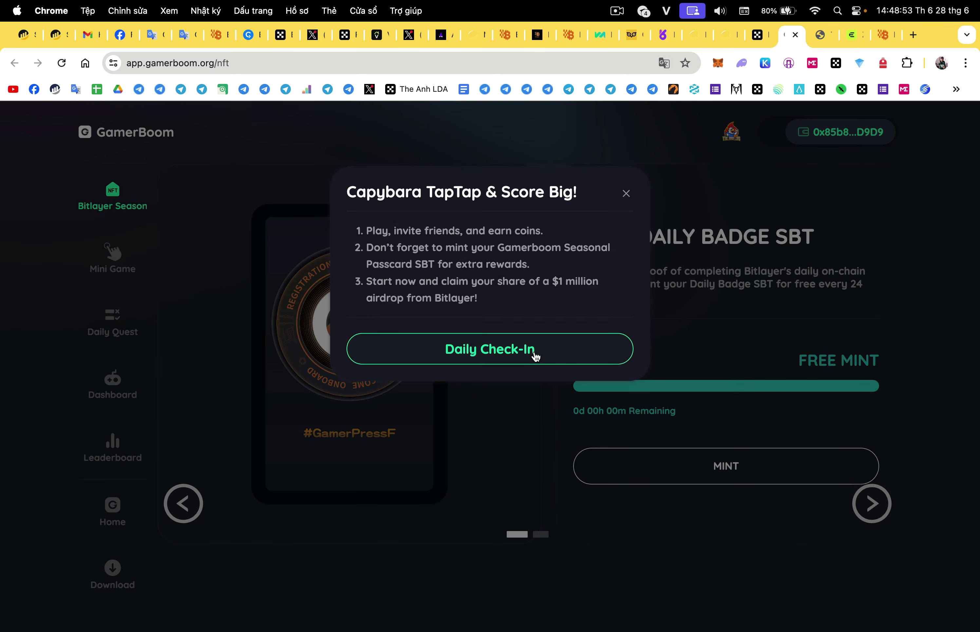
pyautogui.click(556, 357)
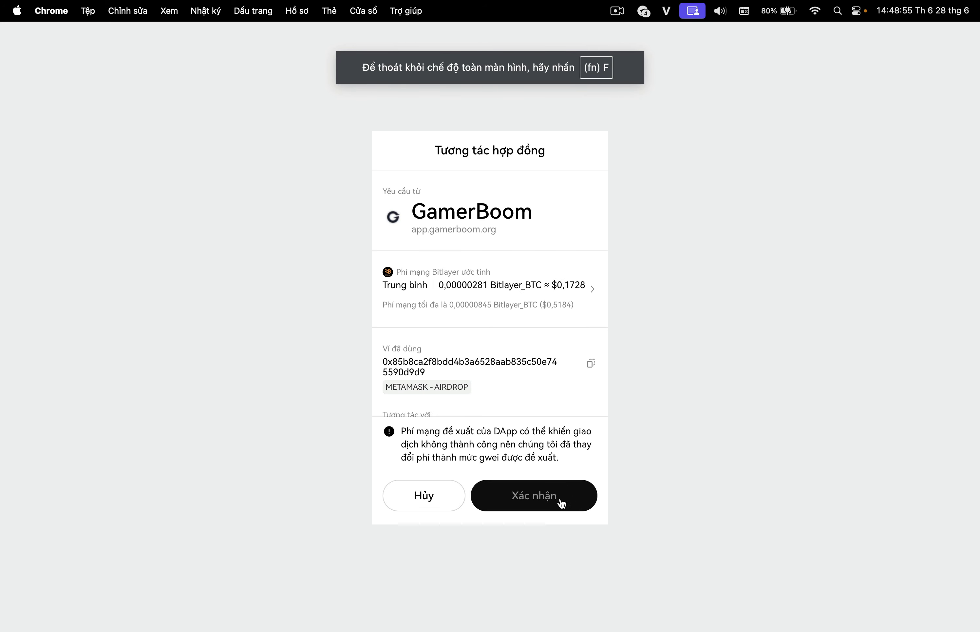
pyautogui.click(561, 498)
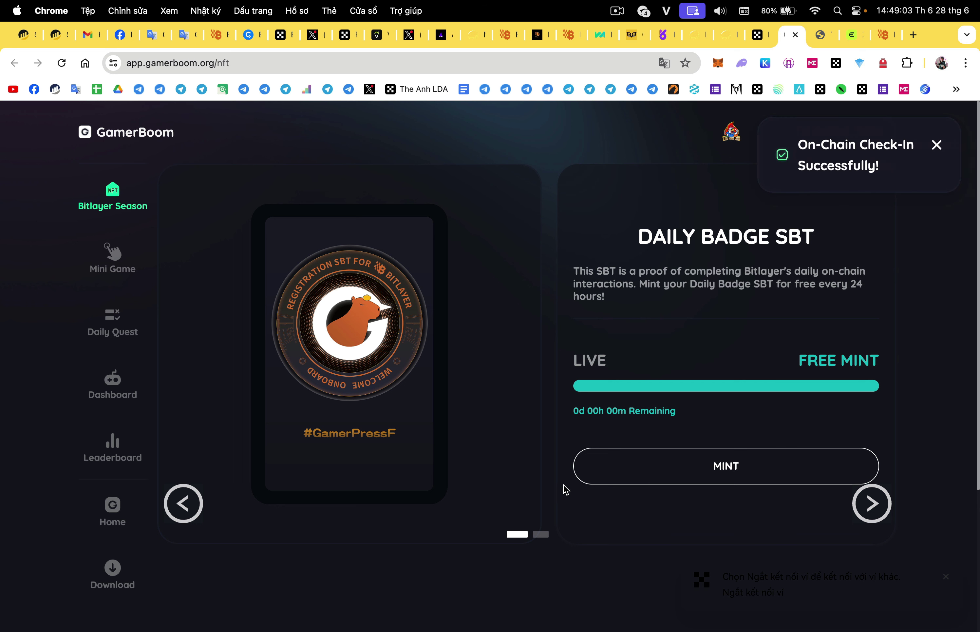
# - Mint the free Daily Badge SBT on GamerBoom and confirm the contract interaction in the wallet
pyautogui.click(771, 463)
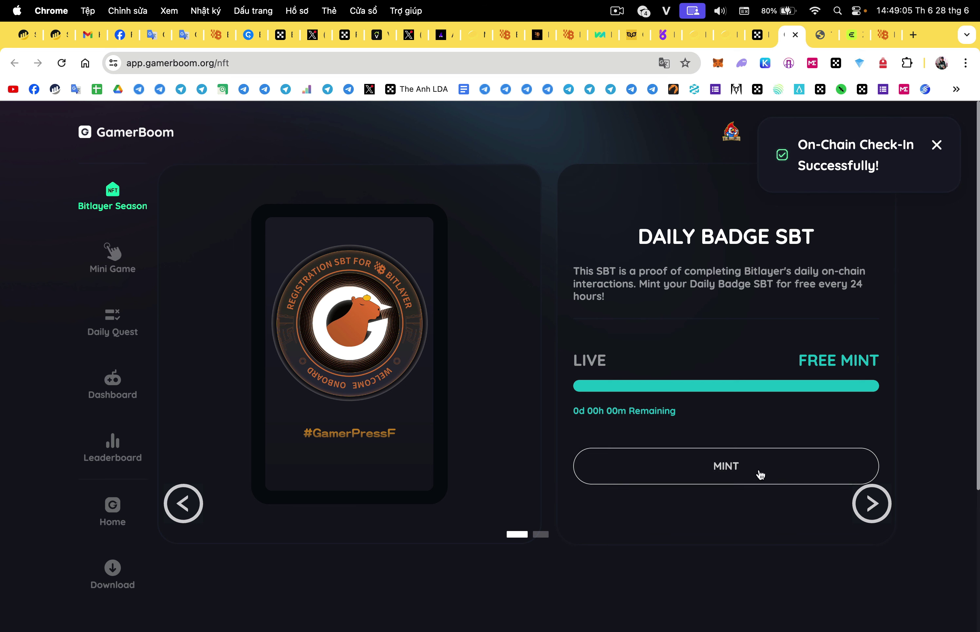
pyautogui.click(870, 505)
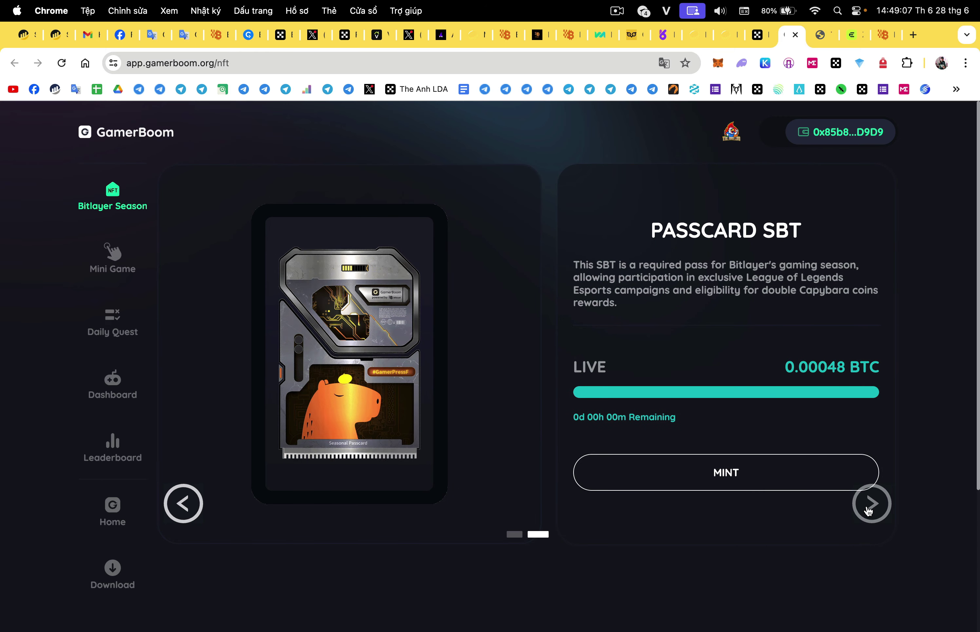
pyautogui.click(869, 509)
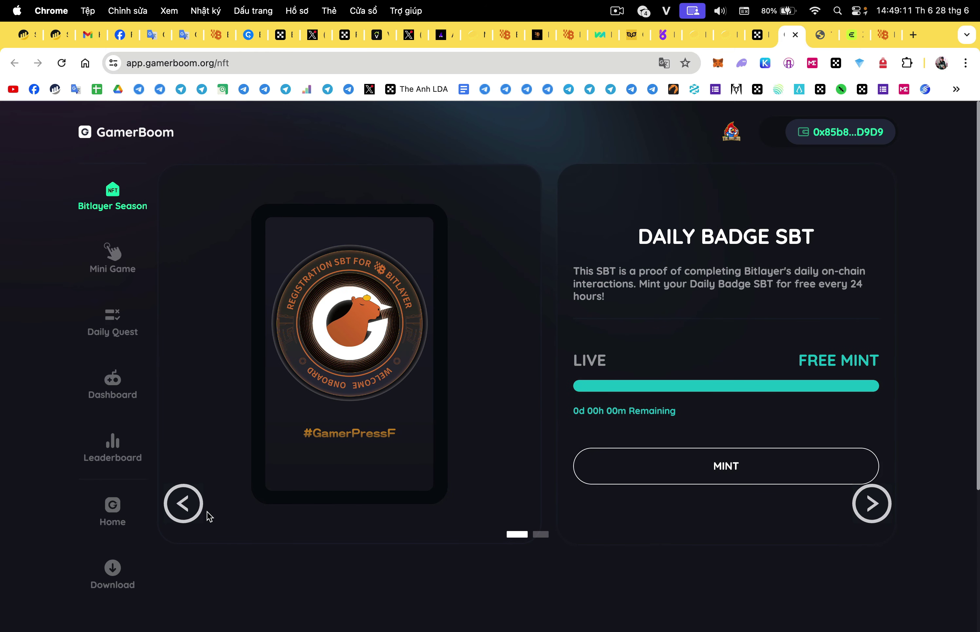
pyautogui.click(188, 505)
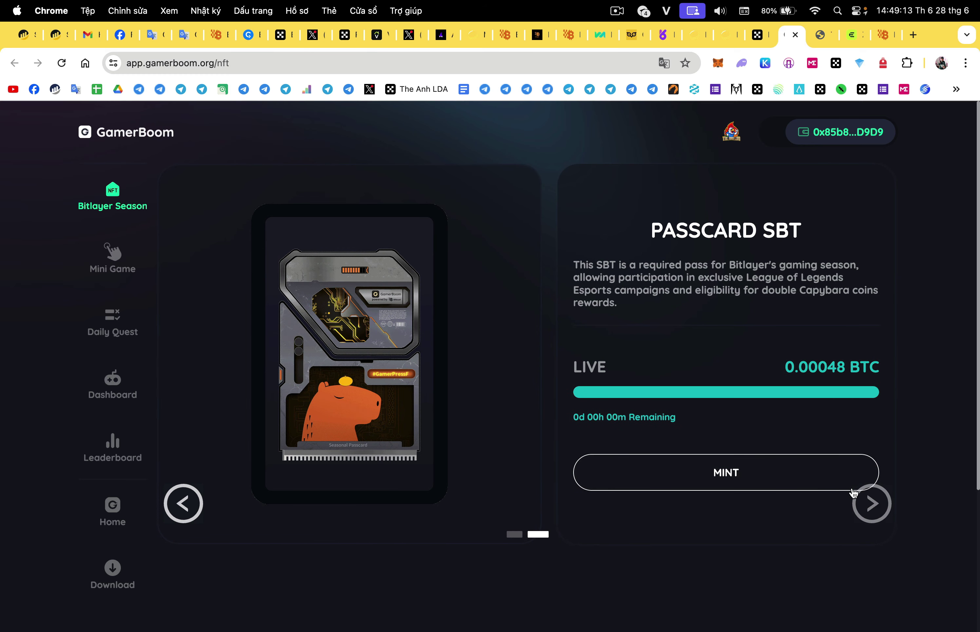
pyautogui.click(869, 504)
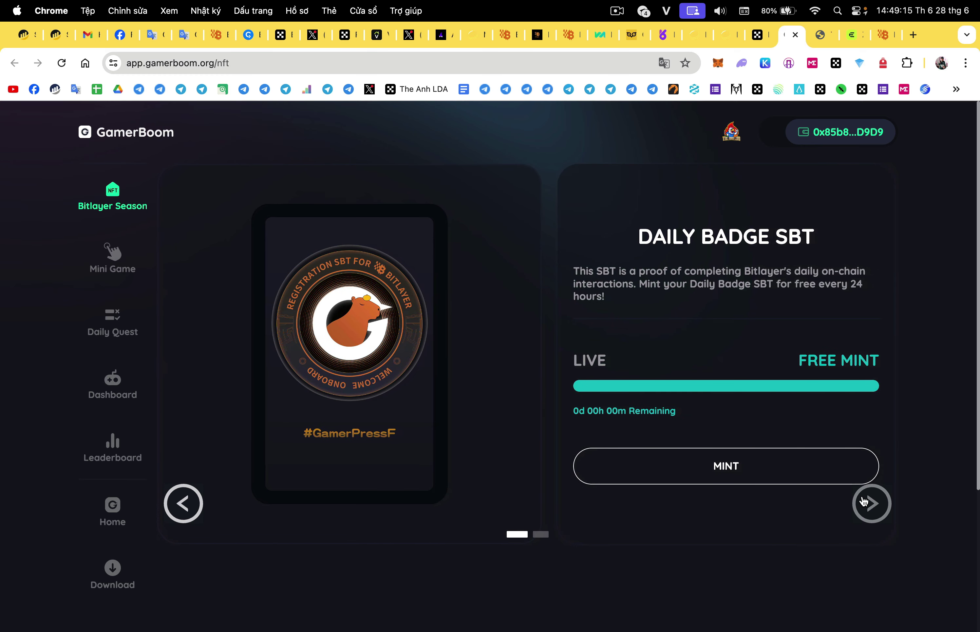
pyautogui.click(743, 476)
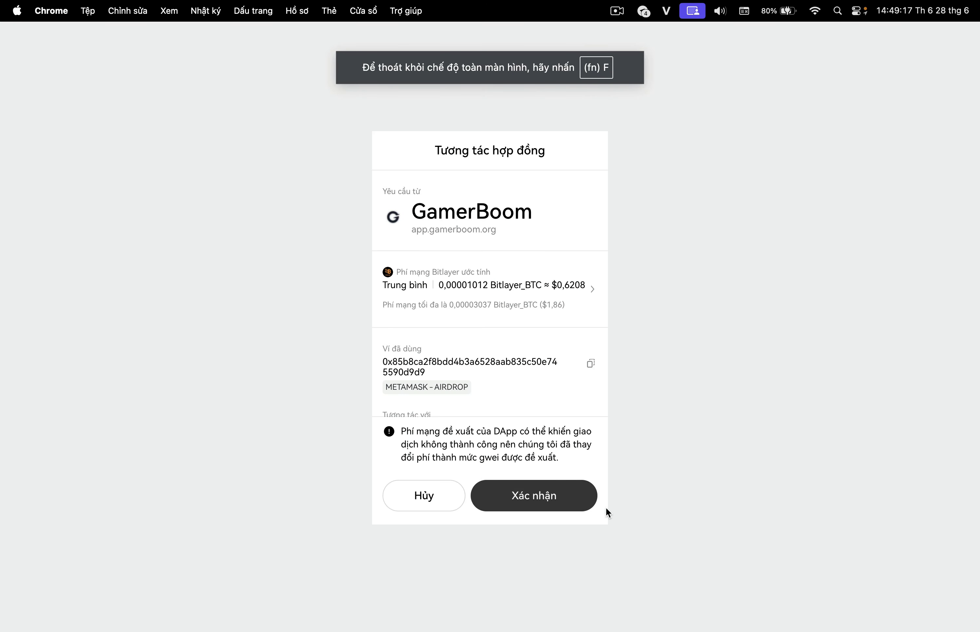
pyautogui.click(560, 498)
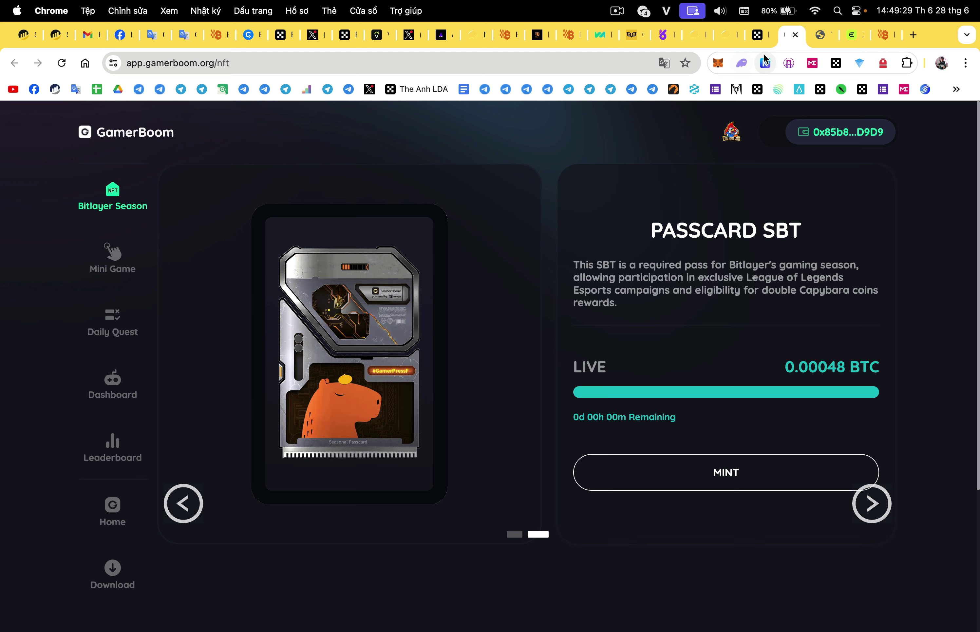
# - Check GamerBoom's required tasks in the Bitlayer tutorials table, close the block explorer page, and return to GamerBoom's Daily Badge SBT
pyautogui.click(538, 36)
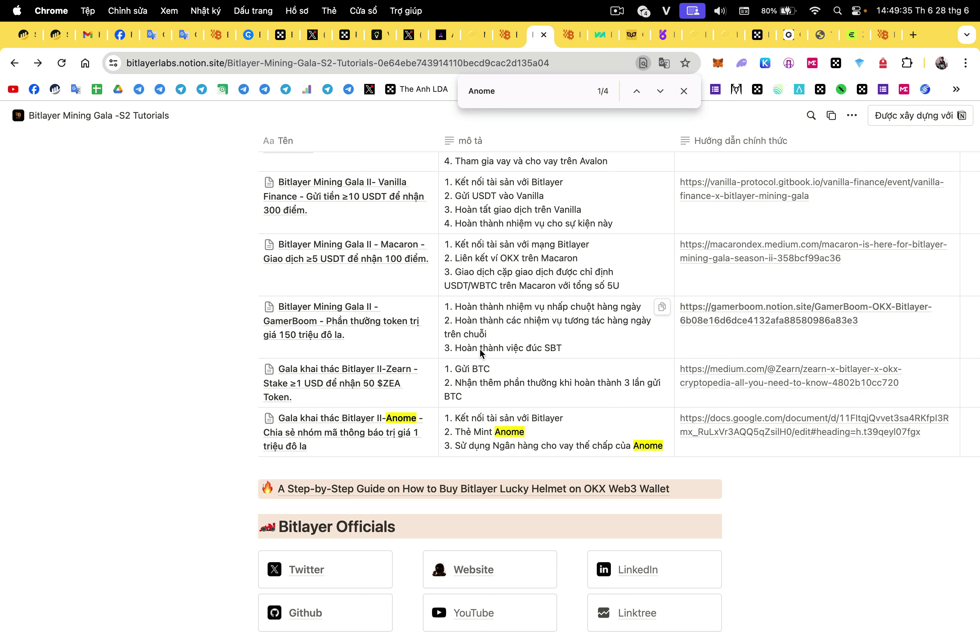
pyautogui.scroll(1, 458, 348)
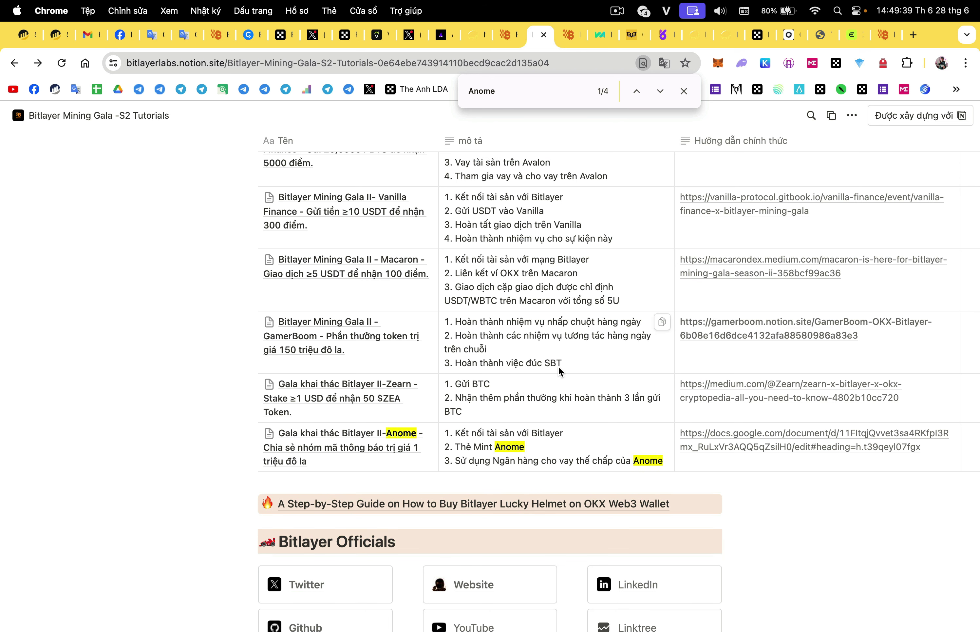
pyautogui.click(882, 36)
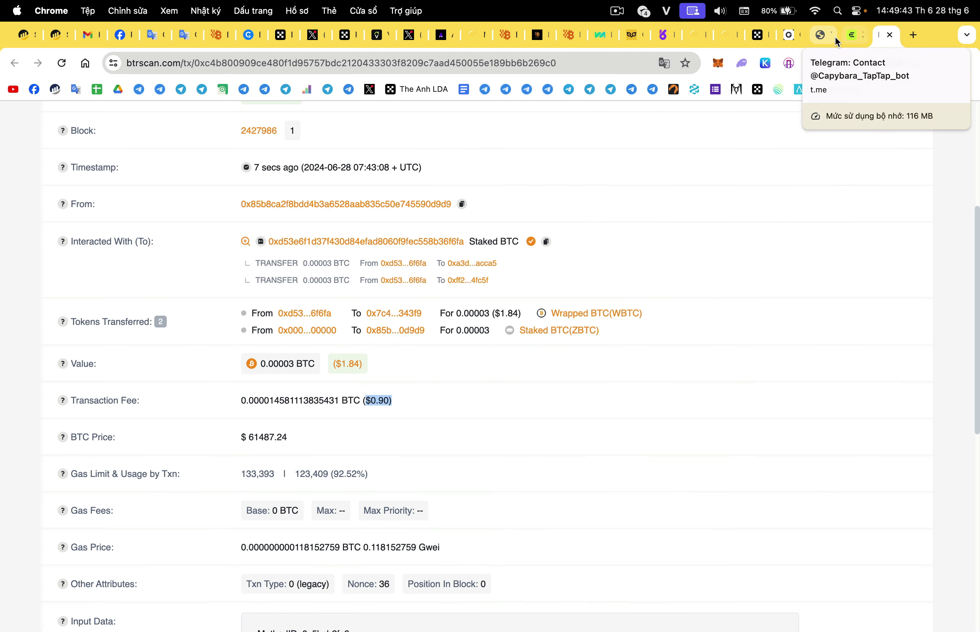
pyautogui.click(890, 35)
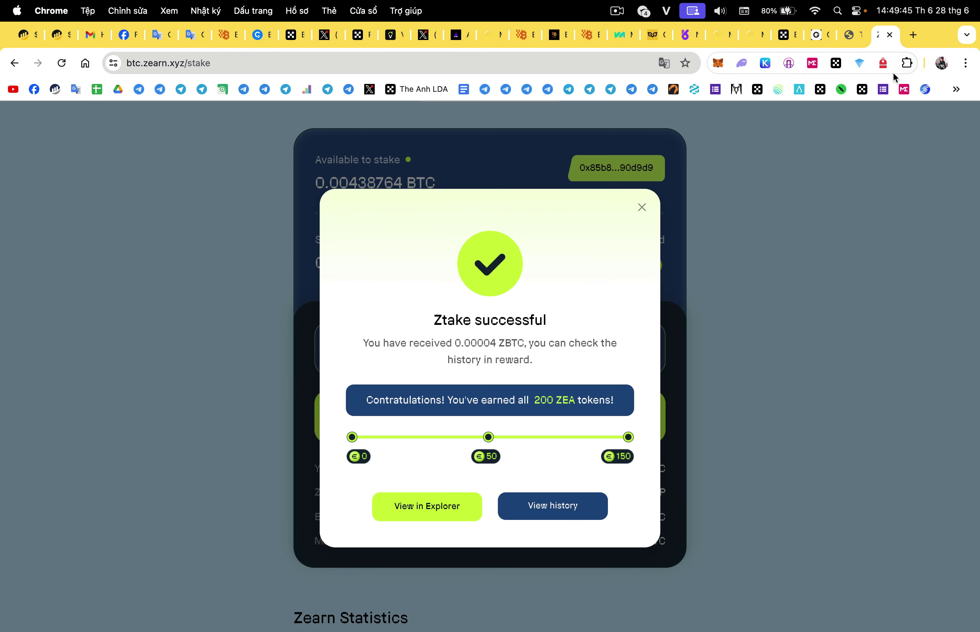
pyautogui.click(851, 37)
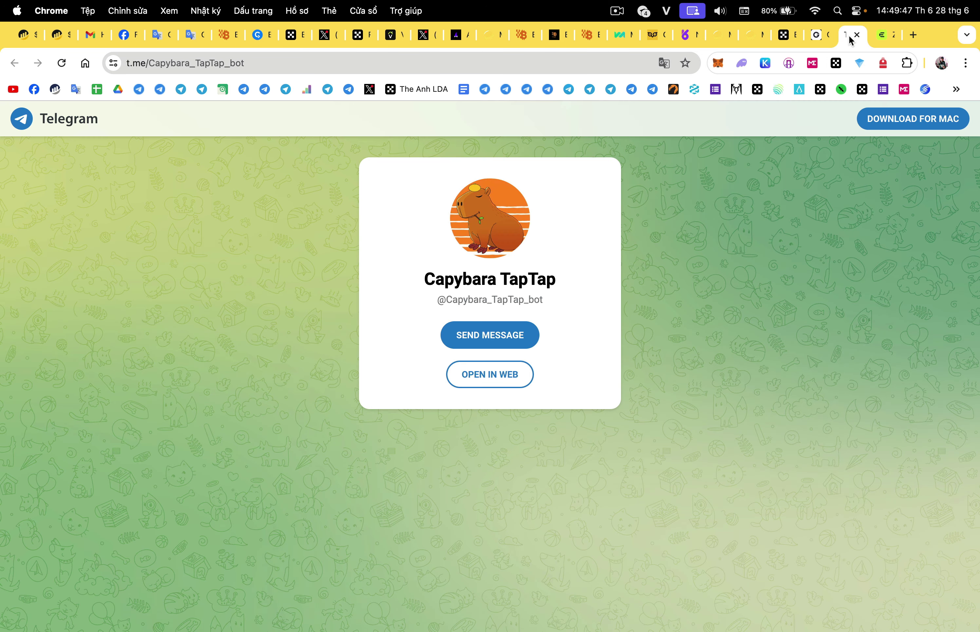
pyautogui.click(822, 40)
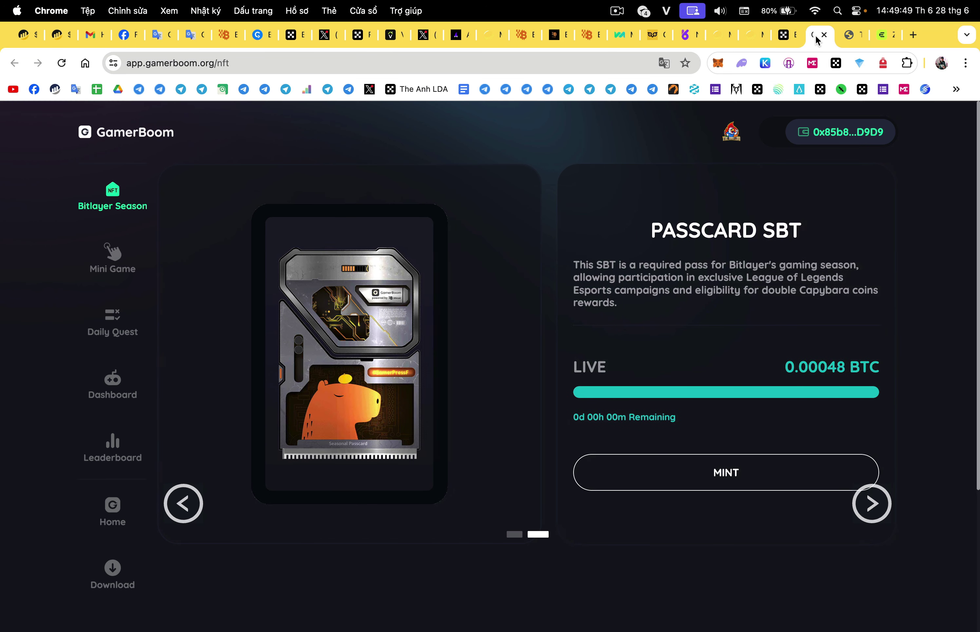
pyautogui.click(874, 503)
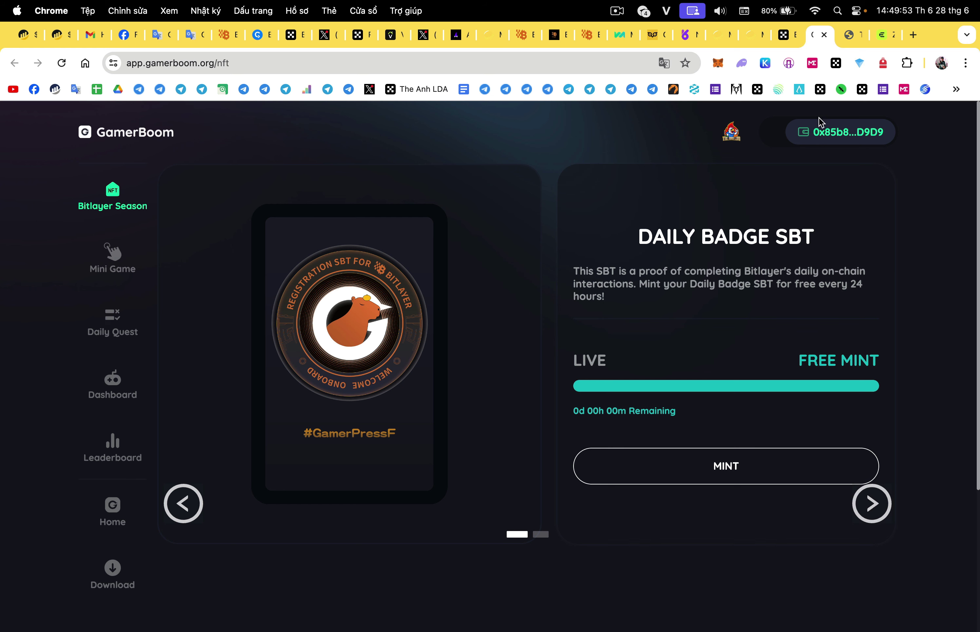
# - Verify the GamerBoom task on Cryptopedia, approving the wallet request and selecting the captcha's green, red and blue trumpet symbols in order
pyautogui.click(785, 35)
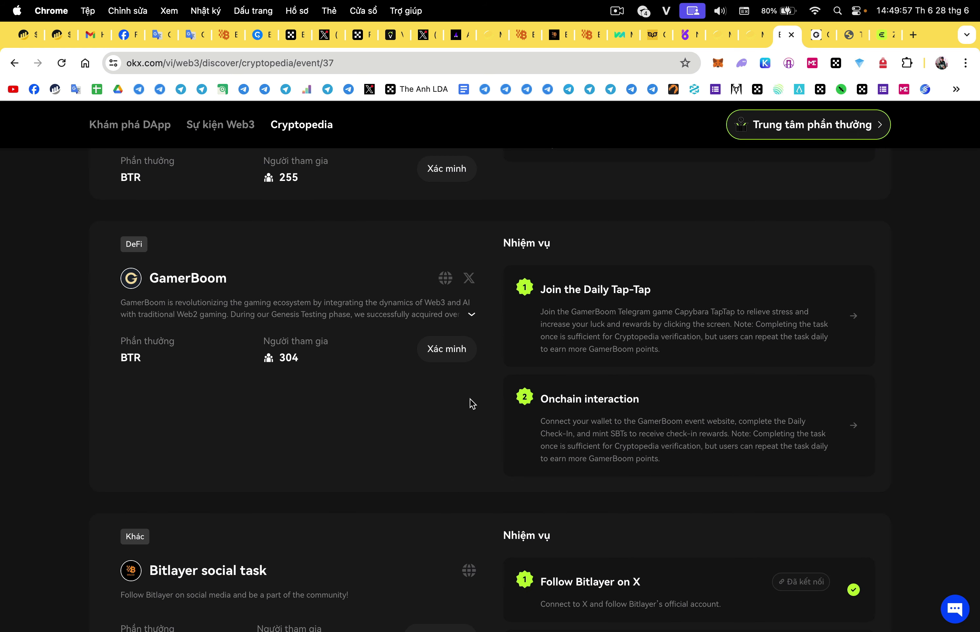
pyautogui.click(462, 355)
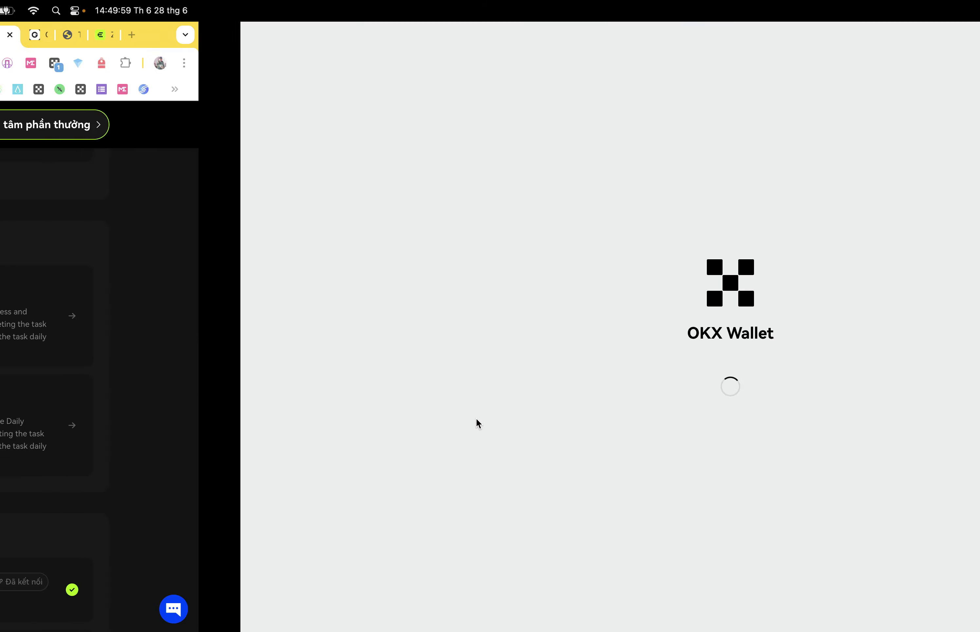
pyautogui.click(543, 497)
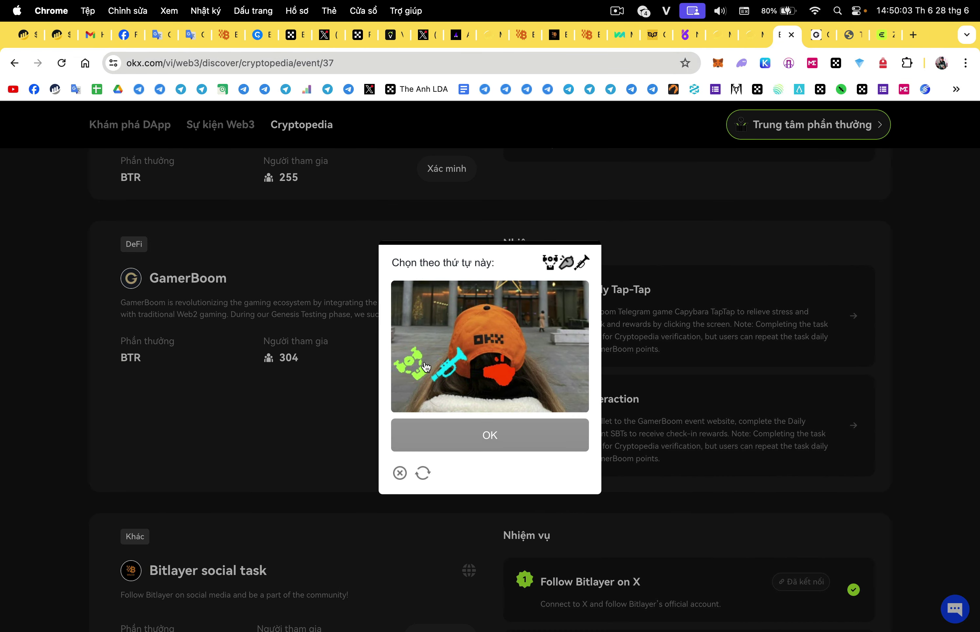
pyautogui.click(412, 364)
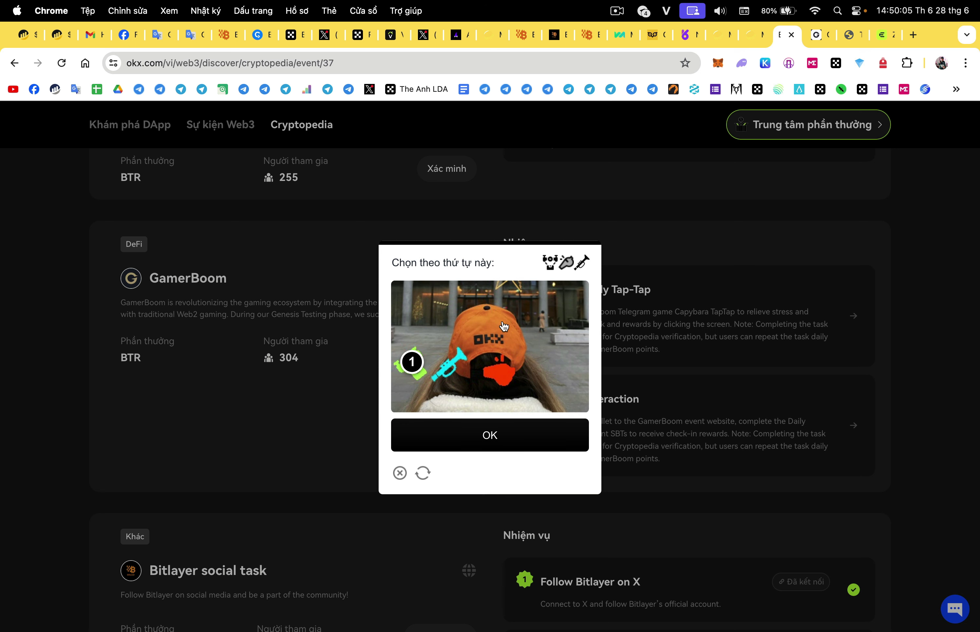
pyautogui.click(504, 378)
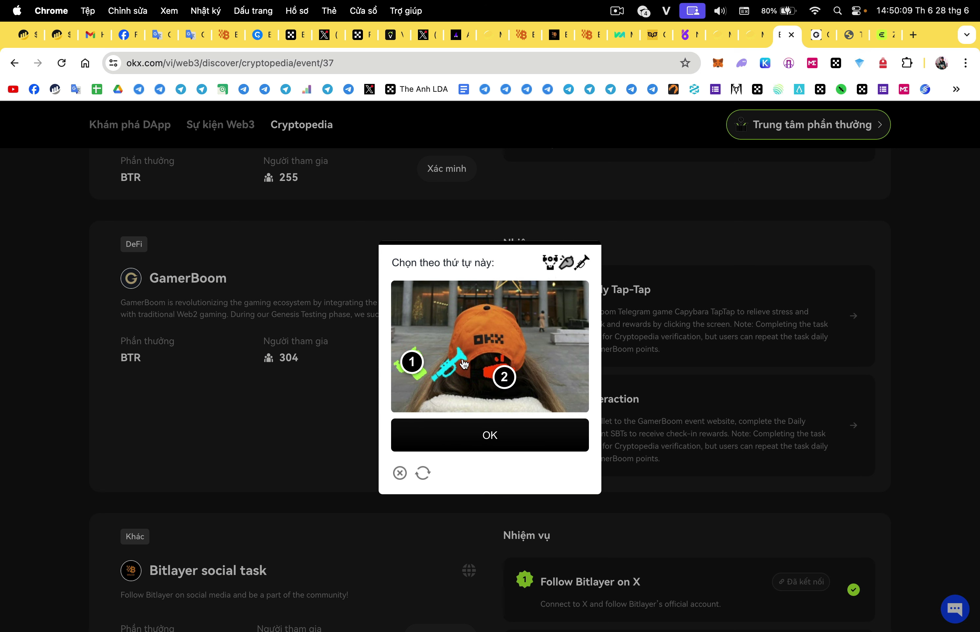
pyautogui.click(453, 364)
pyautogui.click(511, 449)
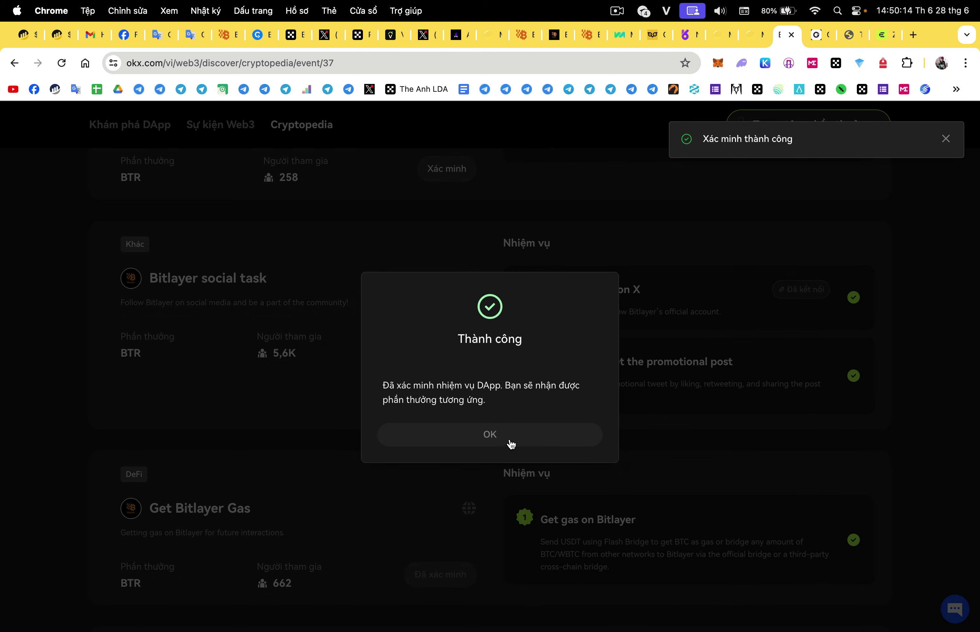
# - Close the verification success message and return to the start of the Bitlayer event page
pyautogui.click(510, 443)
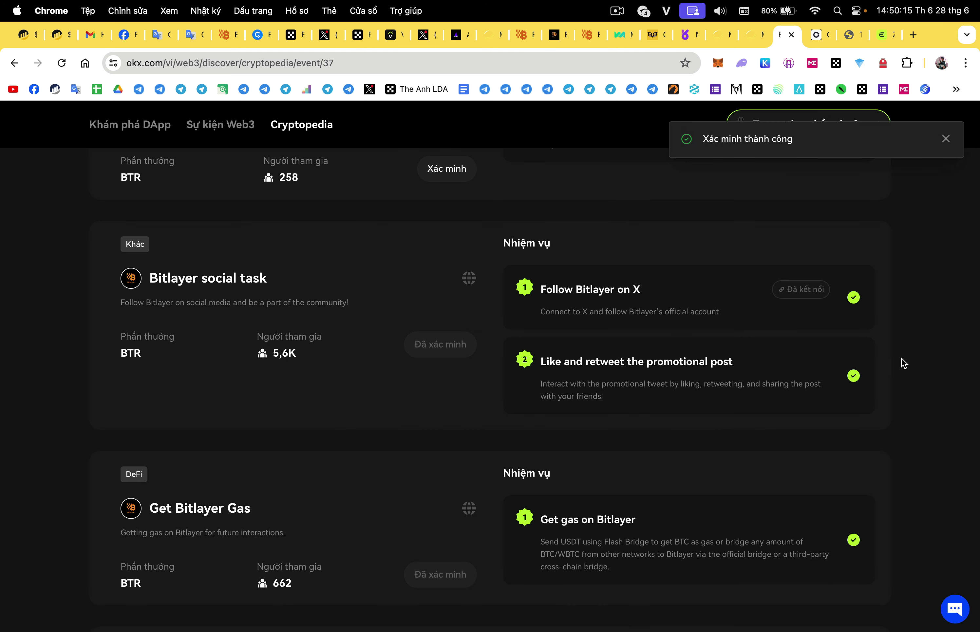
pyautogui.scroll(-4, 903, 363)
pyautogui.scroll(15, 903, 362)
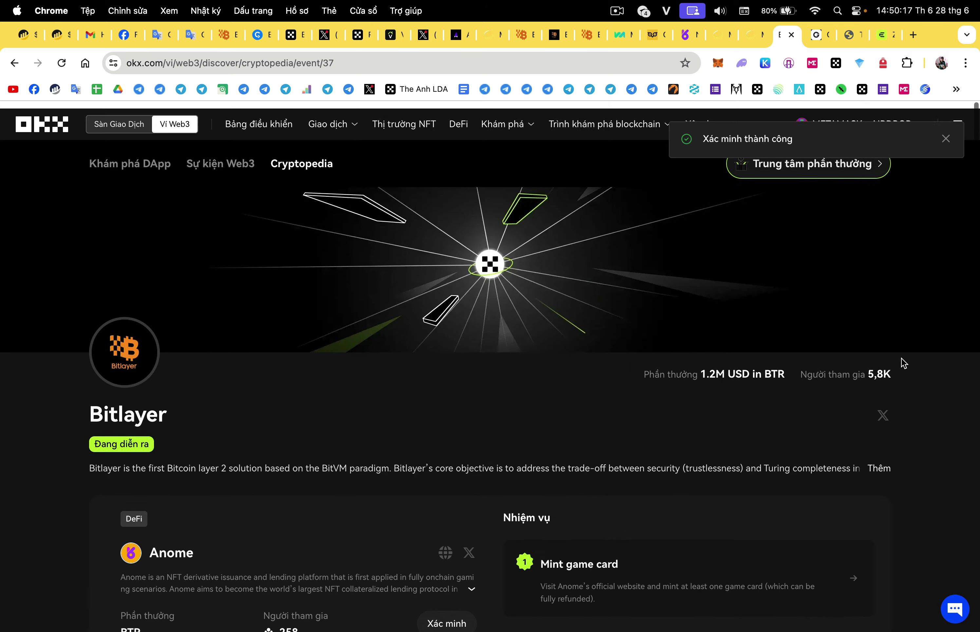
# - Look over the Bitlayer event's project list and check GamerBoom's Daily Badge SBT page before returning to Cryptopedia
pyautogui.scroll(-9, 904, 362)
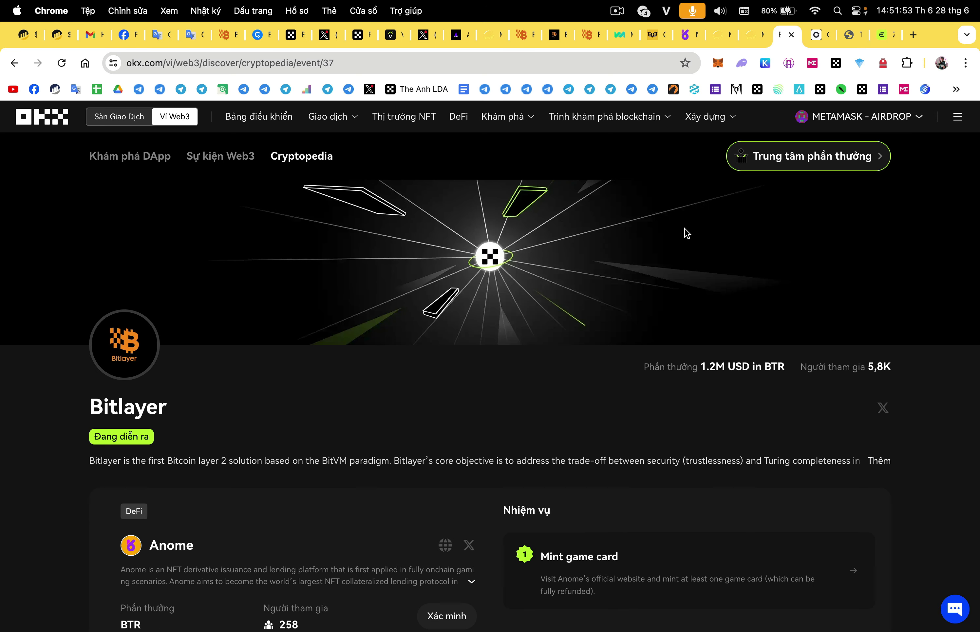
pyautogui.scroll(-15, 674, 327)
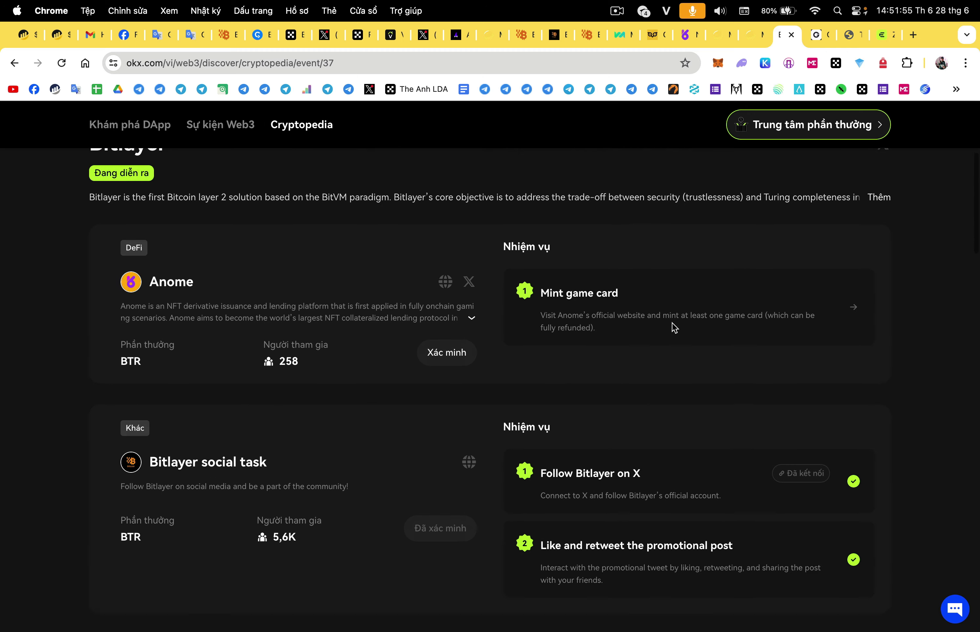
pyautogui.scroll(-10, 674, 327)
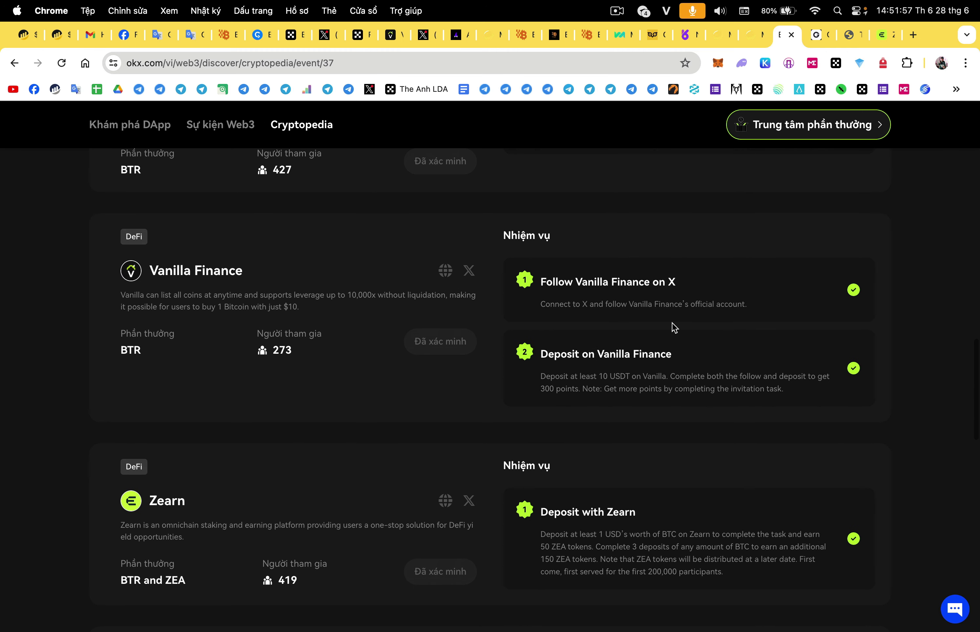
pyautogui.scroll(20, 674, 328)
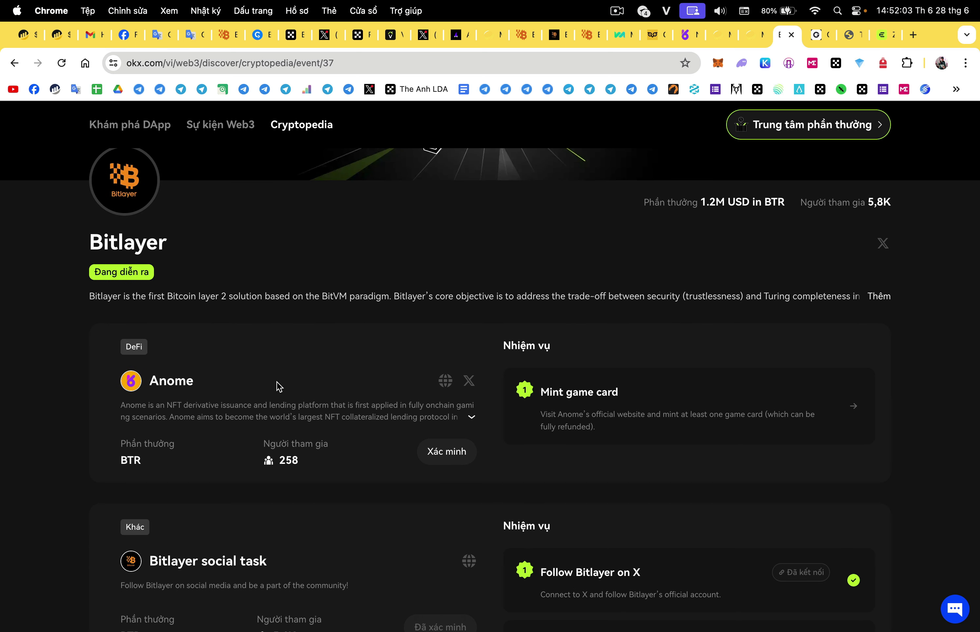
pyautogui.scroll(-2, 389, 401)
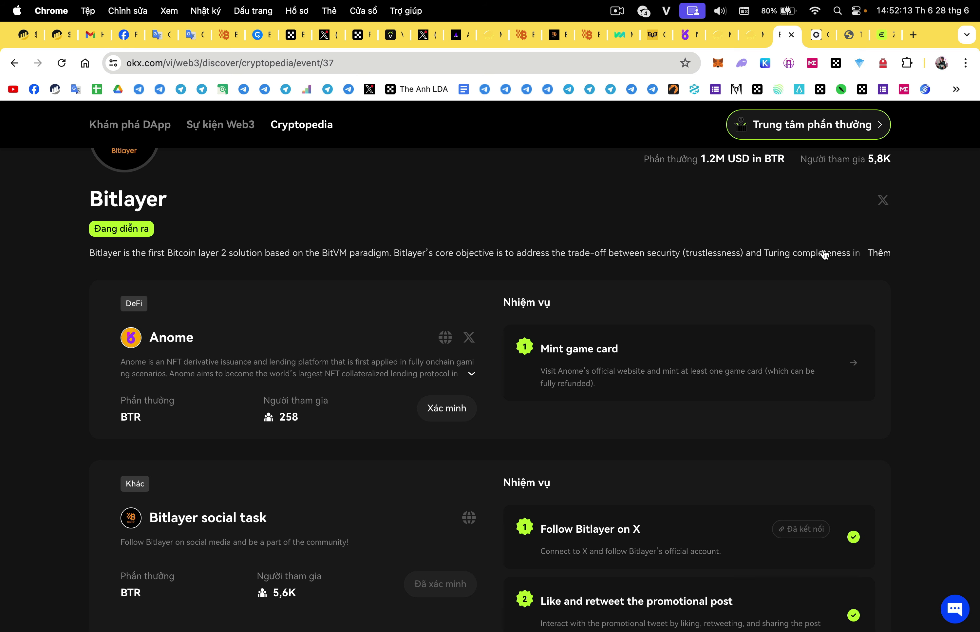
pyautogui.click(817, 37)
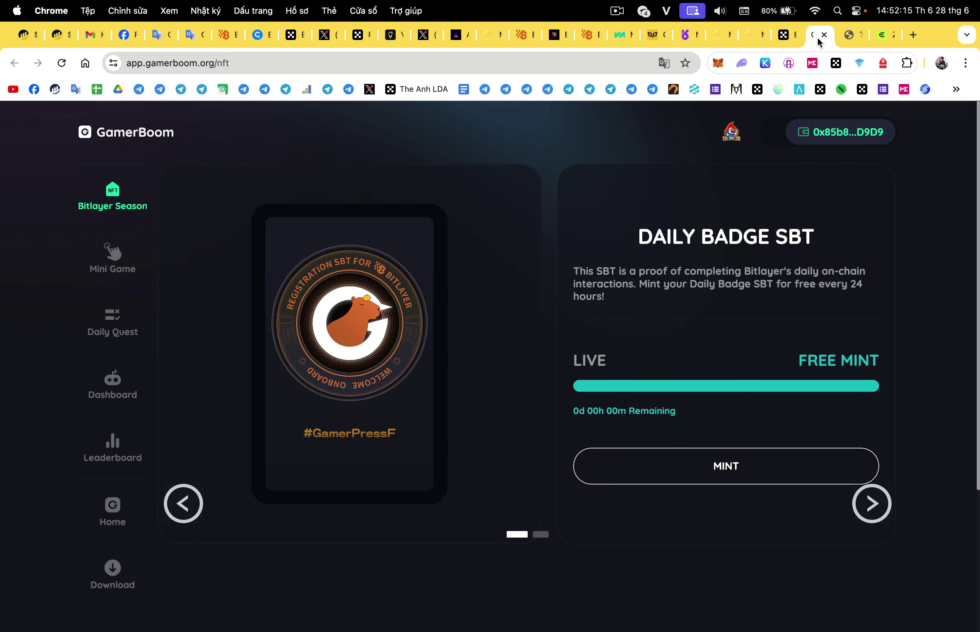
pyautogui.click(775, 38)
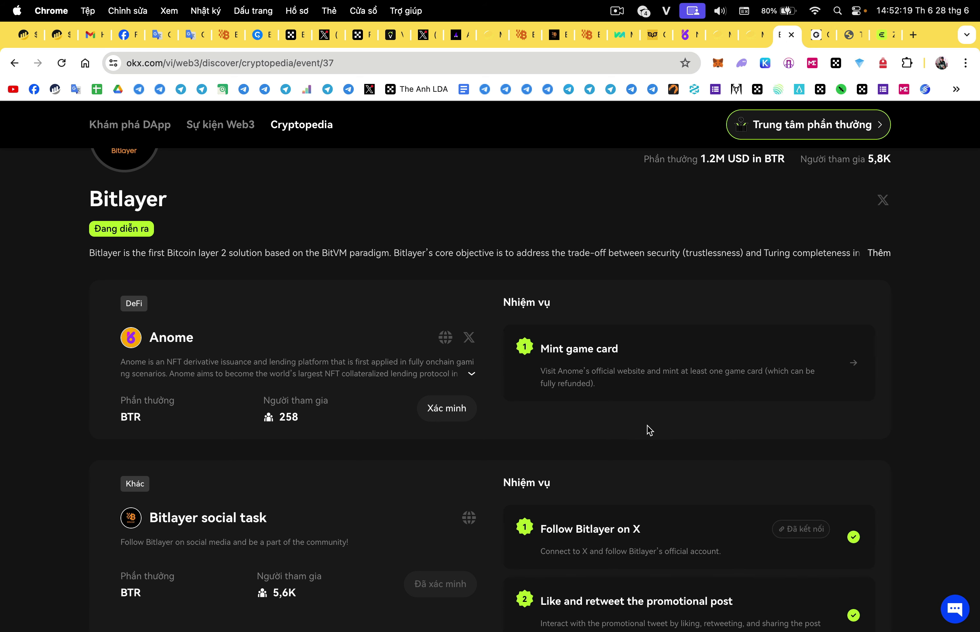
# - Review the verification status of every Bitlayer event project from Anome's Mint game card to GamerBoom's Onchain interaction
pyautogui.scroll(-2, 610, 430)
pyautogui.scroll(-20, 581, 428)
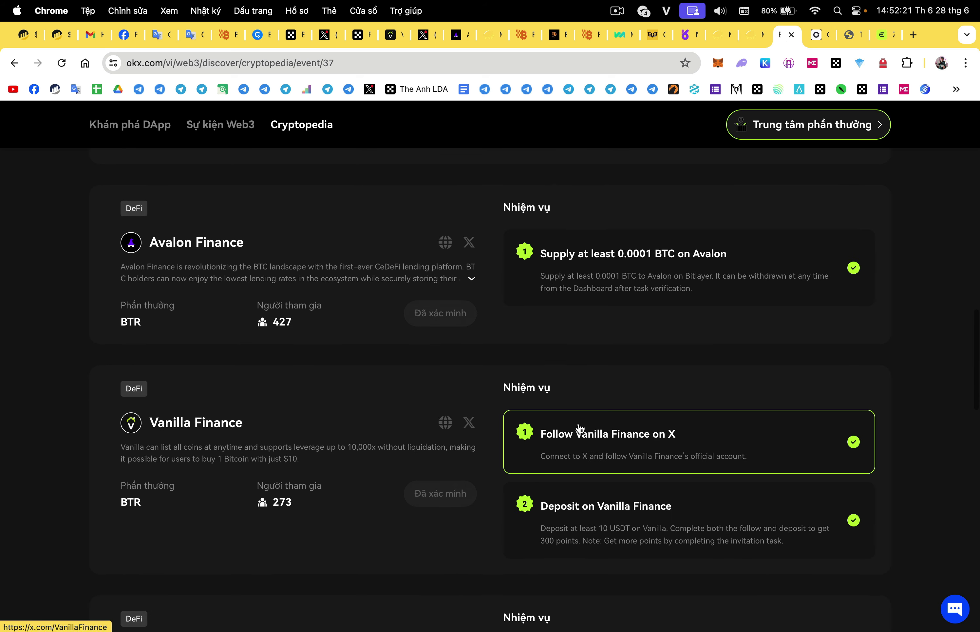
pyautogui.scroll(-4, 580, 428)
pyautogui.scroll(20, 580, 428)
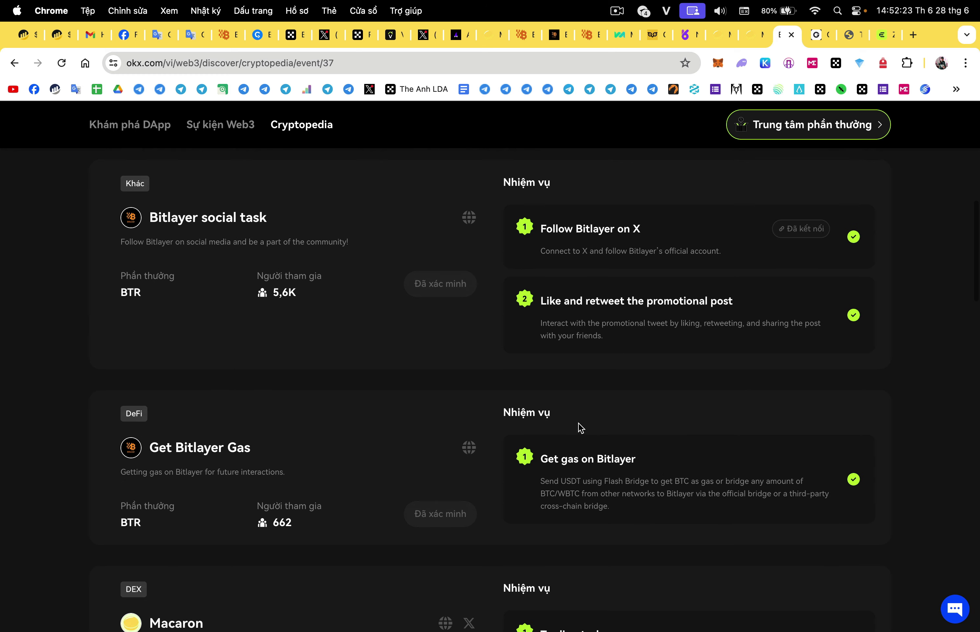
pyautogui.scroll(8, 579, 428)
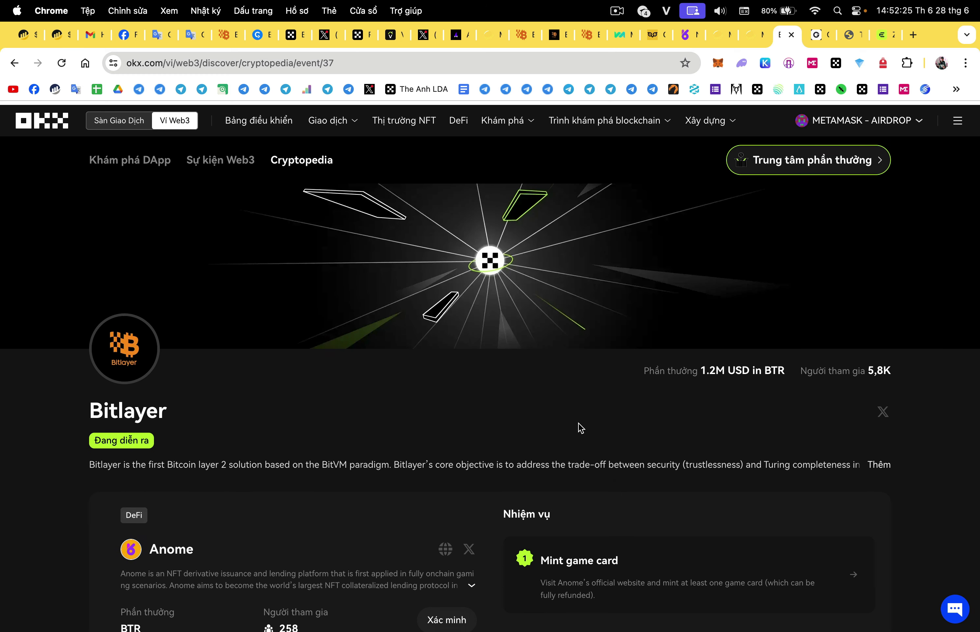
pyautogui.scroll(-8, 651, 410)
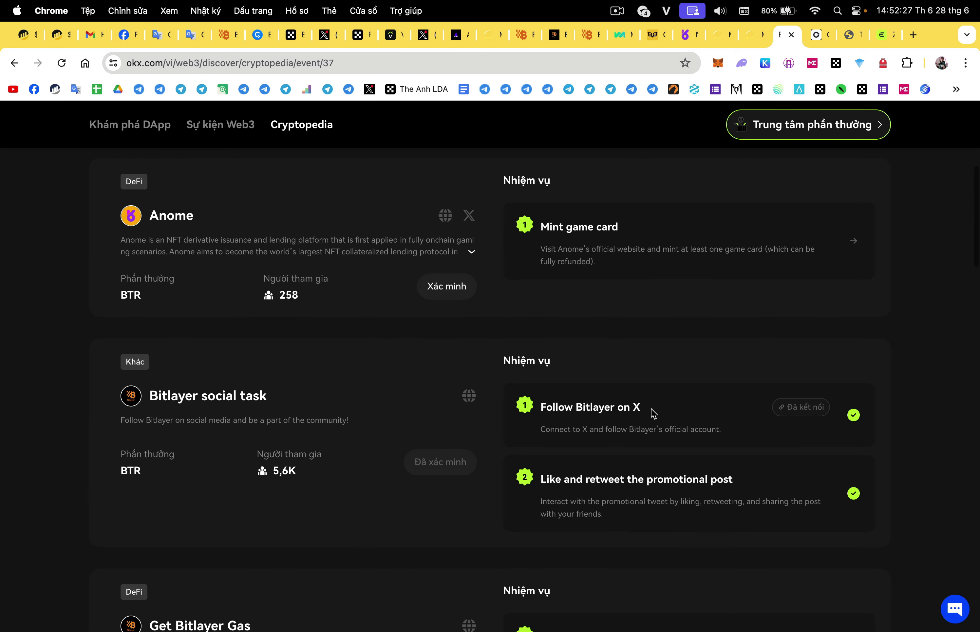
pyautogui.scroll(-8, 943, 350)
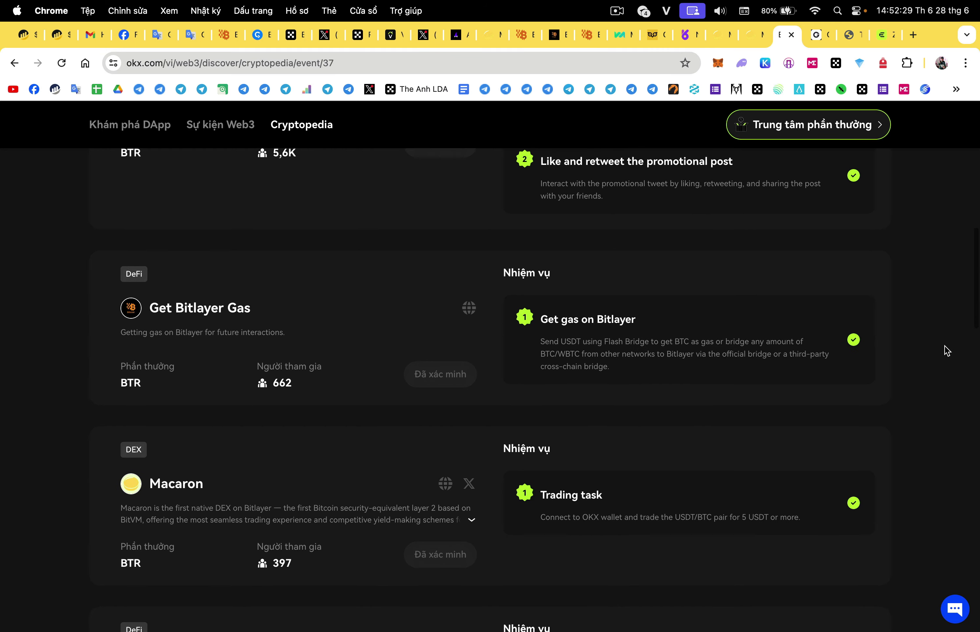
pyautogui.scroll(-5, 946, 351)
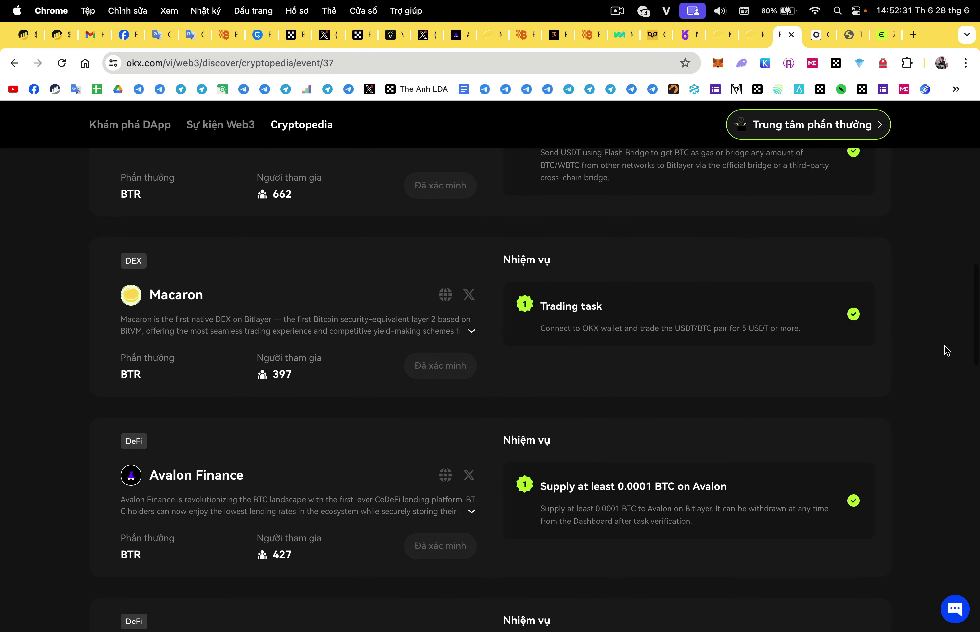
pyautogui.scroll(-10, 946, 351)
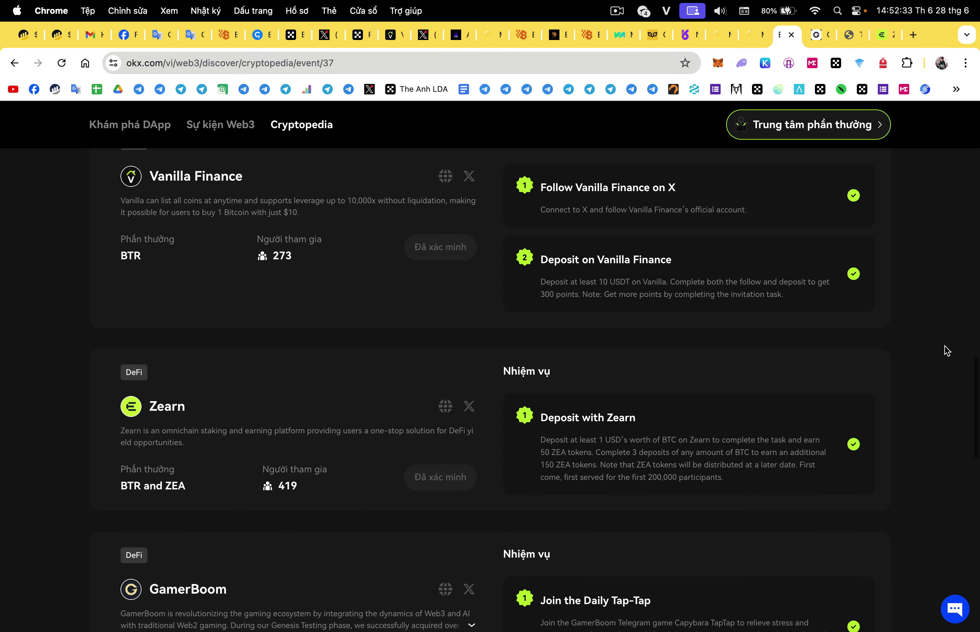
pyautogui.scroll(-1, 947, 350)
pyautogui.scroll(-2, 947, 350)
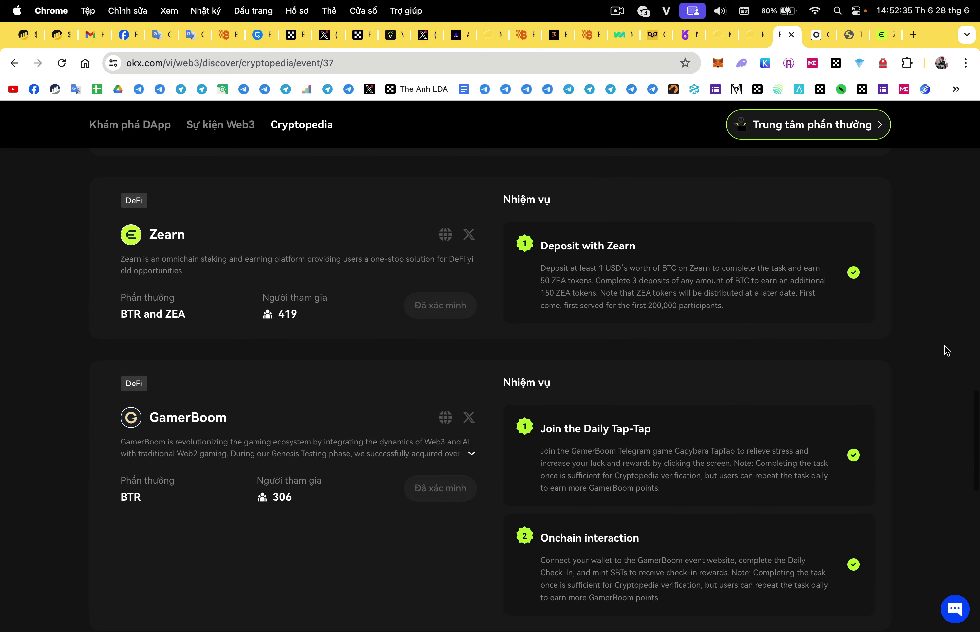
pyautogui.scroll(-3, 946, 351)
pyautogui.scroll(20, 946, 351)
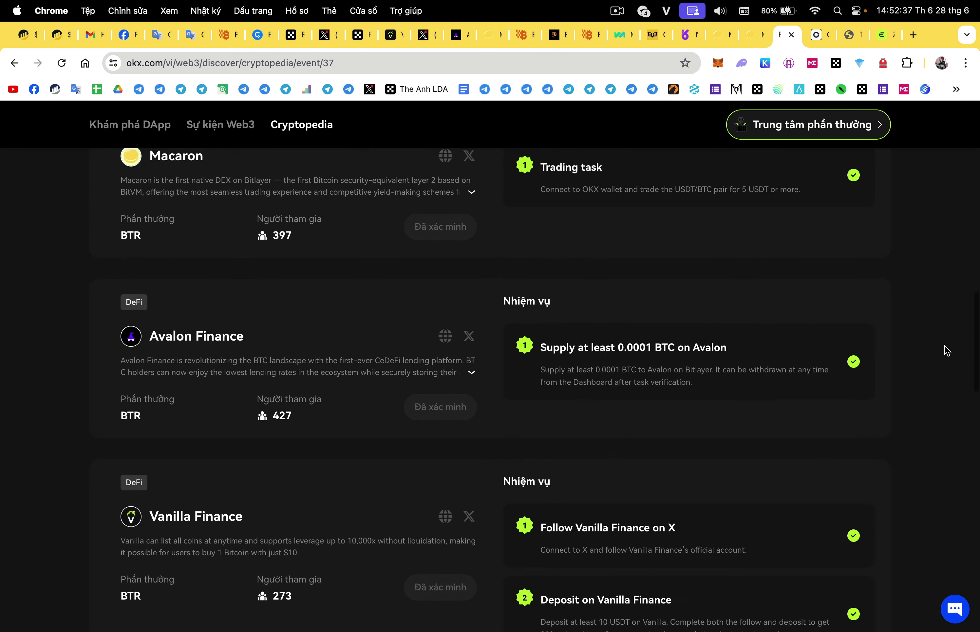
pyautogui.scroll(12, 947, 350)
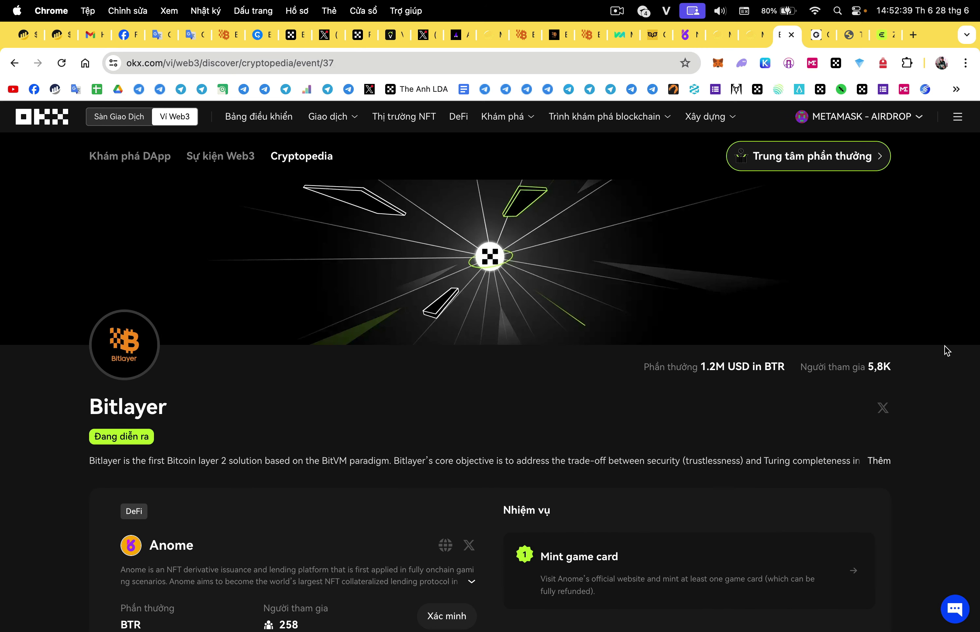
pyautogui.scroll(-4, 945, 345)
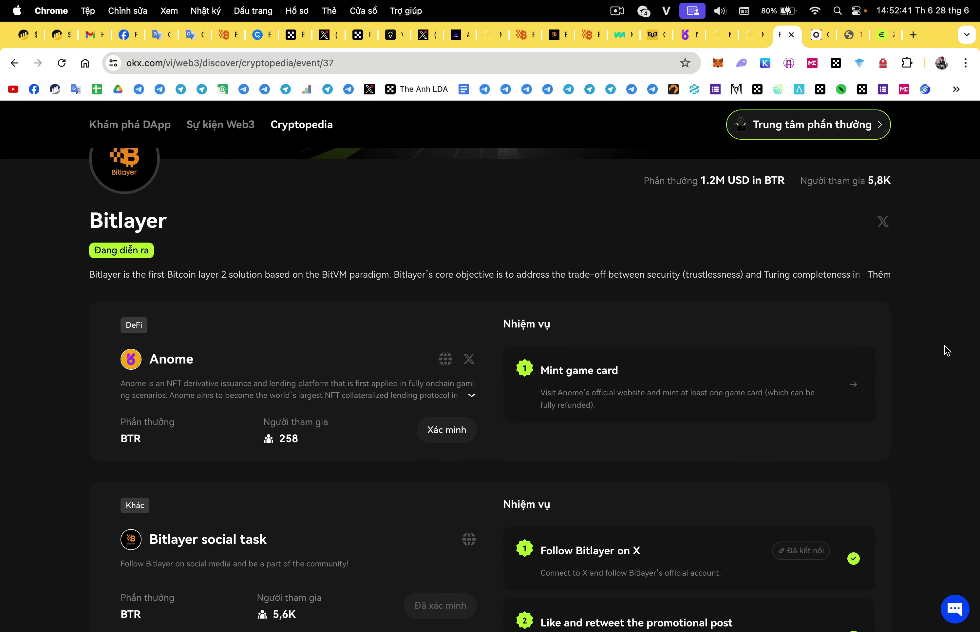
pyautogui.scroll(-1, 392, 458)
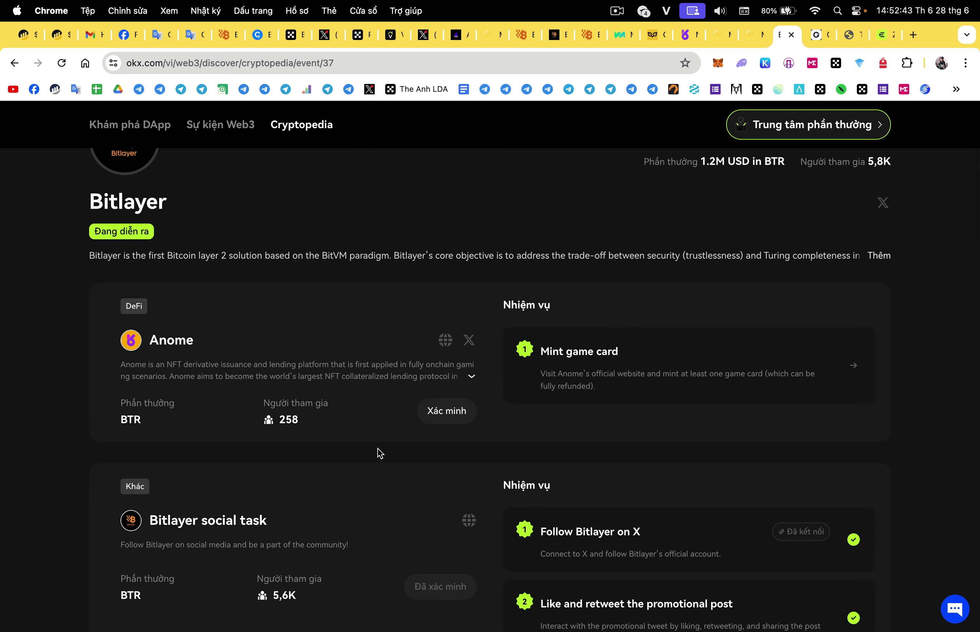
pyautogui.scroll(-3, 399, 442)
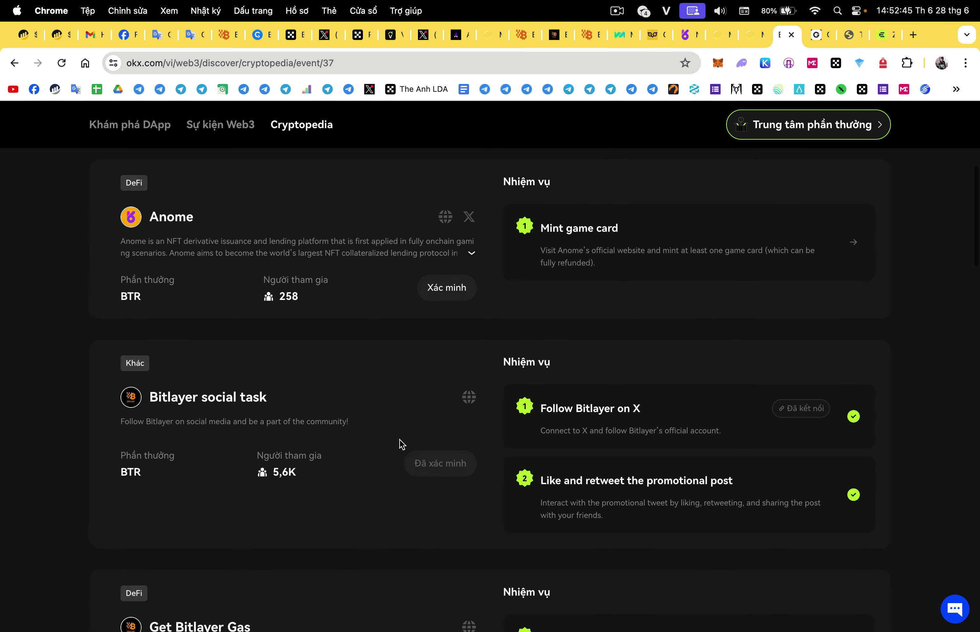
pyautogui.scroll(2, 400, 443)
pyautogui.scroll(-3, 399, 440)
pyautogui.scroll(9, 532, 383)
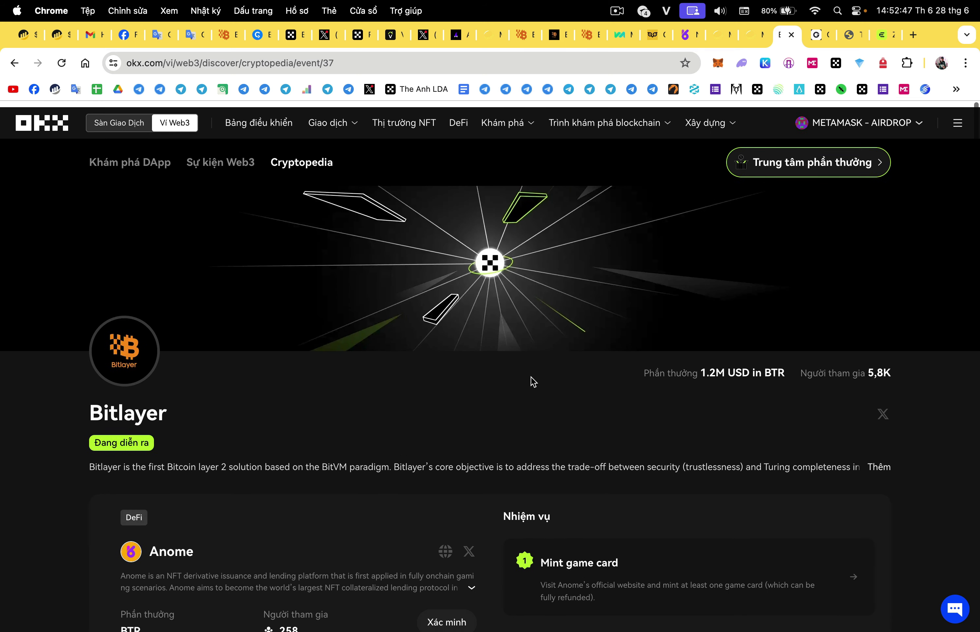